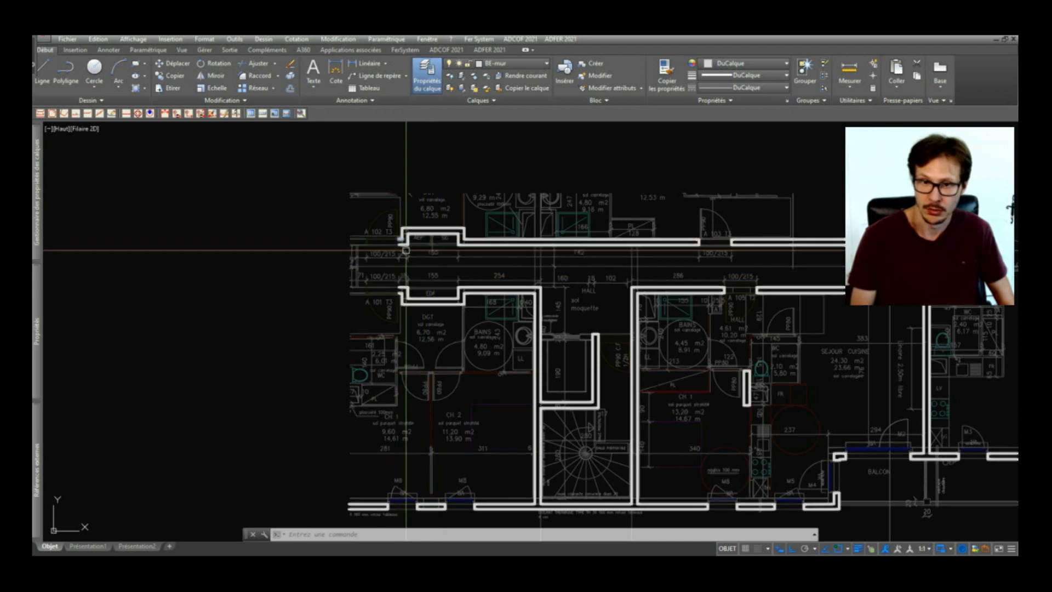
- Unload both external references, 03 BAT A R+1 and 04 BAT A R+2, from the drawing
mouse_move(42, 327)
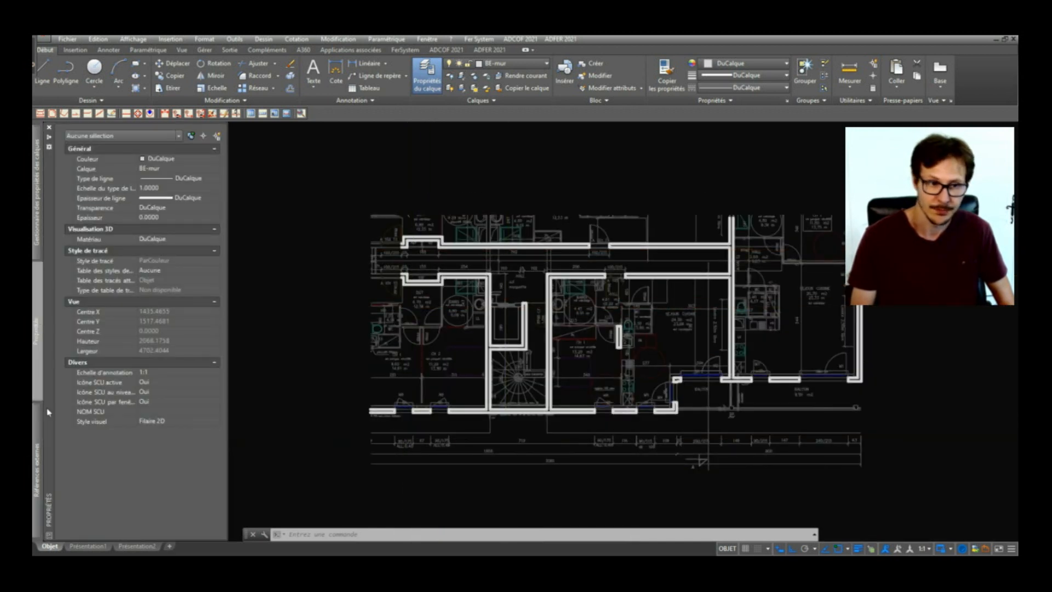
mouse_move(36, 449)
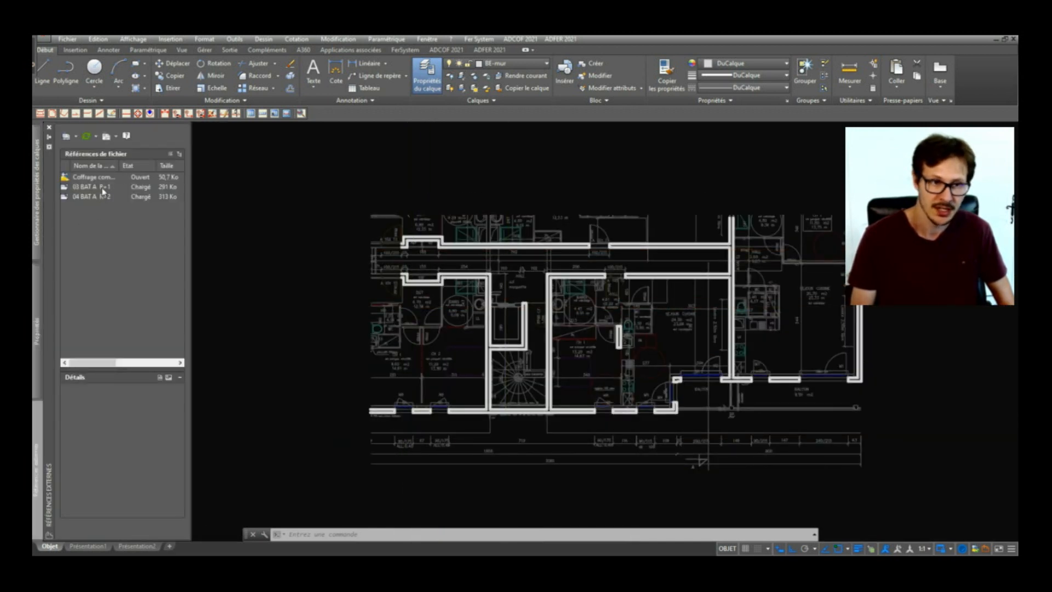
click(91, 187)
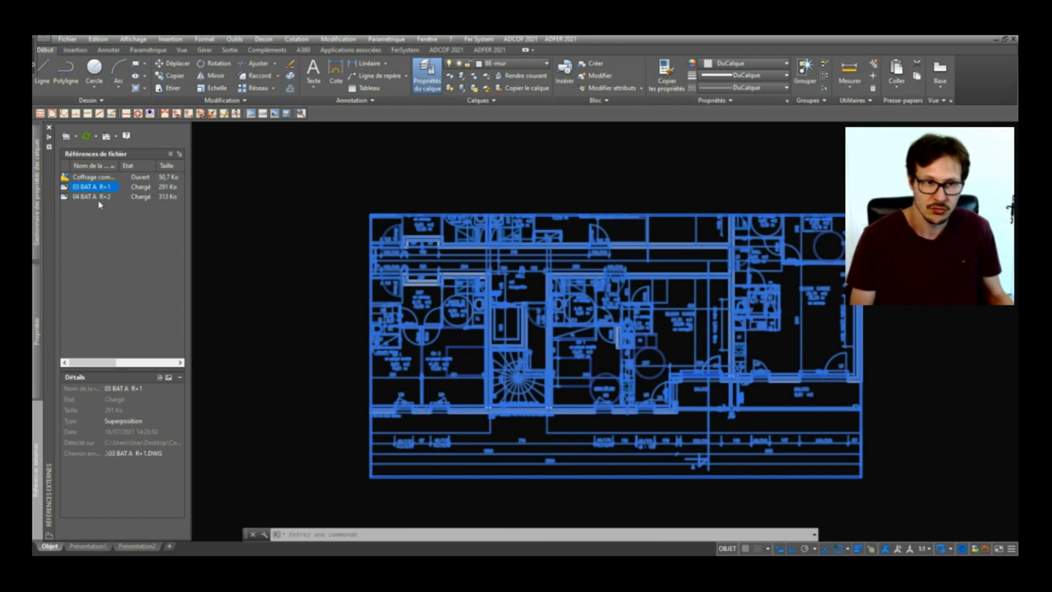
right_click(104, 203)
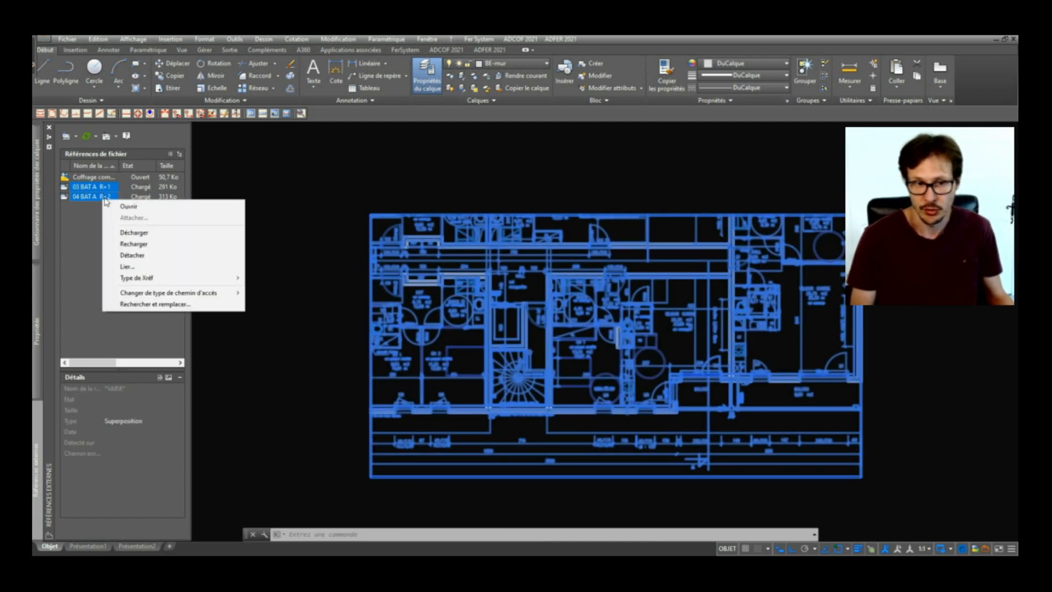
click(139, 234)
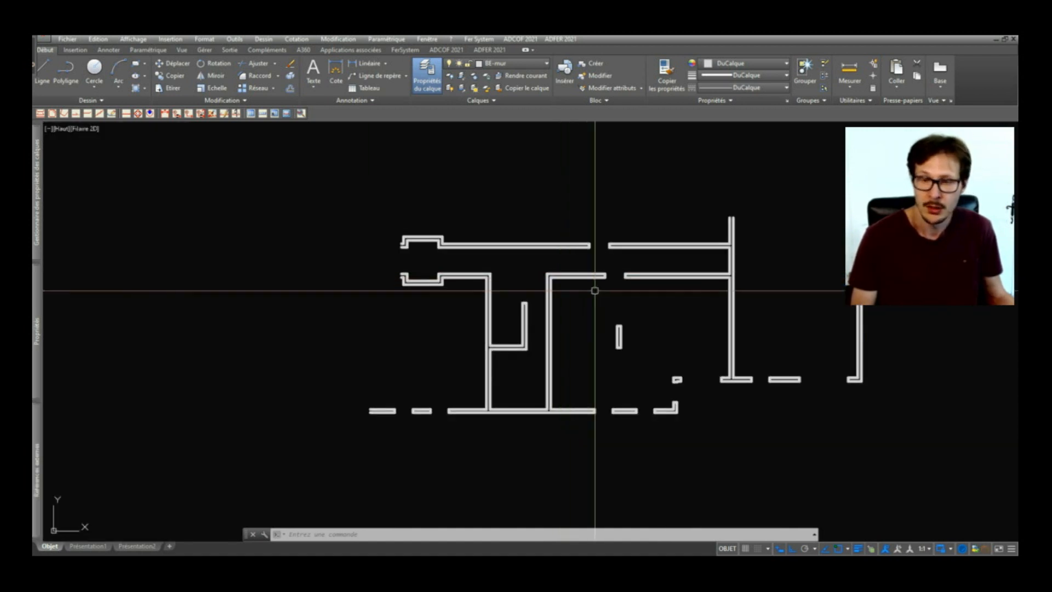
- Make BE-poutres the current layer
scroll(544, 237, up, 6)
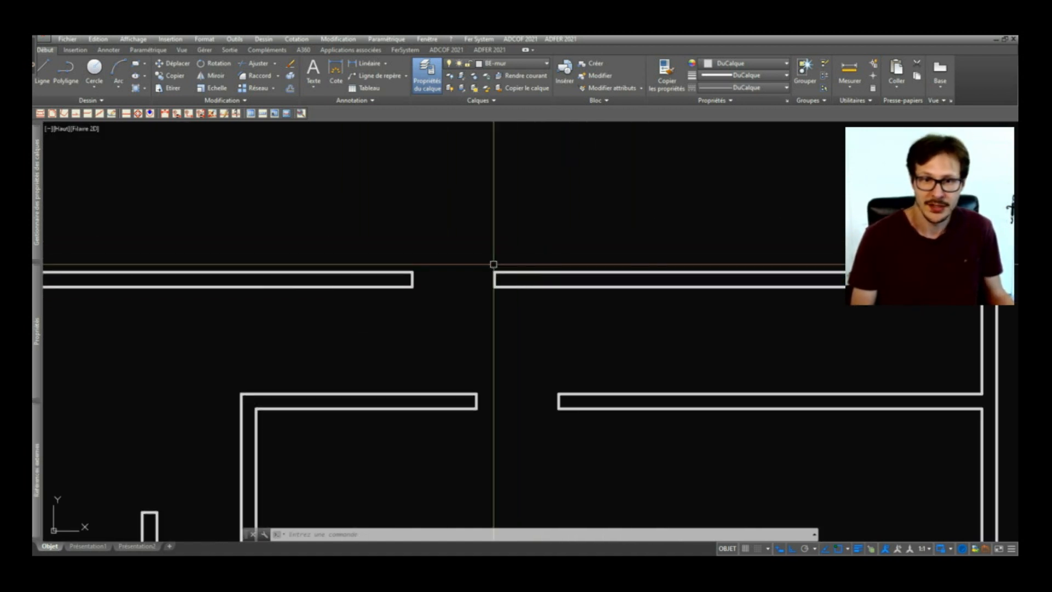
mouse_move(41, 314)
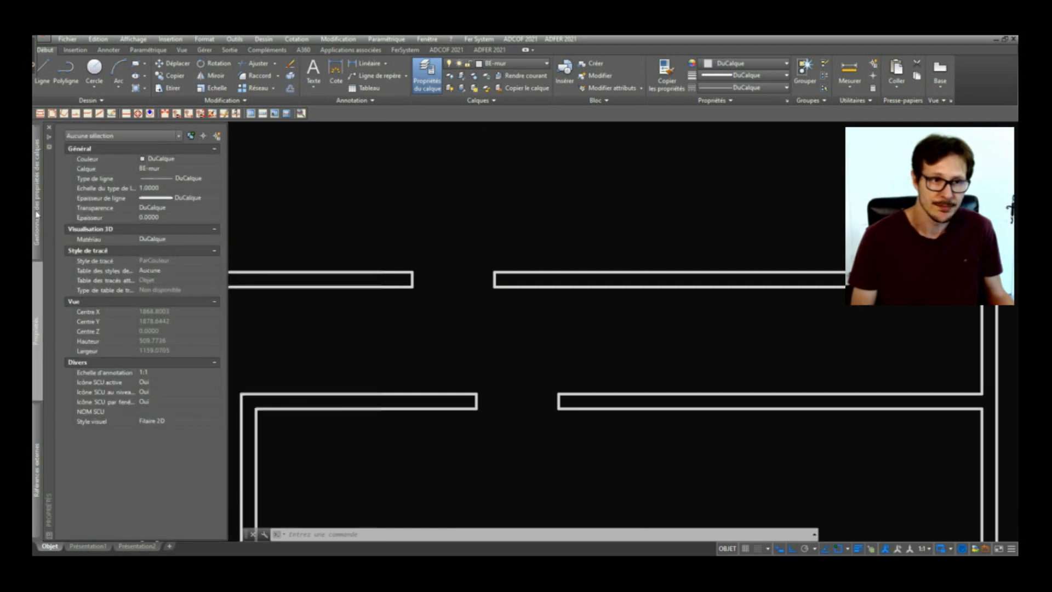
mouse_move(38, 215)
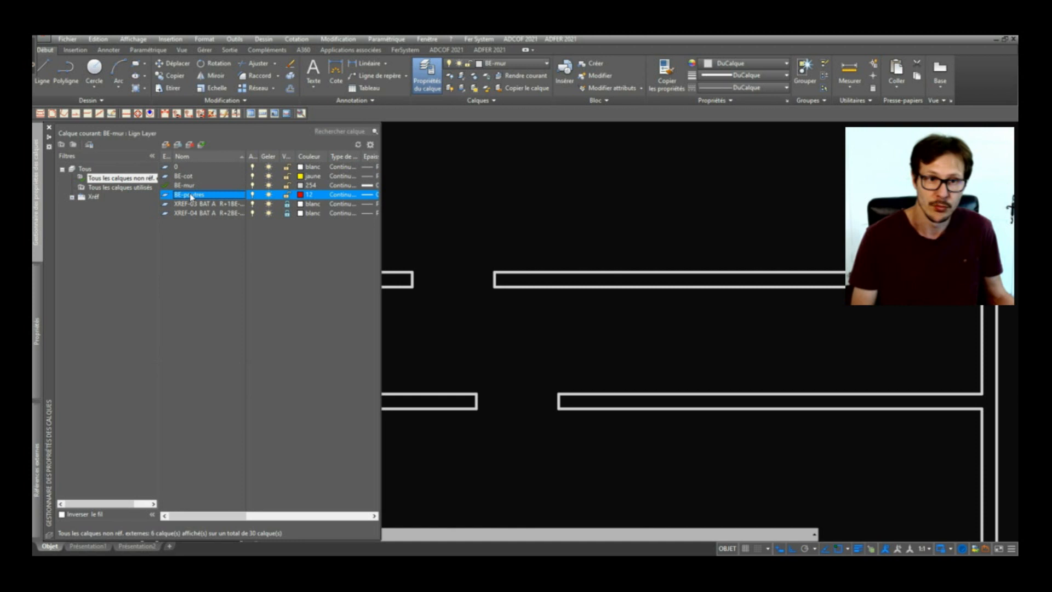
double_click(191, 195)
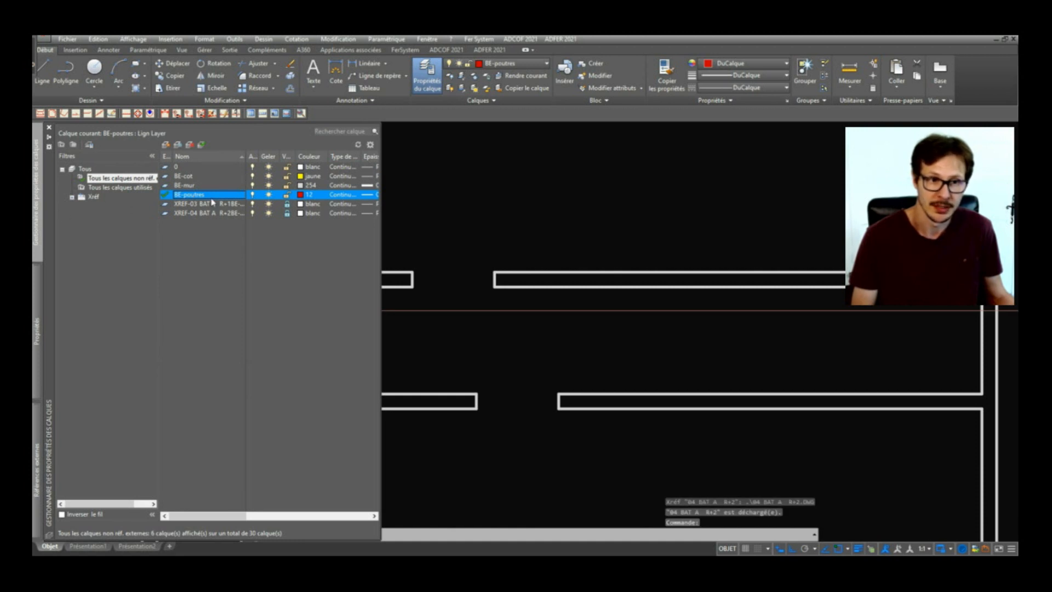
click(411, 208)
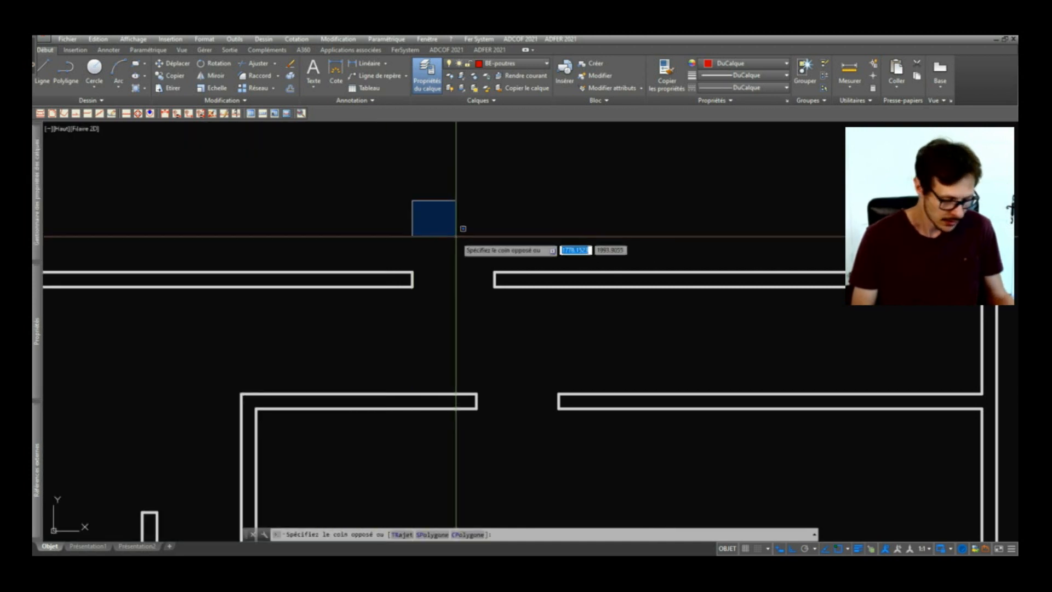
key(Return)
key(Escape)
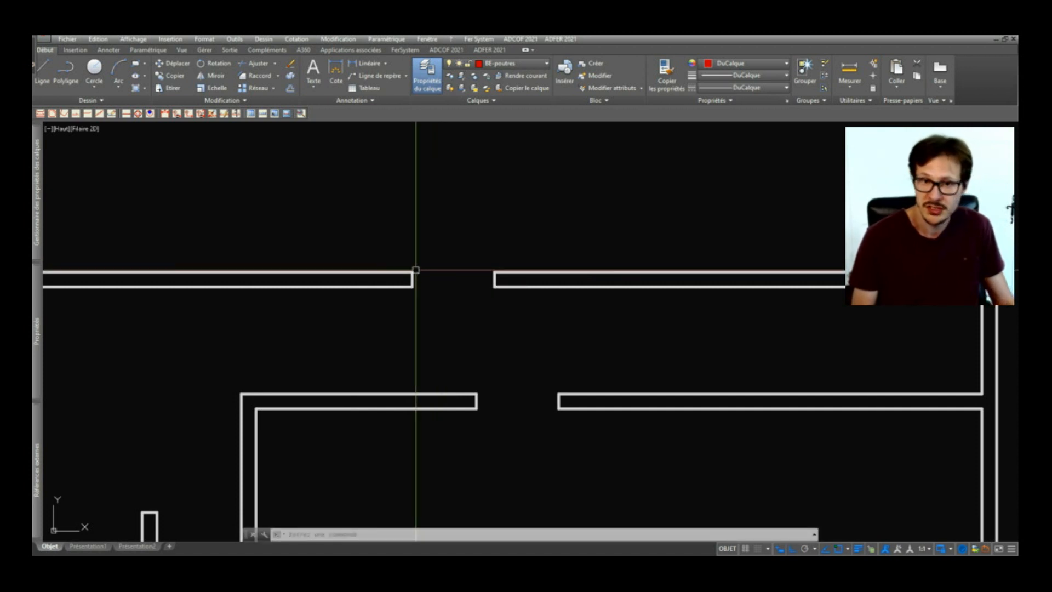
- Draw a rectangular beam across the door opening in the upper corridor wall, snapping to opposite corners of the wall ends
text(rec)
key(Escape)
text(rec)
key(Return)
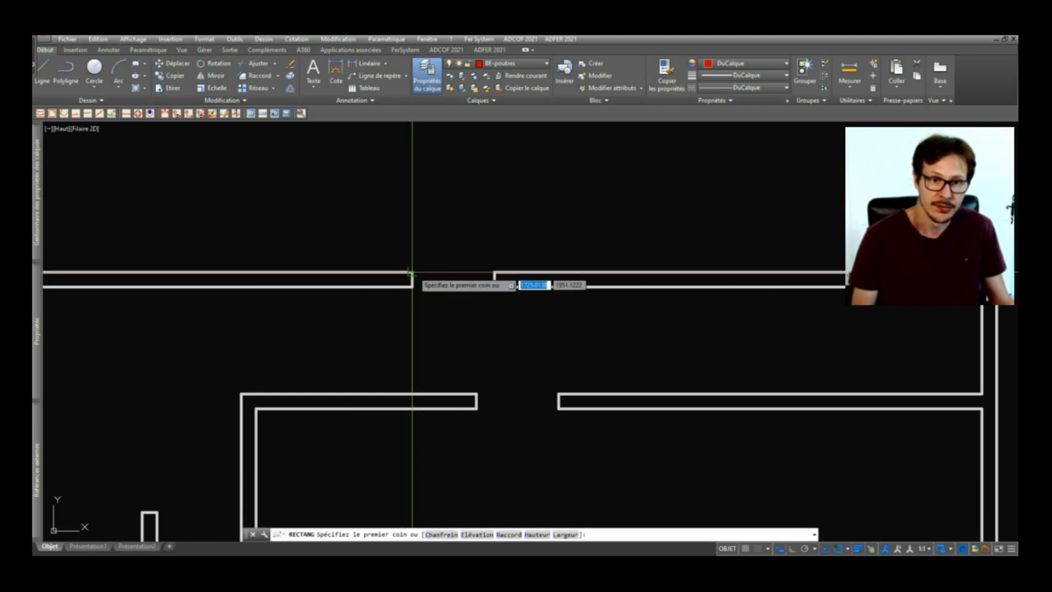
click(411, 274)
click(495, 287)
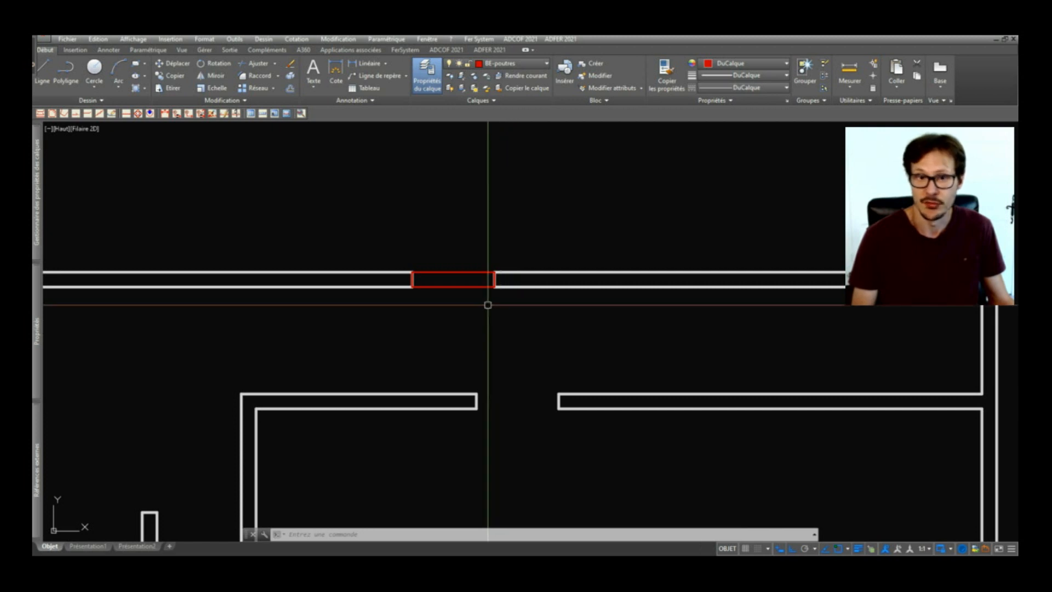
click(477, 256)
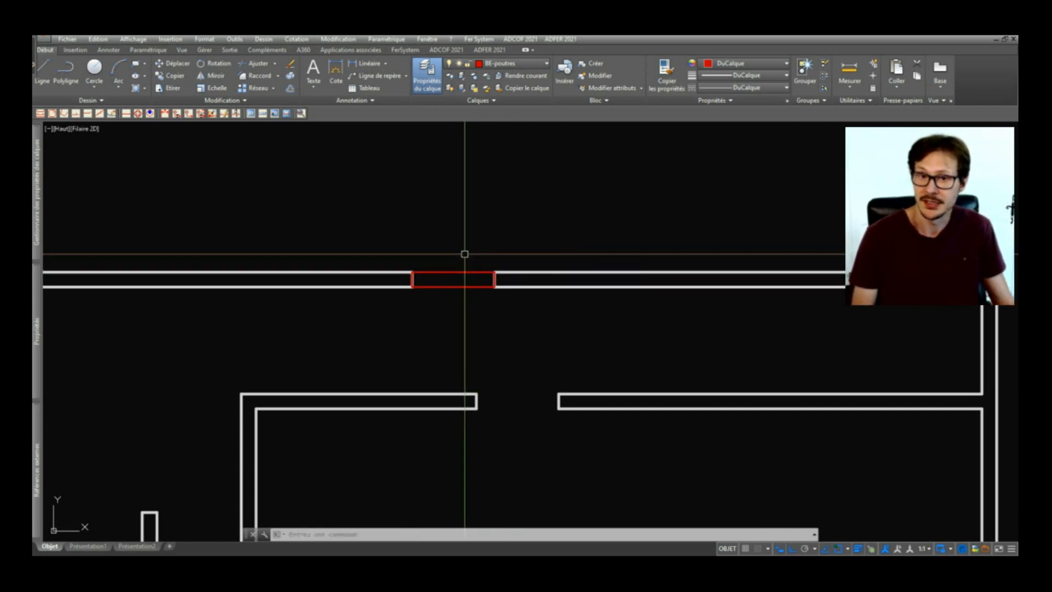
scroll(503, 288, up, 6)
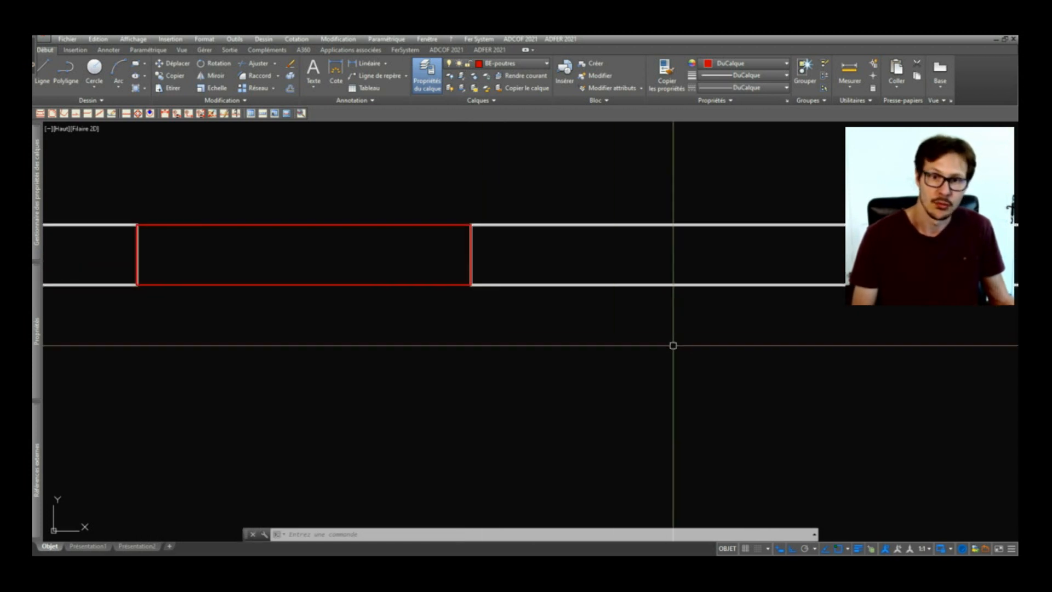
scroll(478, 242, down, 6)
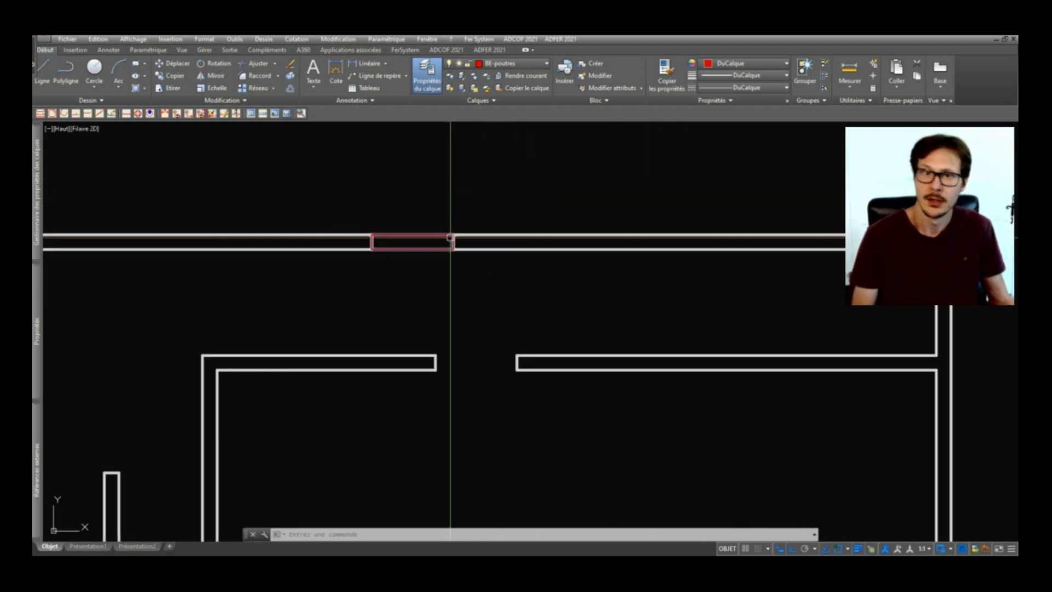
- Draw a multiline beam across the door opening in the lower corridor wall, between the two wall ends
text(rec)
key(Return)
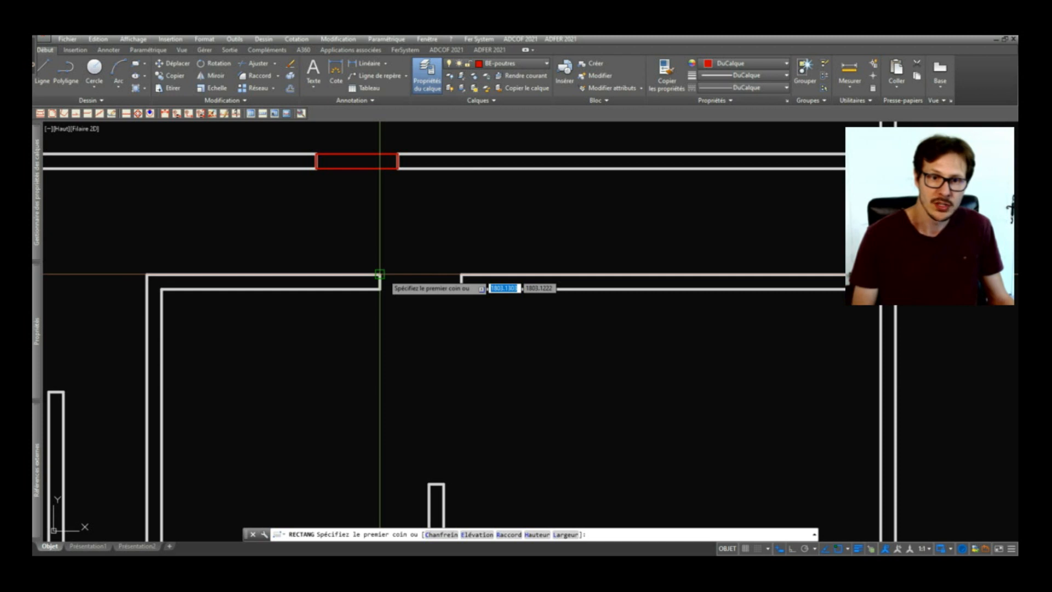
key(Escape)
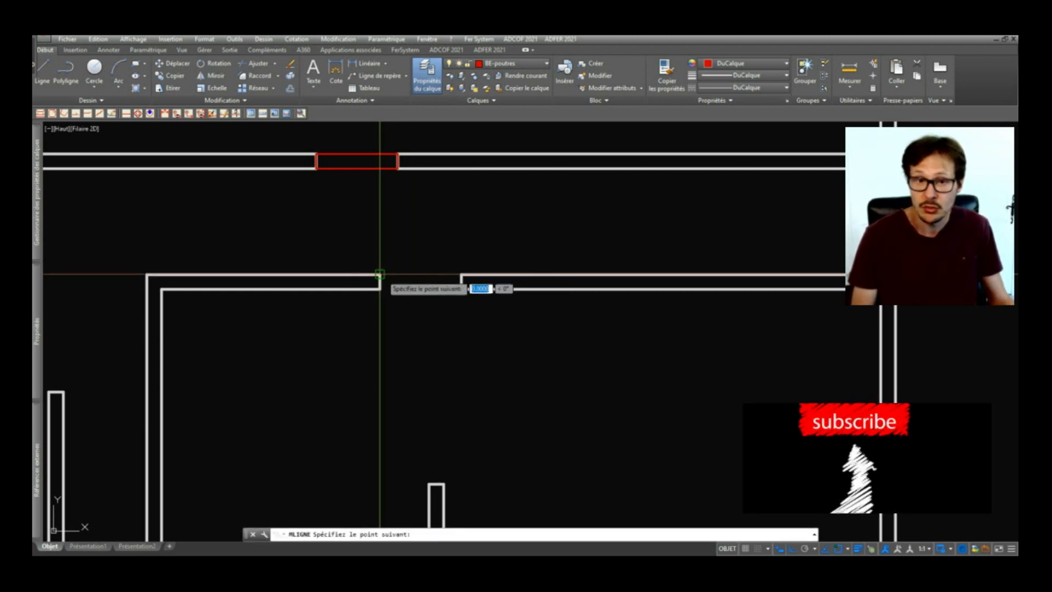
click(380, 274)
key(Return)
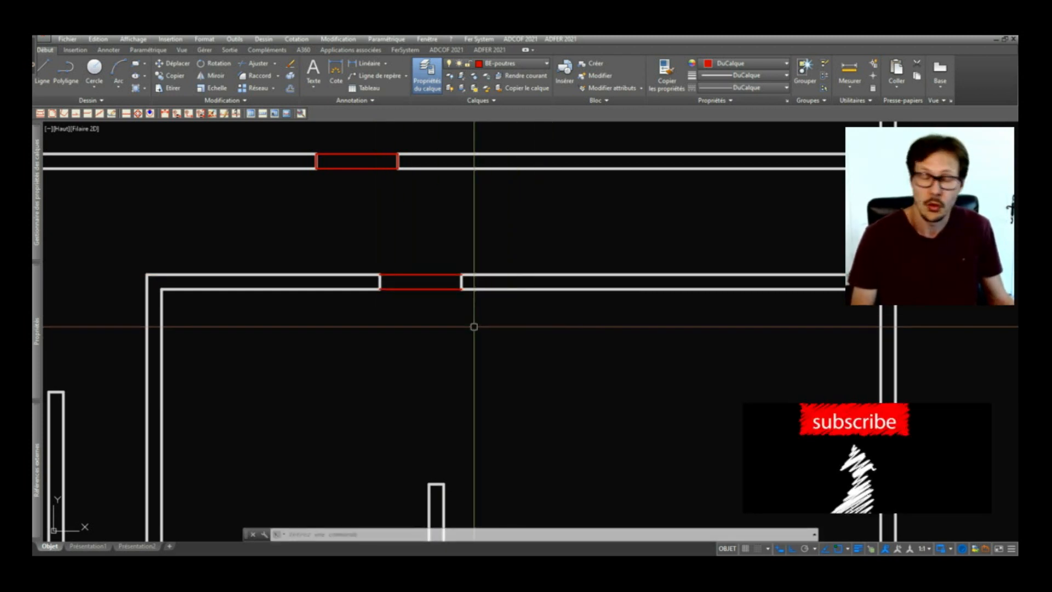
- Delete the multiline beam from the lower corridor wall's door opening
click(439, 281)
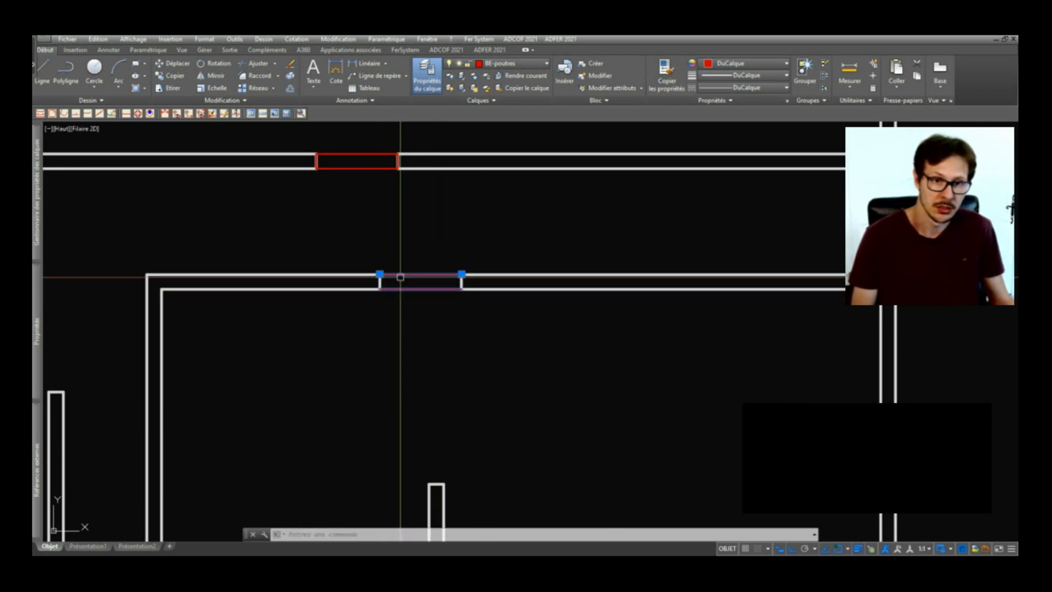
middle_drag(380, 274, 409, 335)
key(Delete)
- Select the rectangular beam in the upper corridor wall and examine its grips and side dimensions
click(380, 198)
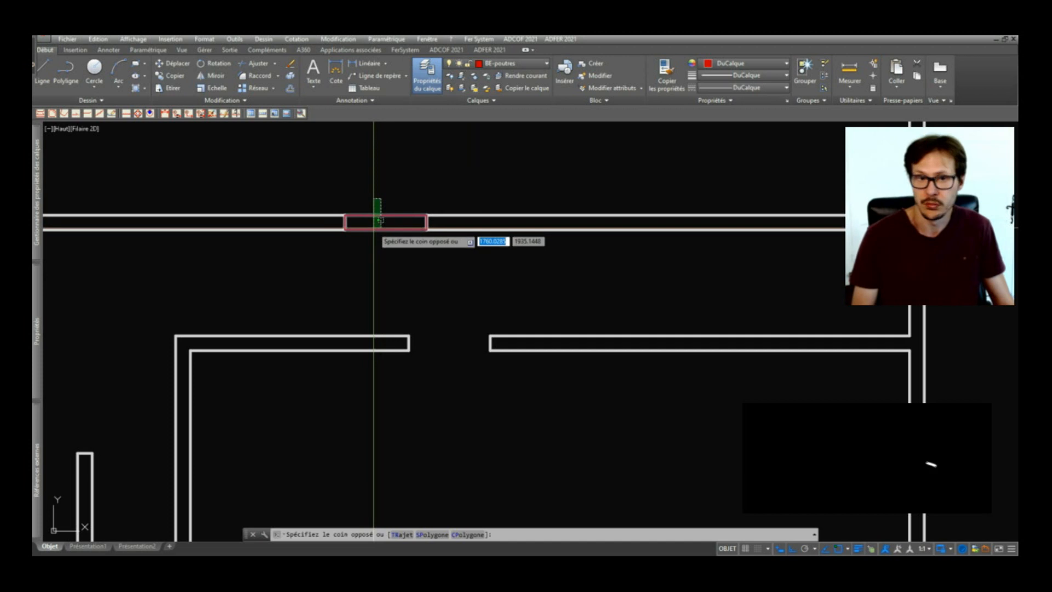
click(375, 219)
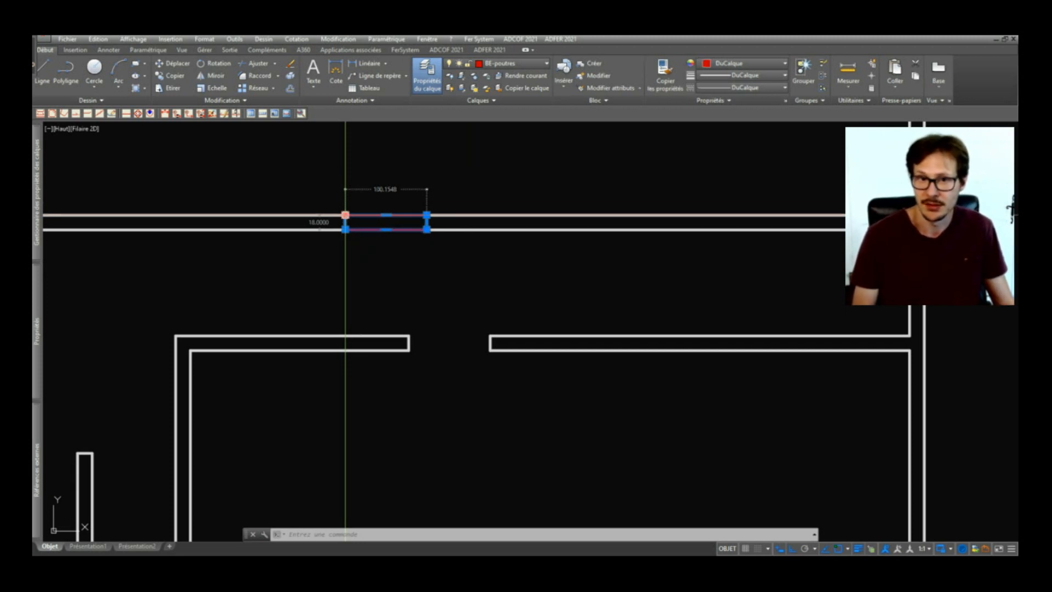
key(Escape)
key(Escape)
- Try to stretch one end of the upper rectangular beam together with the adjoining wall end
key(space)
click(447, 189)
click(408, 249)
key(space)
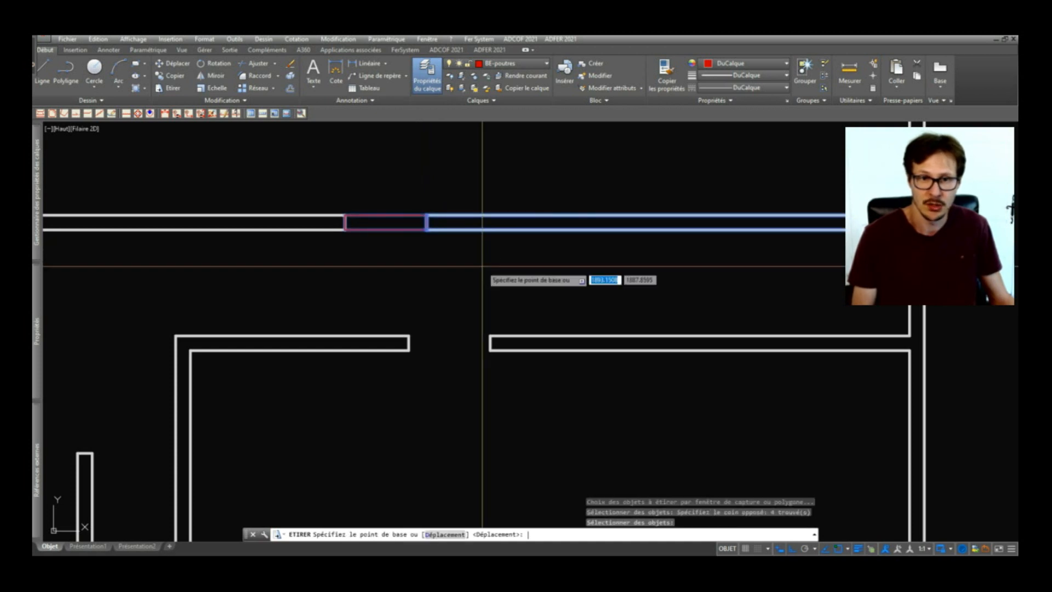
click(426, 269)
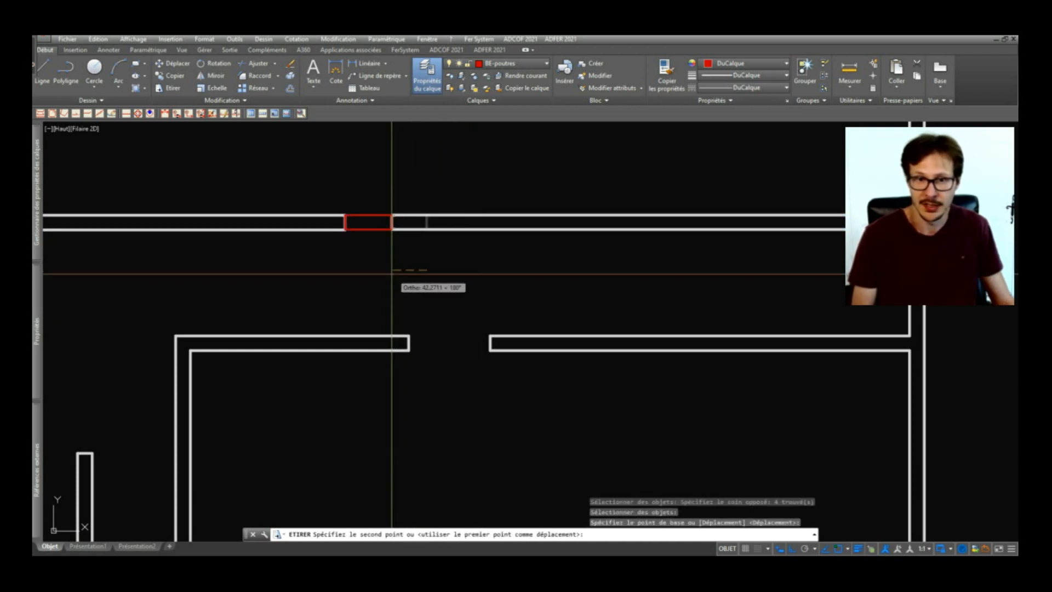
key(Escape)
click(373, 215)
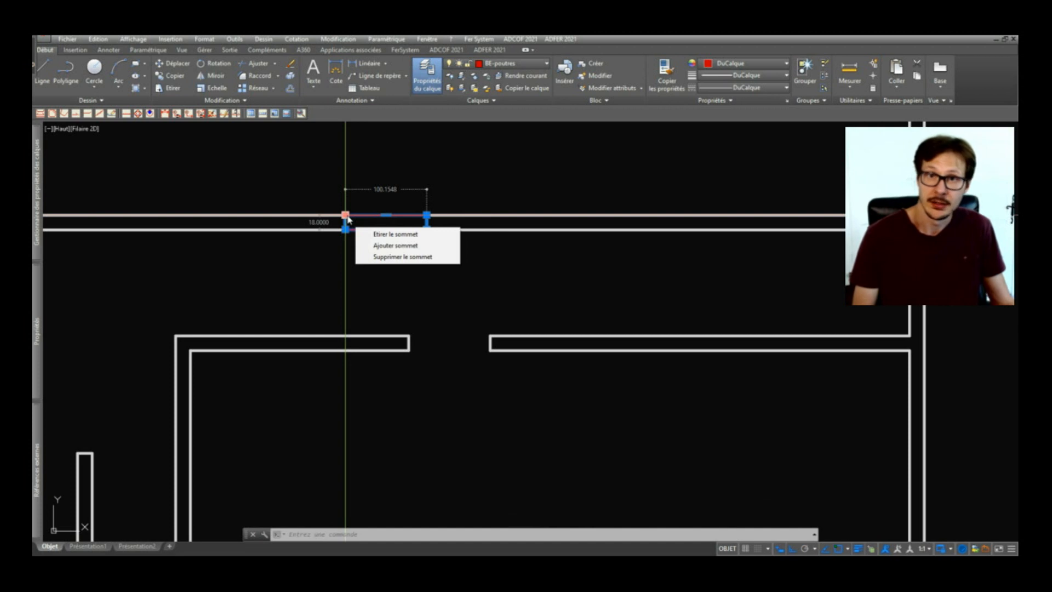
key(Escape)
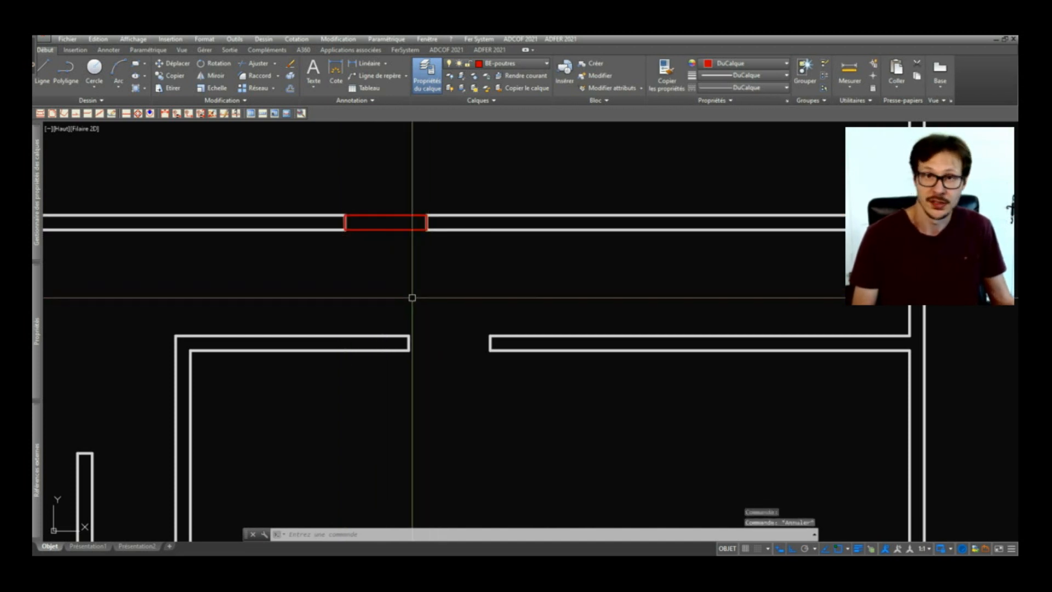
- Draw a multiline beam across the lower corridor wall's door opening and explode it into separate lines
key(Return)
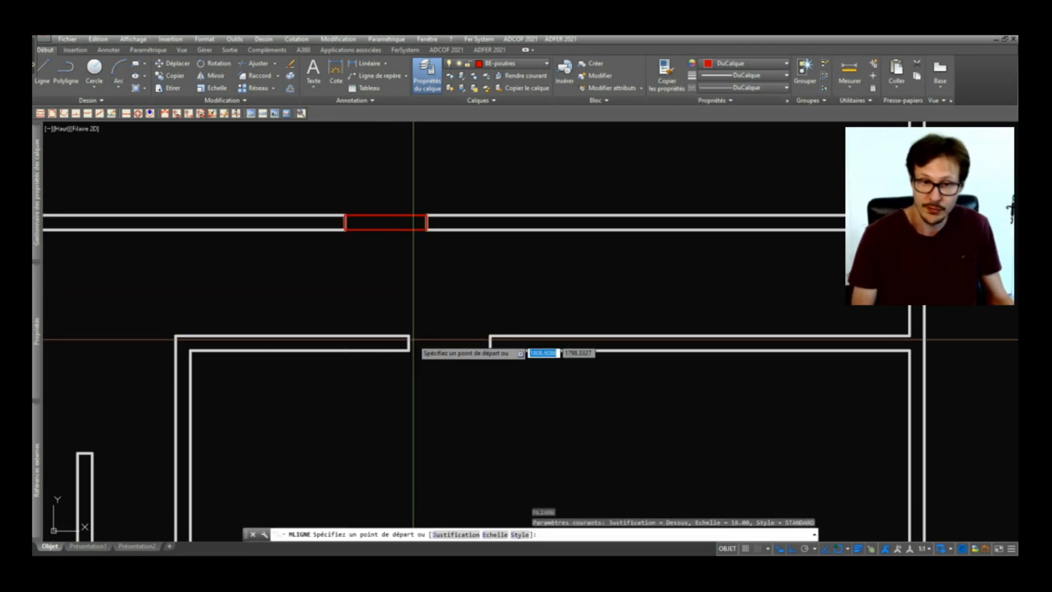
click(408, 335)
click(489, 335)
key(Return)
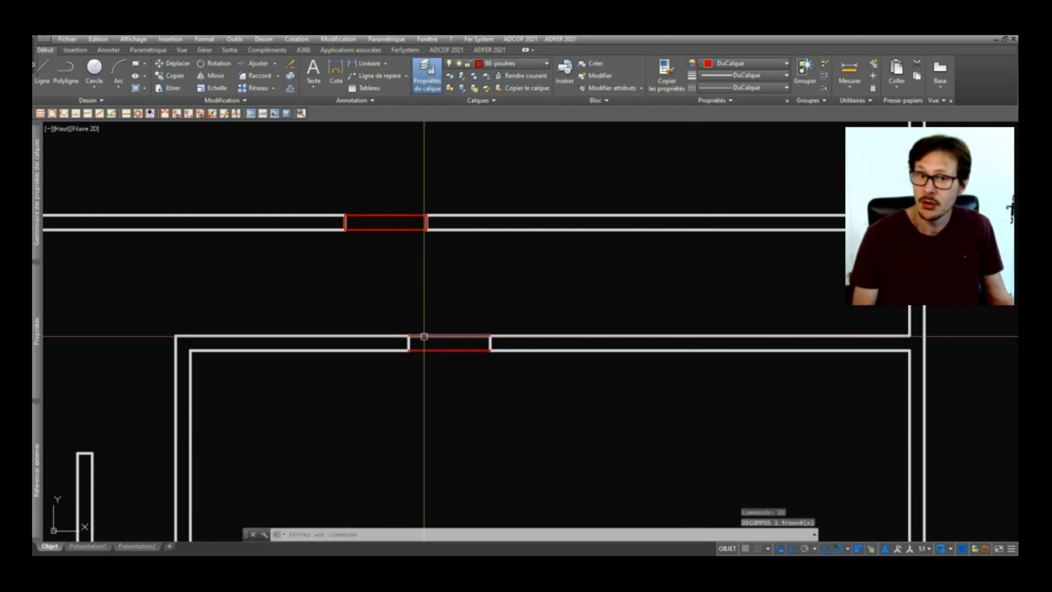
- Select a line of the exploded beam in the lower opening to examine how it behaves as an object
click(402, 327)
click(425, 378)
key(Escape)
click(416, 340)
click(414, 335)
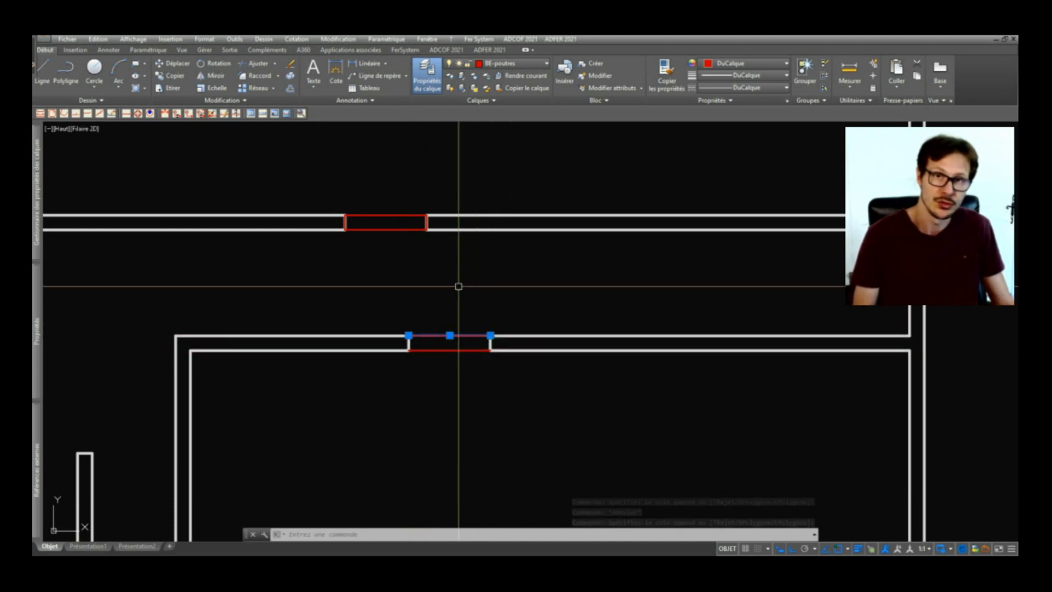
key(Escape)
- Try to shorten the rectangular beam in the upper corridor wall by stretching its end edge with the mid-edge grip
click(413, 223)
click(396, 233)
click(427, 222)
scroll(428, 224, up, 4)
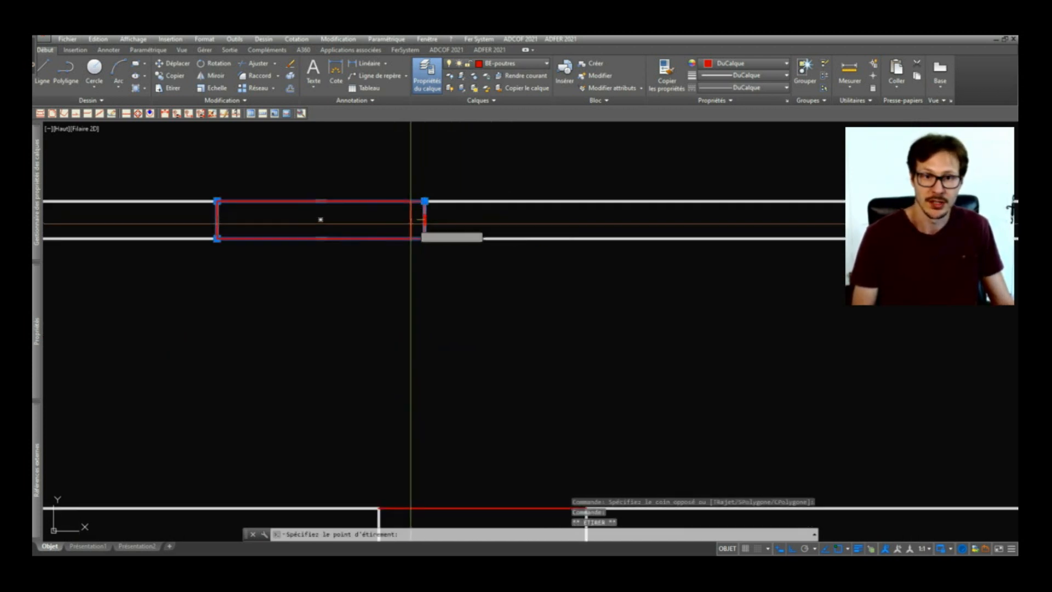
key(Escape)
scroll(415, 283, down, 4)
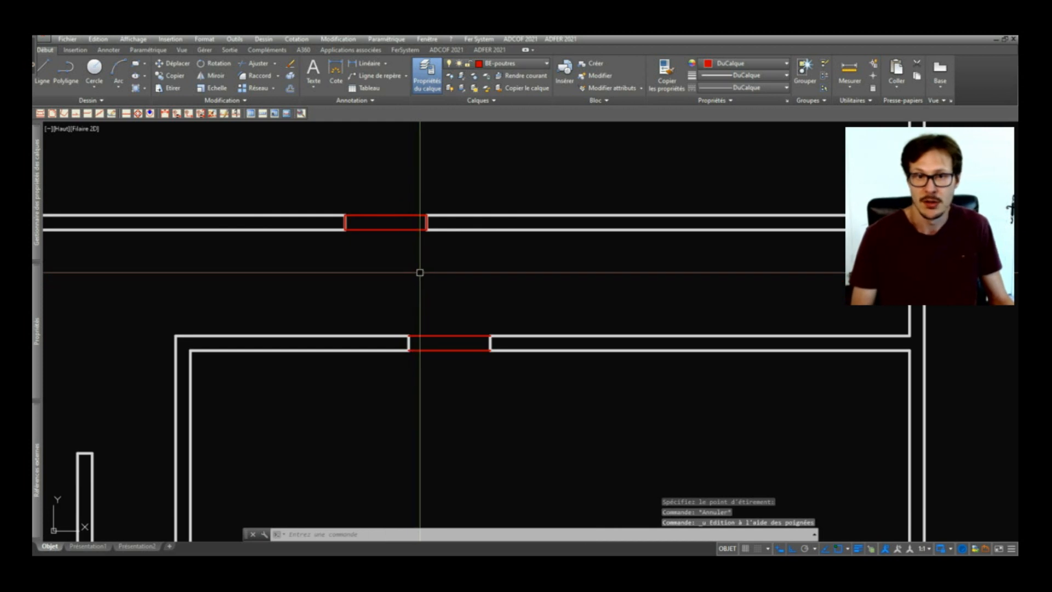
- Delete the two exploded beam lines from the lower corridor wall's door opening
click(482, 298)
click(439, 399)
key(Delete)
- Draw a rectangular beam across the door opening in the lower corridor wall, between opposite corners of the wall ends
scroll(479, 320, down, 4)
scroll(472, 288, up, 4)
text(rec)
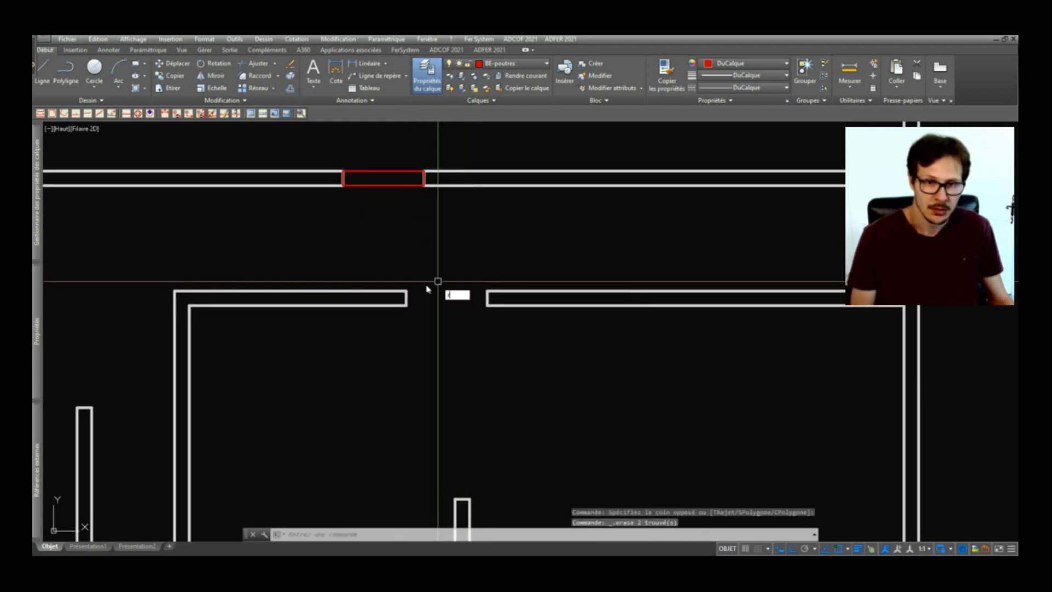
key(Return)
click(406, 291)
click(487, 305)
scroll(493, 262, down, 2)
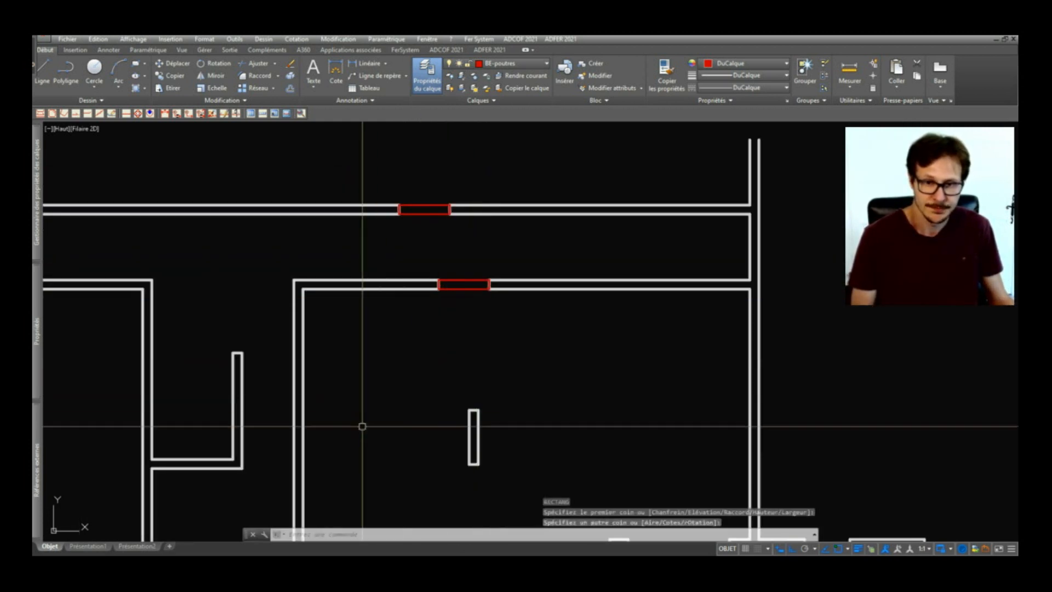
- Draw rectangular beams across the two facade wall openings between the stairwell and the facade's outer corner
middle_drag(380, 413, 562, 152)
key(Return)
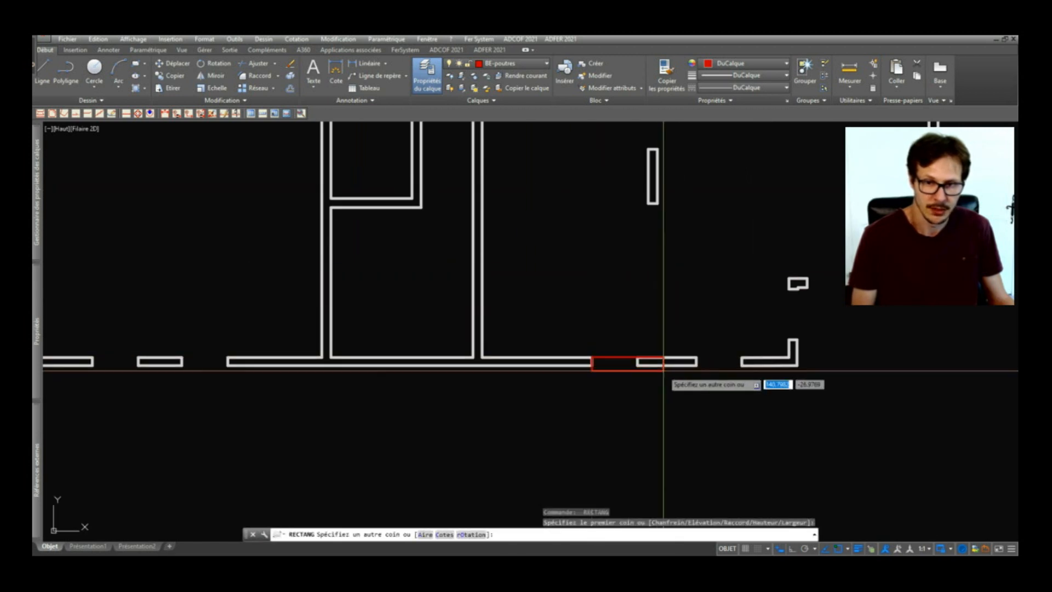
click(692, 357)
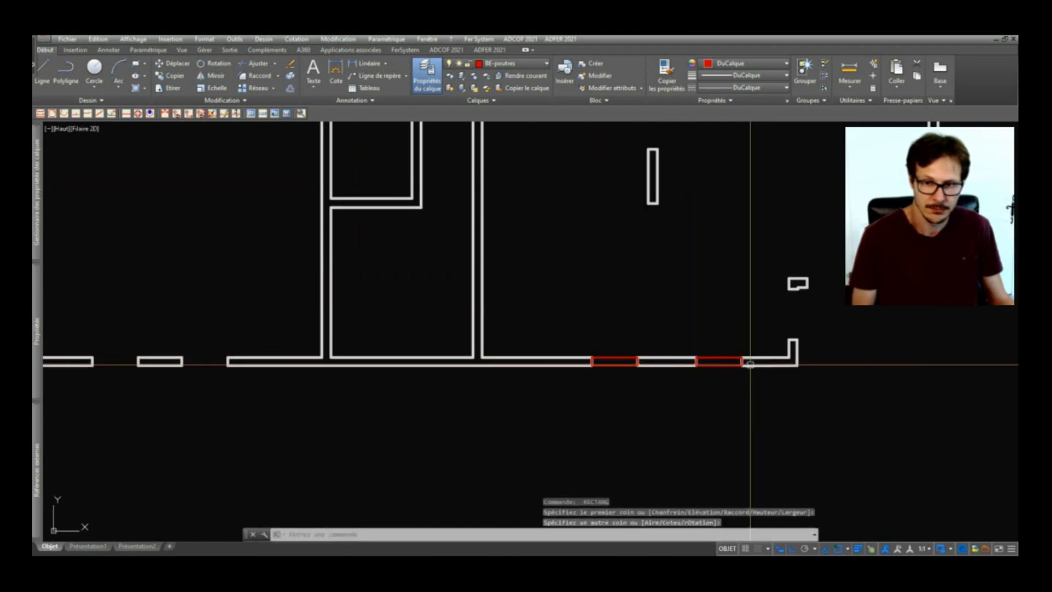
- Draw rectangular beams across the two openings in the lower facade wall at the plan's west end
click(748, 364)
middle_drag(183, 358, 660, 373)
key(Return)
click(568, 373)
click(615, 379)
key(Return)
click(657, 373)
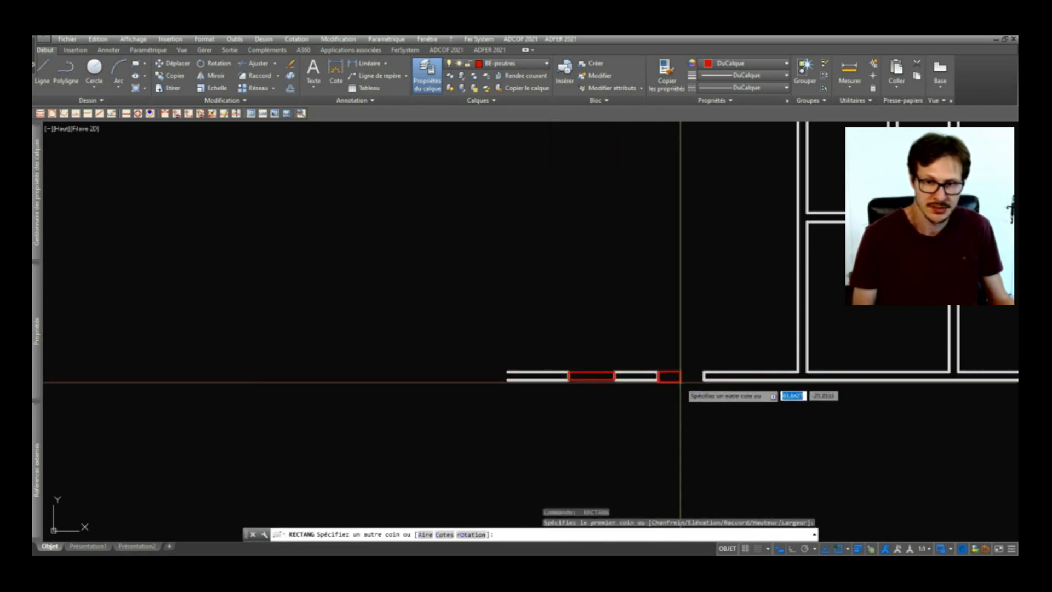
click(704, 379)
- Draw rectangular beams across the two openings in the east gable wall, corner to corner between the wall ends
scroll(694, 384, down, 3)
scroll(691, 275, up, 3)
scroll(475, 313, down, 2)
middle_drag(707, 371, 412, 328)
key(Return)
scroll(680, 263, up, 4)
click(641, 228)
click(650, 277)
key(Return)
click(641, 332)
click(651, 385)
- Draw rectangular beams across the wide and the narrow opening in the lower facade wall of the eastern room
middle_drag(507, 443, 537, 293)
key(Return)
click(528, 449)
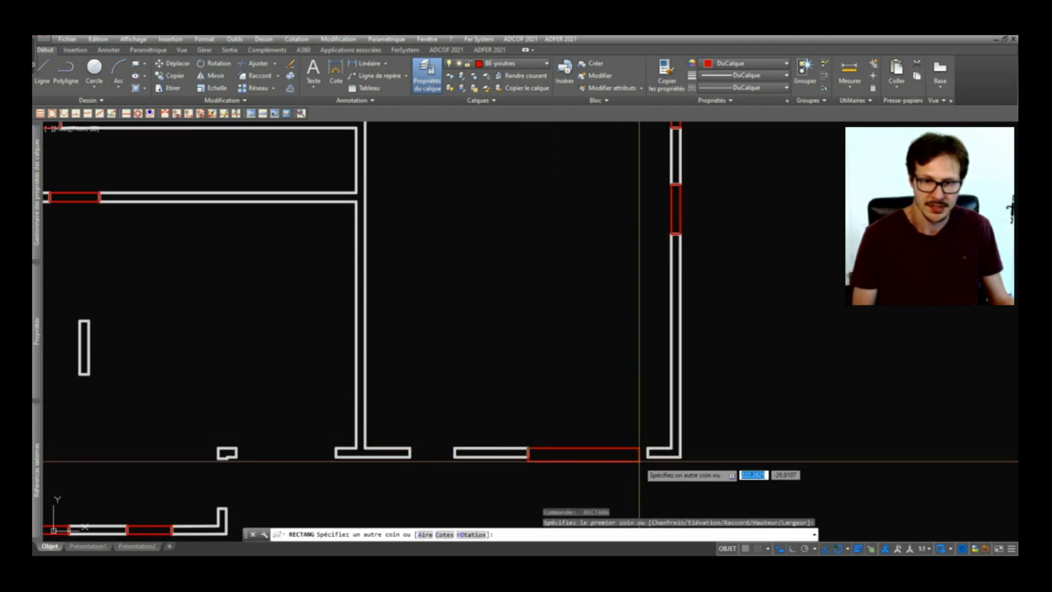
click(649, 456)
key(Return)
click(409, 449)
click(454, 456)
- Draw a horizontal rectangular beam from the notched column to the end of the eastern room's facade wall
middle_drag(454, 454, 530, 374)
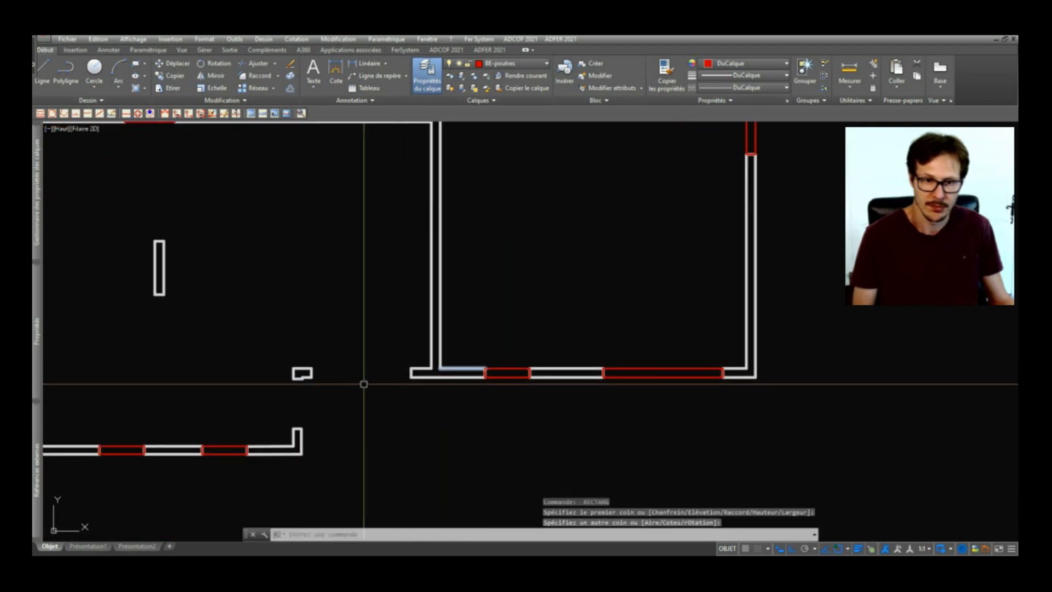
key(Return)
click(311, 369)
scroll(329, 373, up, 3)
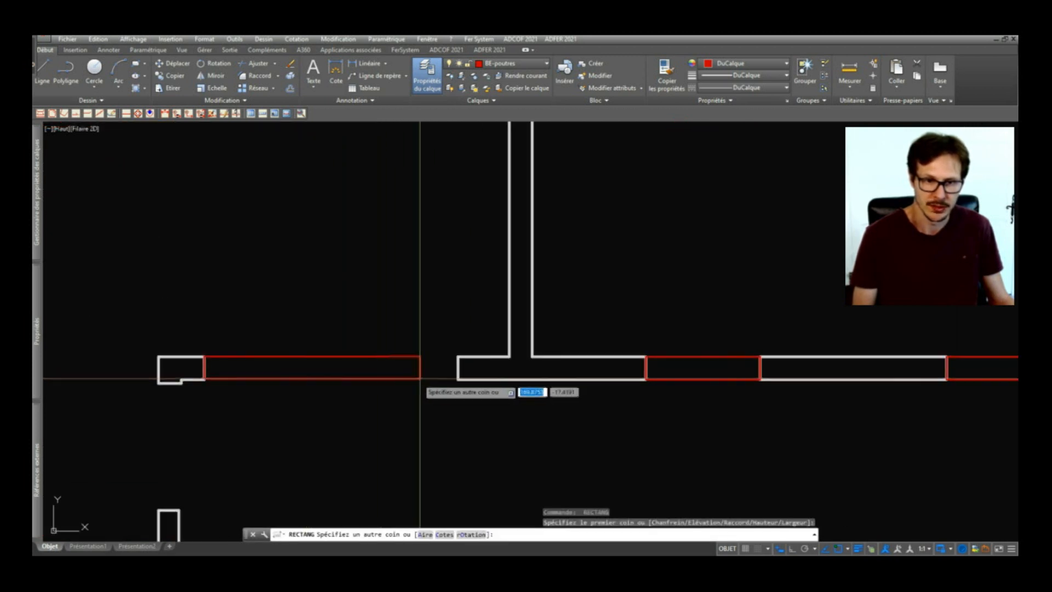
click(410, 377)
scroll(418, 301, down, 3)
- Draw a vertical rectangular beam from the underside of the notched column down to the facade's corner wall end
scroll(270, 343, up, 4)
key(Return)
click(318, 324)
scroll(376, 231, down, 2)
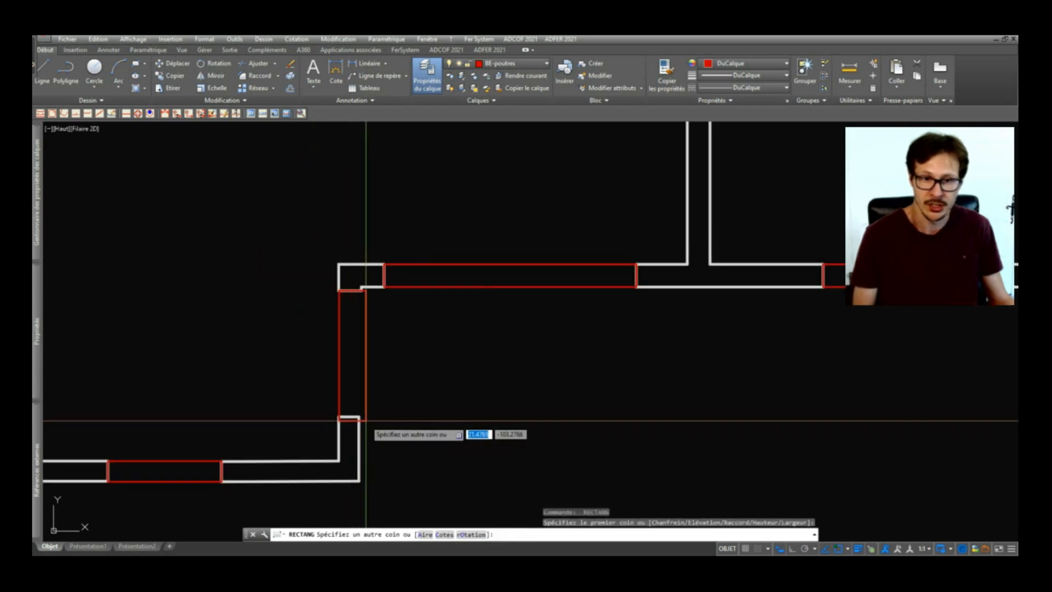
click(359, 418)
scroll(382, 339, down, 2)
click(383, 289)
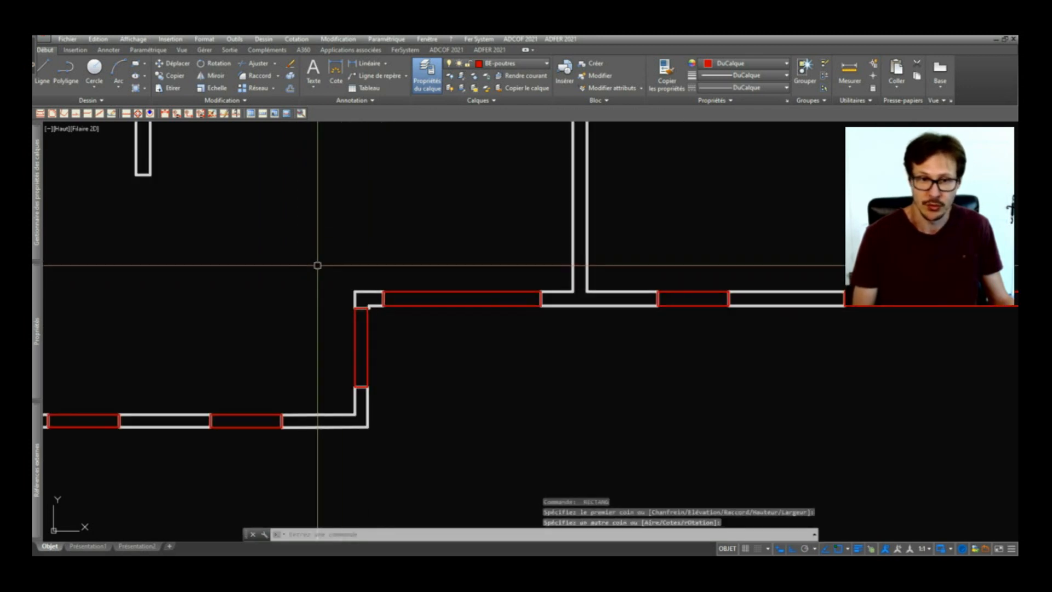
- Examine how the vertical beam meets the notch of the column and the wall end below it
scroll(405, 329, down, 4)
scroll(342, 306, up, 2)
scroll(465, 296, up, 7)
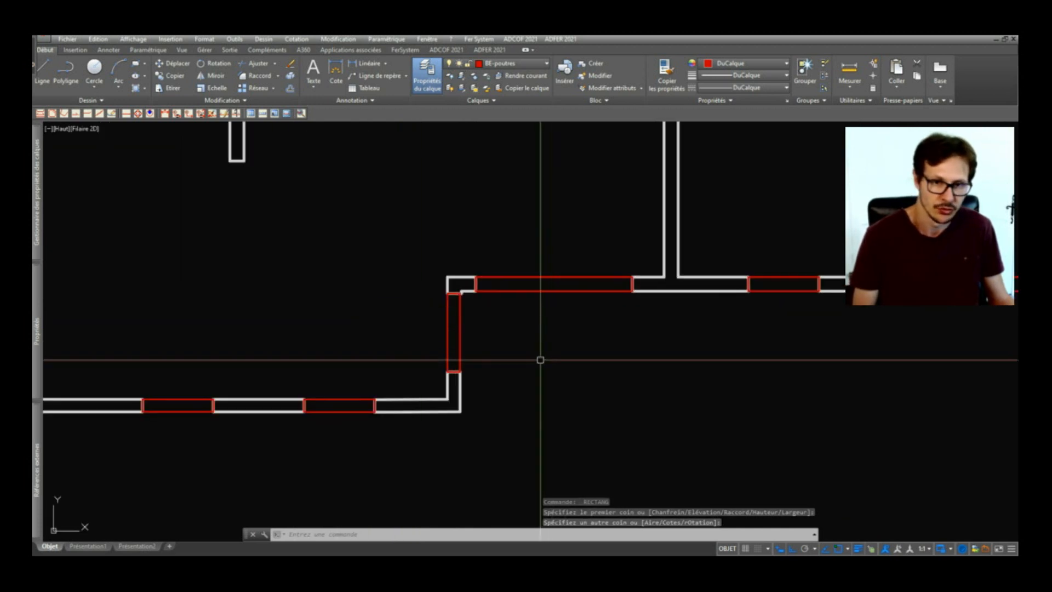
scroll(477, 205, down, 4)
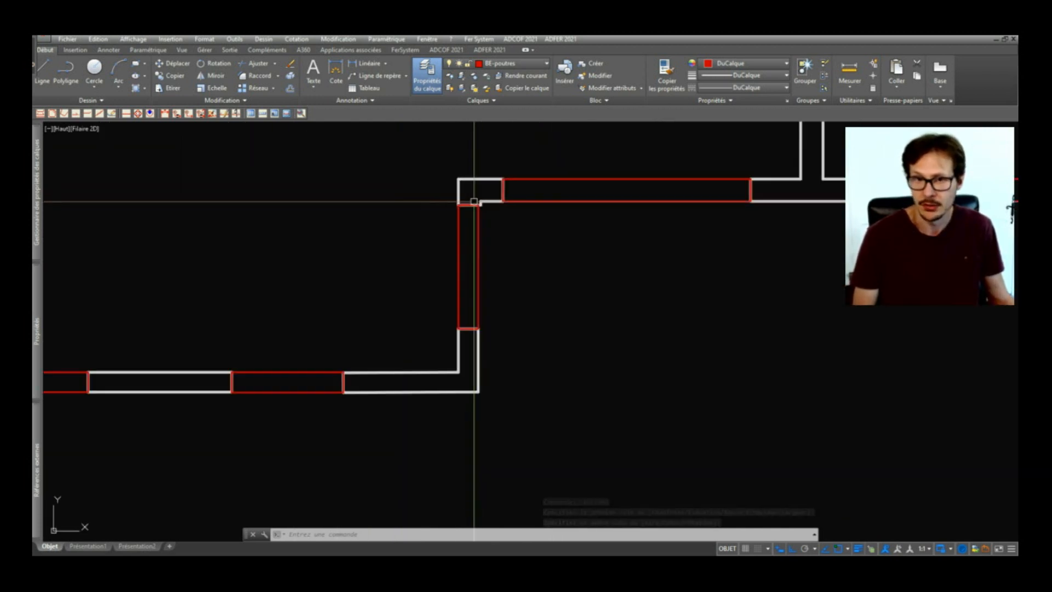
scroll(474, 329, up, 5)
scroll(484, 356, down, 2)
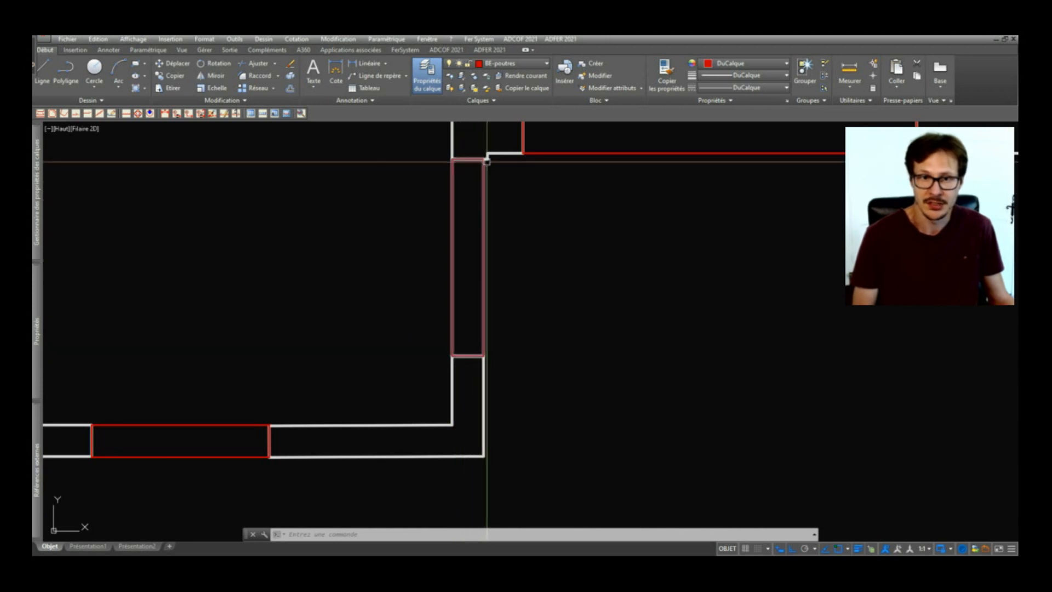
scroll(487, 160, up, 2)
scroll(486, 166, down, 2)
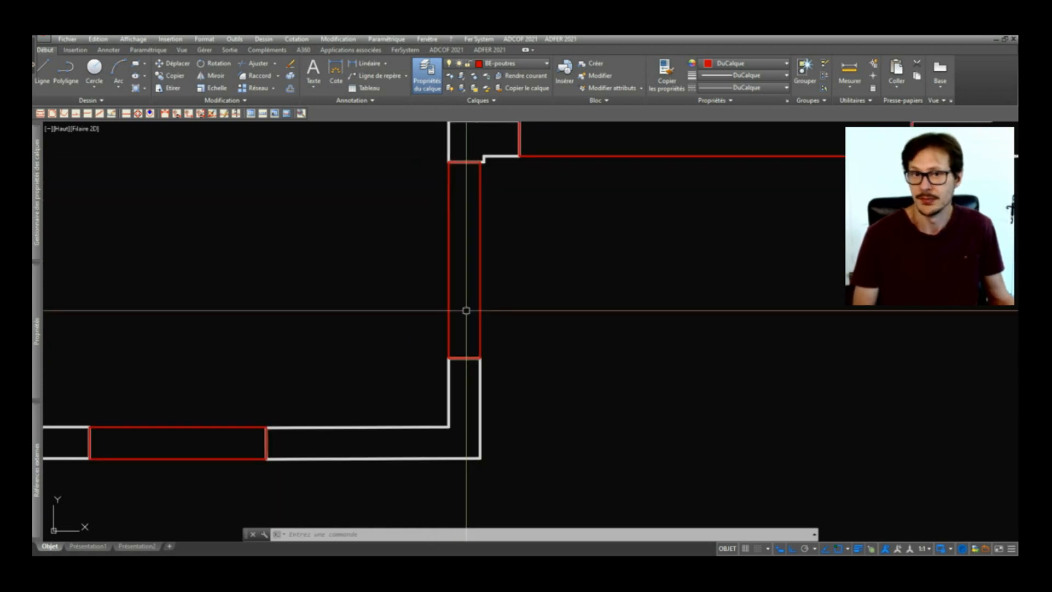
text(rec)
key(Return)
click(449, 358)
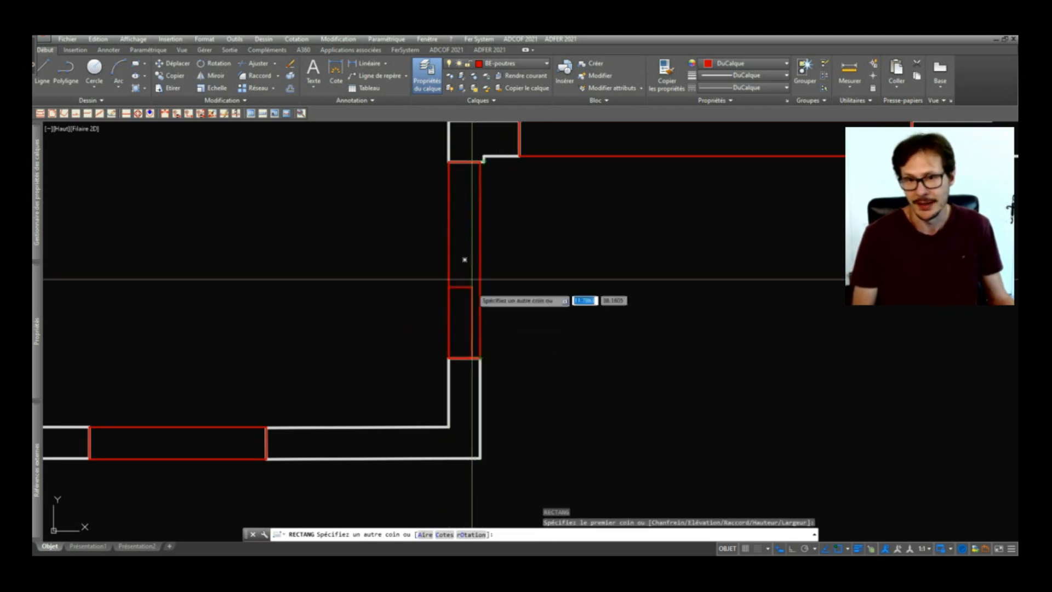
key(Escape)
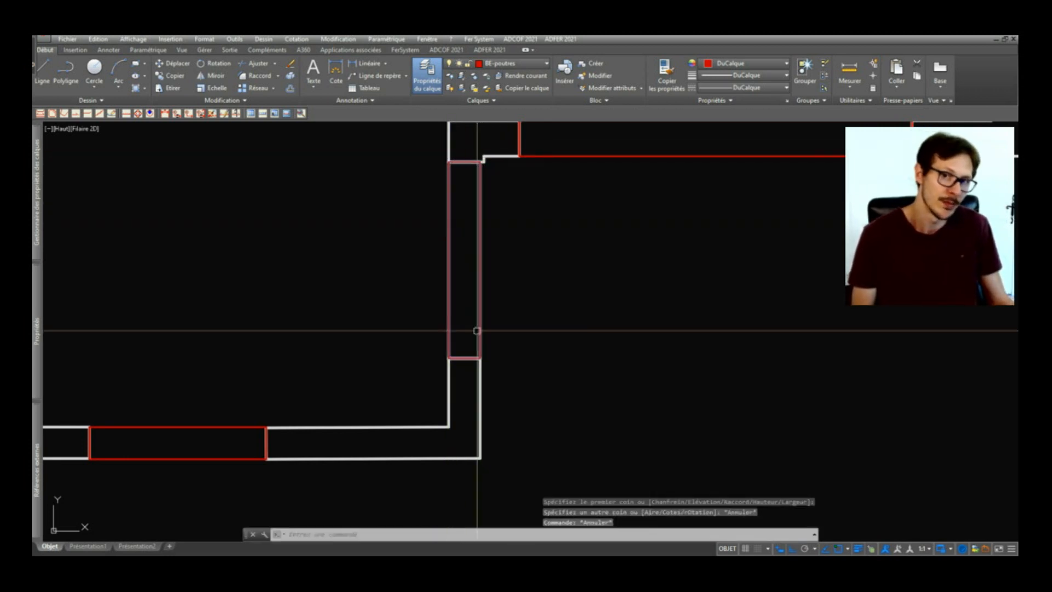
- Review the beams across the whole plan and inspect the free end of the L-shaped partition in the stairwell
scroll(481, 352, down, 5)
middle_drag(360, 387, 443, 402)
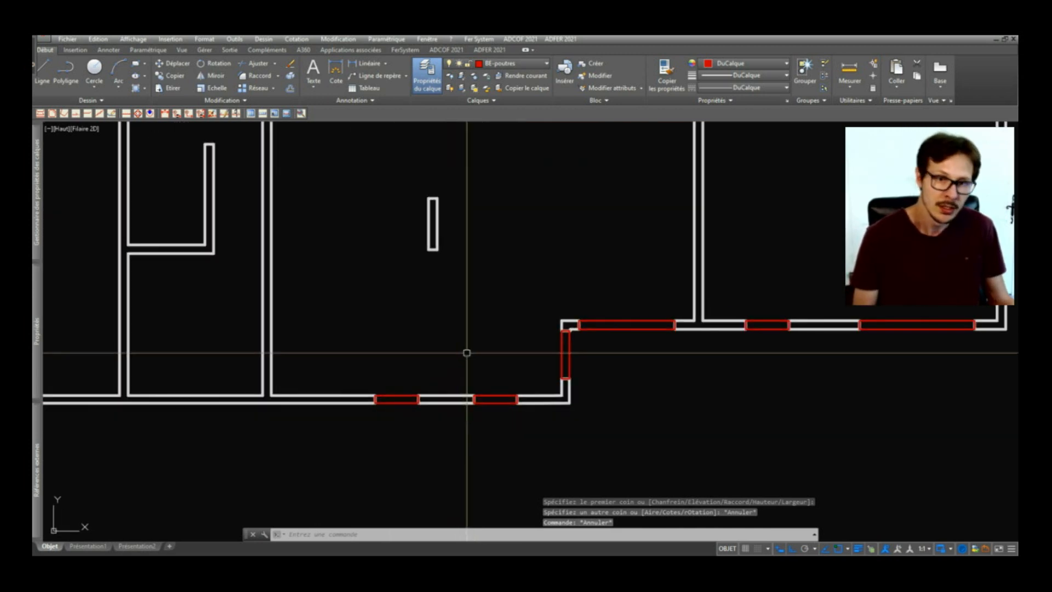
scroll(454, 367, down, 2)
middle_drag(268, 235, 432, 297)
middle_drag(725, 298, 483, 327)
middle_drag(334, 332, 442, 318)
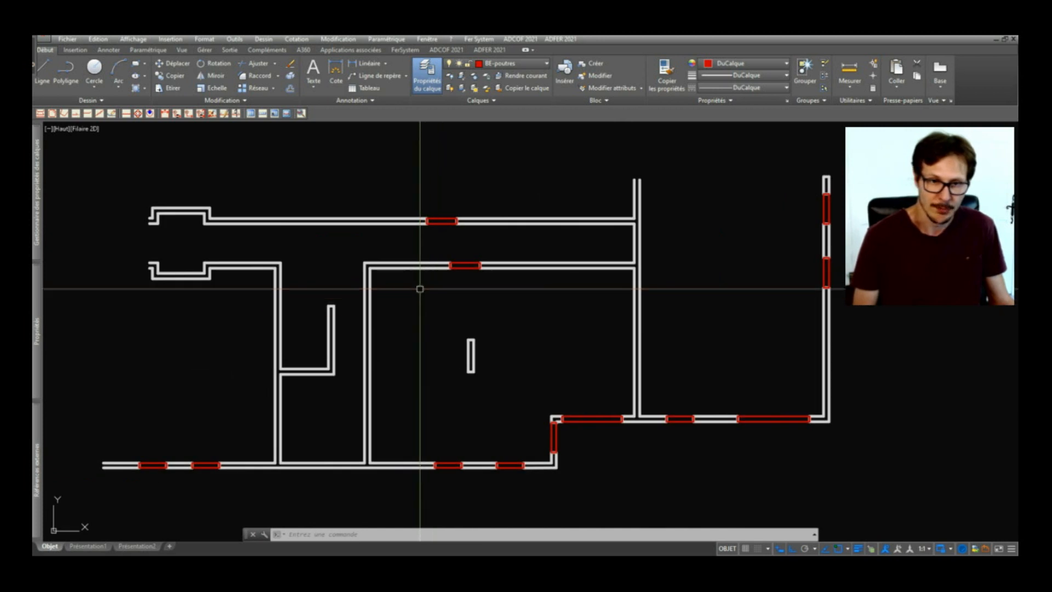
scroll(230, 328, up, 5)
middle_drag(589, 272, 479, 330)
text(rec)
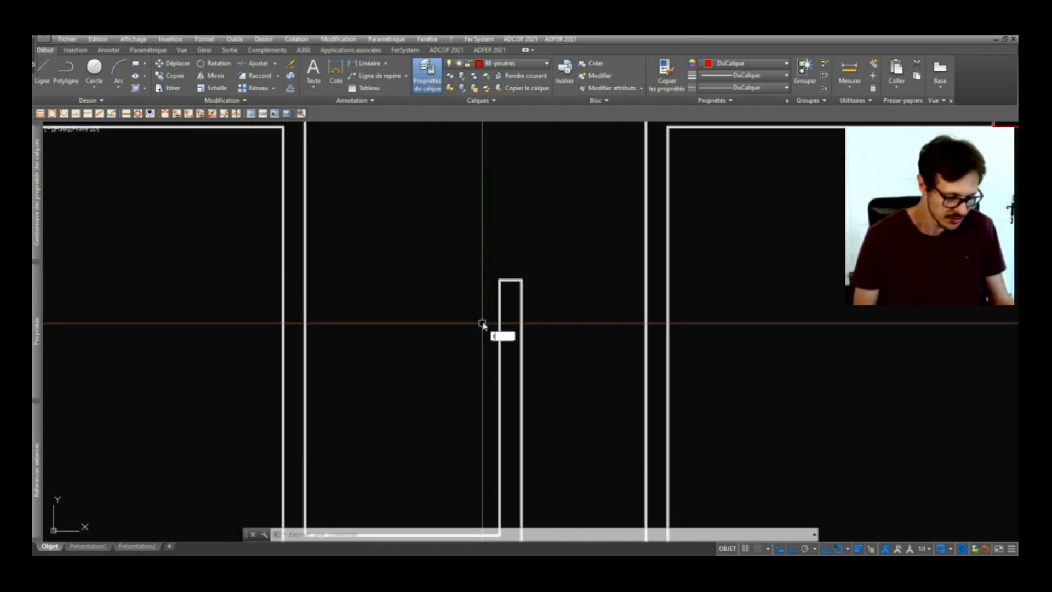
key(Return)
click(500, 280)
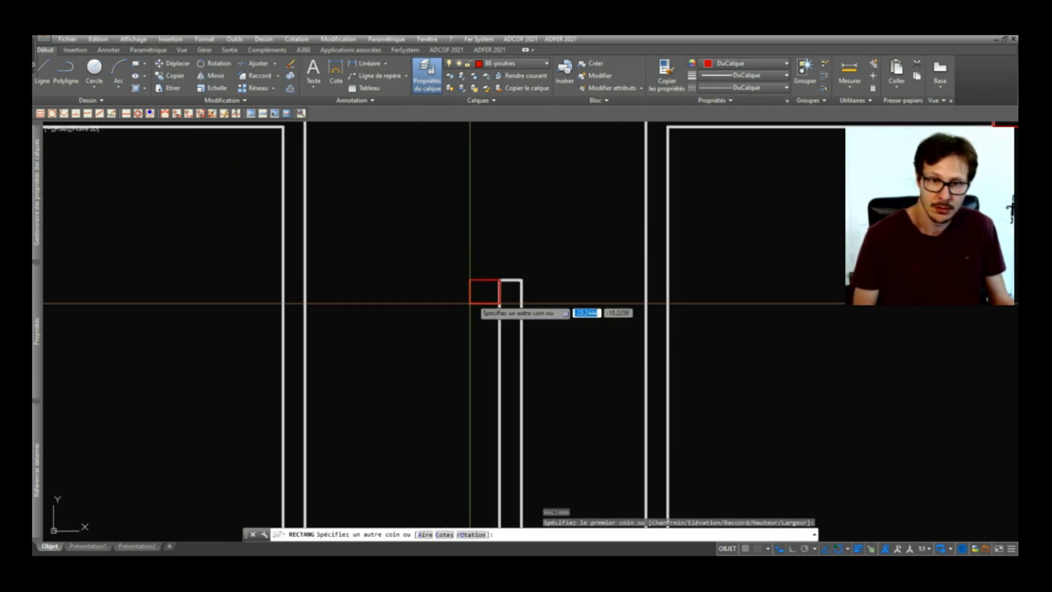
key(Escape)
- Draw a beam rectangle from the inner corner of the L-shaped partition's free end using the Cotes option, length 100 and width 20
key(Return)
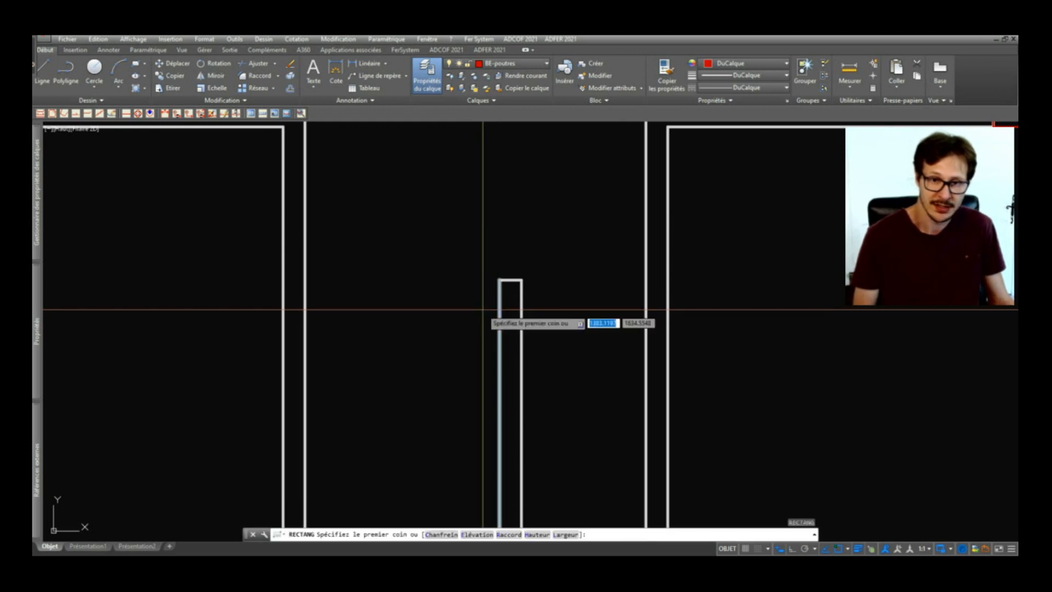
click(500, 280)
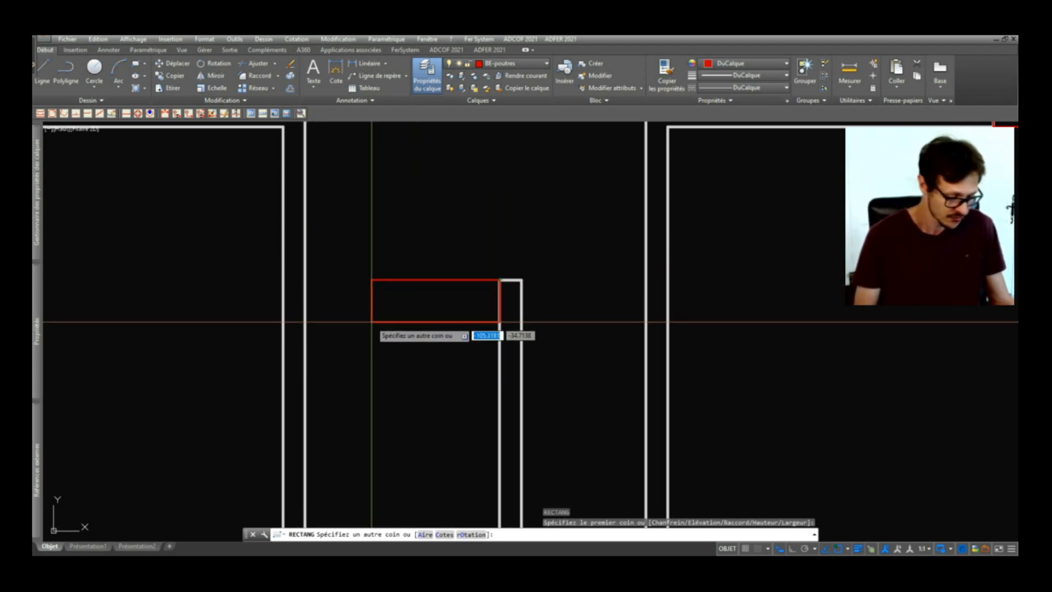
key(Return)
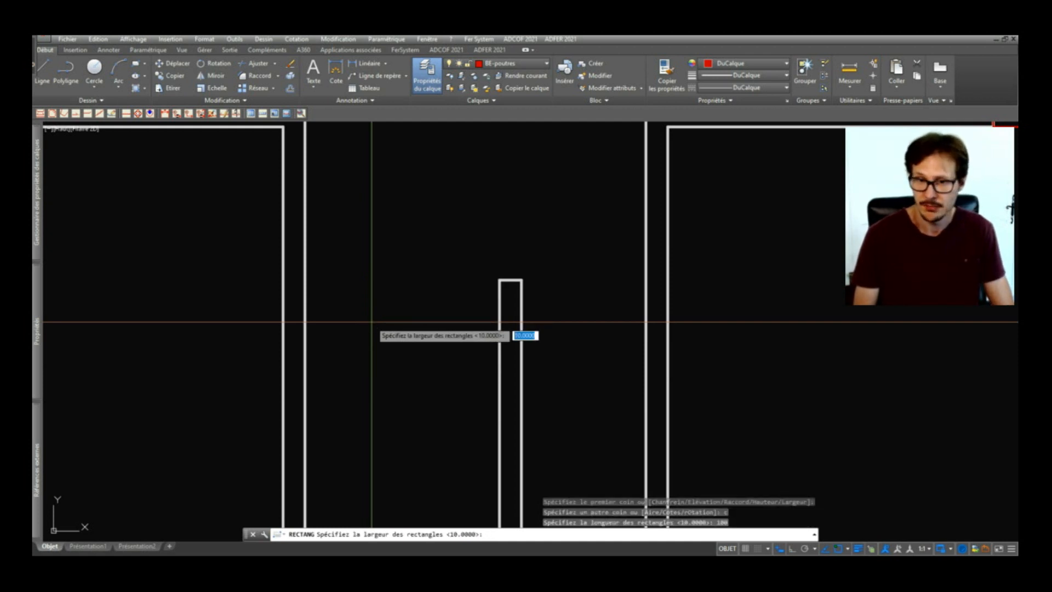
key(Return)
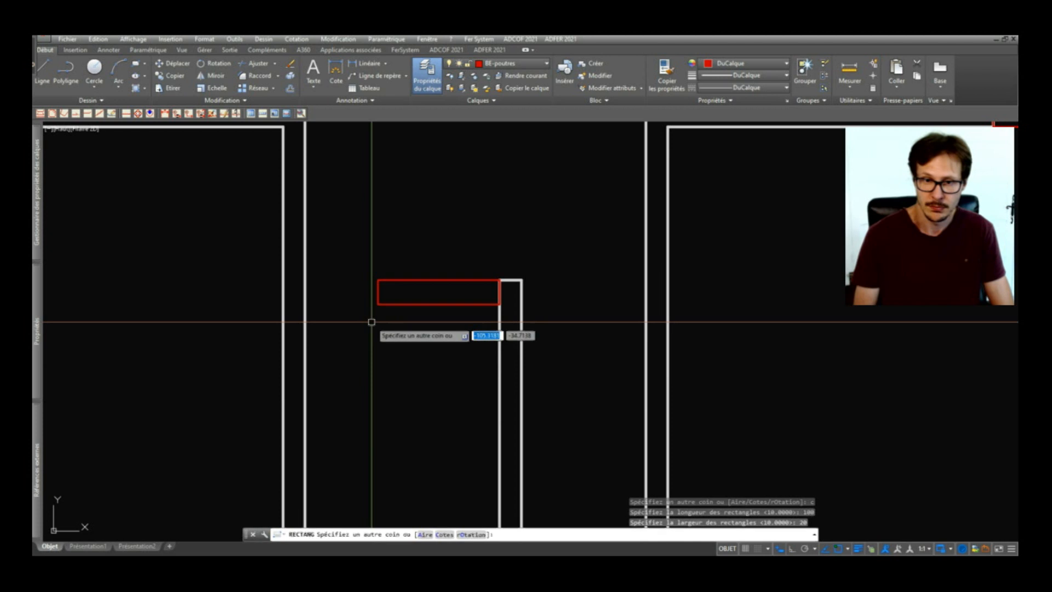
click(372, 321)
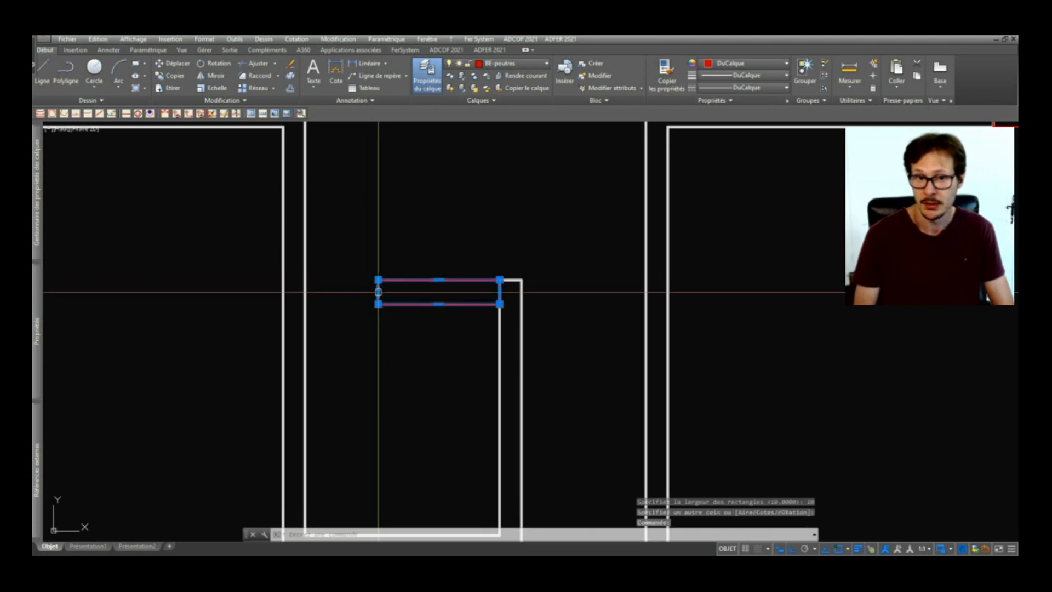
- Stretch the free end edge of the partition beam to the inner face of the opposite stairwell wall
click(378, 291)
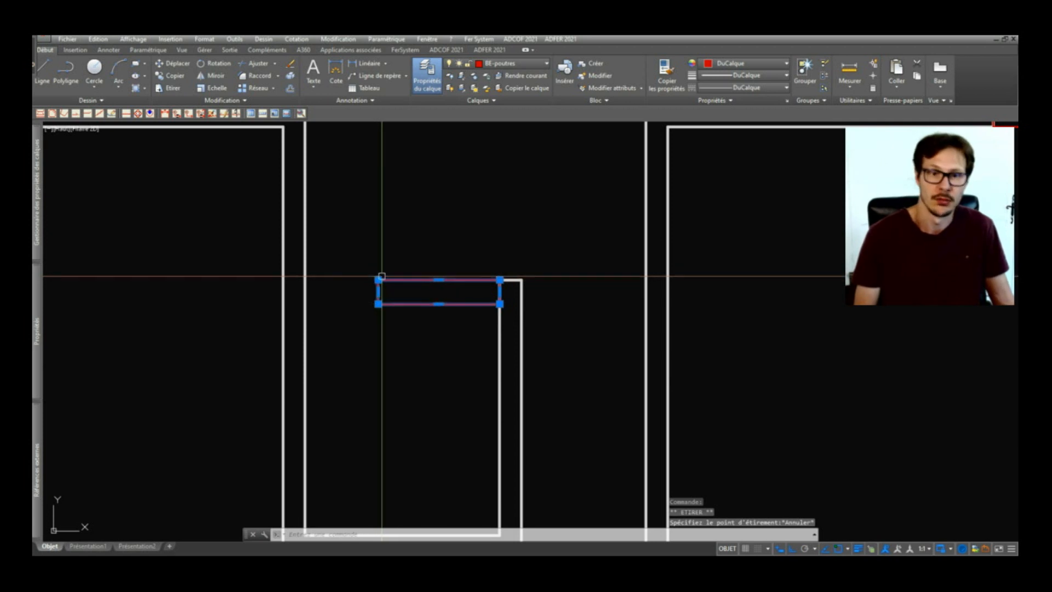
mouse_move(379, 304)
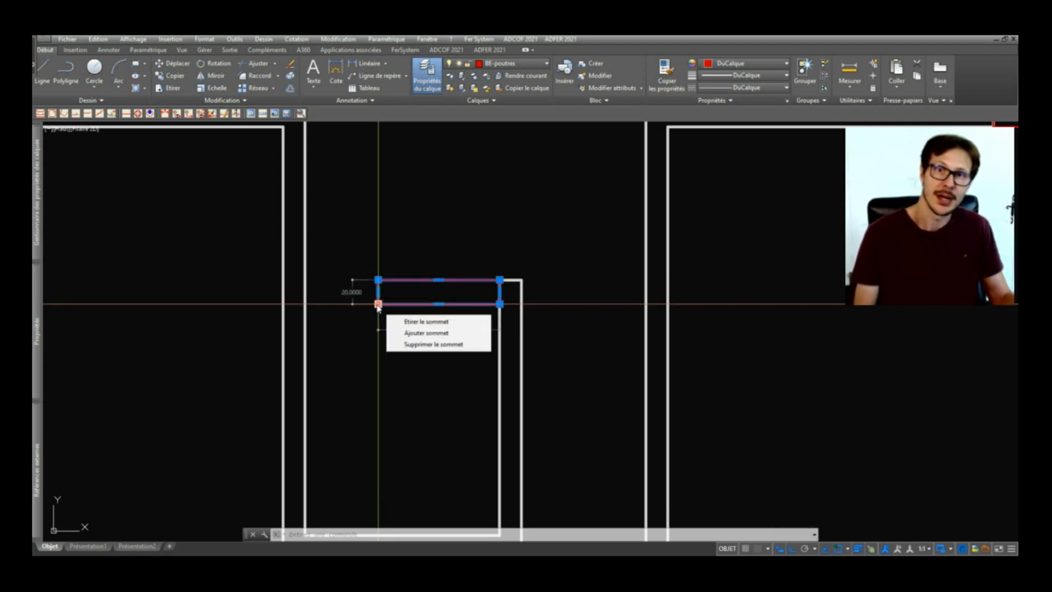
click(378, 292)
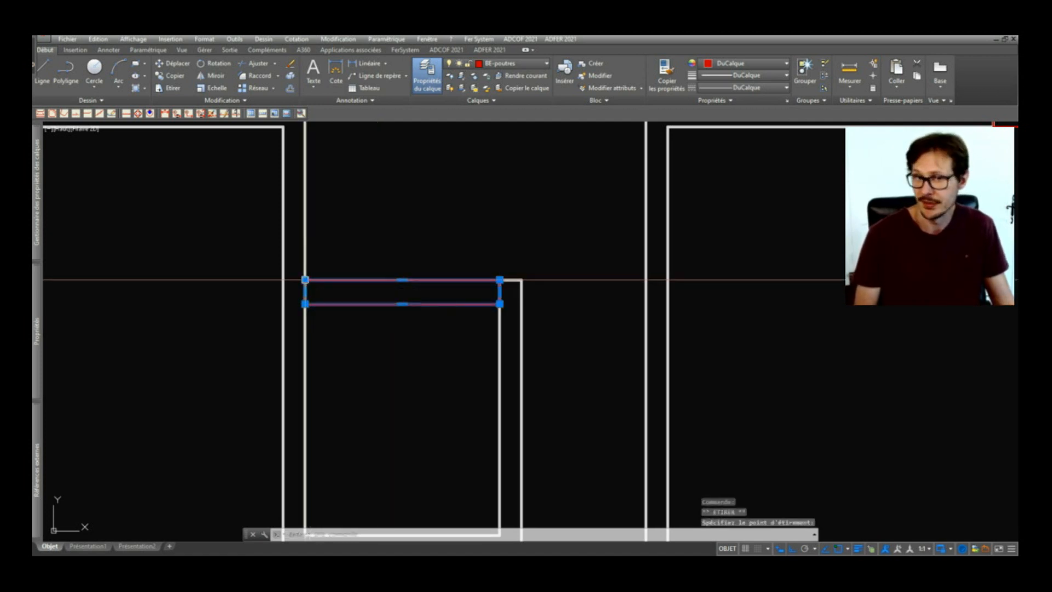
scroll(306, 280, down, 4)
key(Escape)
- Measure the clear distance between the partition beam's lower corner and the inner corner of the partition's return wall
key(space)
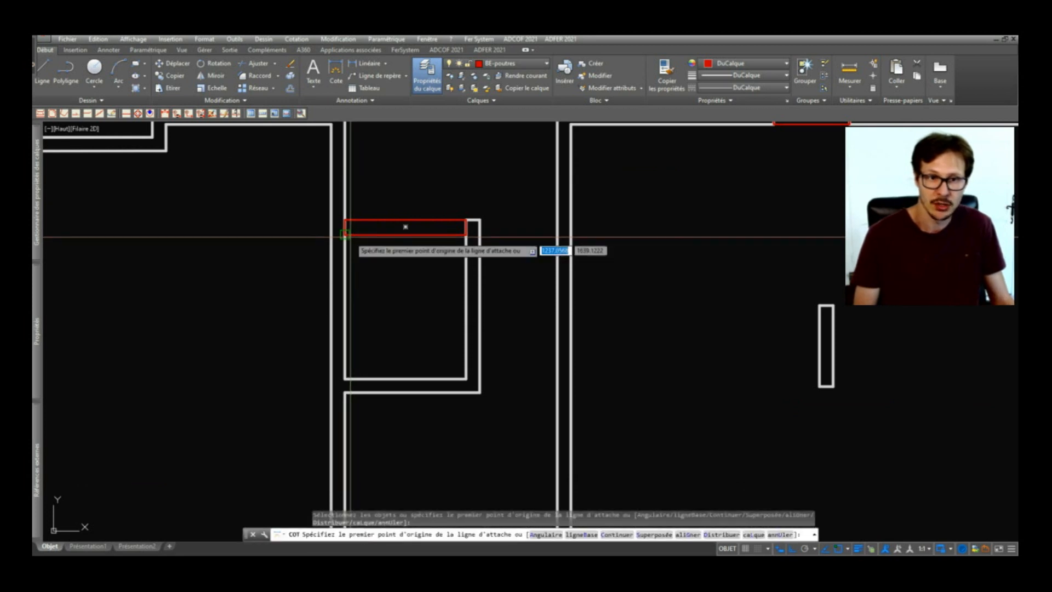
click(351, 238)
click(345, 378)
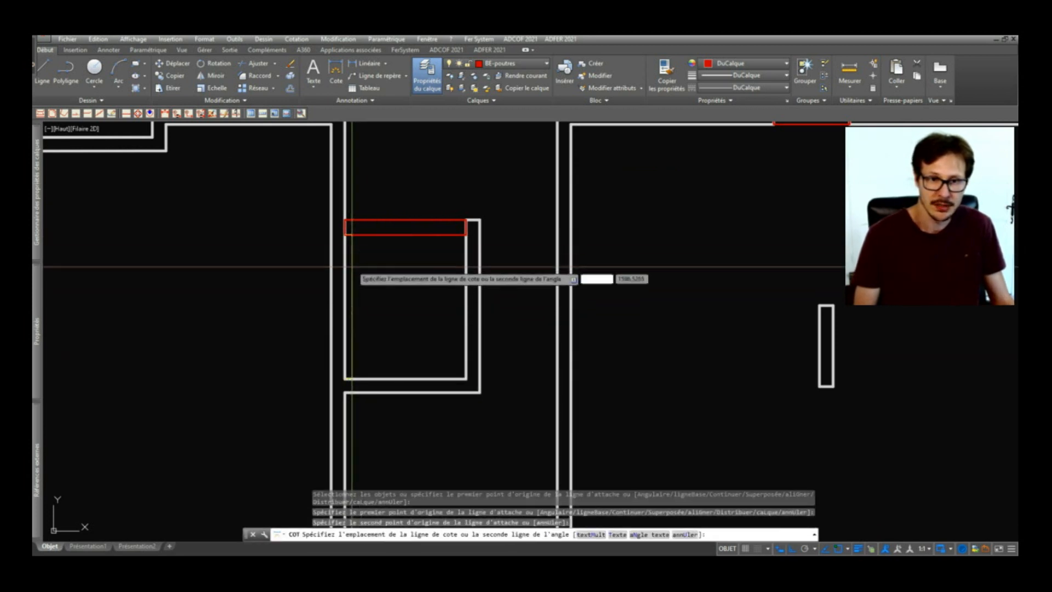
scroll(349, 342, up, 5)
scroll(350, 338, up, 4)
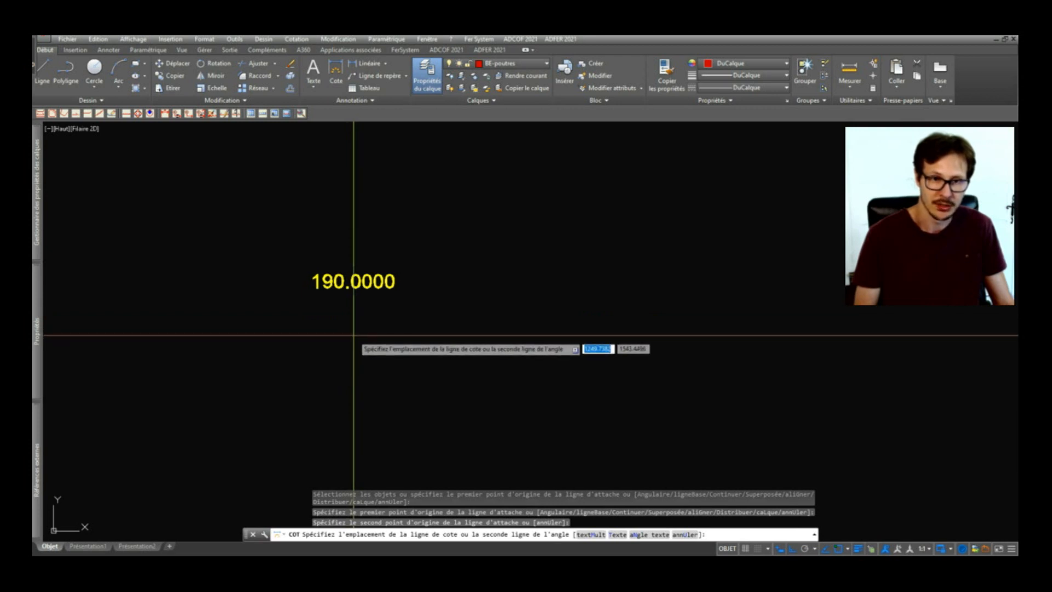
scroll(353, 328, down, 8)
key(Escape)
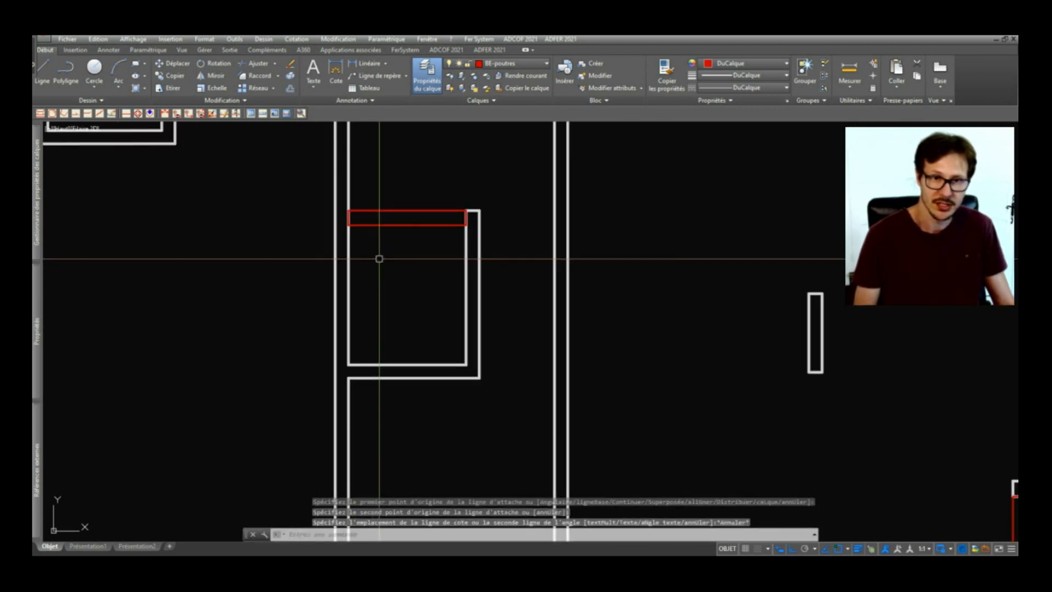
- Send the partition beam behind the walls in the draw order with the Arrière option
click(449, 223)
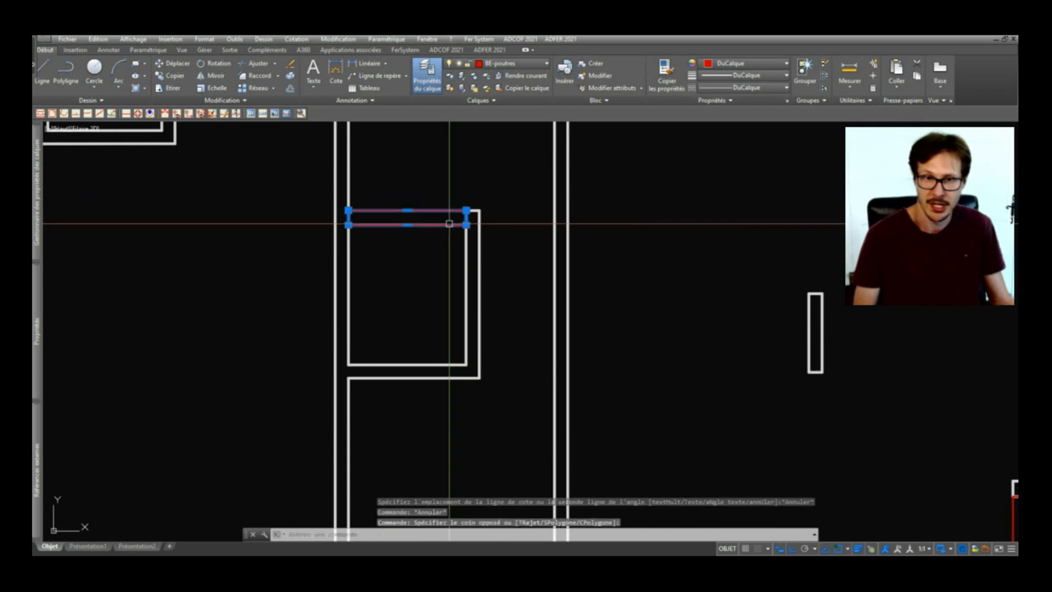
text(dr)
key(Return)
key(Return)
scroll(450, 223, up, 4)
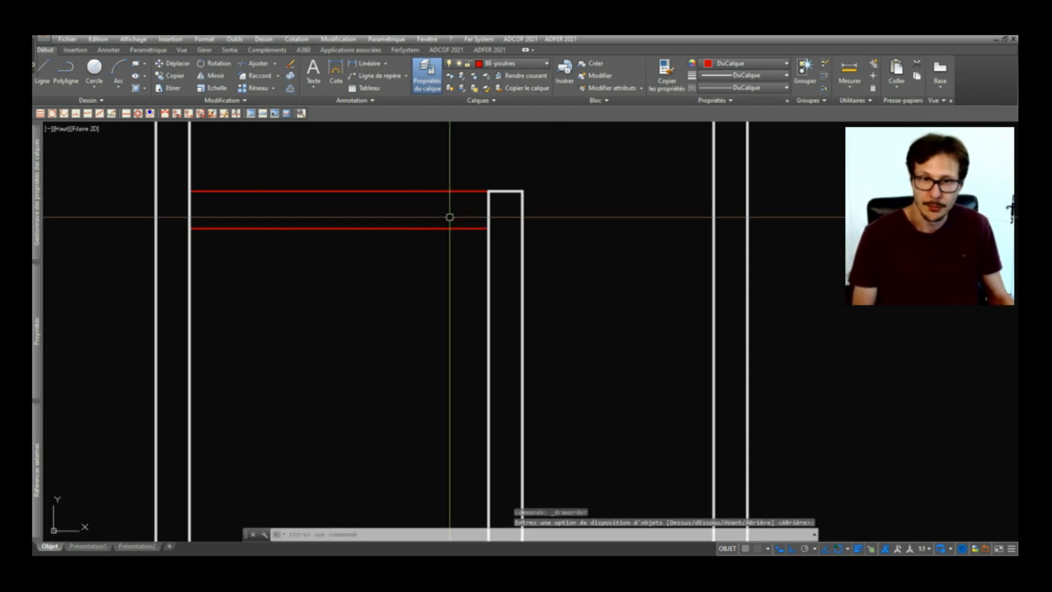
scroll(450, 216, down, 2)
- Try to move the partition beam by a distance of 10
click(449, 215)
click(424, 260)
scroll(444, 216, down, 2)
text(d)
key(Return)
click(446, 231)
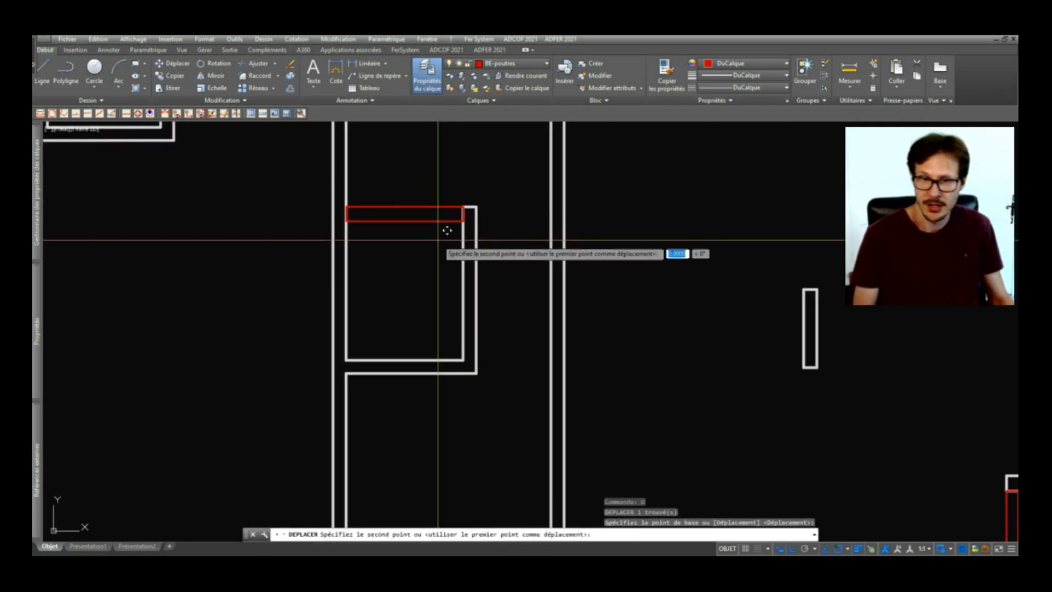
key(Return)
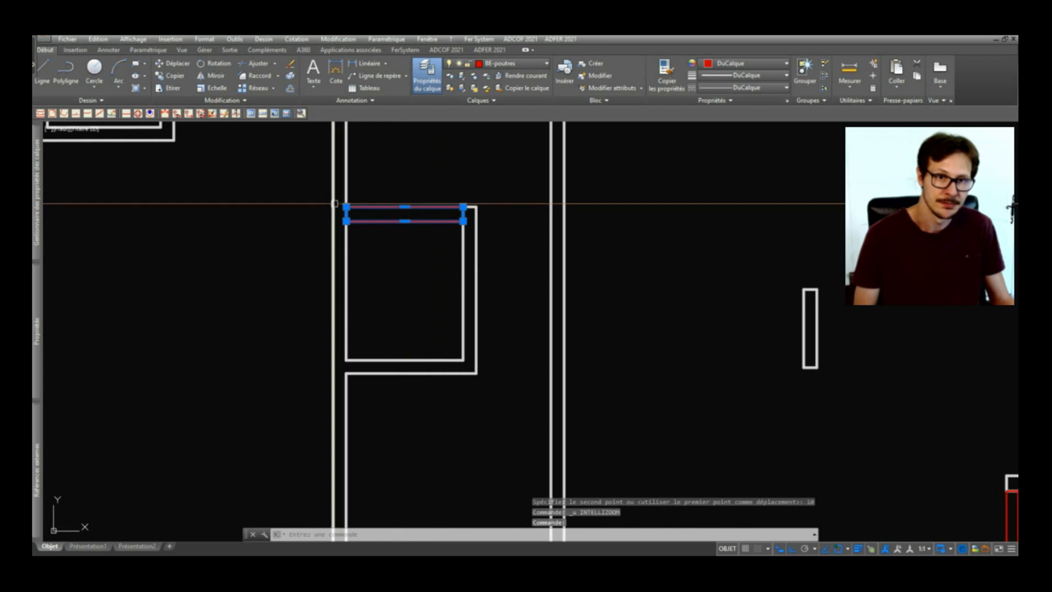
- Check the length and width of the partition beam at its corner grip and review the whole plan
mouse_move(347, 207)
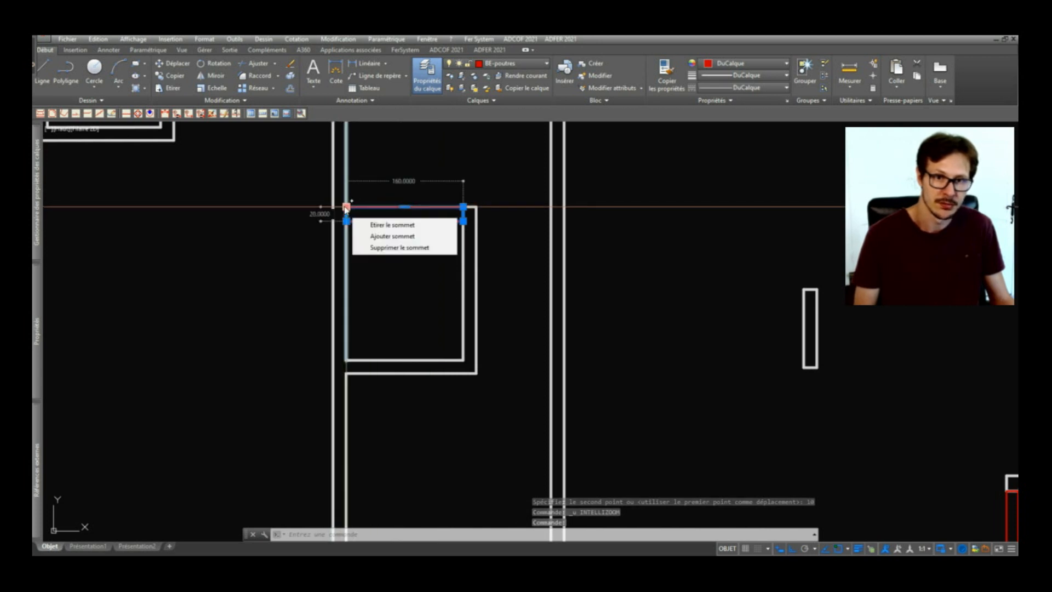
key(Escape)
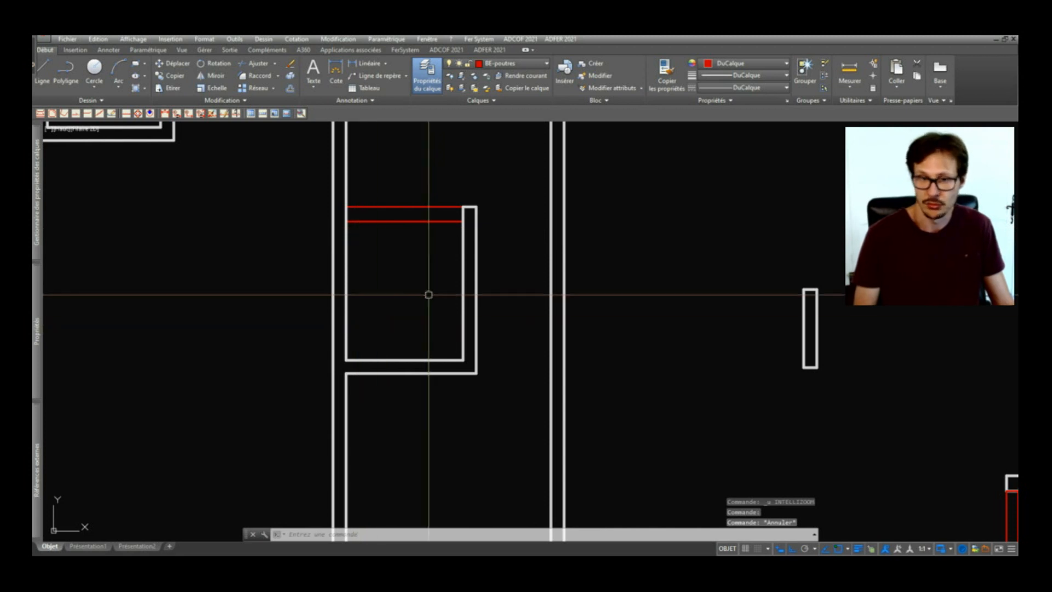
scroll(428, 294, down, 5)
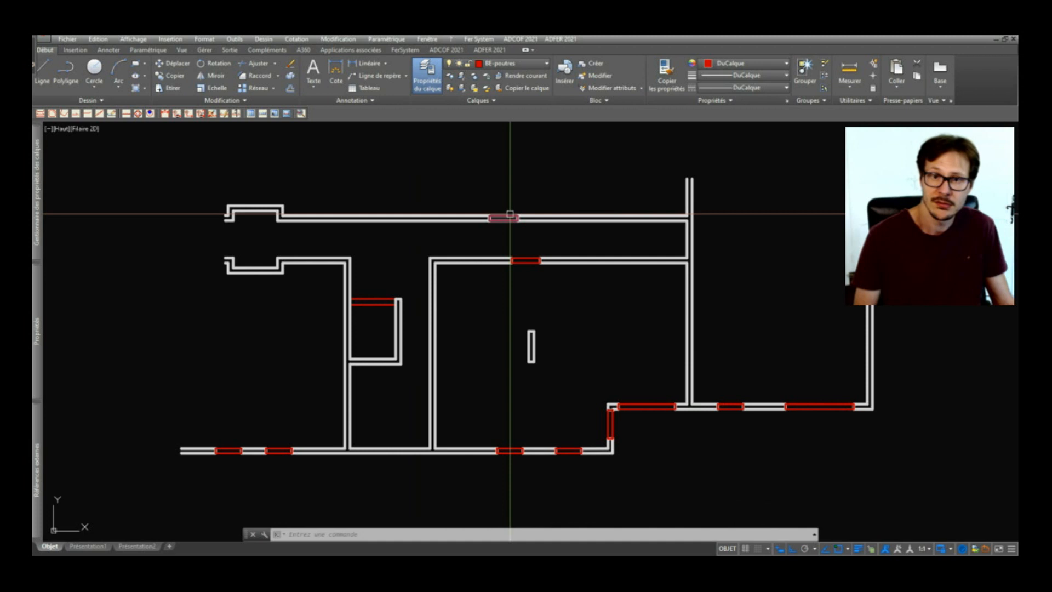
click(507, 217)
click(525, 259)
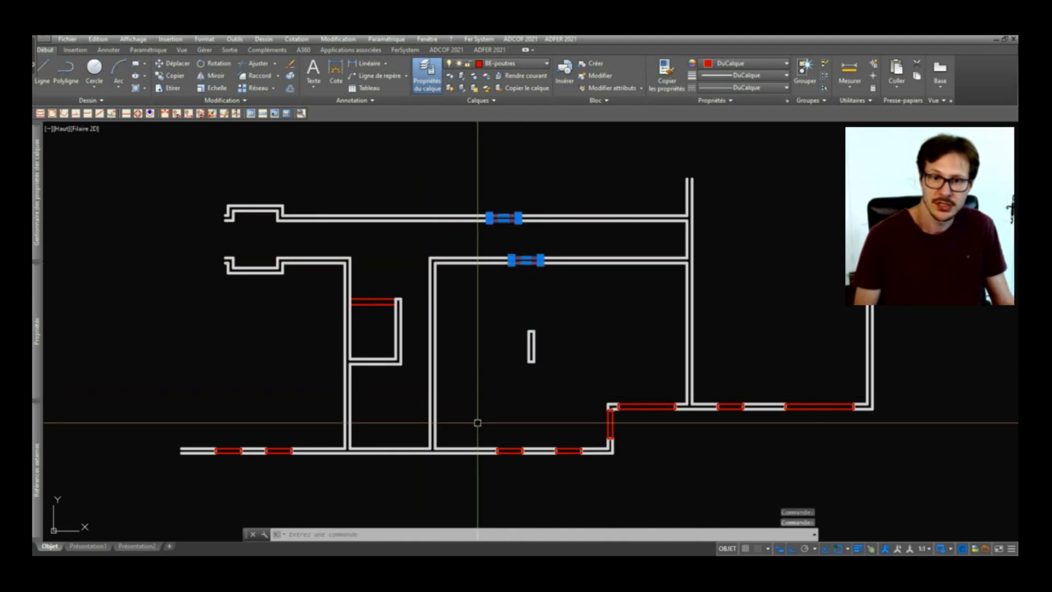
key(Escape)
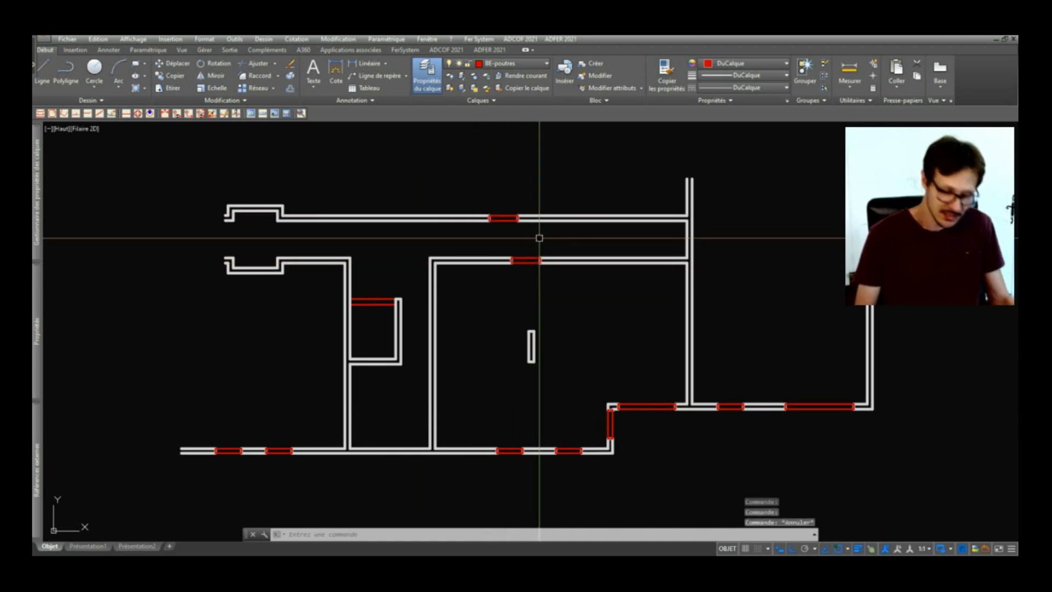
- Isolate the BE-poutres layer by picking the beam in the upper corridor wall
text(iso)
key(Return)
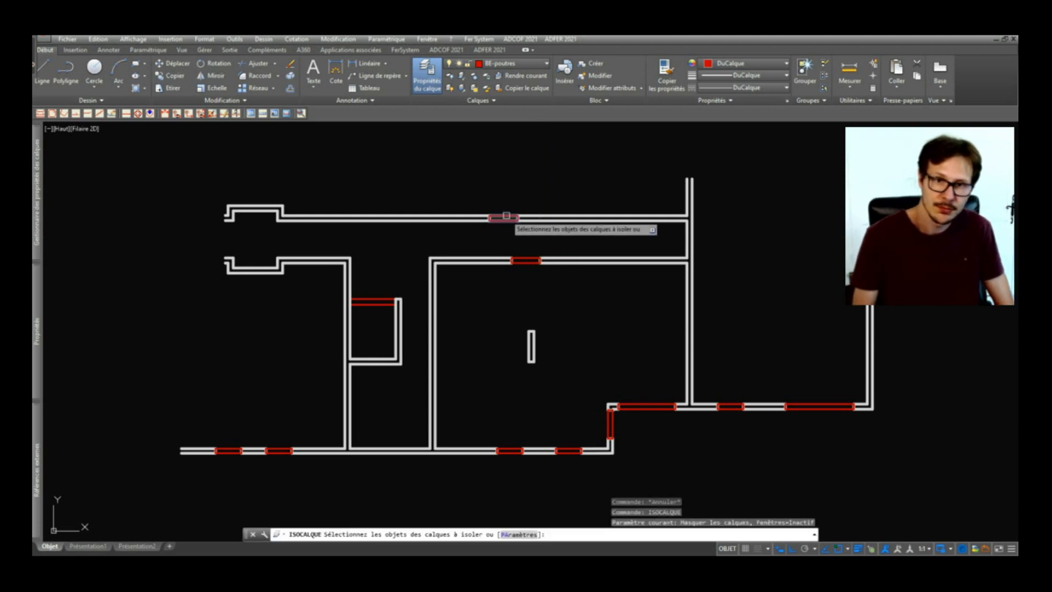
click(510, 216)
key(Return)
- Send all the isolated beams to the back of the draw order with the Arrière option and restore the isolated layers
scroll(514, 217, down, 2)
click(813, 186)
click(195, 421)
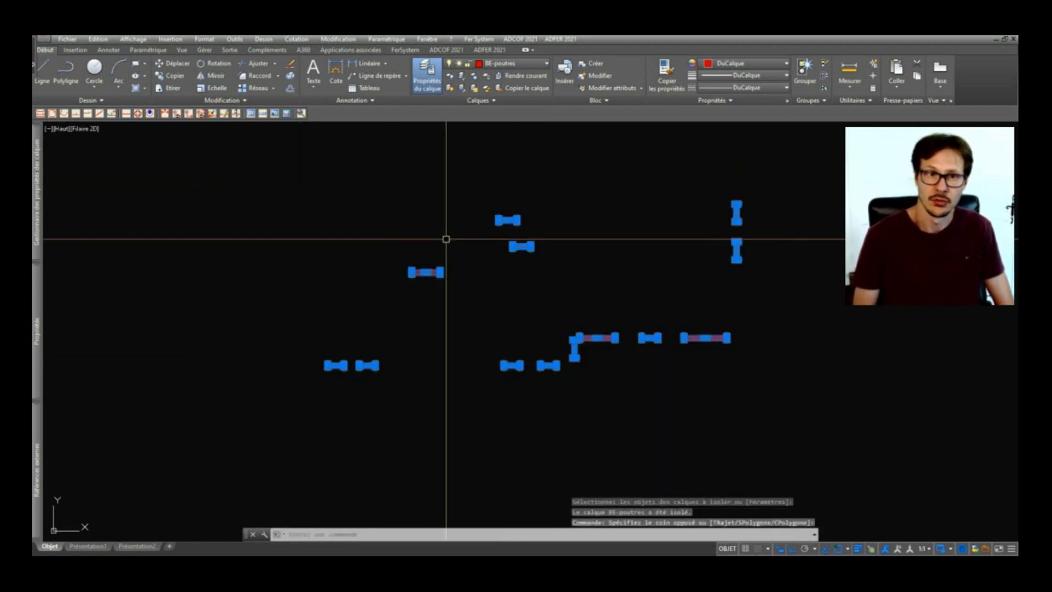
text(OR)
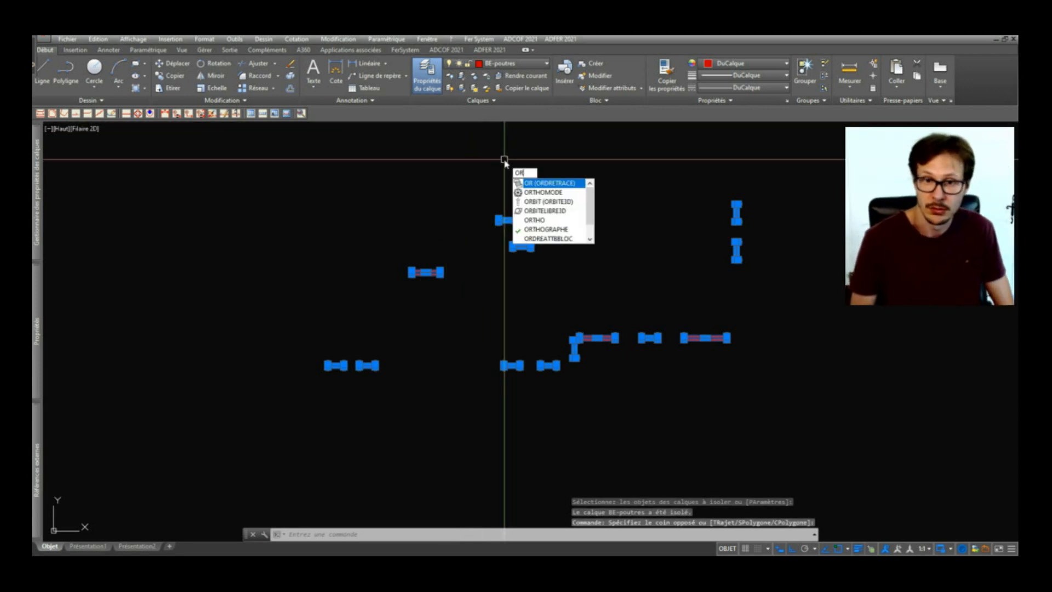
text(dre)
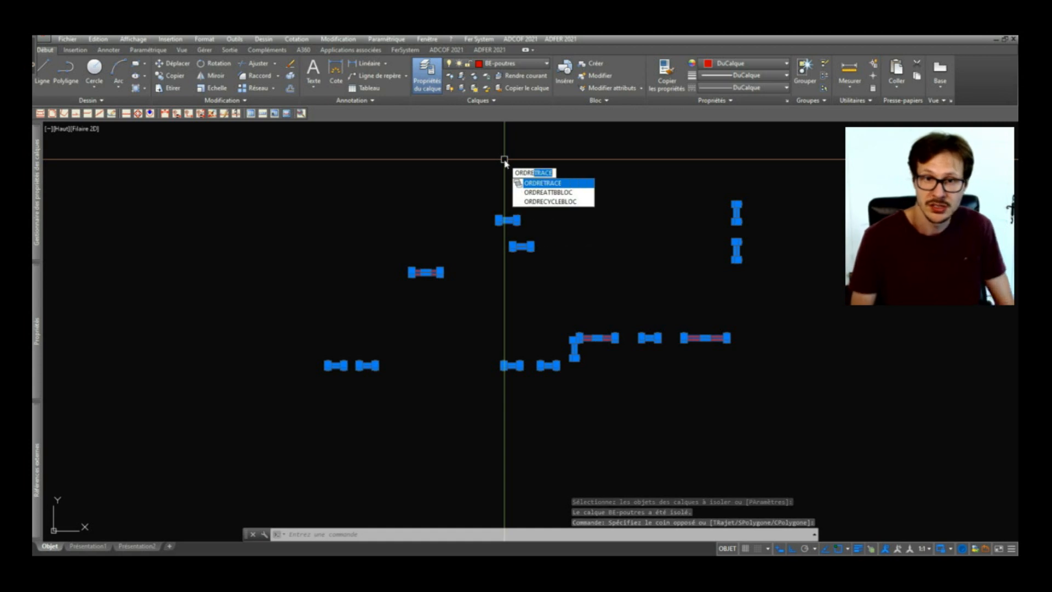
key(Return)
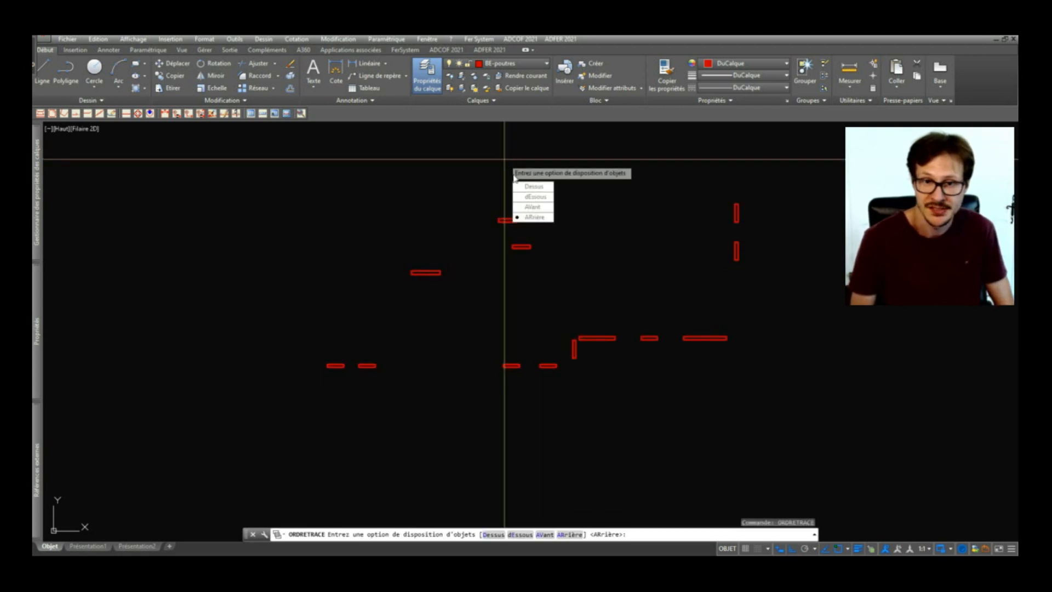
click(539, 217)
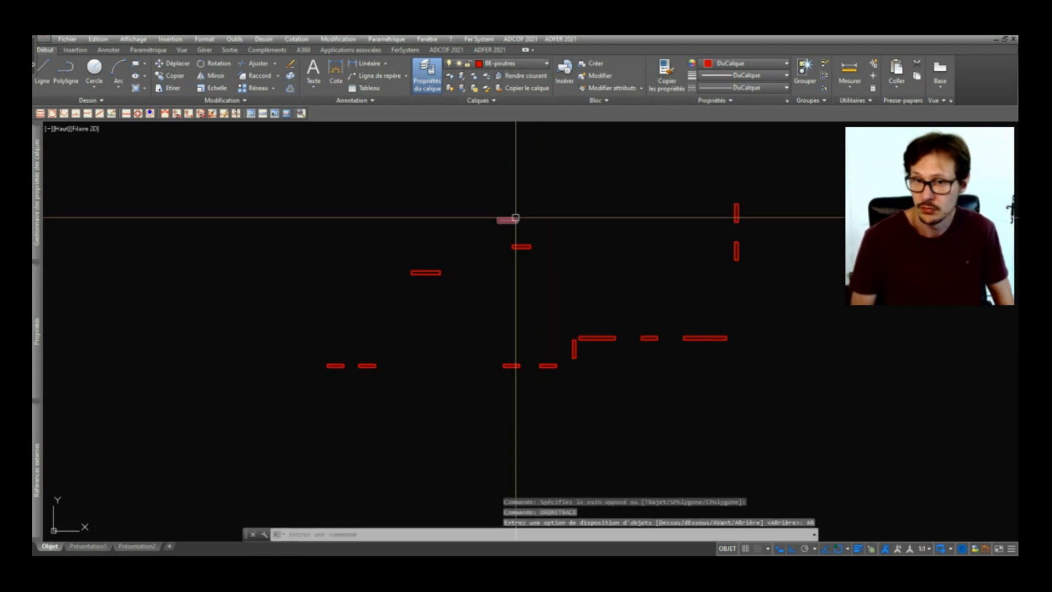
text(ASSOCIERCALQUE)
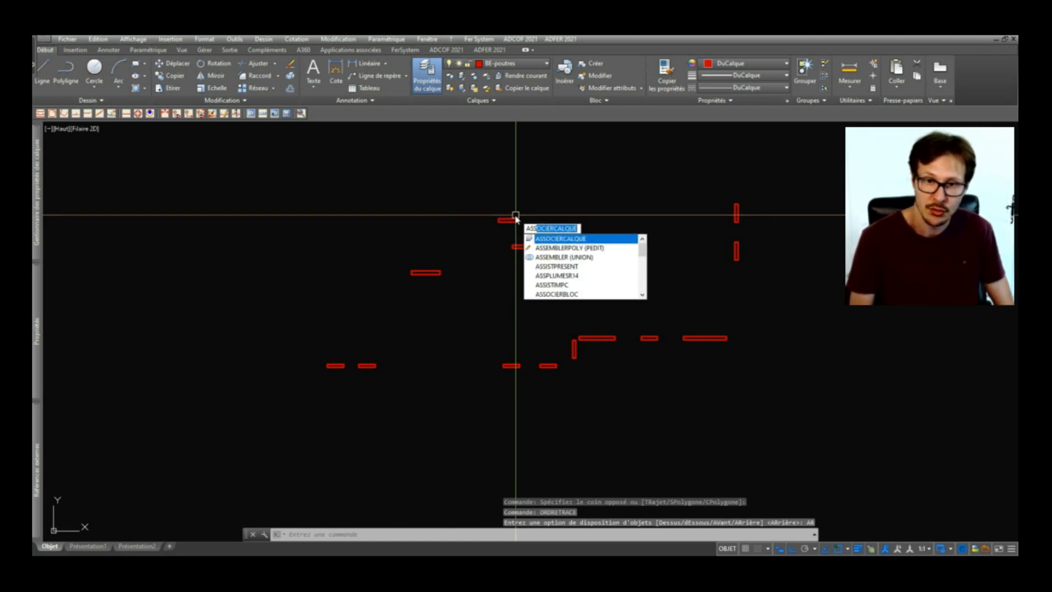
key(Return)
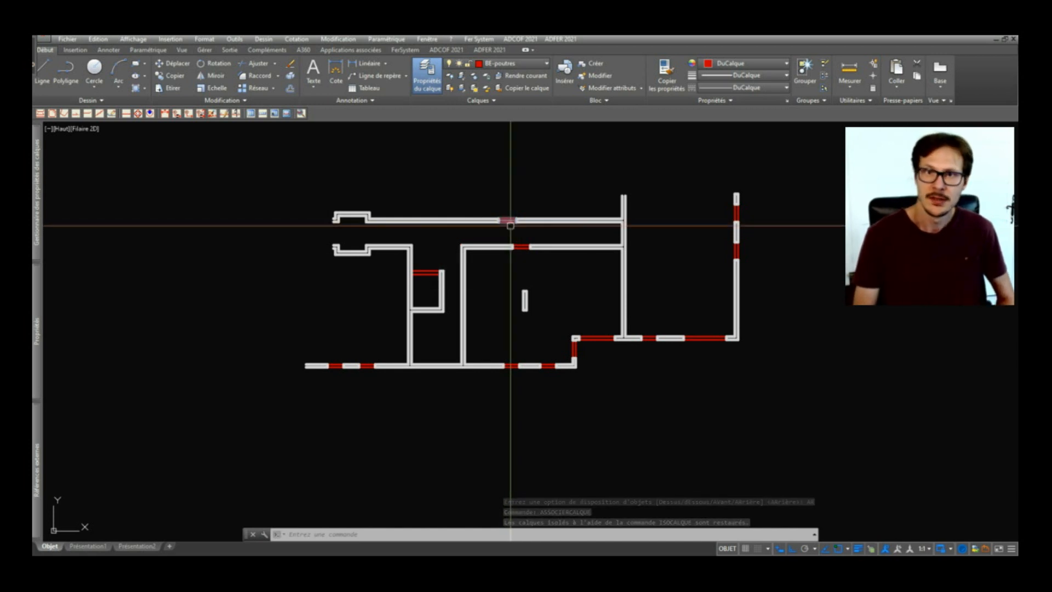
- Check the beams across the plan by highlighting them individually in the corridor walls, the stairwell and the lower facade
click(507, 222)
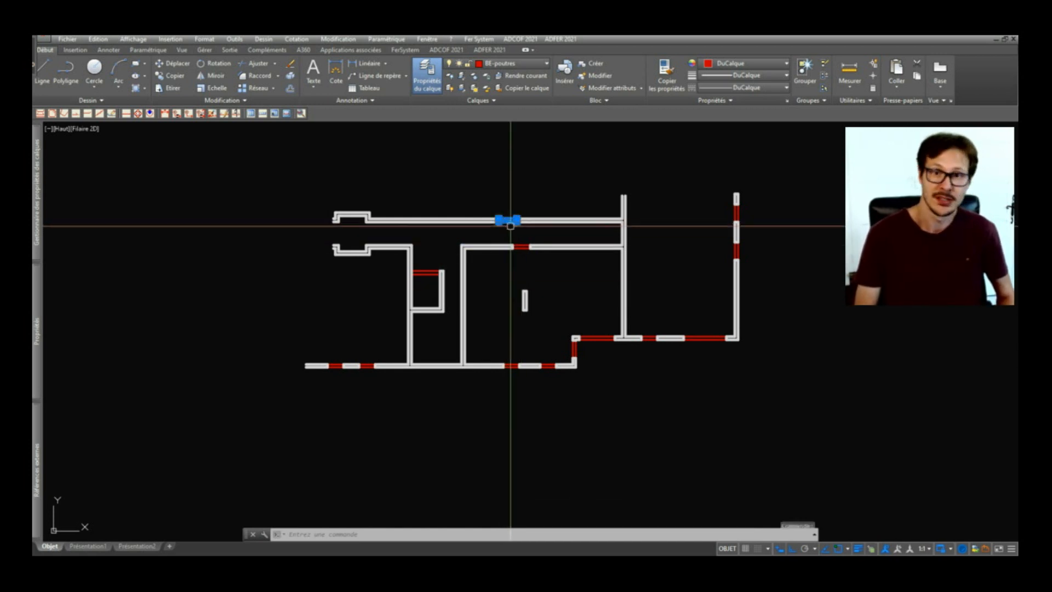
click(521, 247)
scroll(515, 354, up, 2)
click(510, 375)
click(564, 375)
key(Escape)
scroll(497, 300, down, 2)
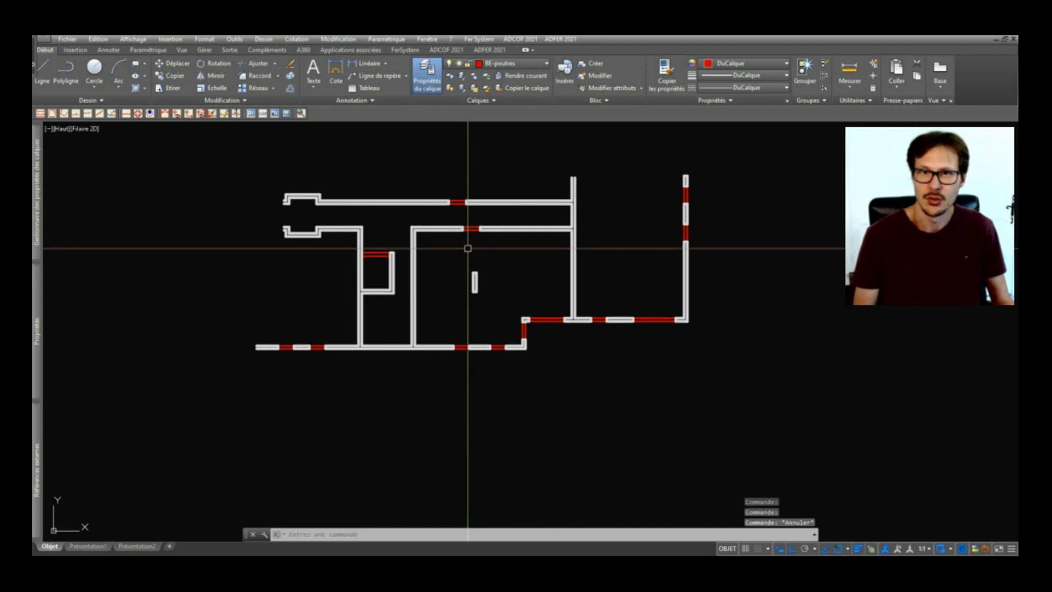
click(460, 199)
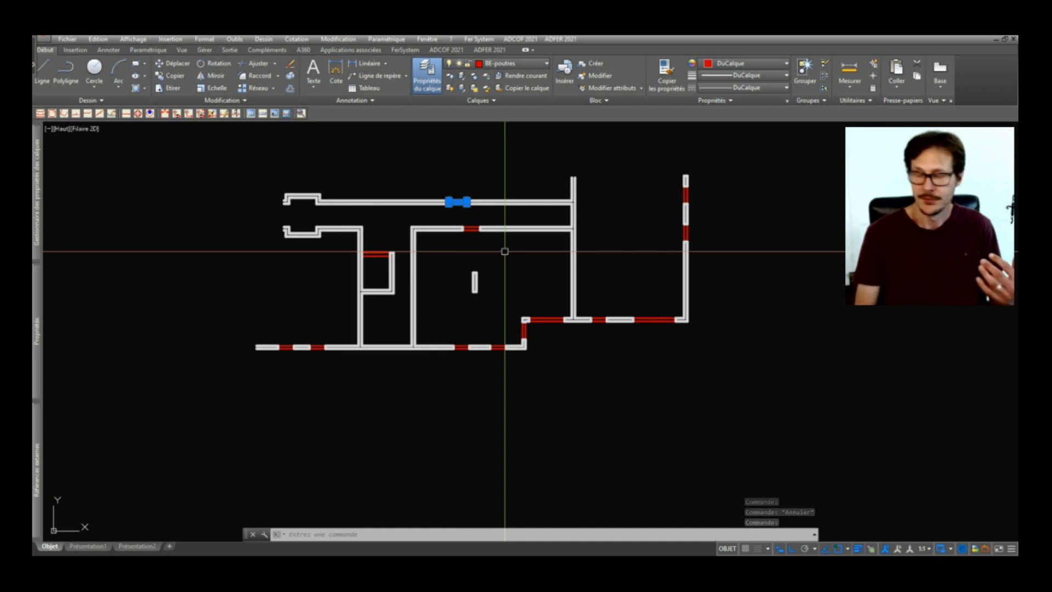
key(Escape)
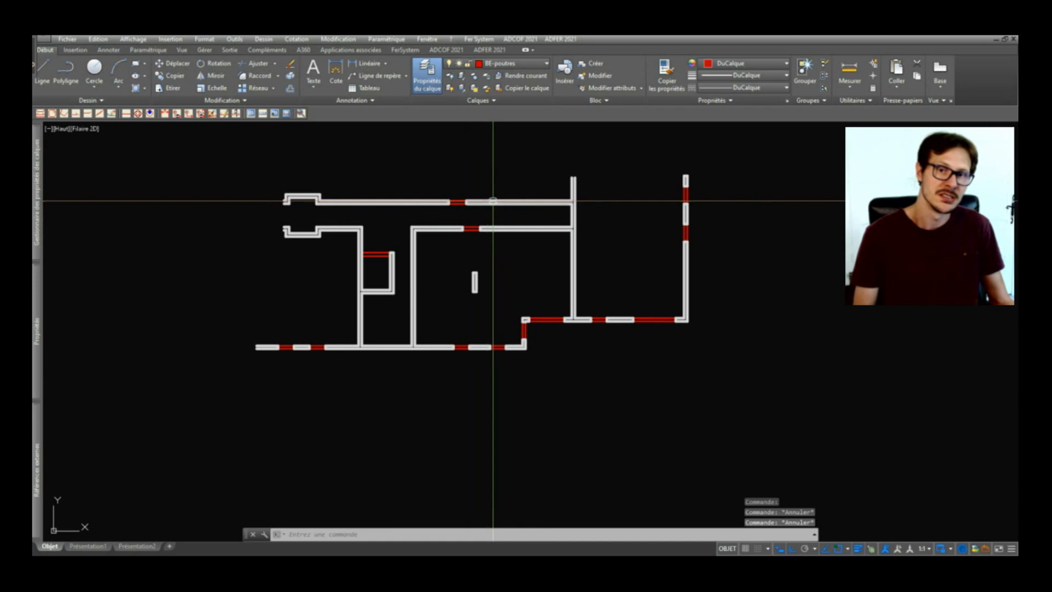
click(458, 202)
click(472, 228)
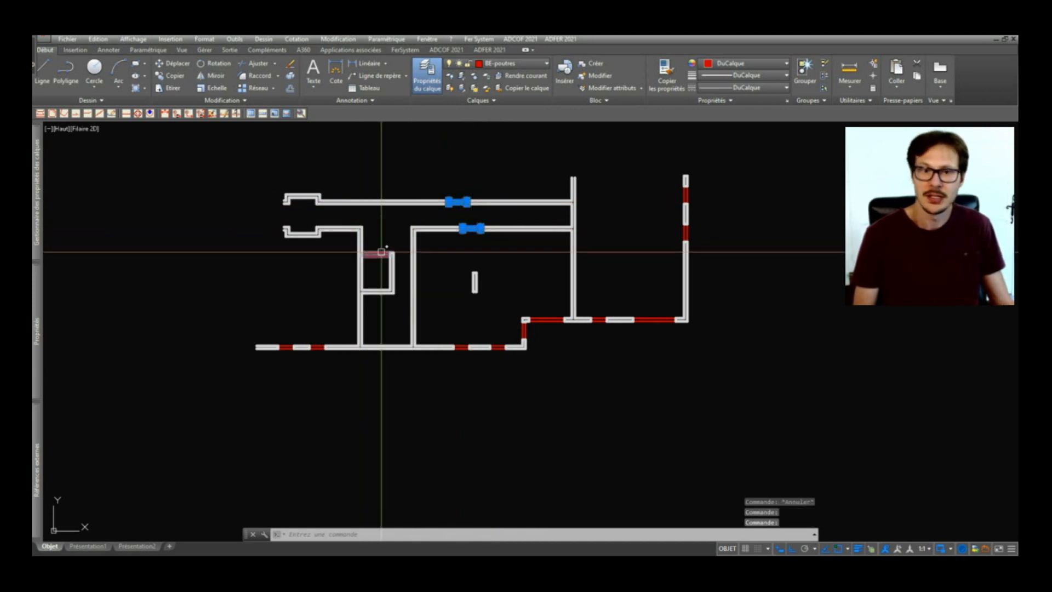
click(377, 254)
click(317, 347)
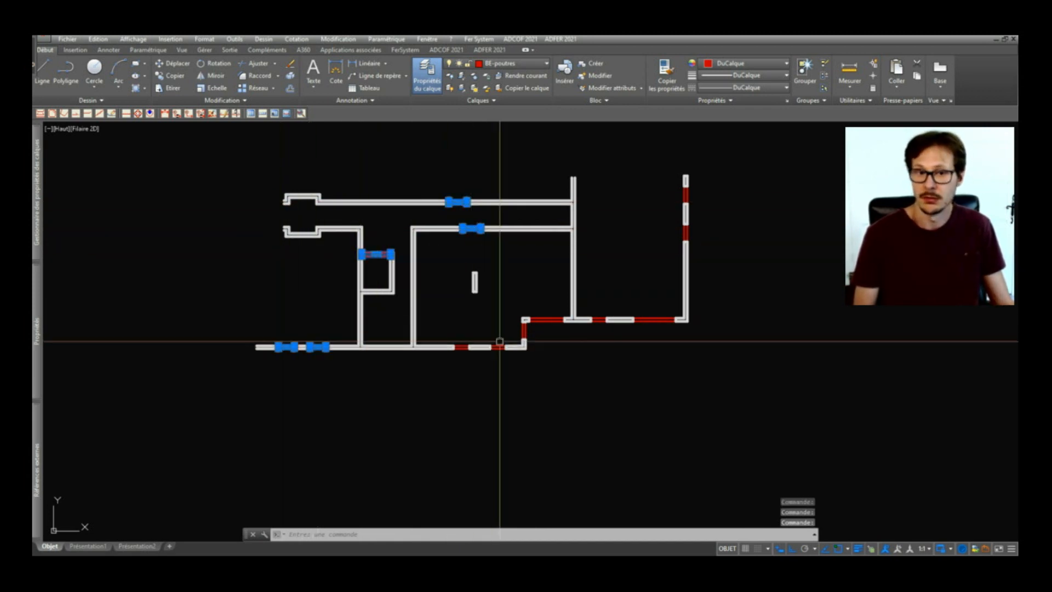
key(Escape)
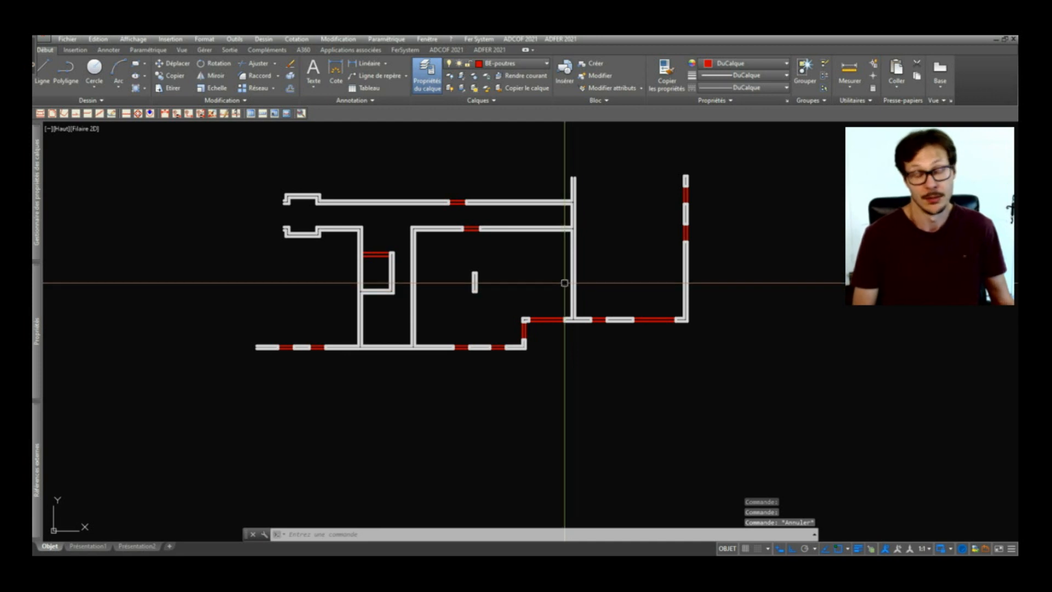
scroll(501, 251, up, 4)
scroll(419, 340, down, 2)
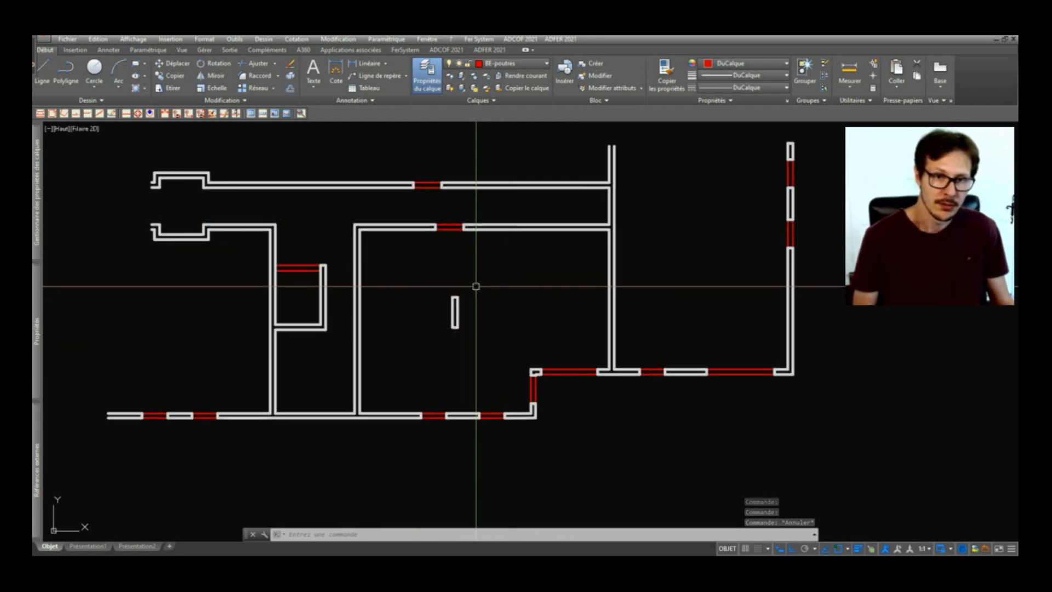
middle_drag(460, 336, 515, 341)
scroll(548, 356, up, 2)
text(rec)
key(Return)
click(480, 287)
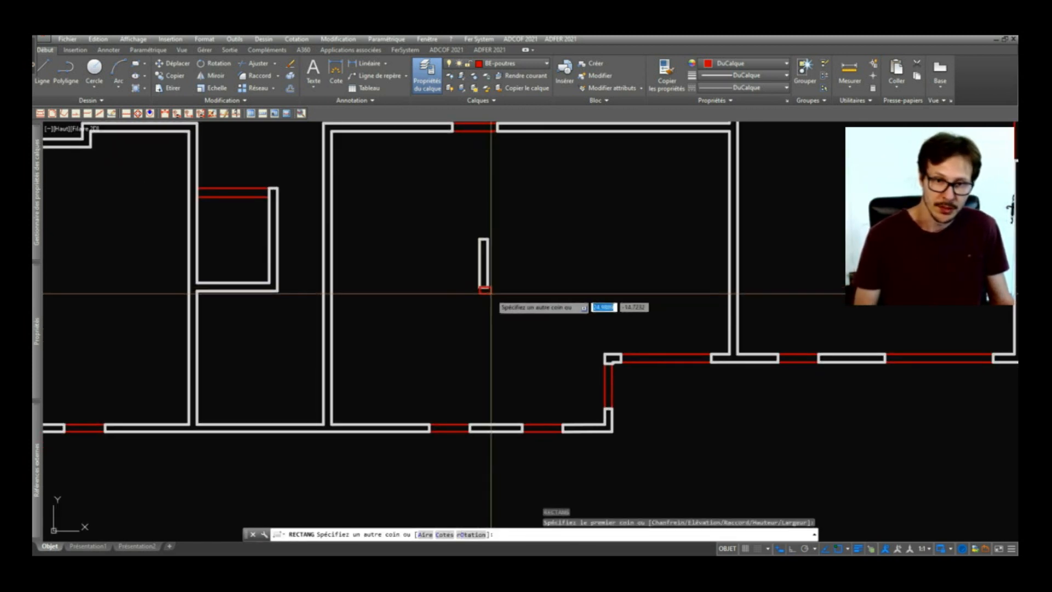
key(Escape)
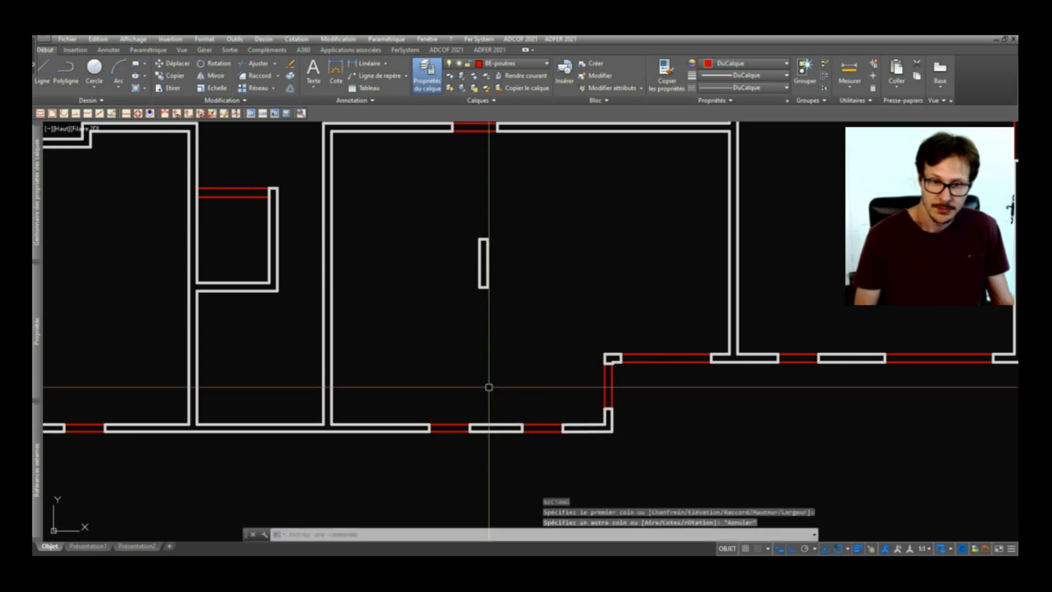
- Draw a rectangular beam as wide as the central isolated wall, from its lower end down to the inner face of the lower facade
scroll(487, 315, up, 2)
key(Return)
click(465, 246)
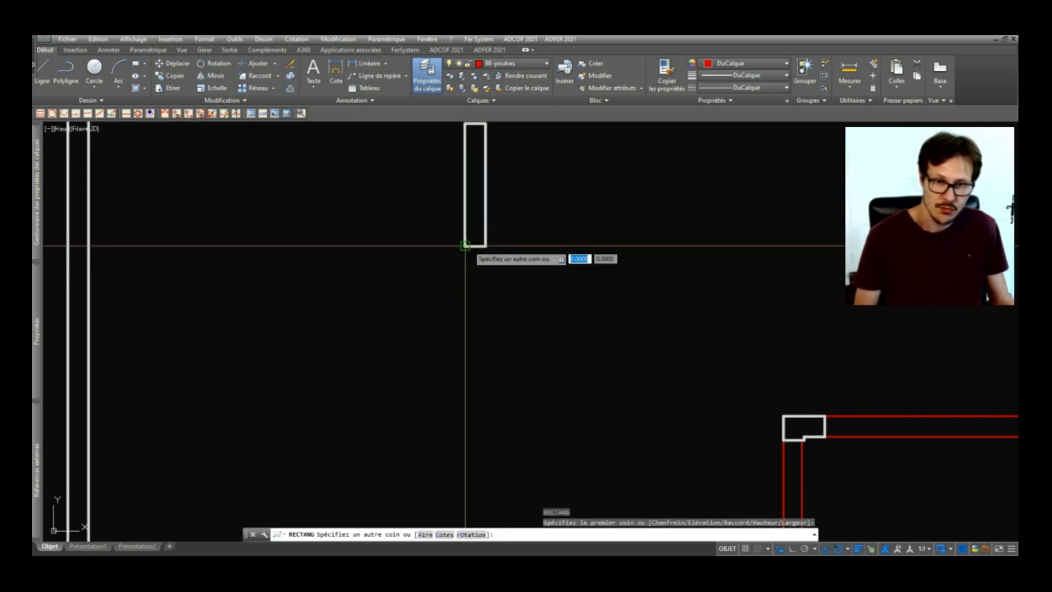
scroll(465, 245, down, 2)
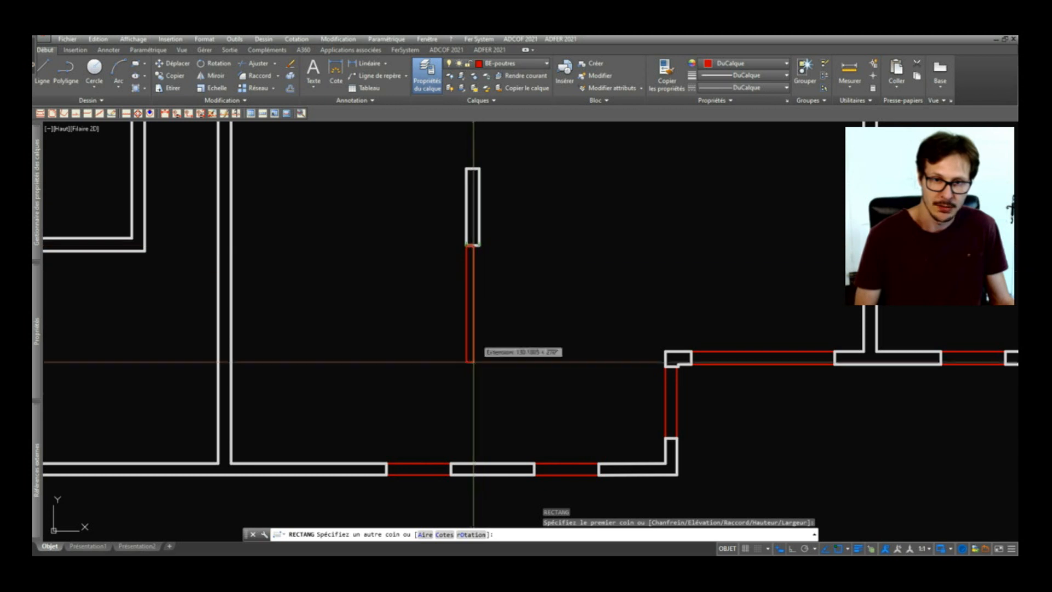
click(480, 463)
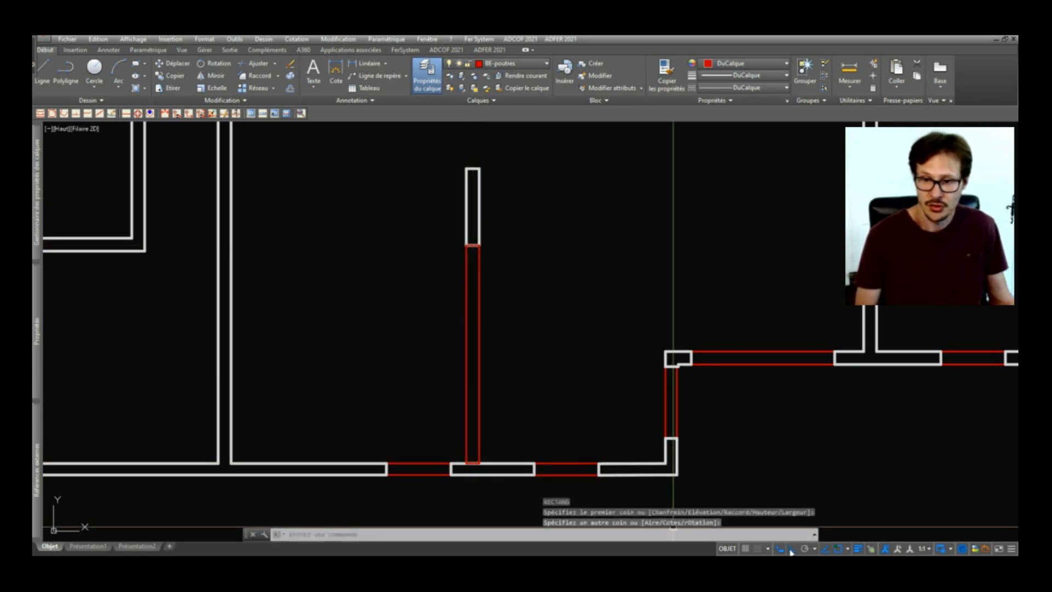
- Review the active object snap modes, including Extension and Perpendiculaire, in the drafting settings
right_click(839, 549)
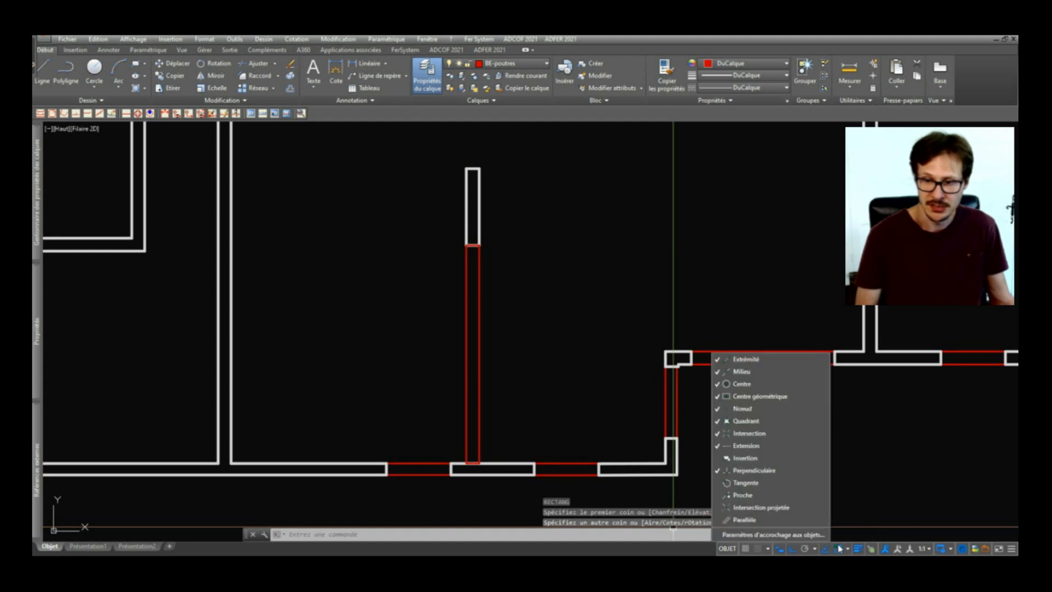
click(800, 535)
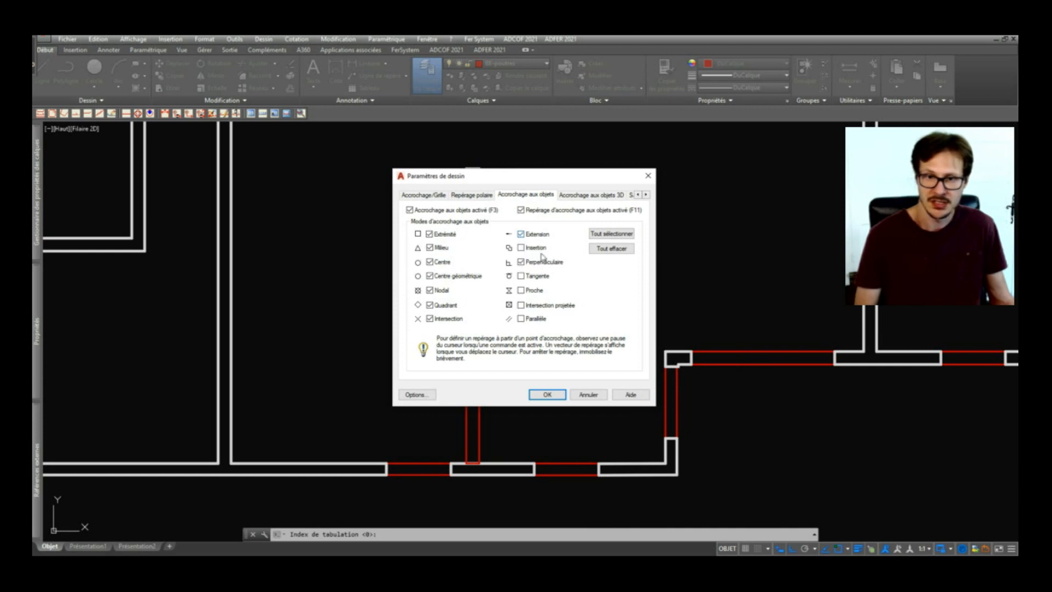
click(552, 396)
click(520, 264)
click(444, 338)
key(Escape)
- Draw a rectangular beam from the upper end of the central isolated wall up to the beam in the corridor wall
middle_drag(484, 168, 487, 340)
text(rec)
key(Return)
click(469, 339)
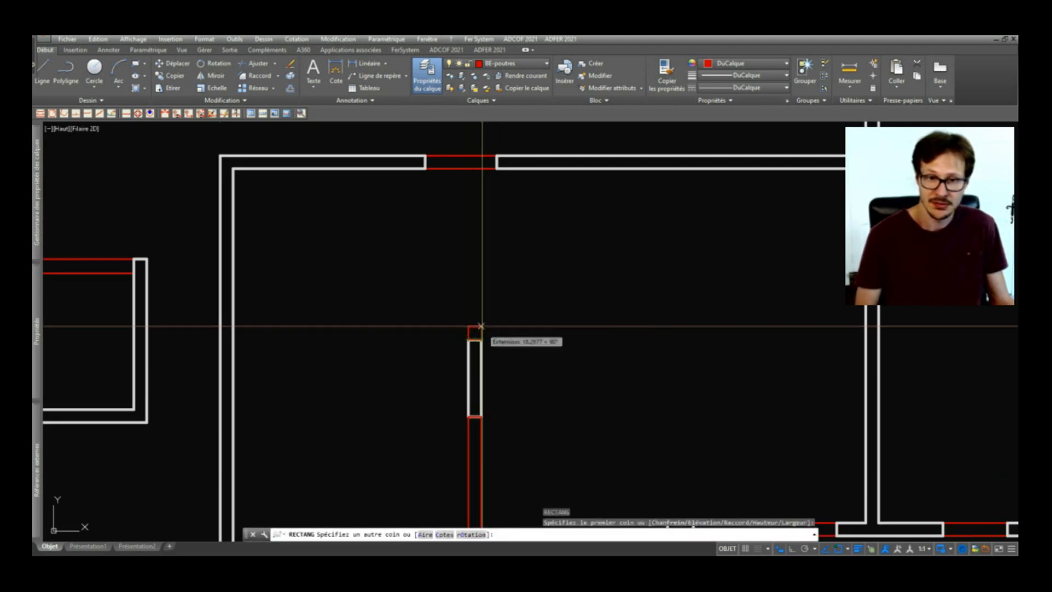
click(485, 167)
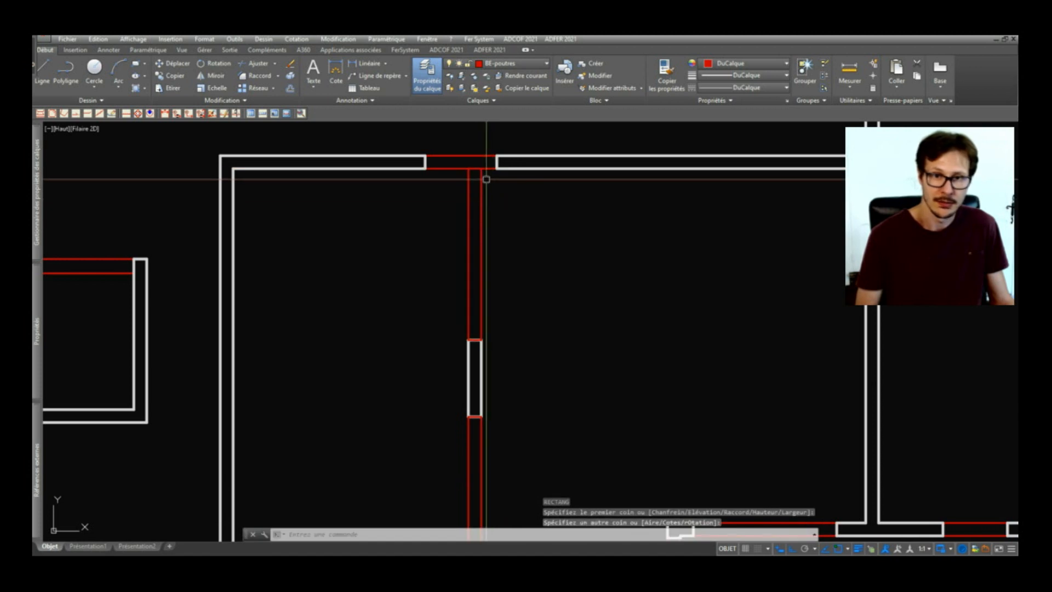
scroll(482, 172, up, 6)
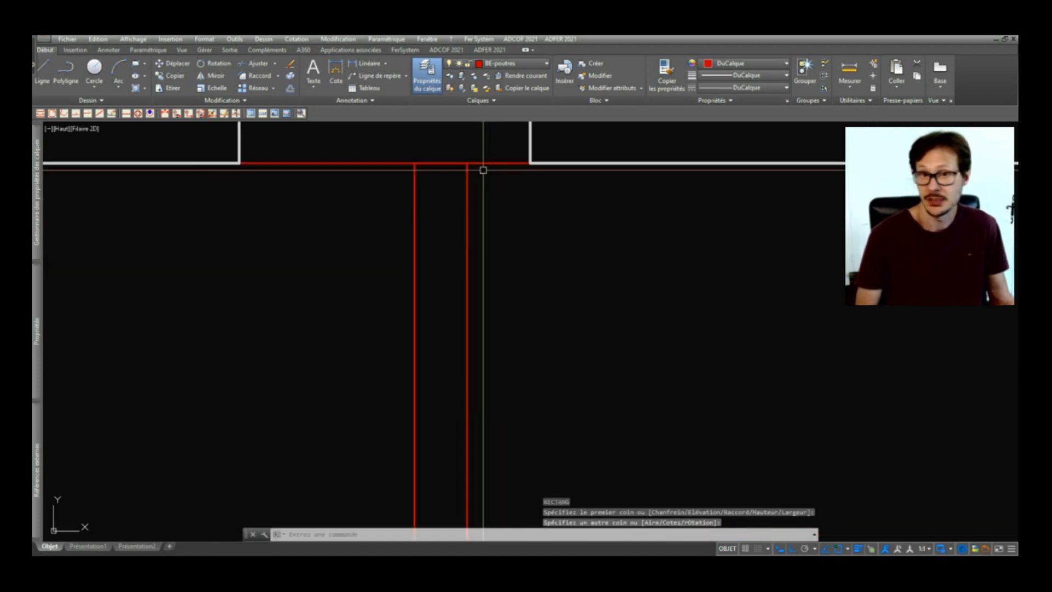
scroll(476, 200, down, 4)
scroll(475, 200, down, 5)
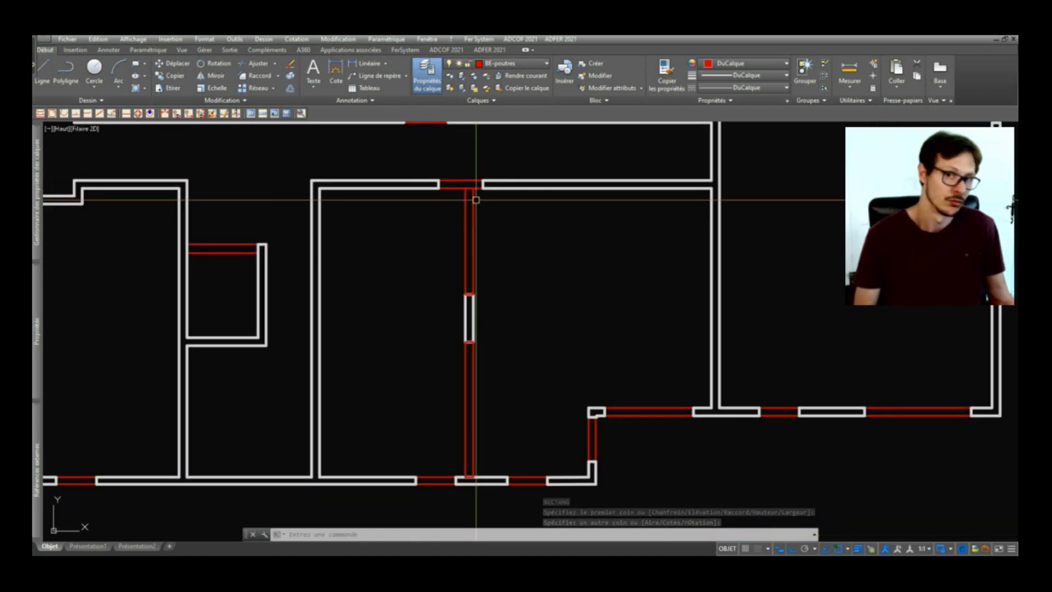
- Send the two new beams above and below the central isolated wall behind the walls with the Arrière draw order option
scroll(536, 372, down, 1)
middle_drag(535, 371, 482, 357)
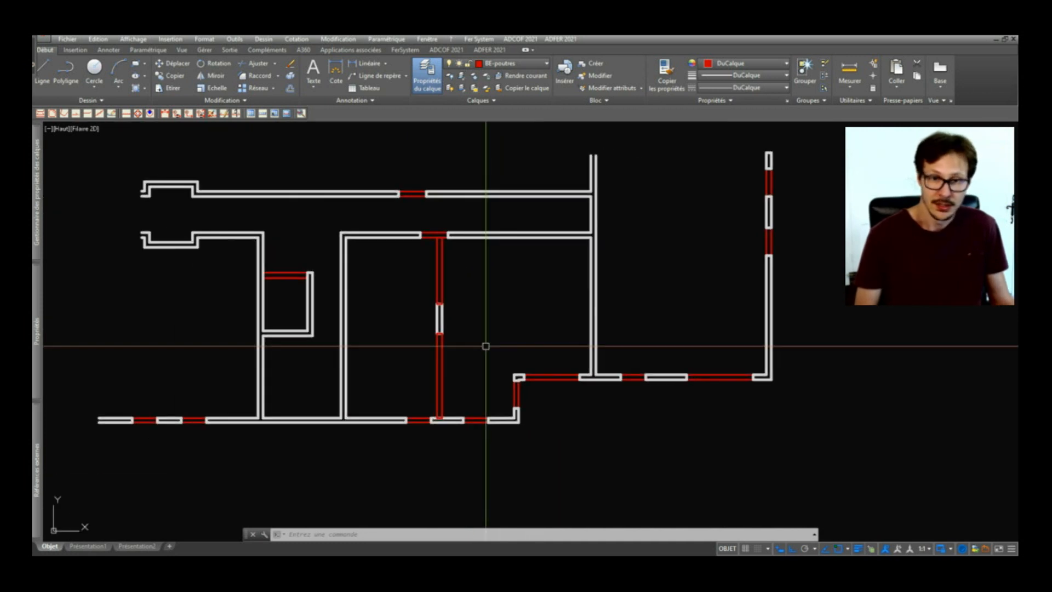
click(451, 266)
click(432, 289)
click(456, 386)
click(429, 362)
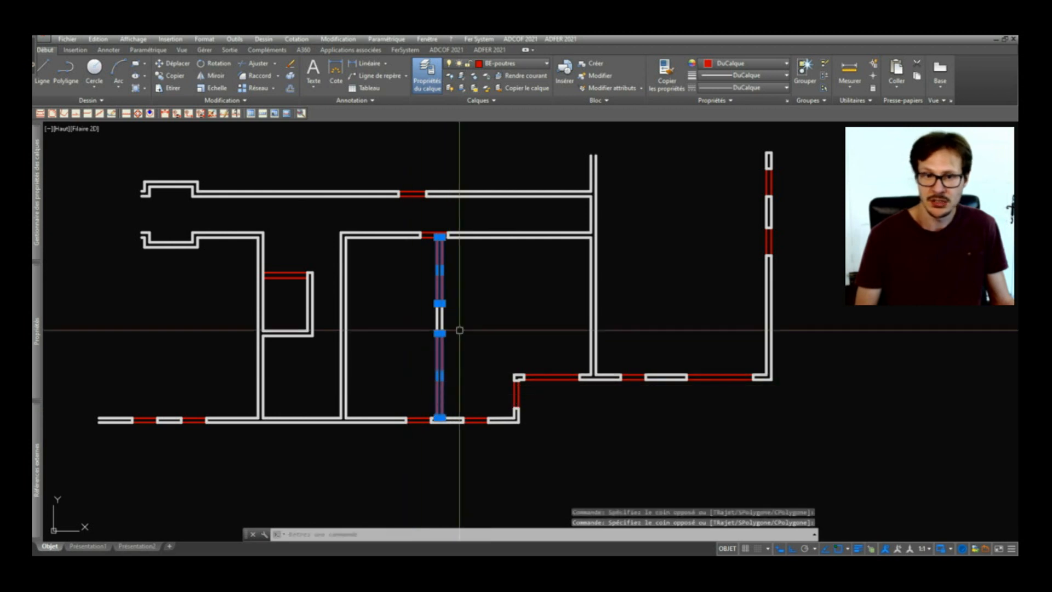
text(ot)
key(space)
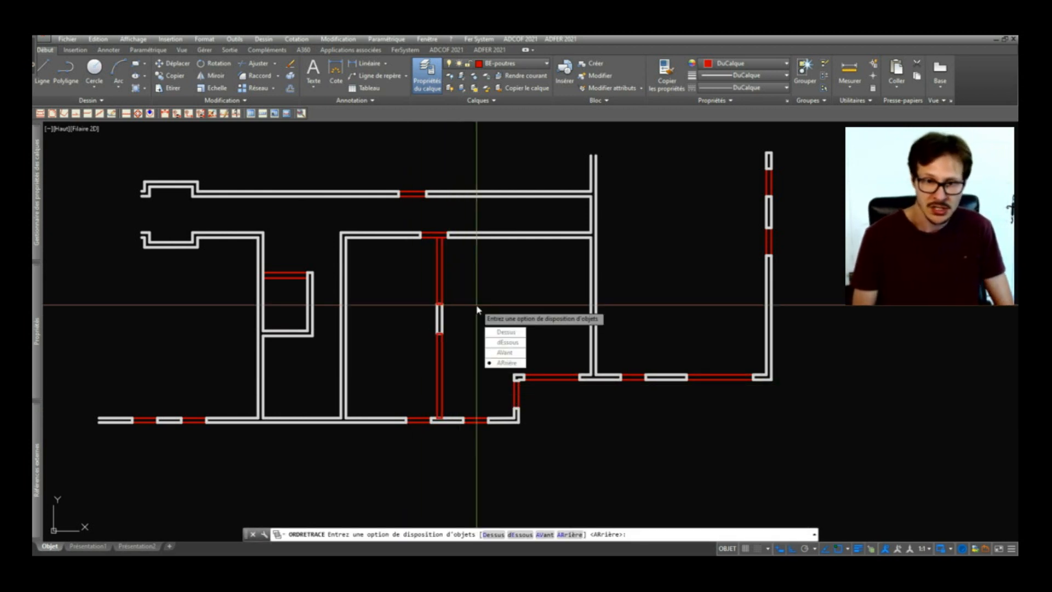
key(Return)
click(458, 265)
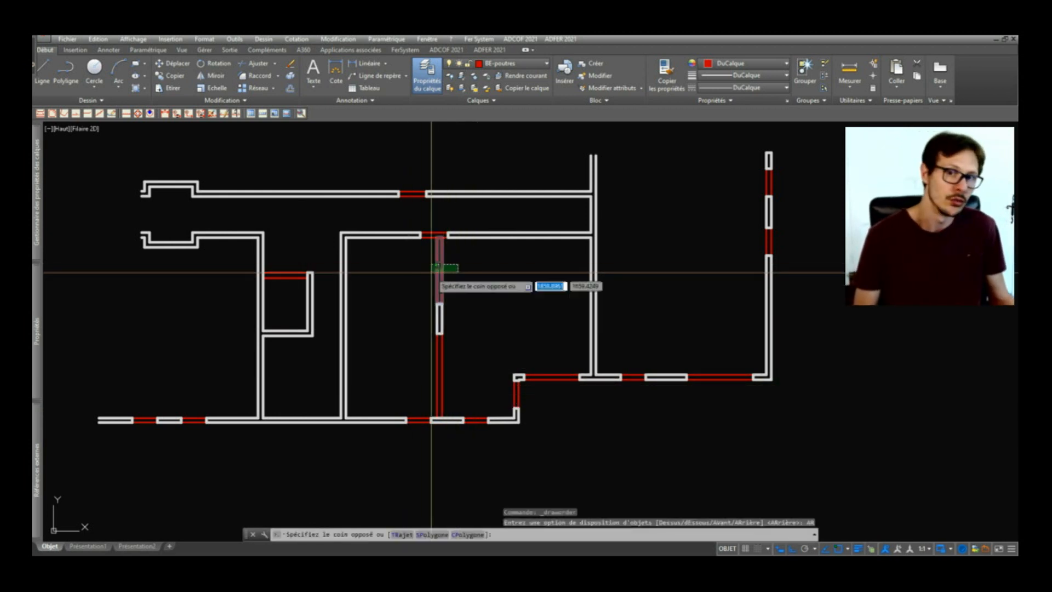
click(431, 272)
click(458, 356)
click(338, 391)
key(Escape)
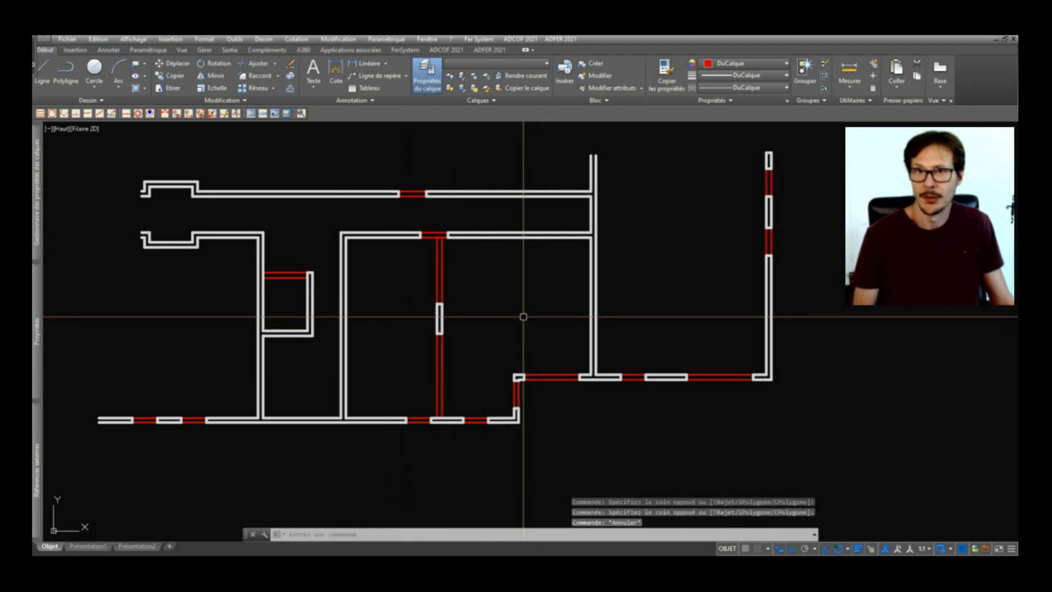
middle_drag(444, 317, 506, 338)
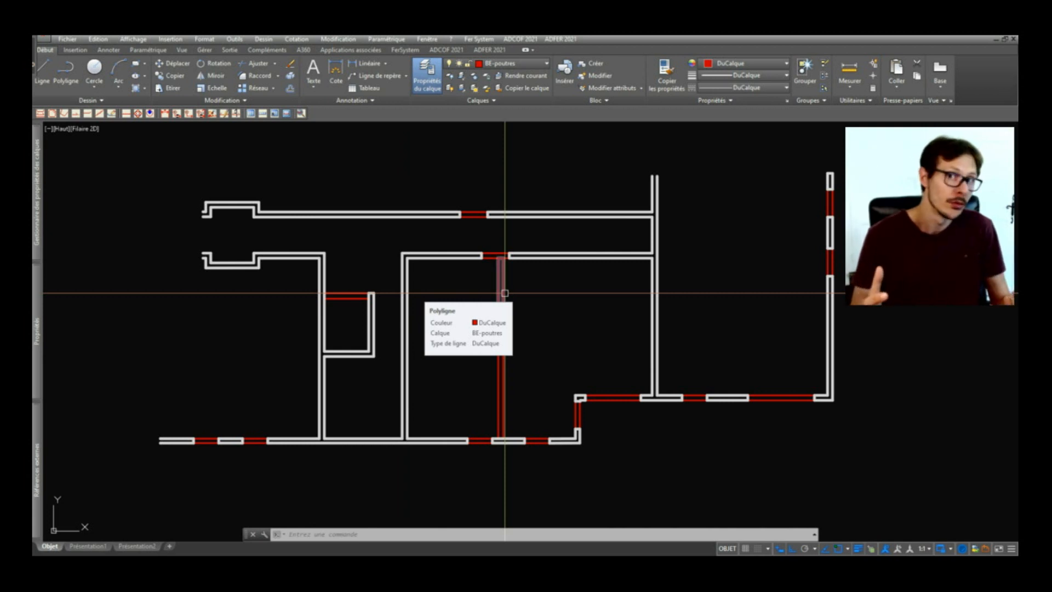
- Review the beam above the small shaft room and the two beams in the corridor walls by selecting them
click(347, 296)
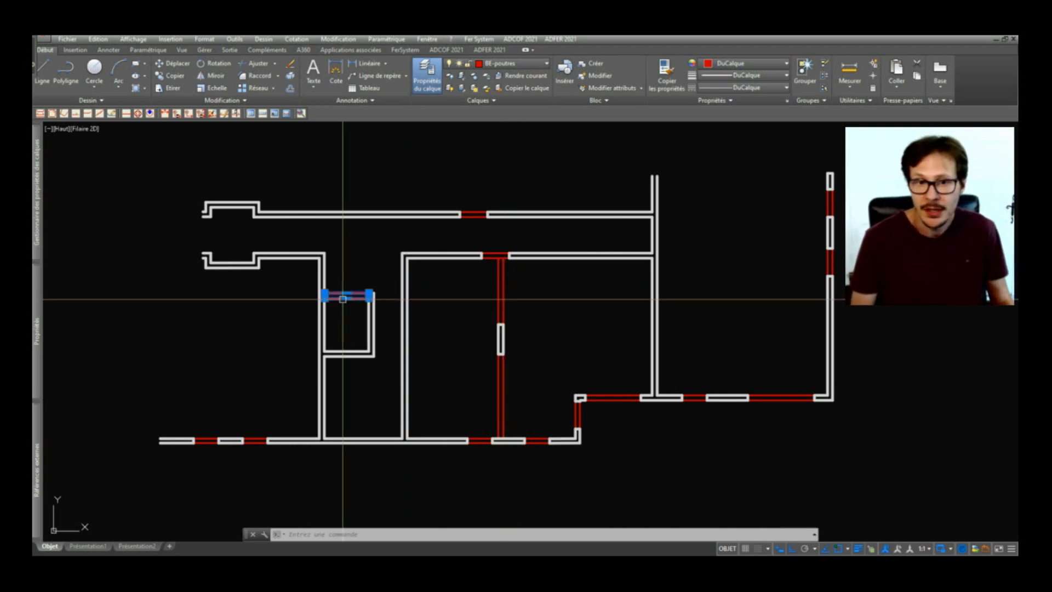
key(Escape)
click(476, 199)
click(470, 229)
click(495, 255)
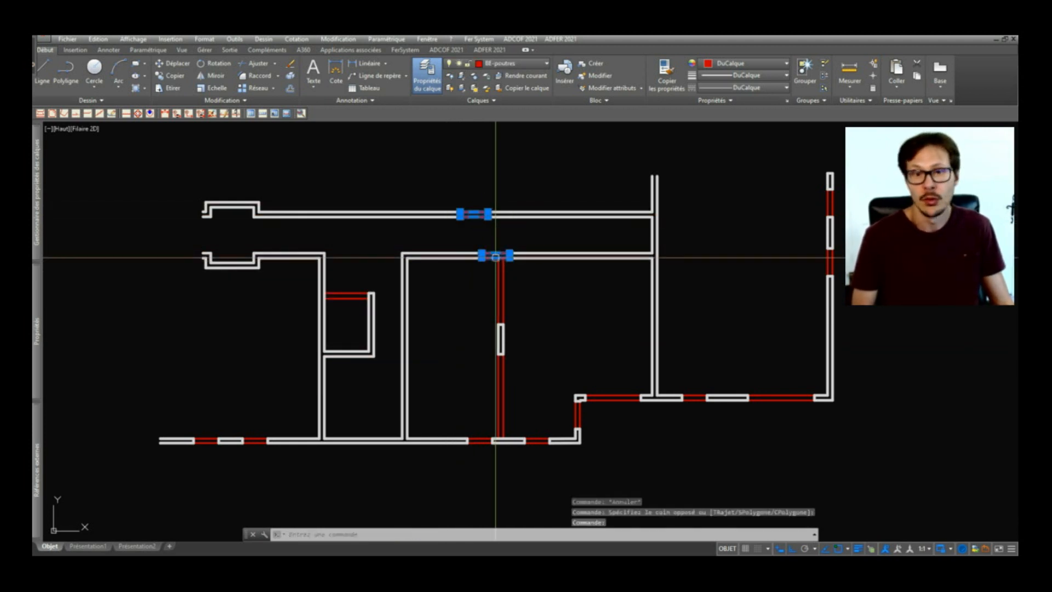
key(Escape)
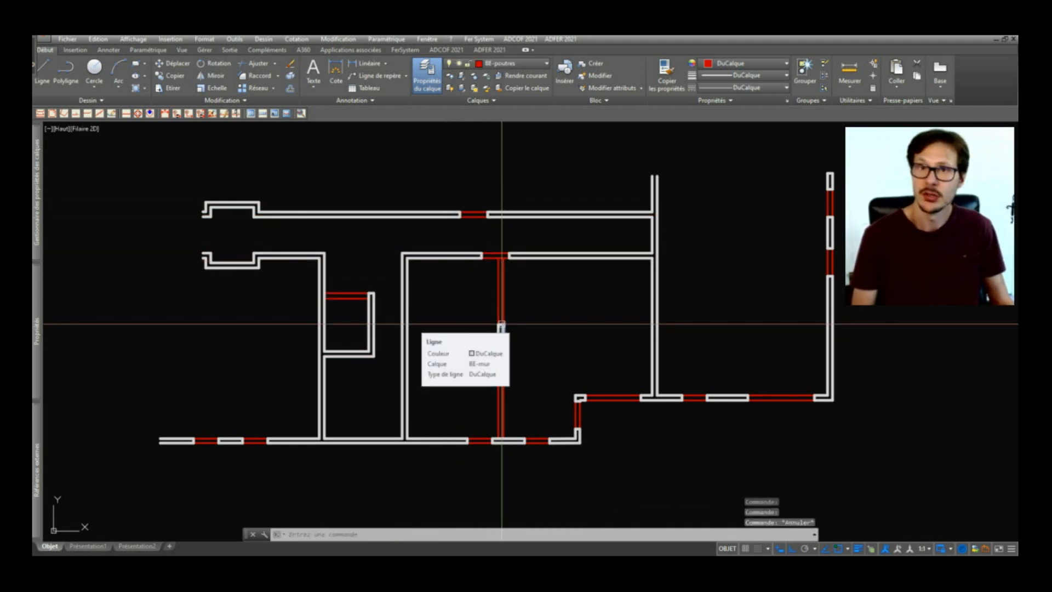
- Select all beams similar to the one above the central isolated wall and send them behind the walls with the ARrière draw order option
click(500, 319)
click(505, 268)
right_click(505, 272)
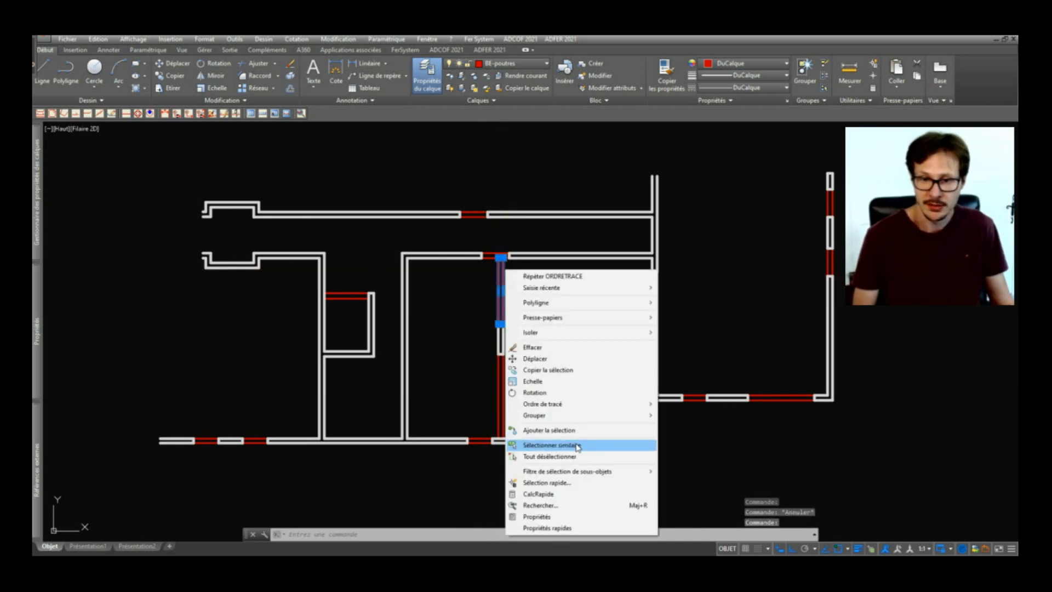
click(577, 446)
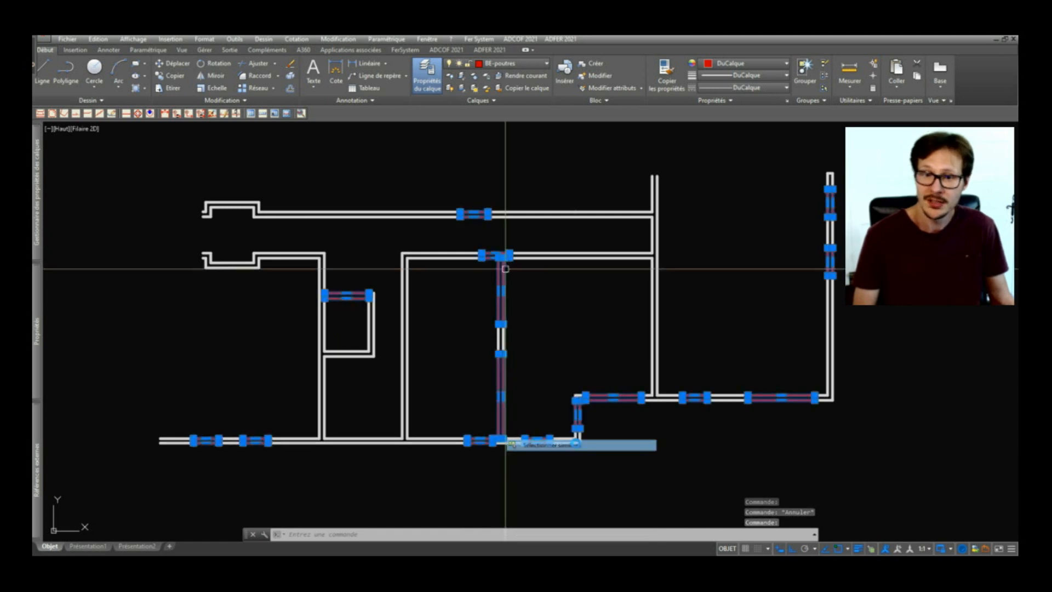
scroll(631, 329, down, 10)
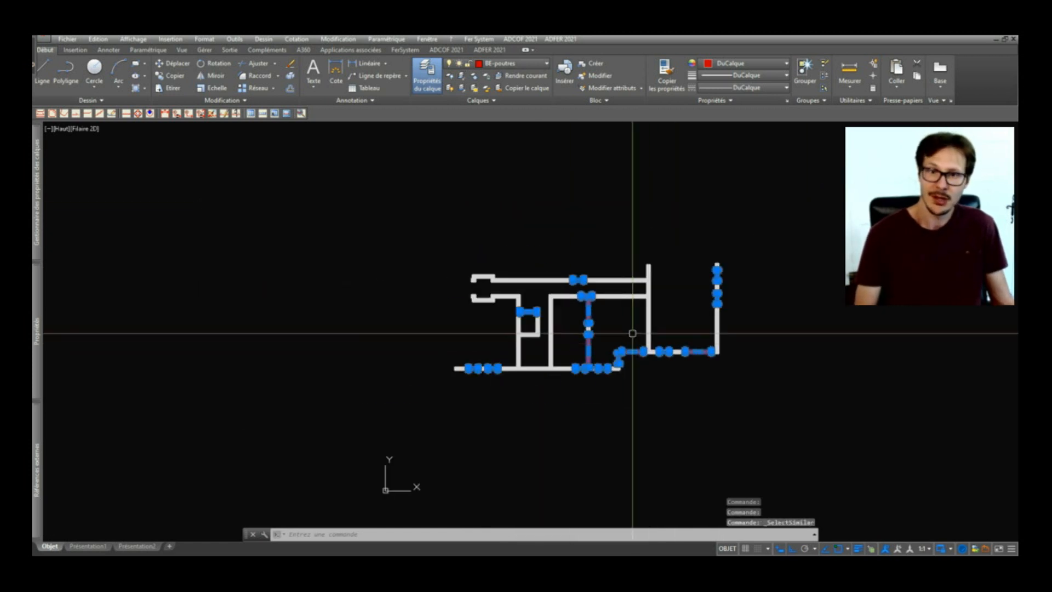
scroll(615, 340, up, 10)
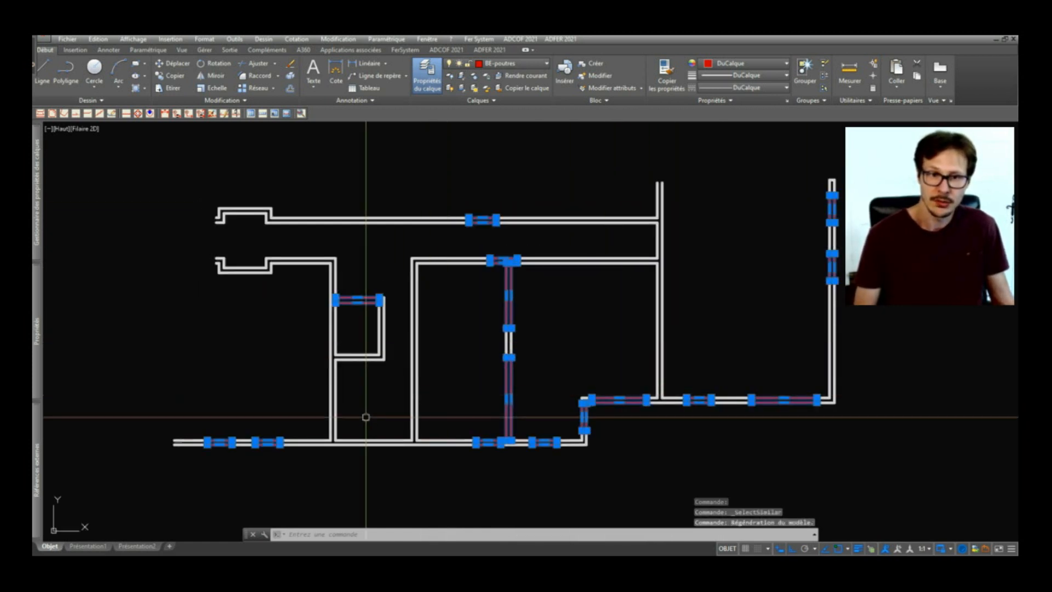
mouse_move(36, 324)
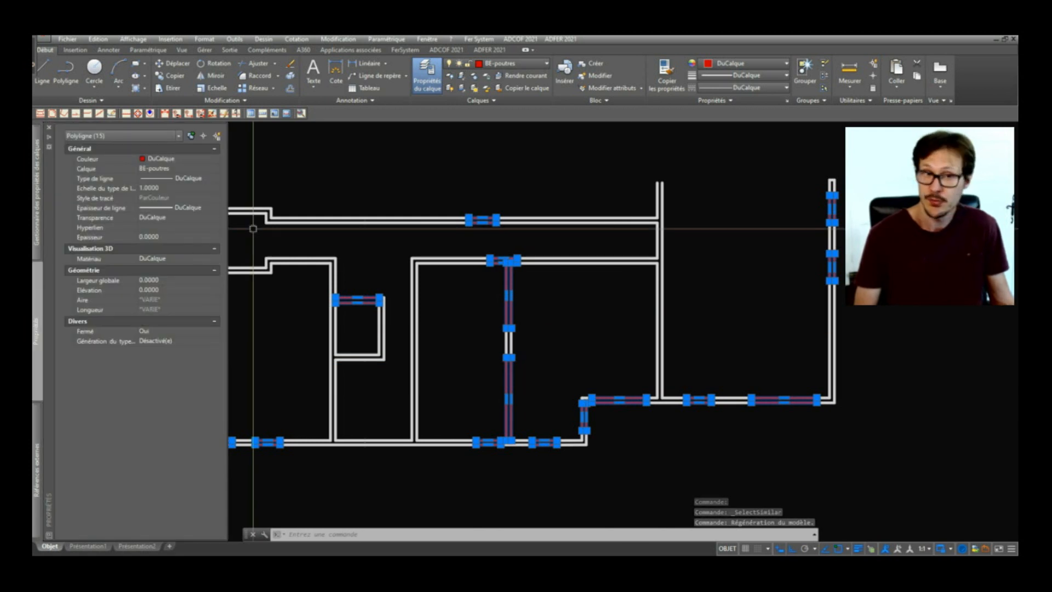
text(ot)
key(space)
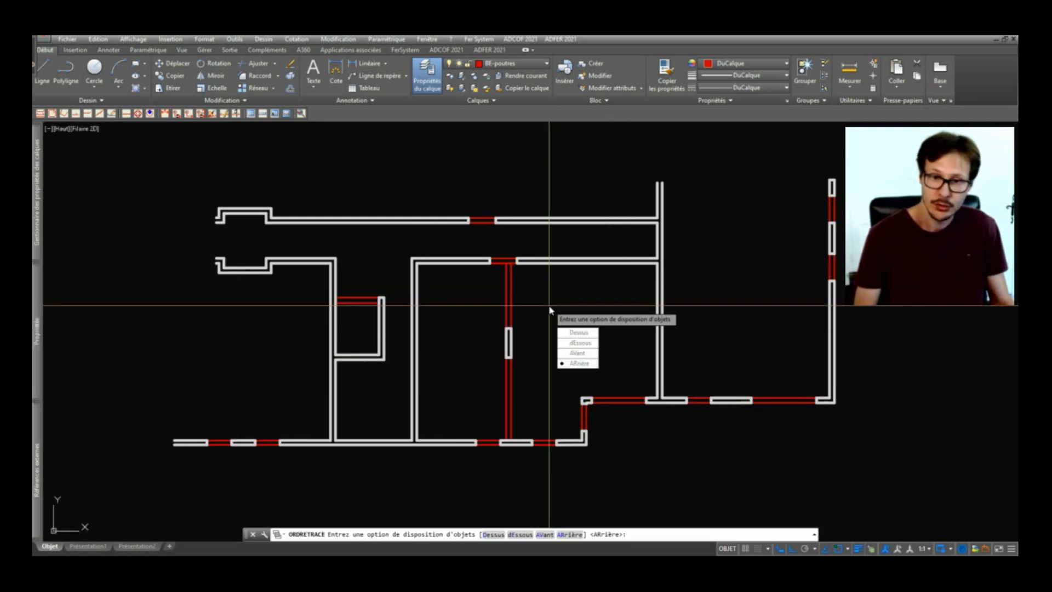
key(Return)
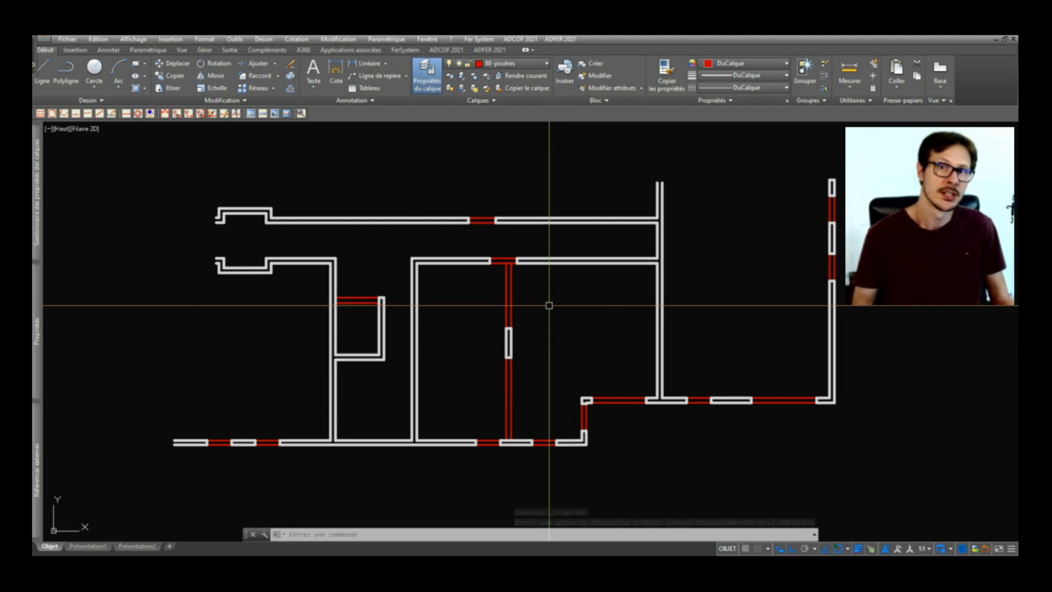
click(549, 262)
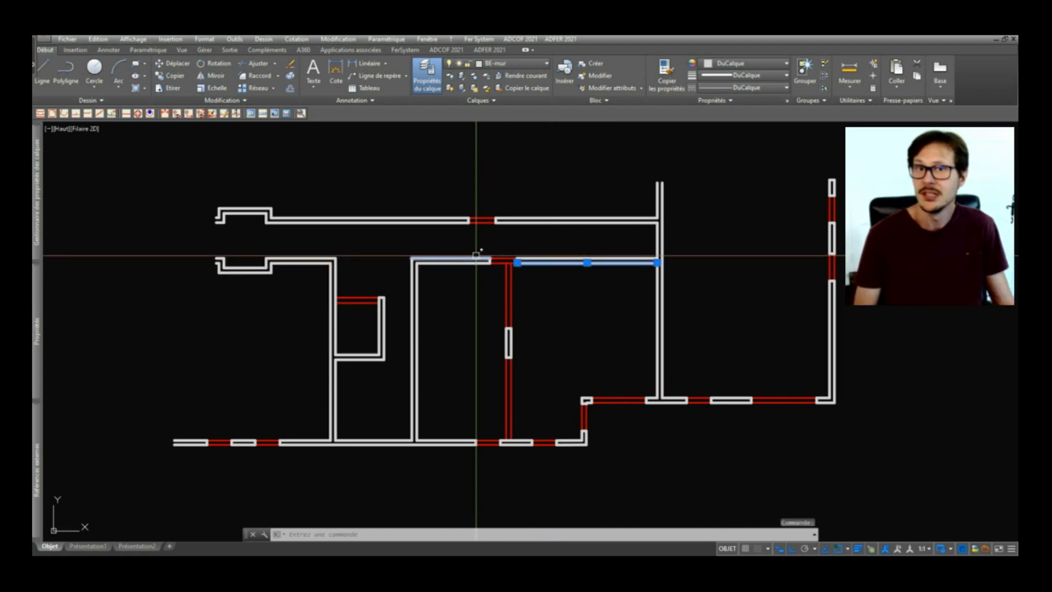
key(Escape)
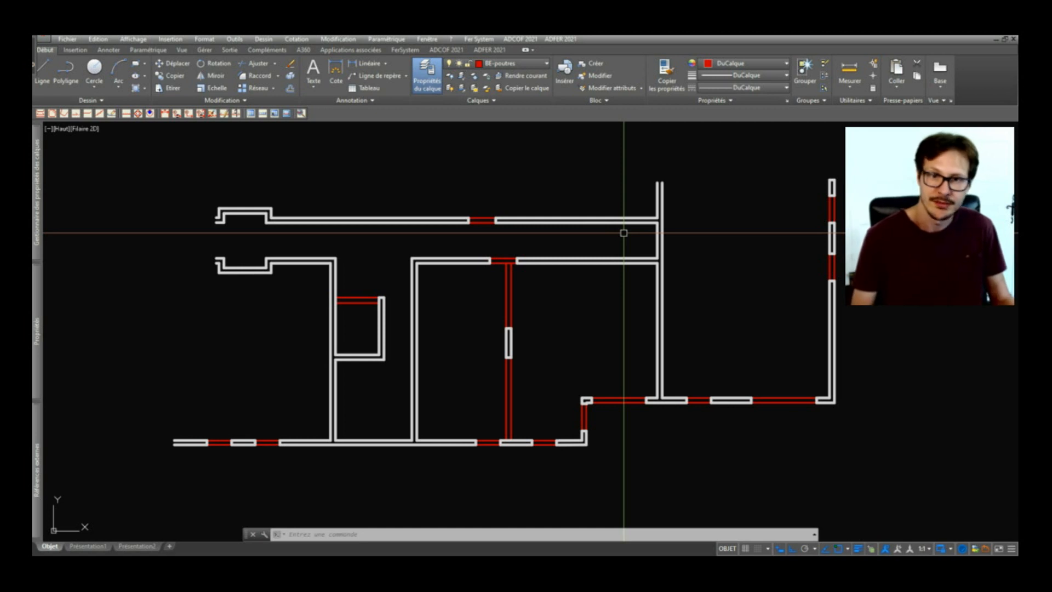
click(656, 261)
mouse_move(658, 262)
key(Escape)
key(Escape)
key(Escape)
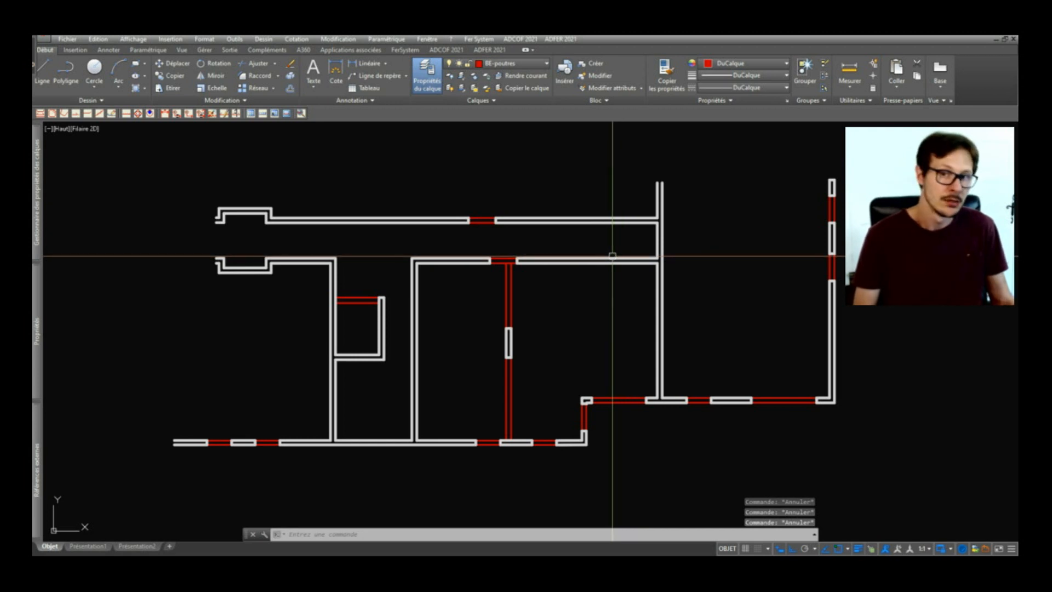
- Select all BE-mur wall lines similar to the corridor wall line to review them, and clear the selection
click(601, 257)
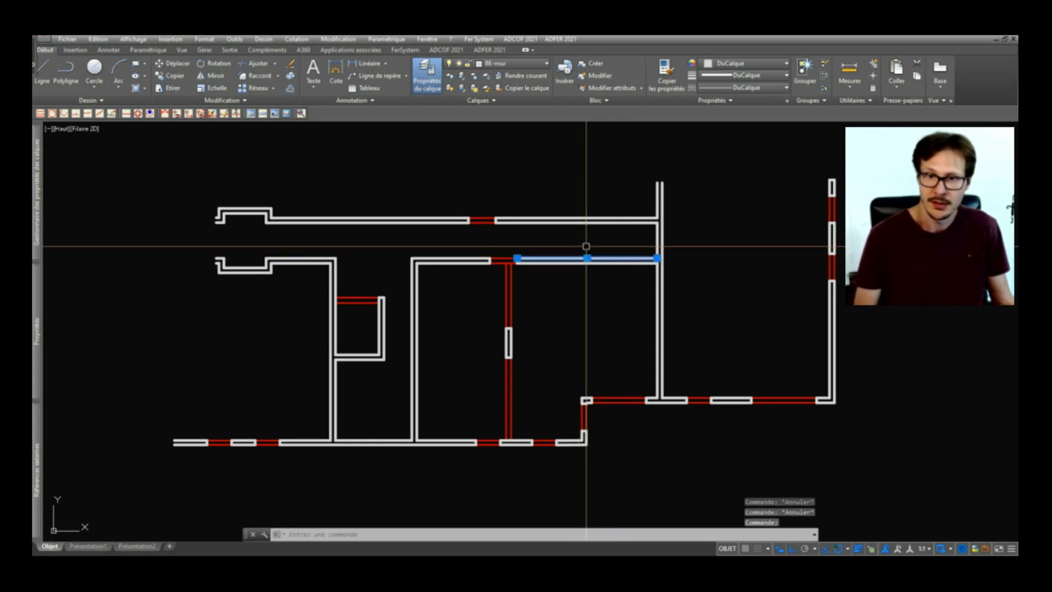
right_click(586, 247)
click(624, 409)
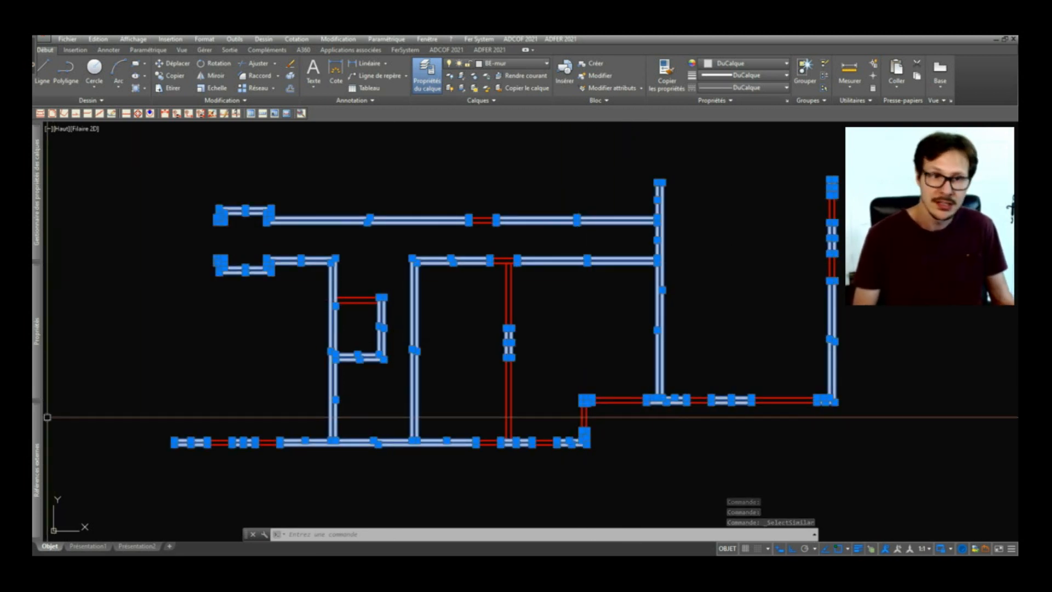
mouse_move(39, 371)
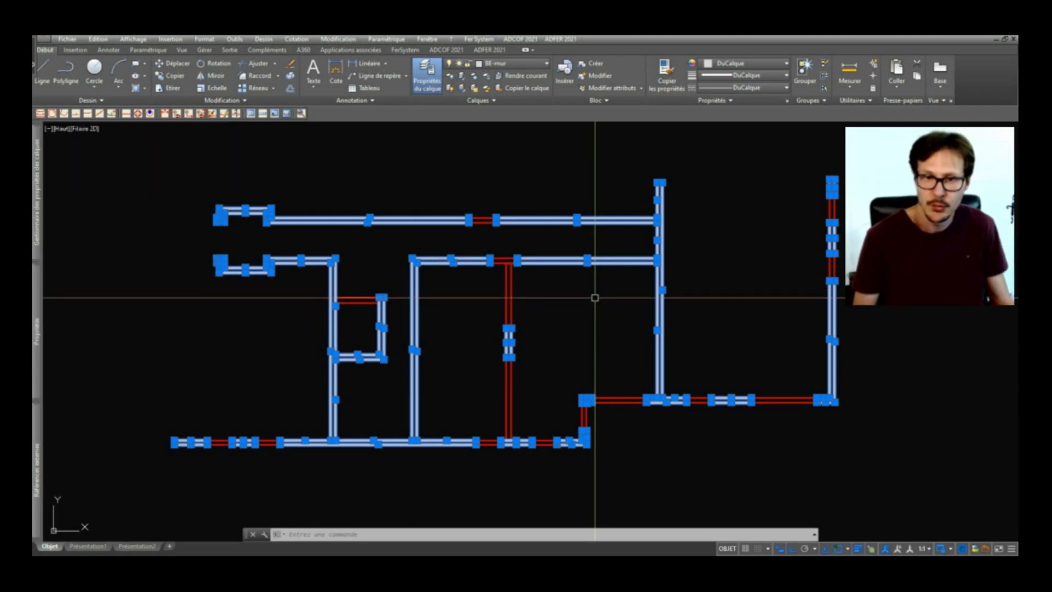
key(Escape)
key(Escape)
mouse_move(508, 276)
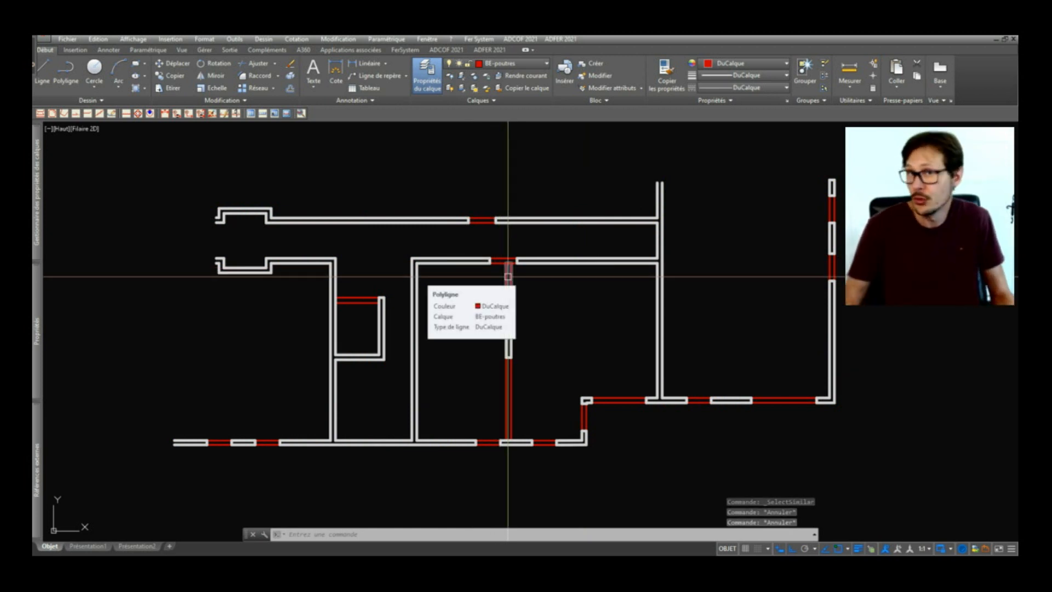
double_click(577, 338)
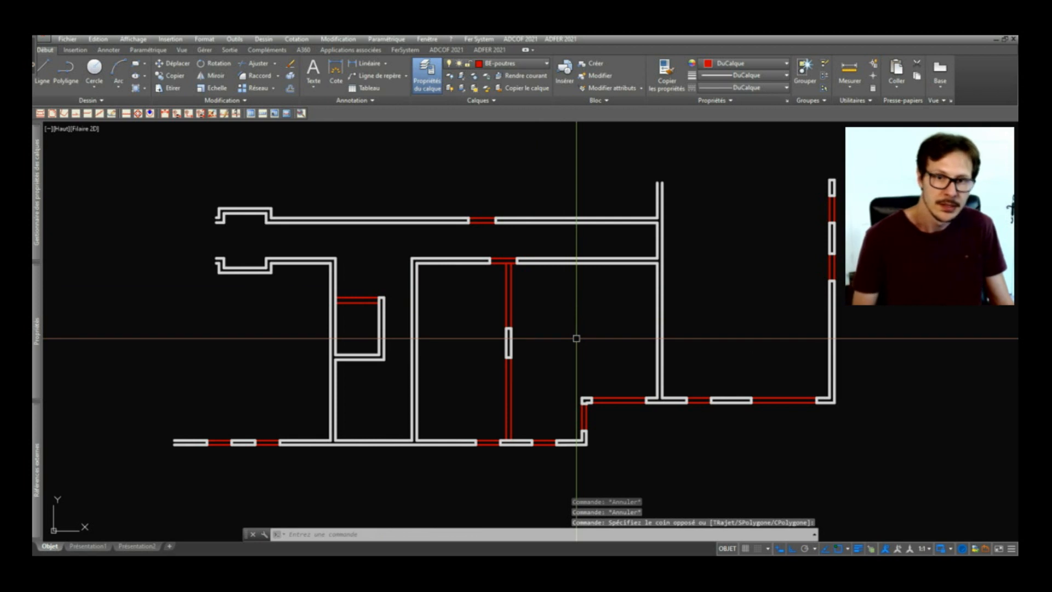
key(Escape)
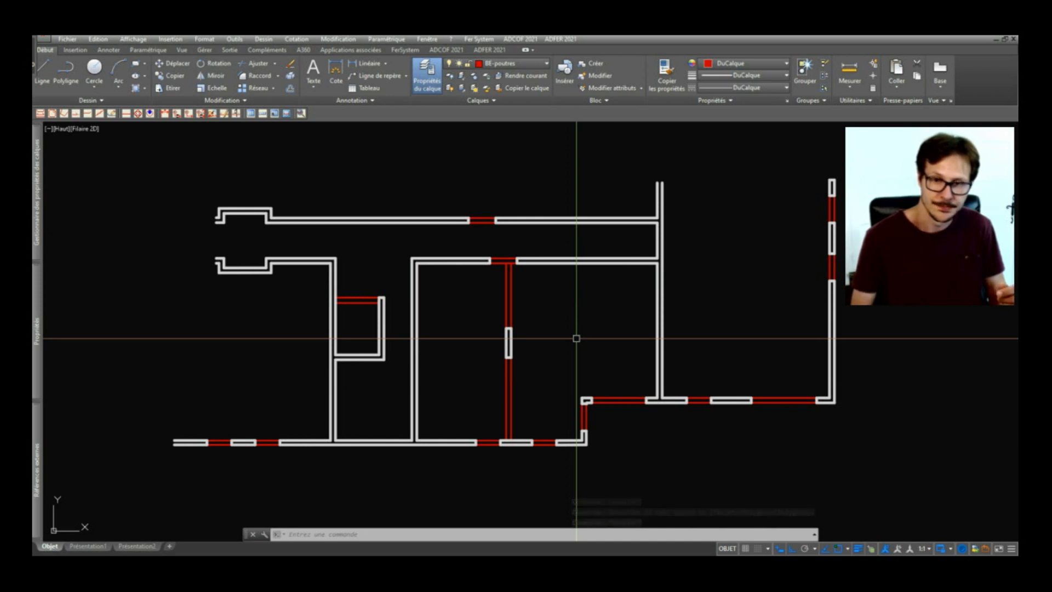
mouse_move(577, 338)
middle_down()
mouse_move(531, 343)
mouse_move(613, 355)
middle_up()
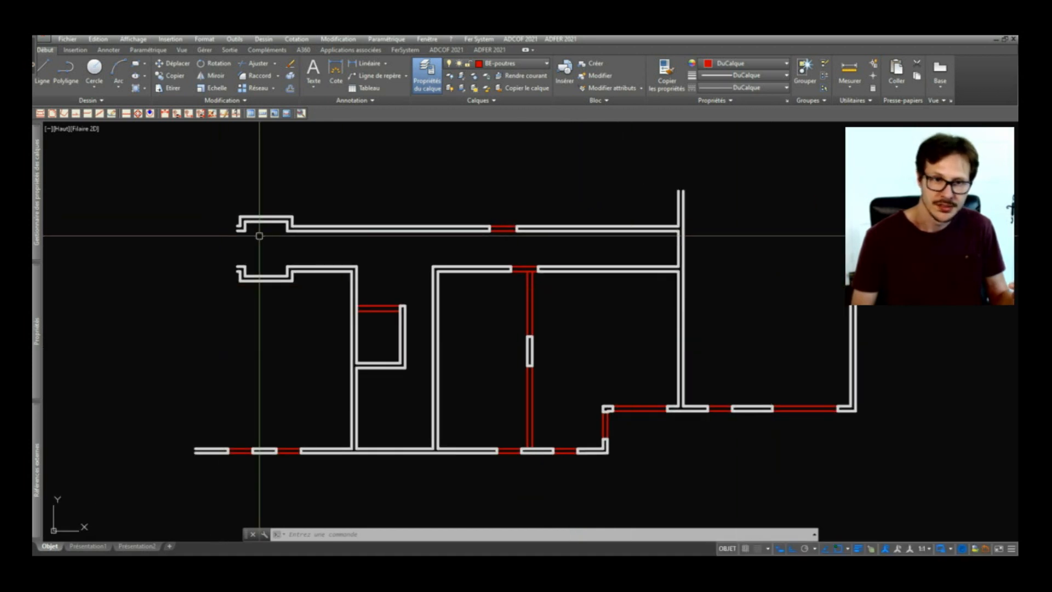
mouse_move(491, 336)
middle_down()
mouse_move(418, 329)
mouse_move(459, 334)
middle_up()
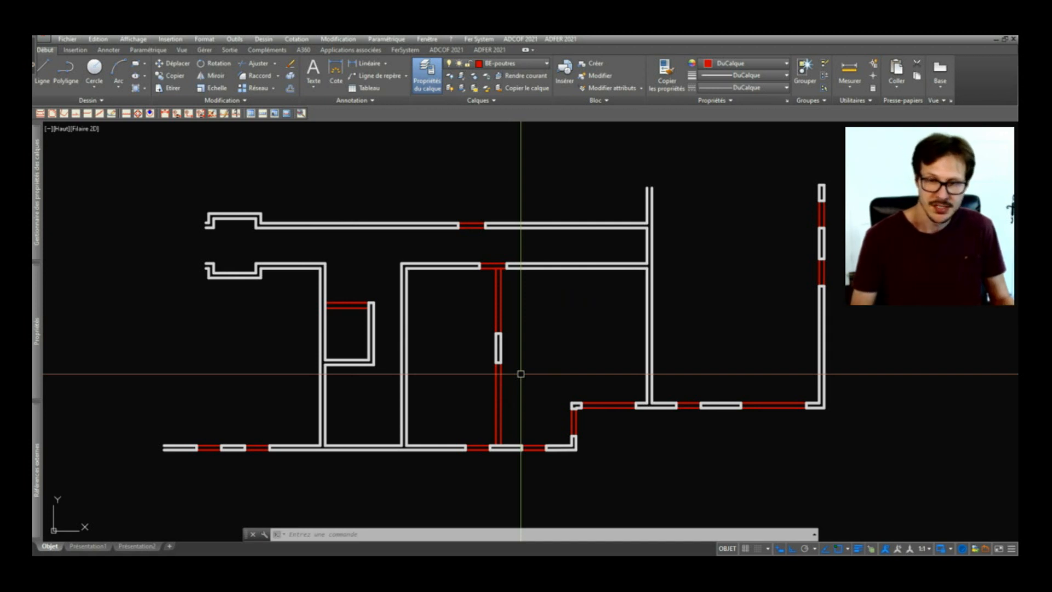
middle_drag(549, 347, 518, 342)
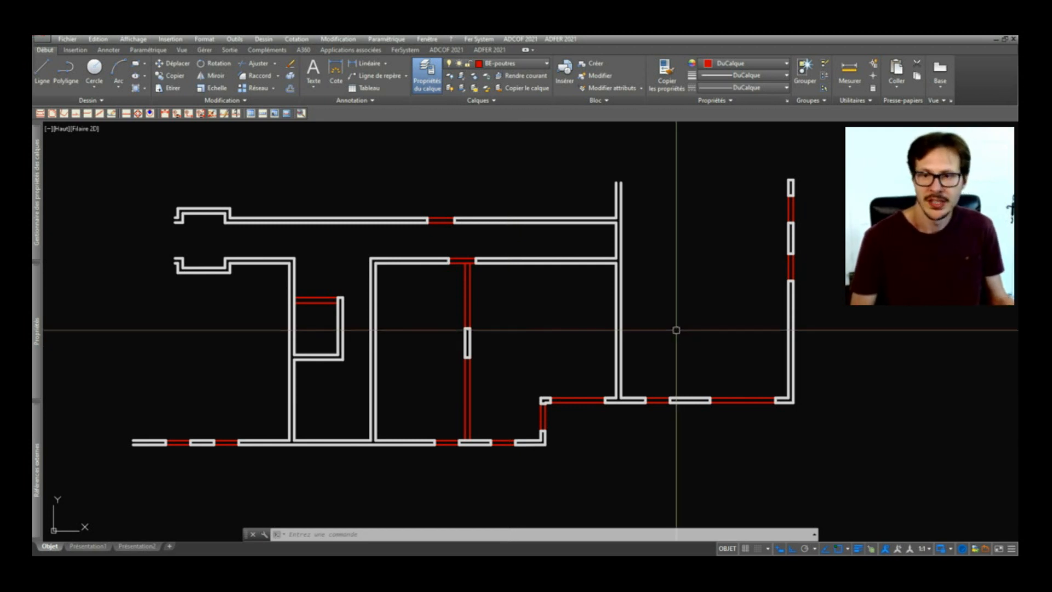
- Reload the external references 03 BAT A R+1 and 04 BAT A R+2
scroll(397, 300, down, 4)
mouse_move(42, 297)
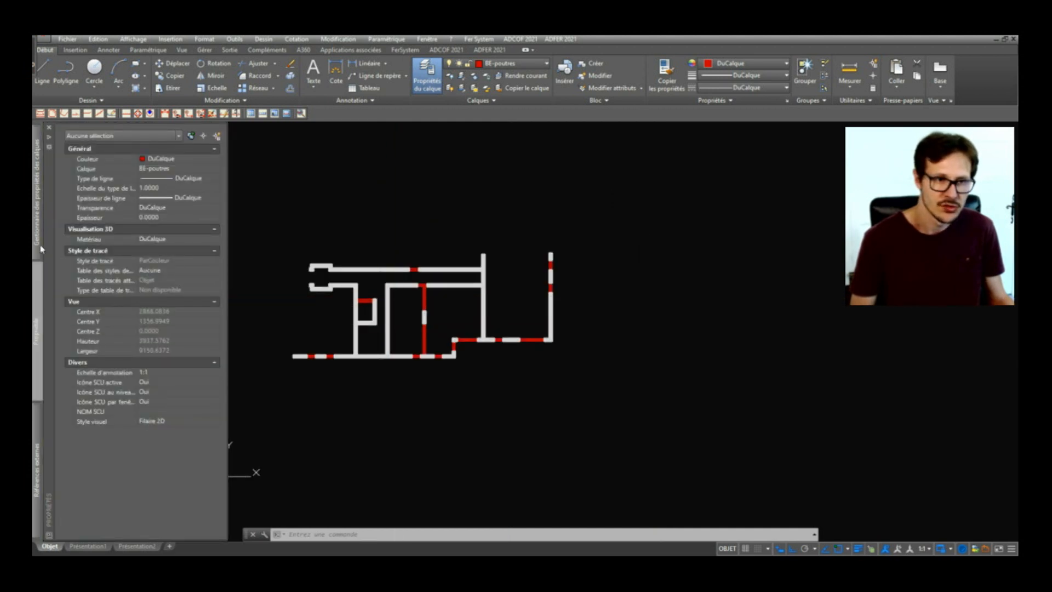
mouse_move(38, 238)
mouse_move(37, 435)
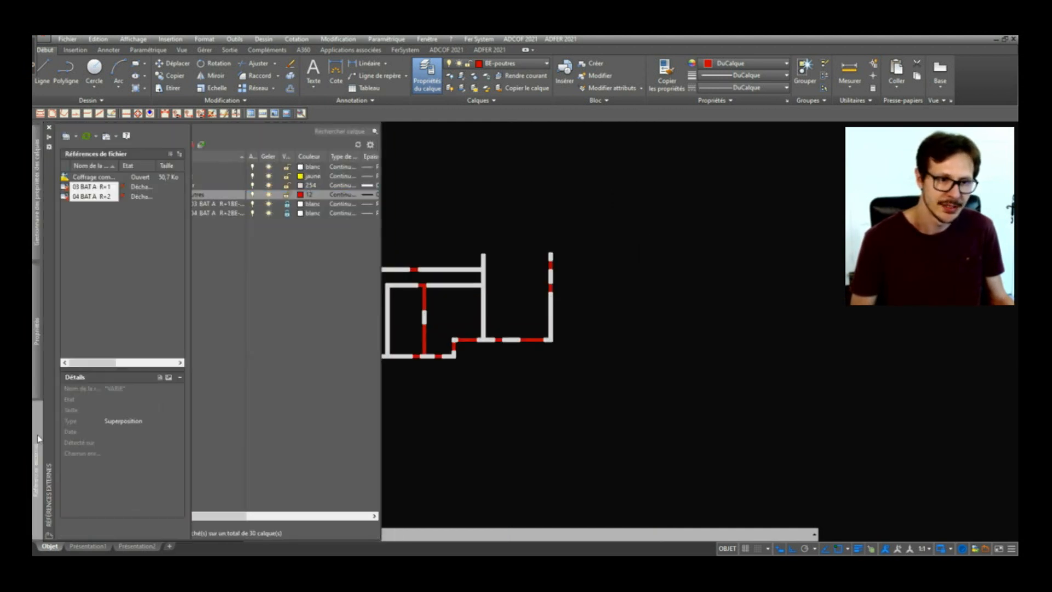
right_click(100, 196)
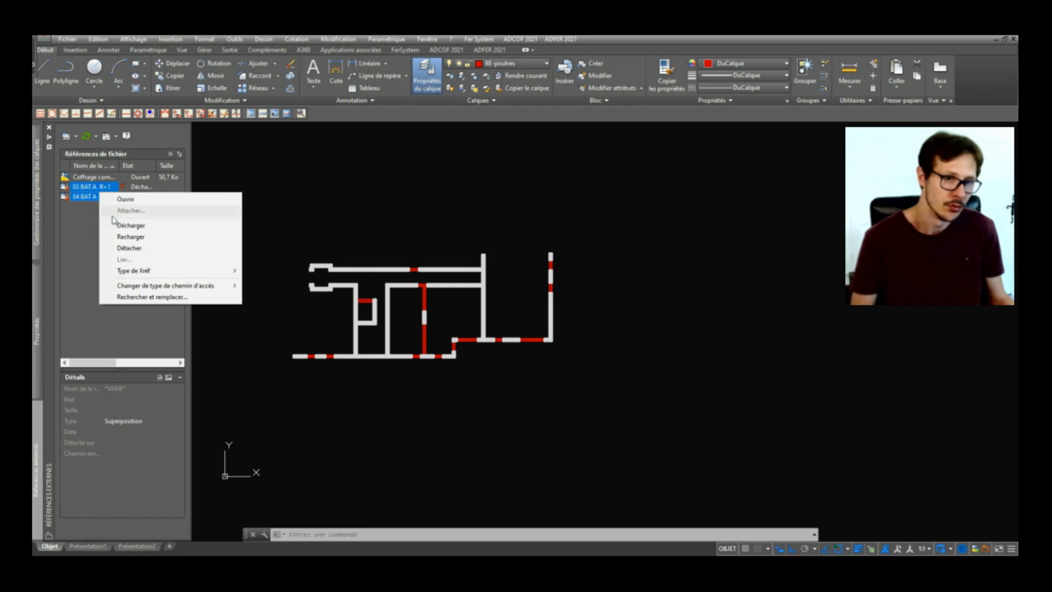
click(131, 237)
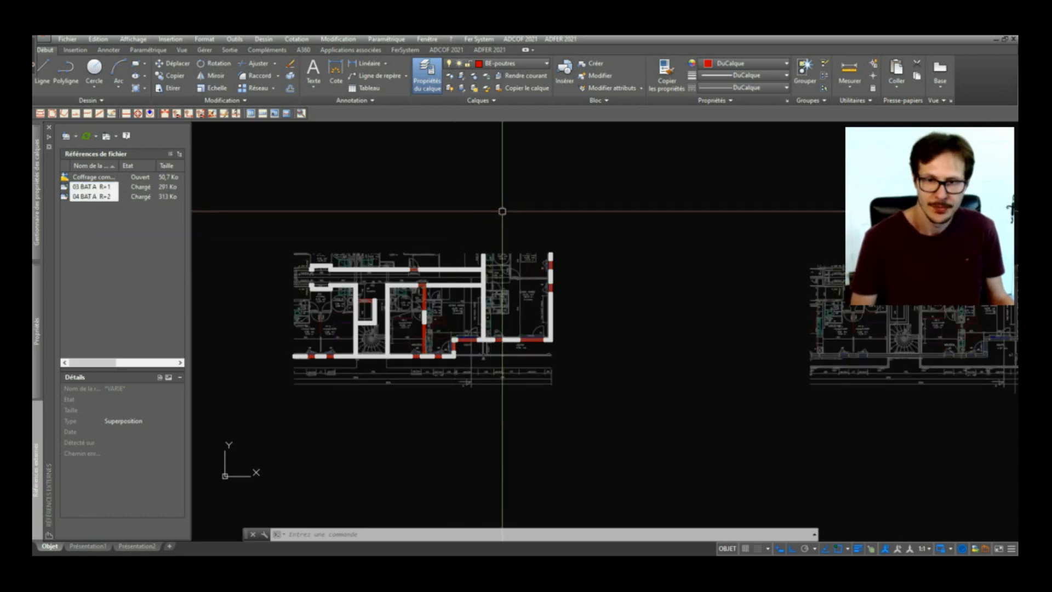
- Compare the walls and beams drawn over the architect's plan with the second reference plan beside it
scroll(393, 297, up, 2)
scroll(392, 297, up, 2)
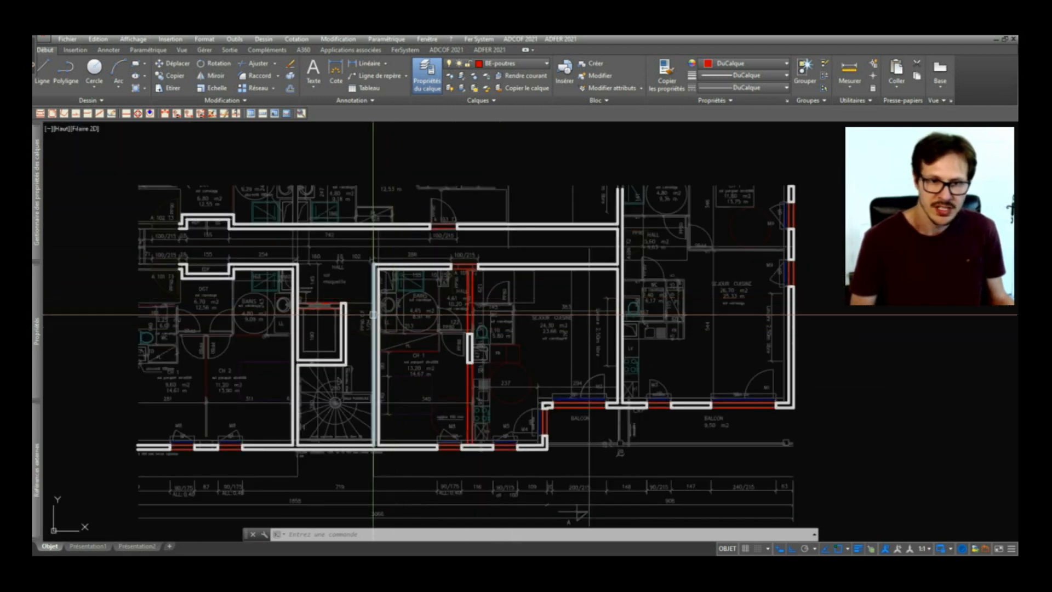
scroll(365, 297, down, 4)
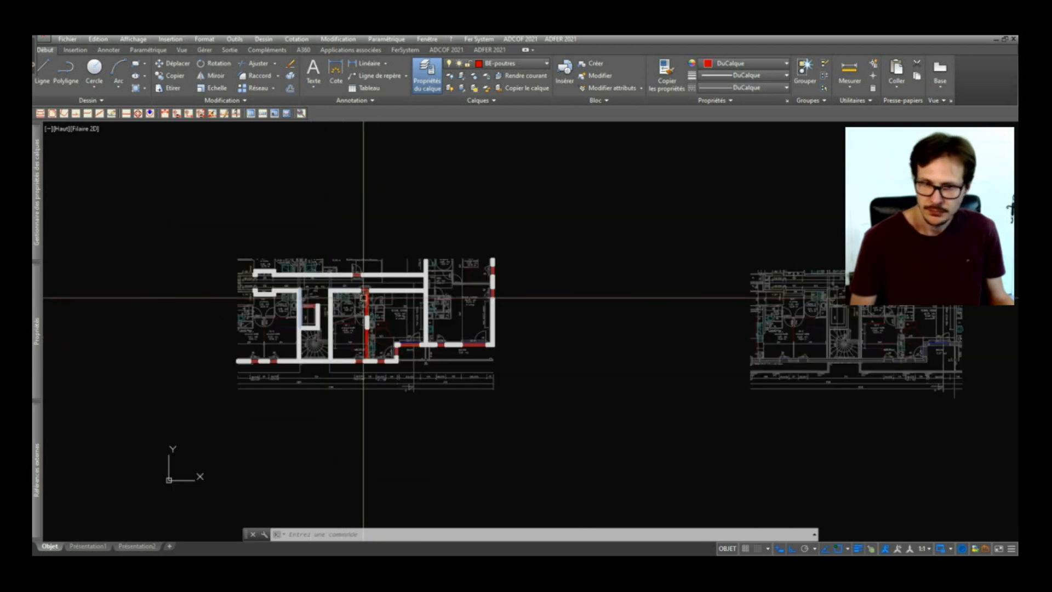
scroll(951, 330, up, 5)
scroll(765, 338, down, 5)
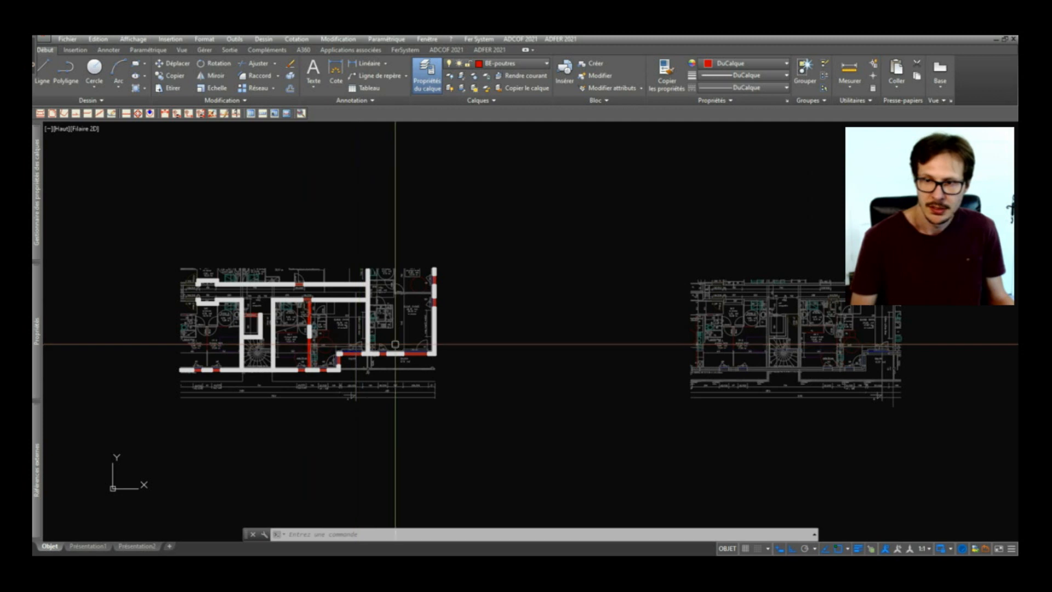
scroll(783, 354, up, 2)
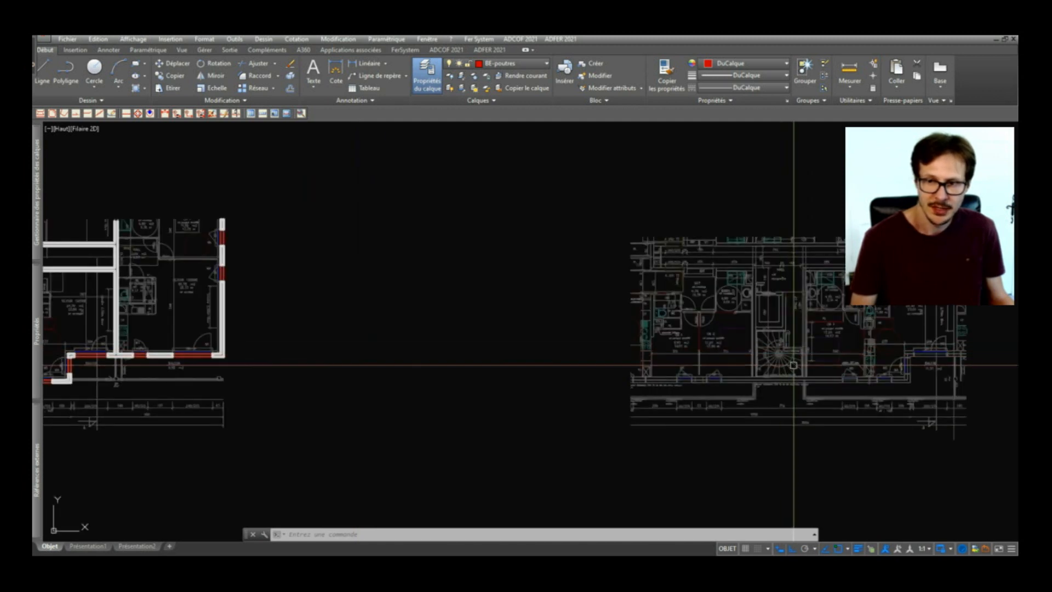
scroll(802, 354, down, 2)
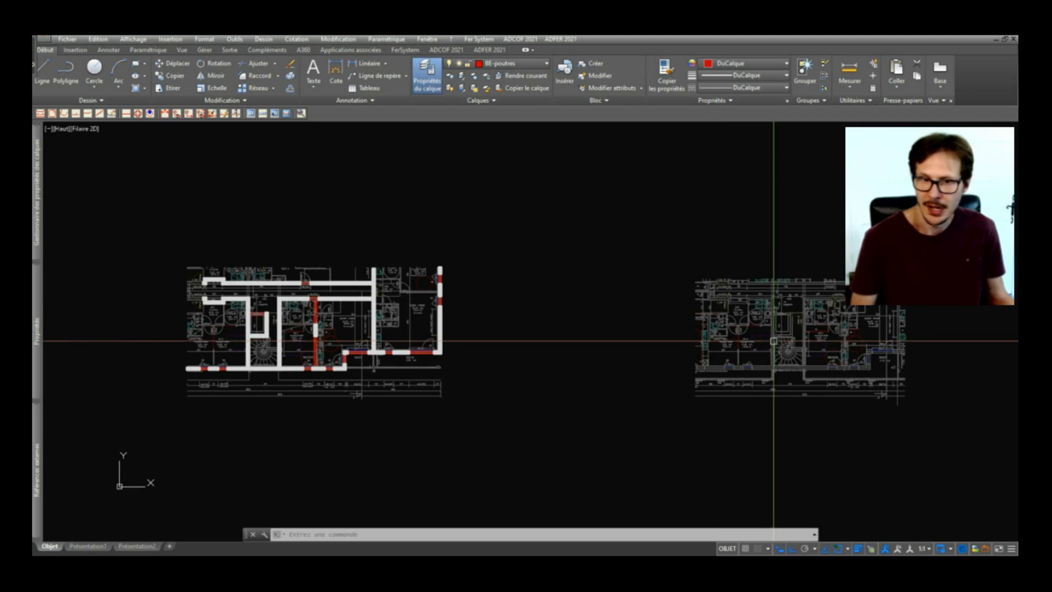
scroll(820, 299, up, 2)
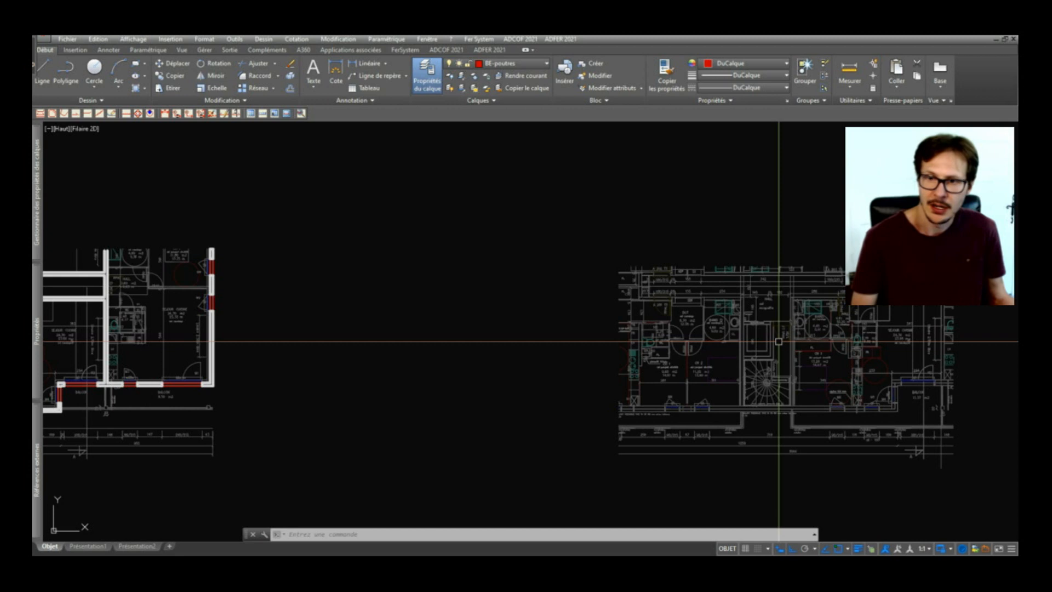
scroll(778, 341, down, 2)
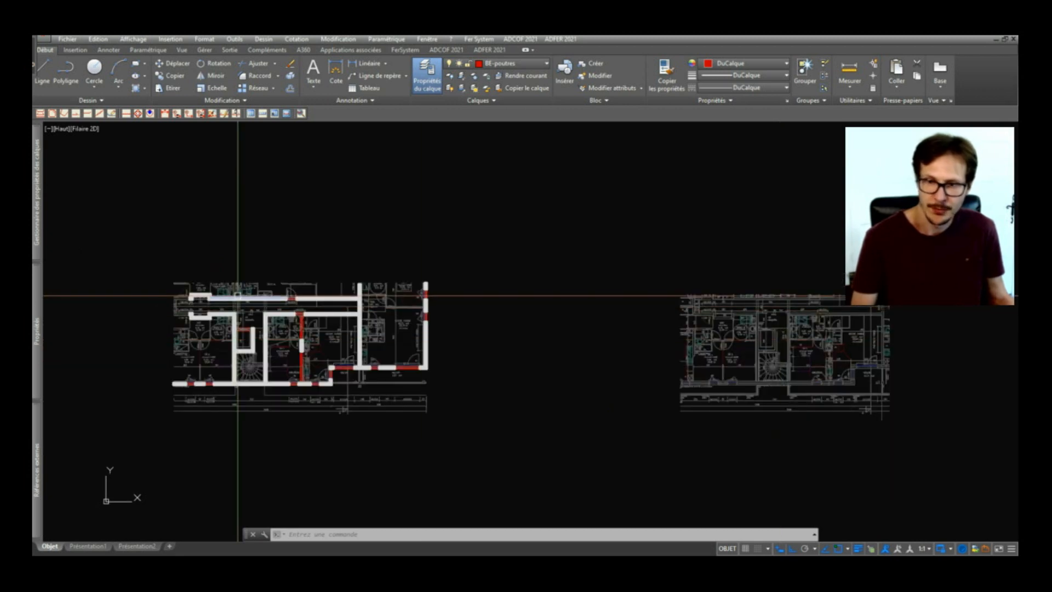
scroll(284, 315, up, 4)
scroll(283, 315, down, 3)
middle_drag(756, 350, 378, 351)
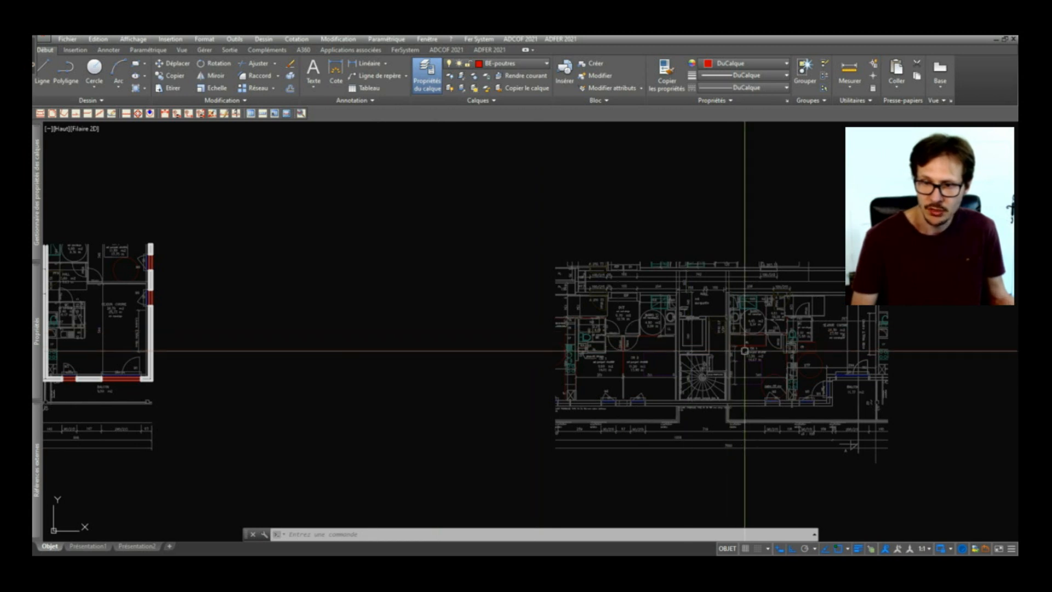
scroll(761, 362, down, 4)
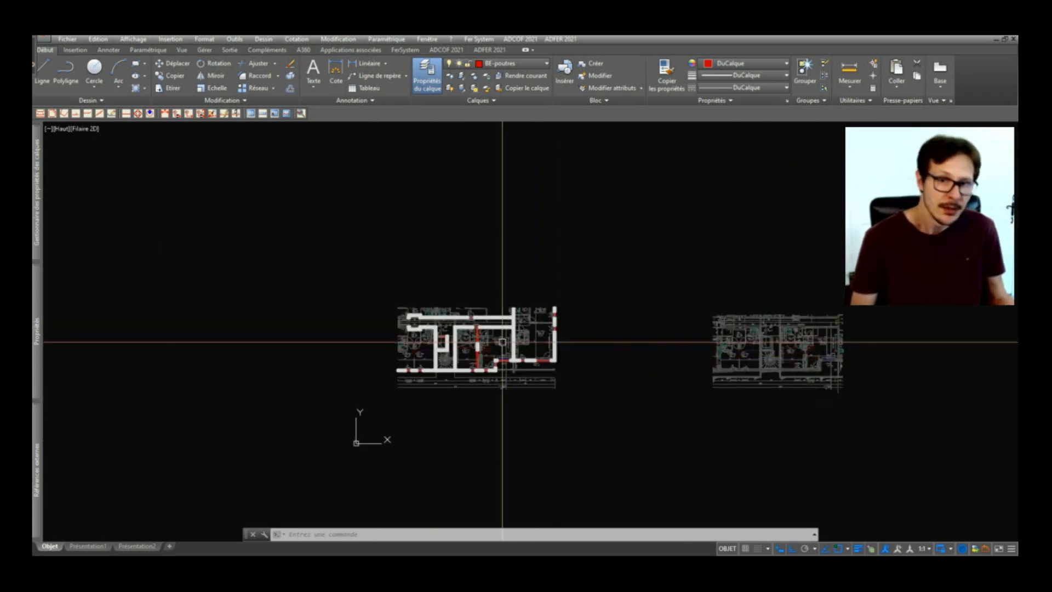
- Detach the external references 03 BAT A R+1 and 04 BAT A R+2 from the drawing
scroll(483, 345, up, 4)
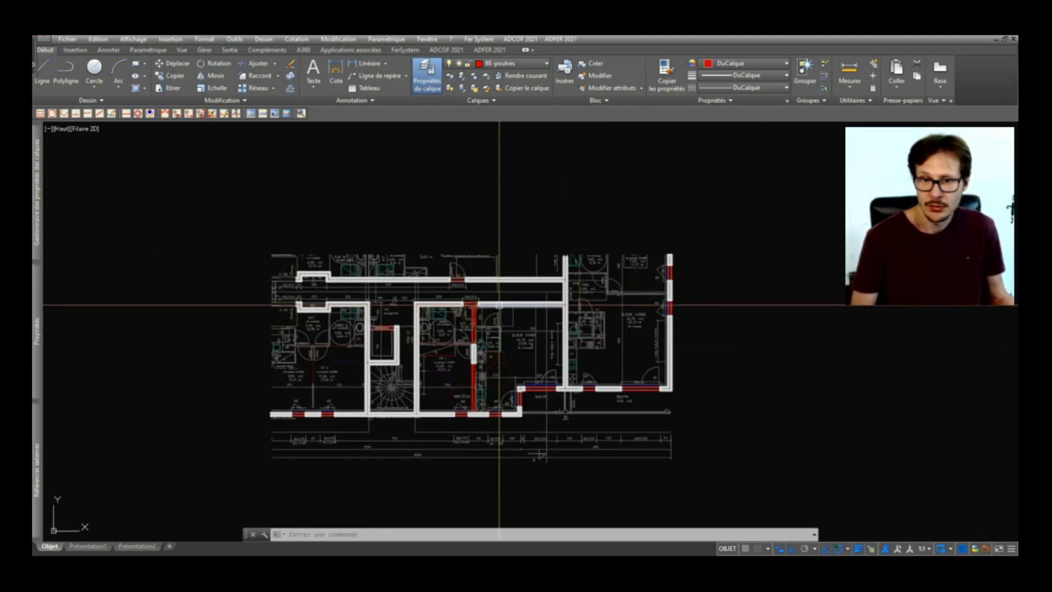
scroll(512, 297, up, 2)
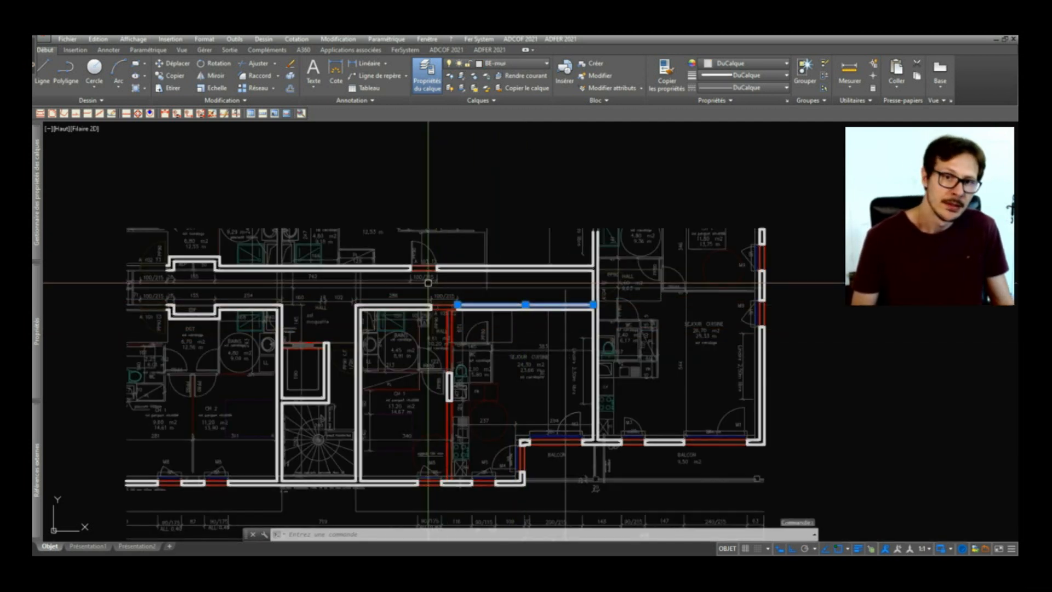
scroll(427, 282, up, 4)
key(Escape)
scroll(430, 270, down, 4)
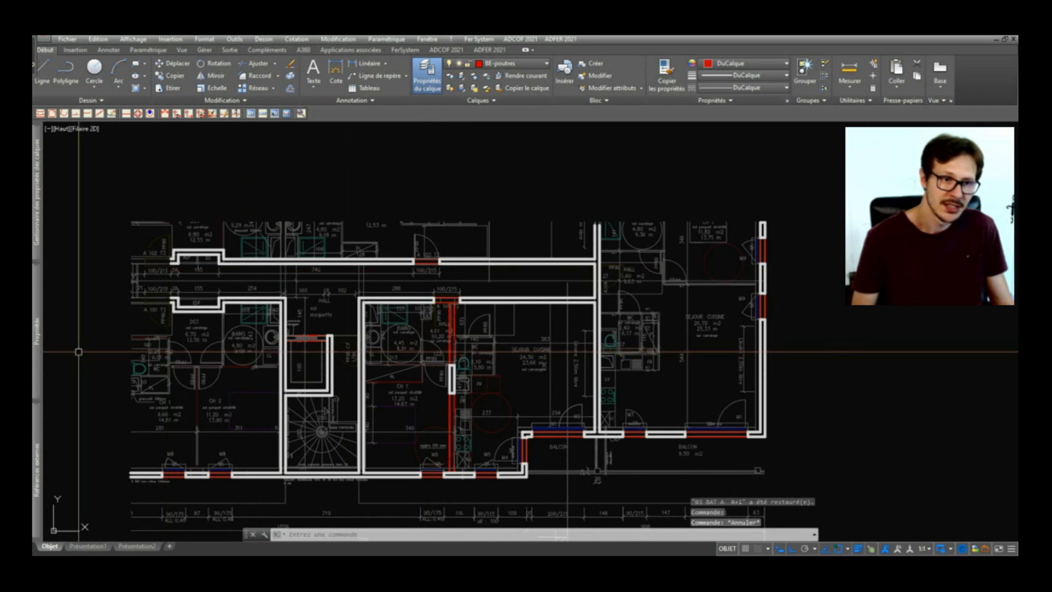
mouse_move(41, 340)
mouse_move(38, 466)
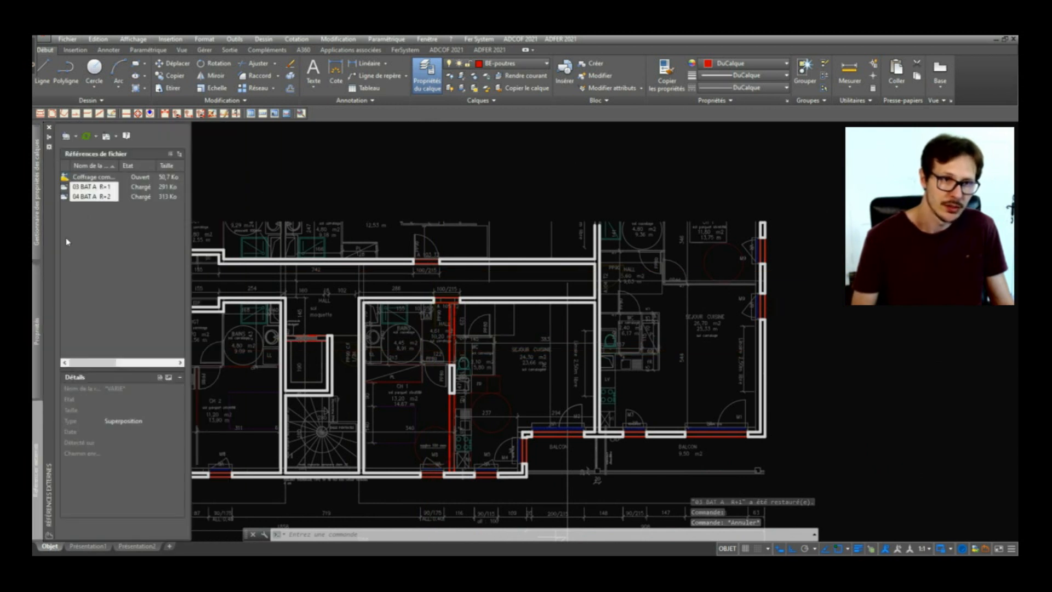
right_click(100, 188)
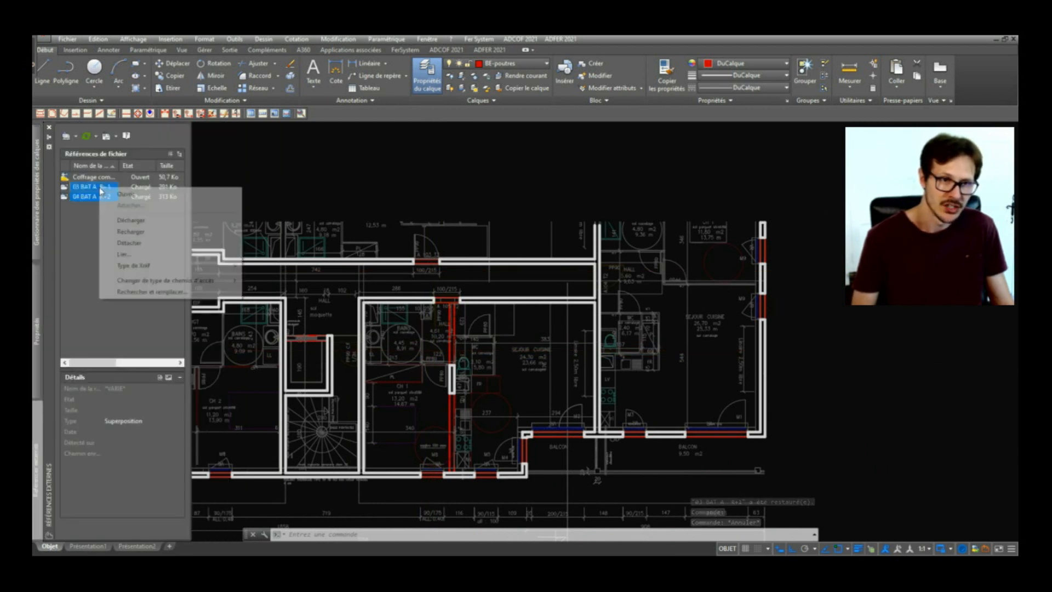
click(132, 242)
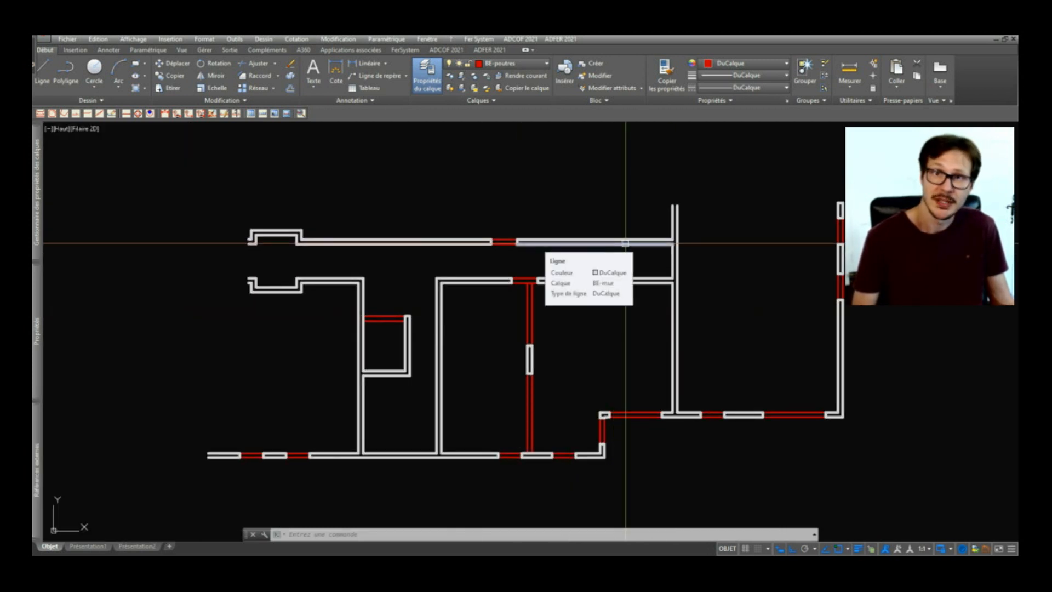
- Isolate the BE-mur layer with the ISOCALQUE command, using the upper corridor wall as the reference object
text(iso)
key(Return)
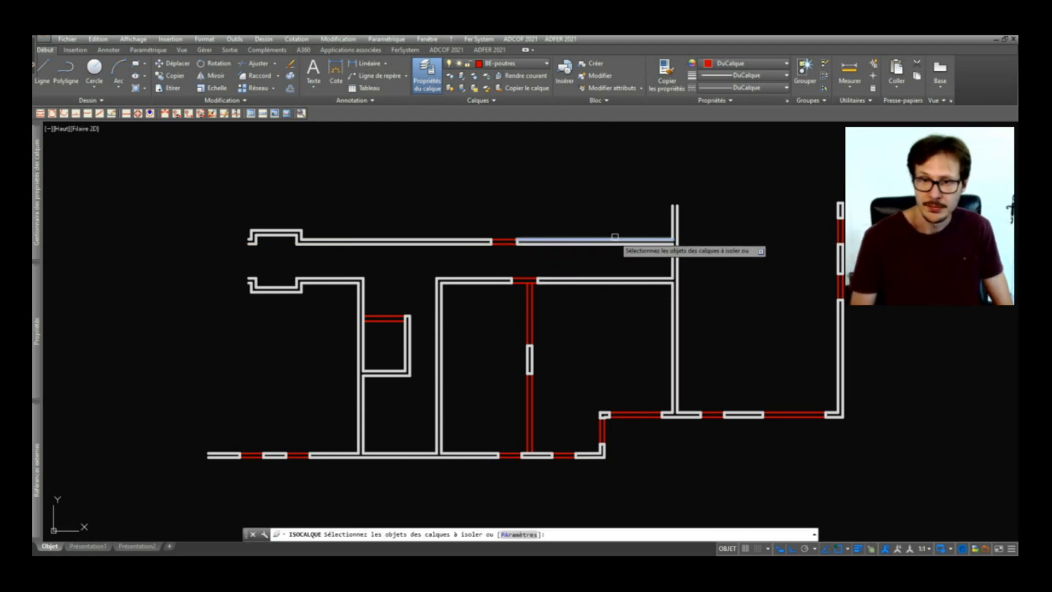
click(615, 236)
key(Return)
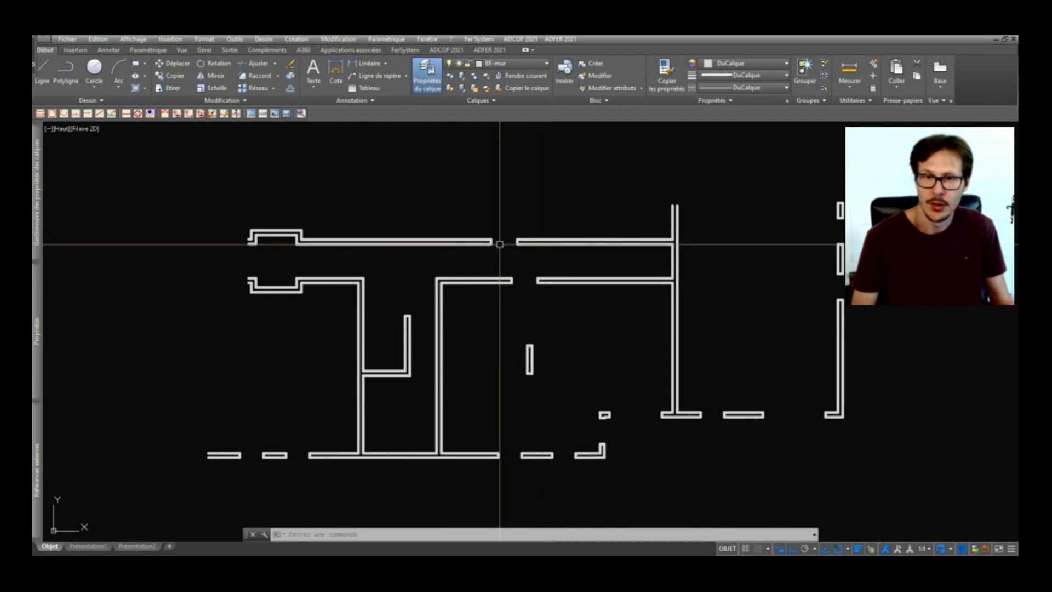
- Convert all isolated wall lines to polylines with PEDIT and join them using an approximate distance of 0.0000
middle_drag(596, 285, 538, 286)
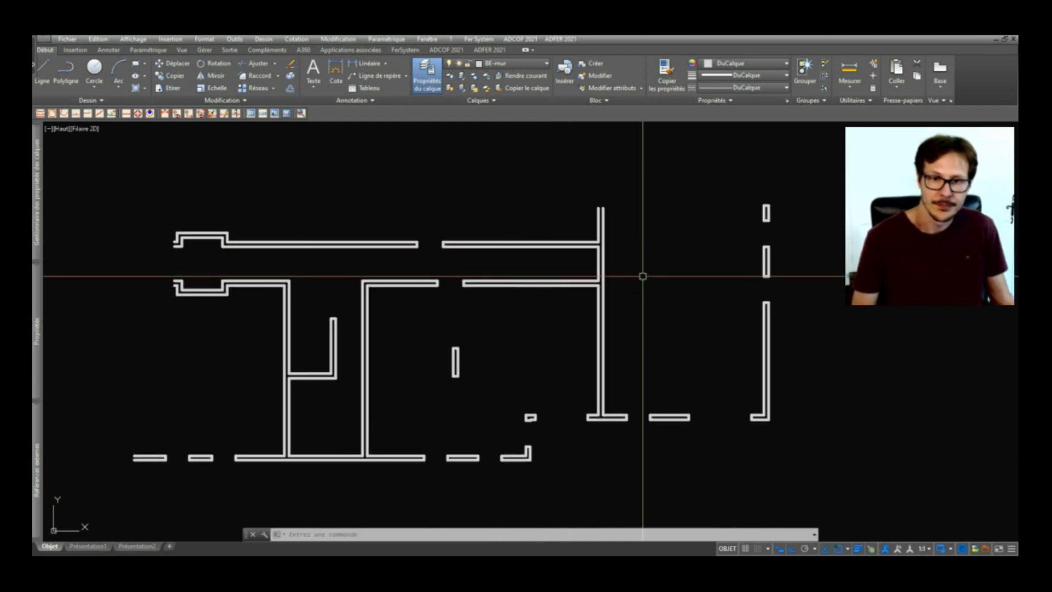
text(e)
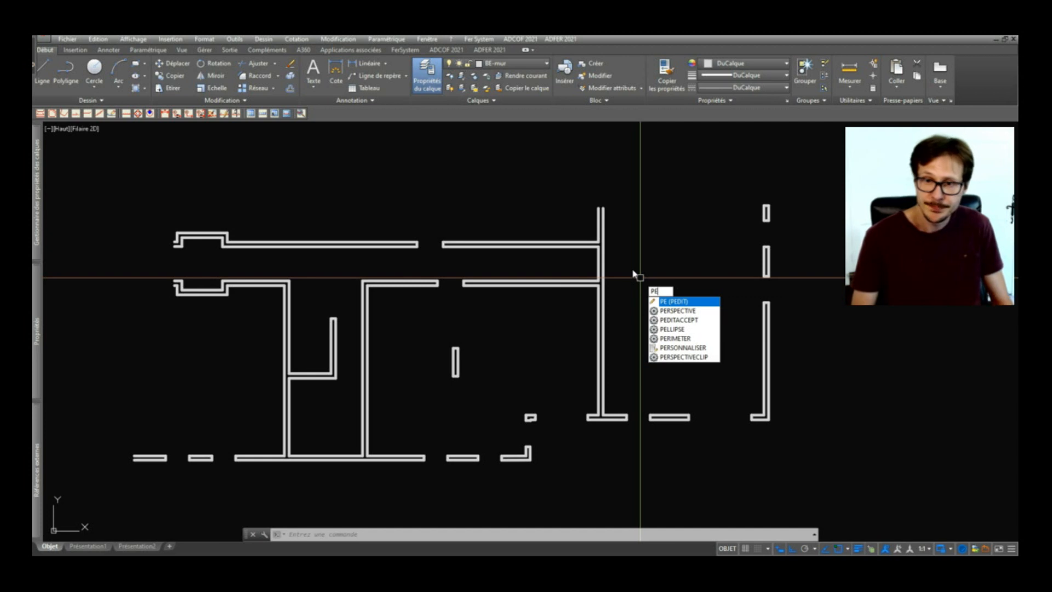
key(Return)
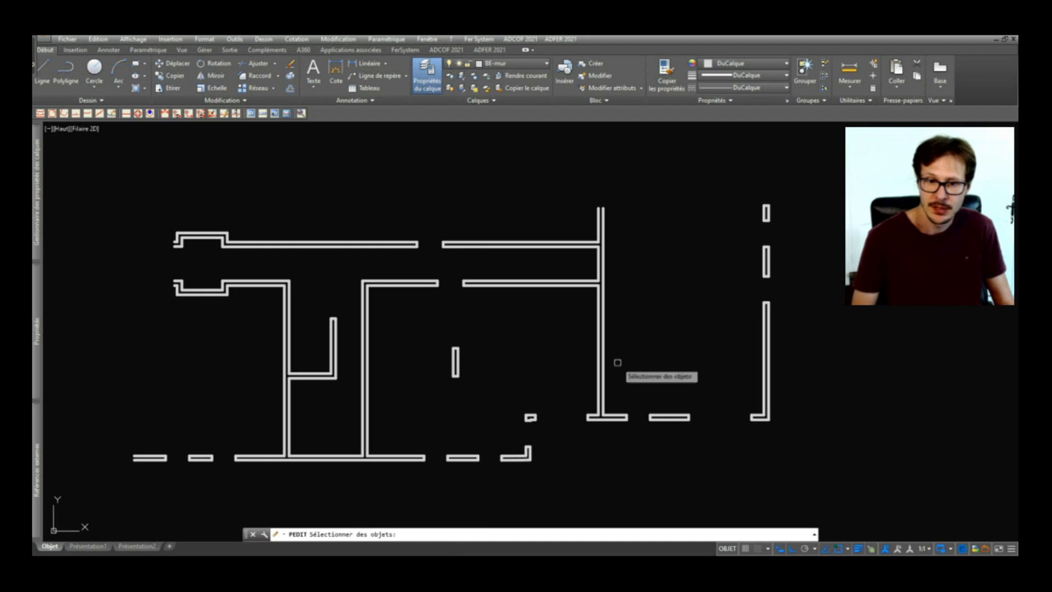
click(858, 176)
click(107, 494)
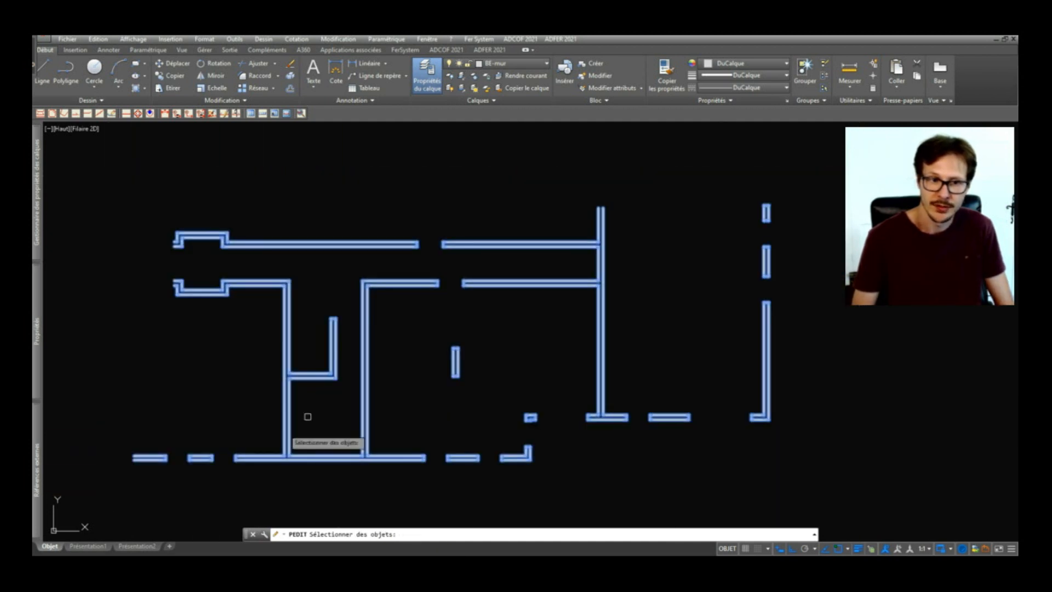
key(Return)
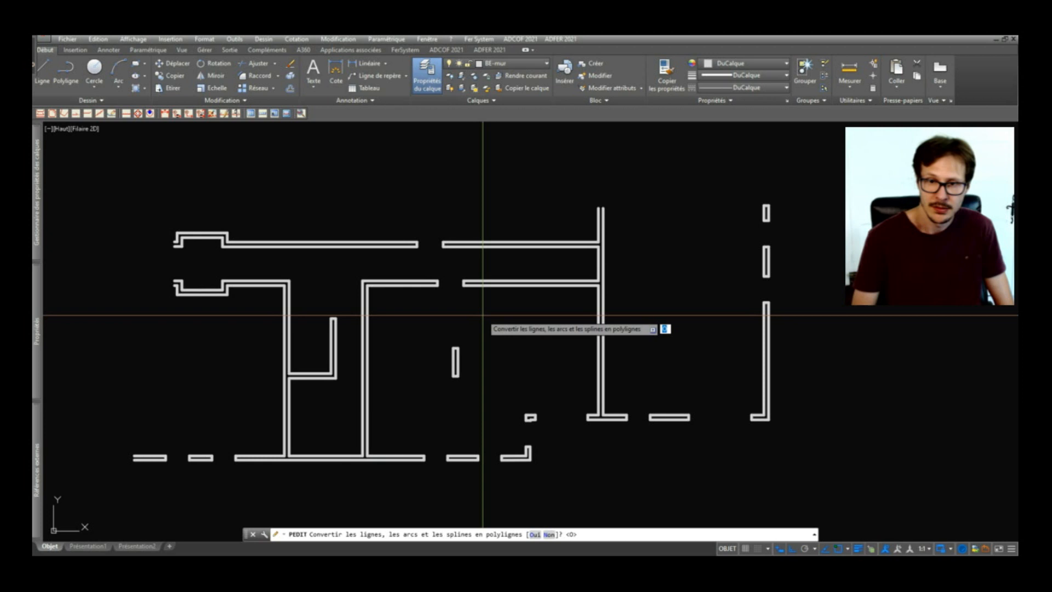
key(Return)
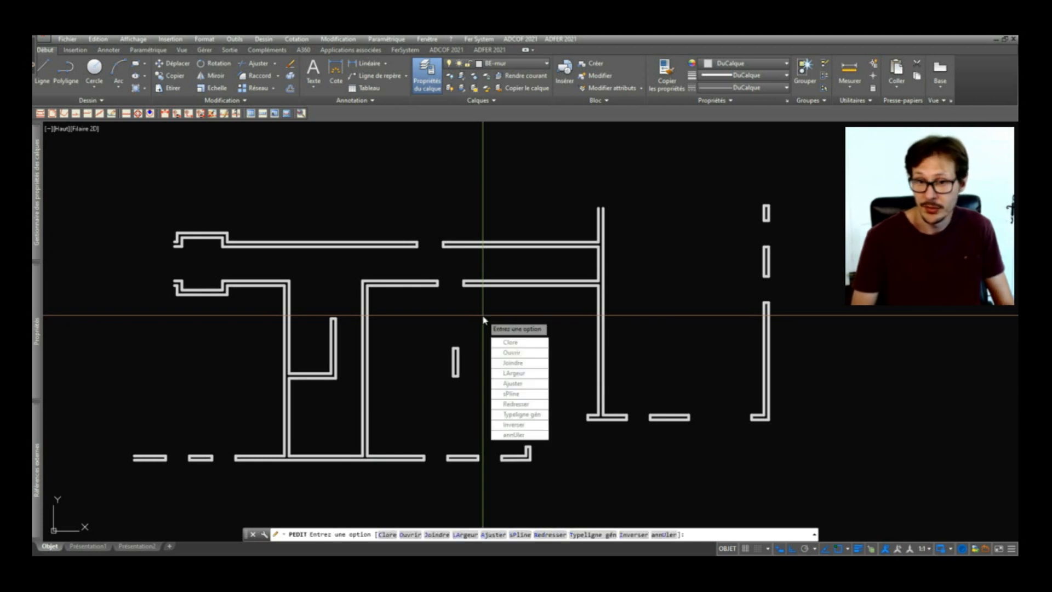
click(513, 363)
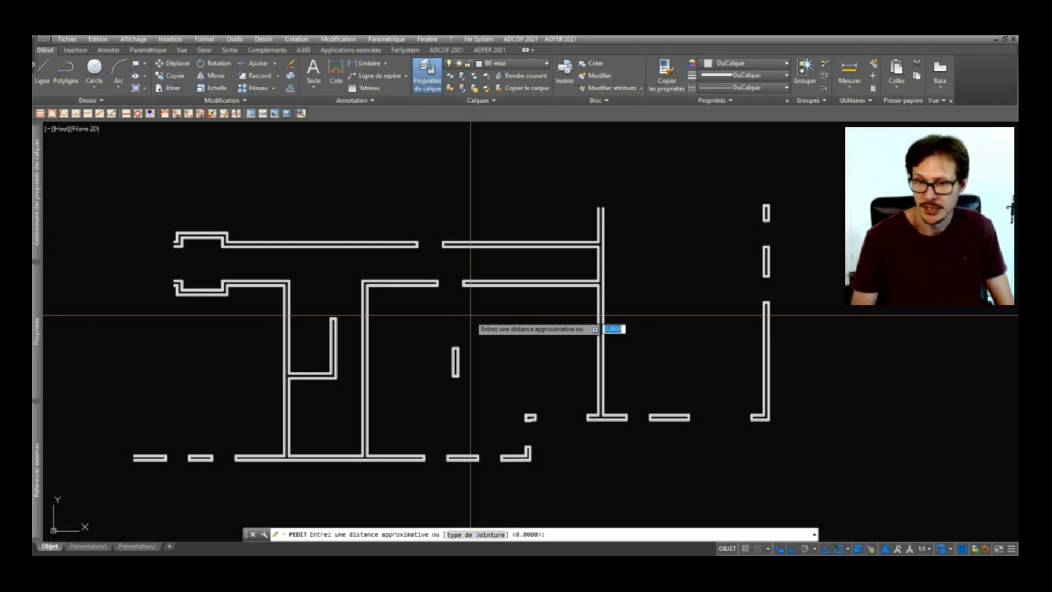
key(Return)
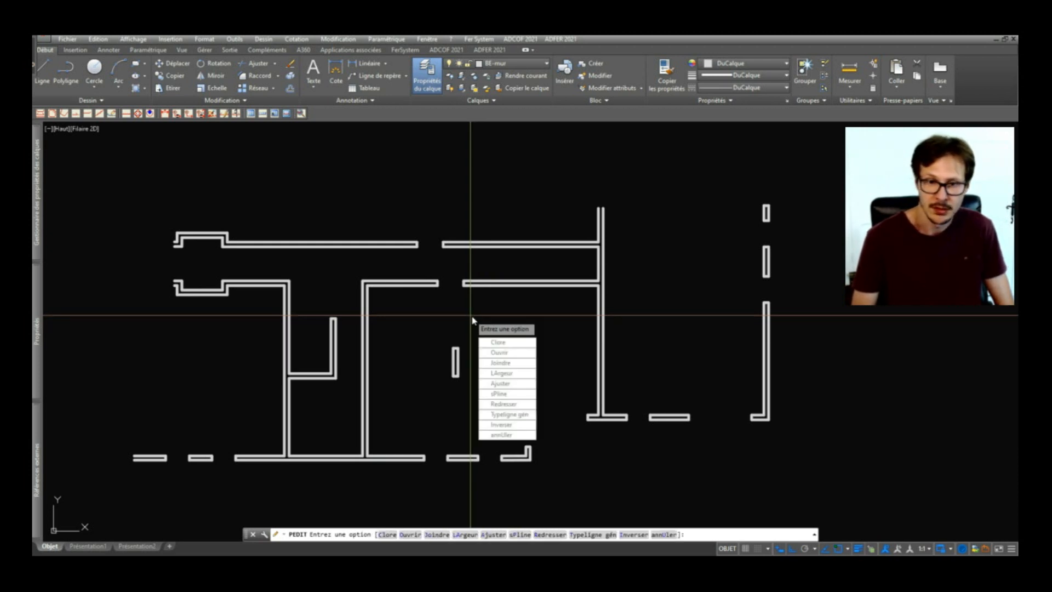
key(Escape)
- Examine the joined wall polylines by selecting several of them, and inspect the open wall ends at the plan's limits
click(482, 284)
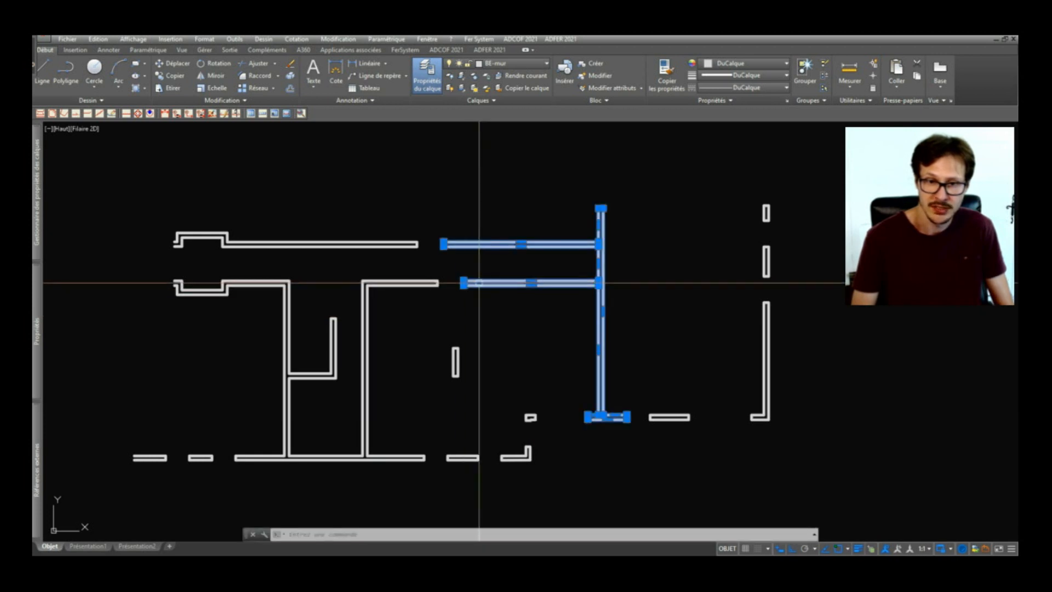
click(423, 282)
click(351, 243)
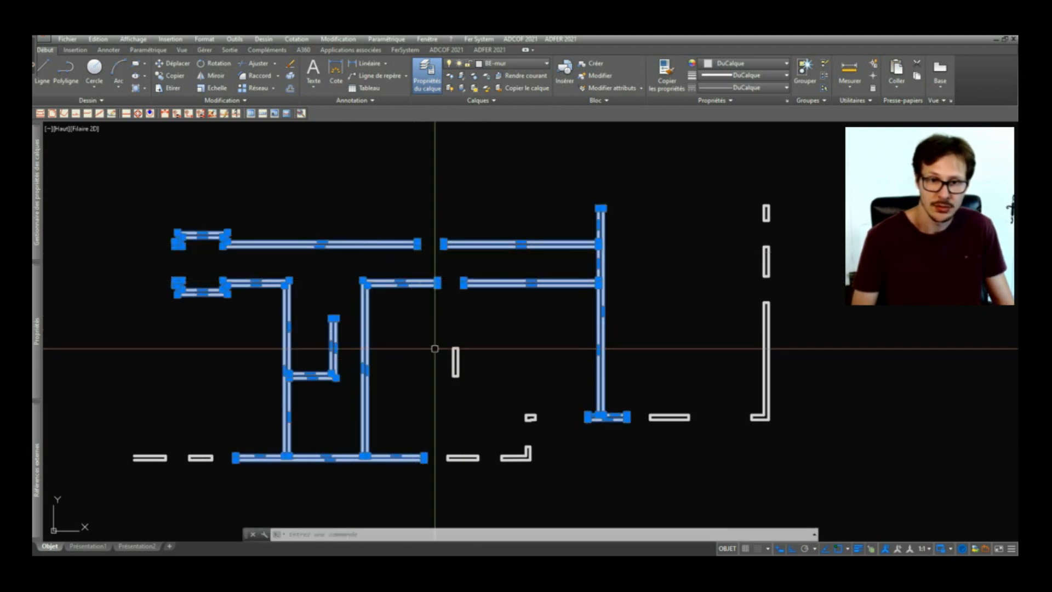
key(Escape)
click(458, 361)
key(Escape)
click(526, 455)
key(Escape)
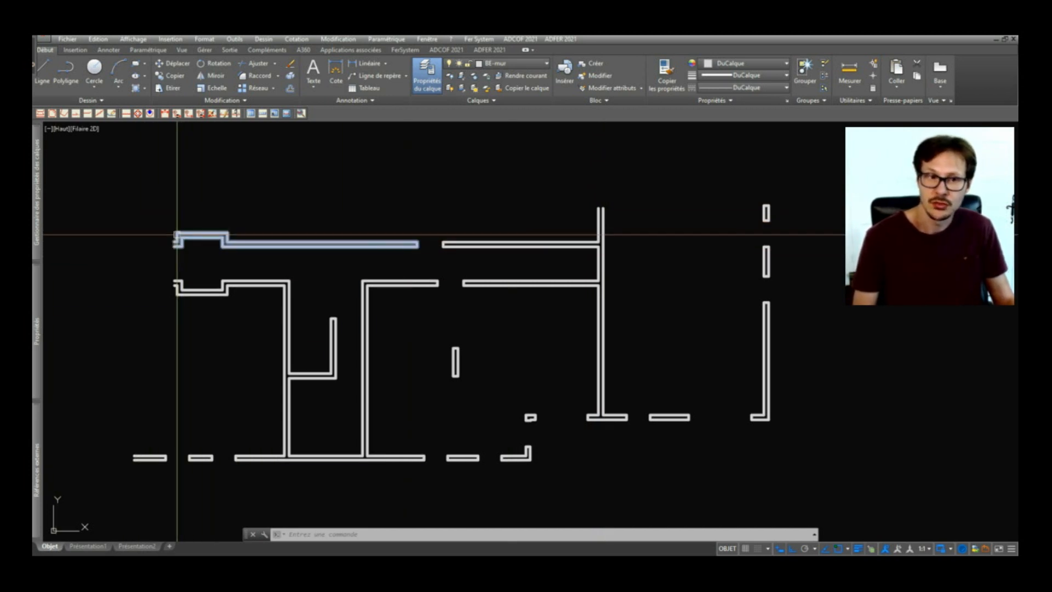
scroll(176, 228, up, 1)
scroll(176, 338, down, 1)
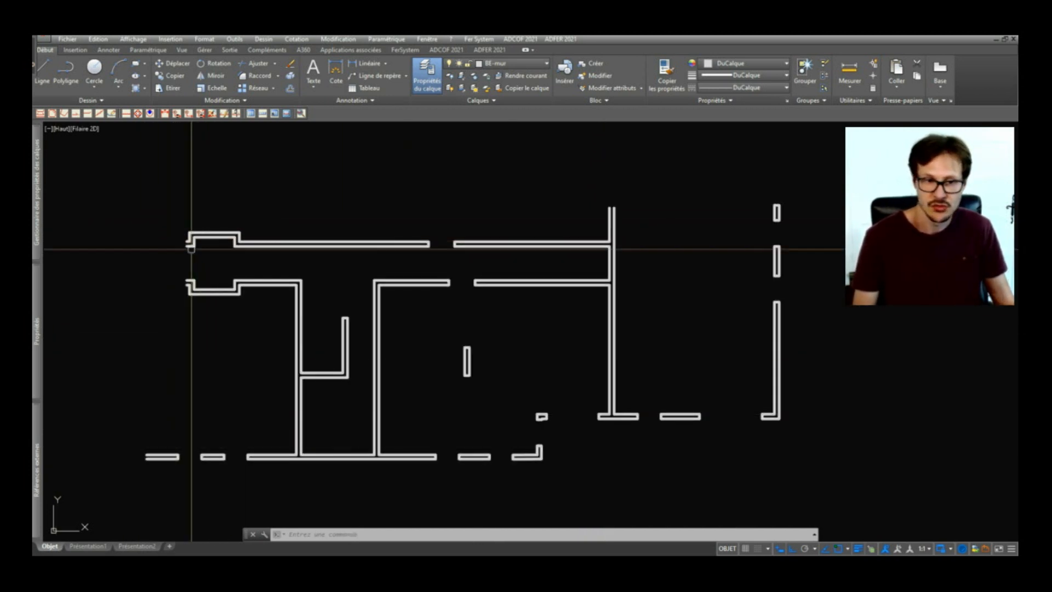
scroll(141, 446, up, 1)
scroll(187, 430, down, 1)
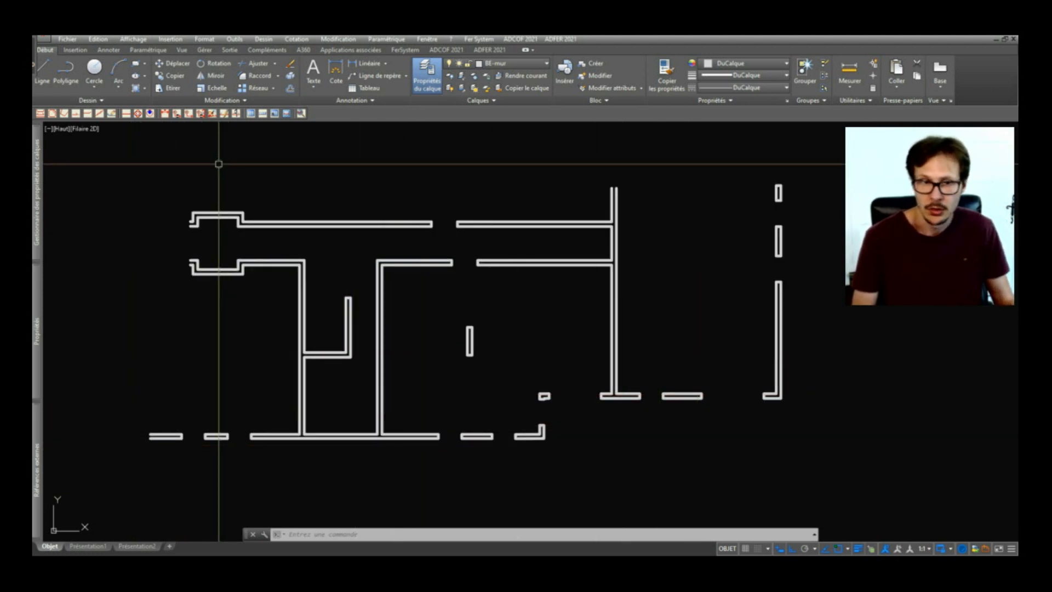
mouse_move(199, 220)
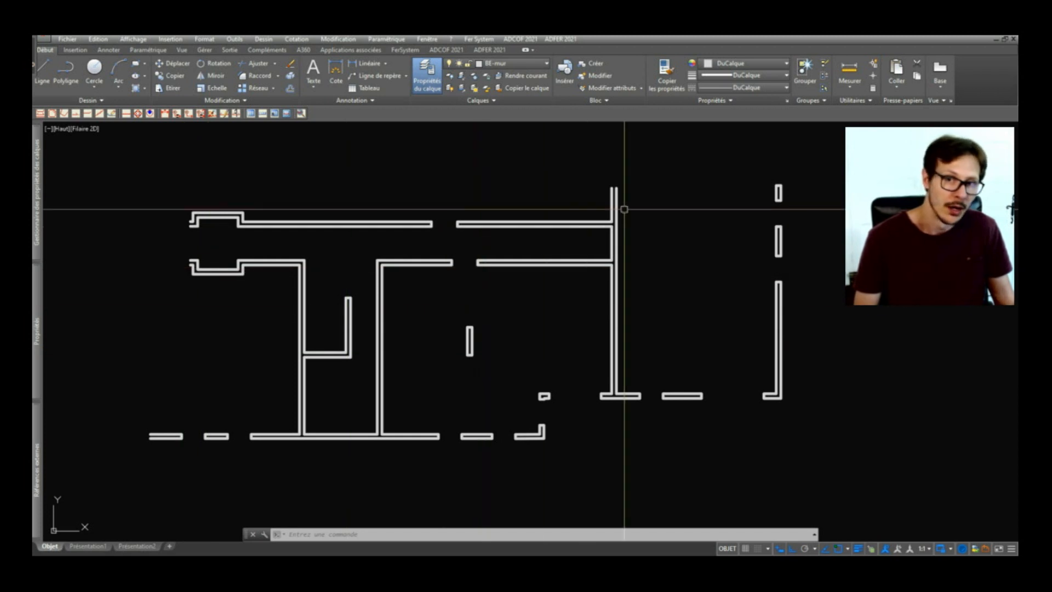
mouse_move(616, 201)
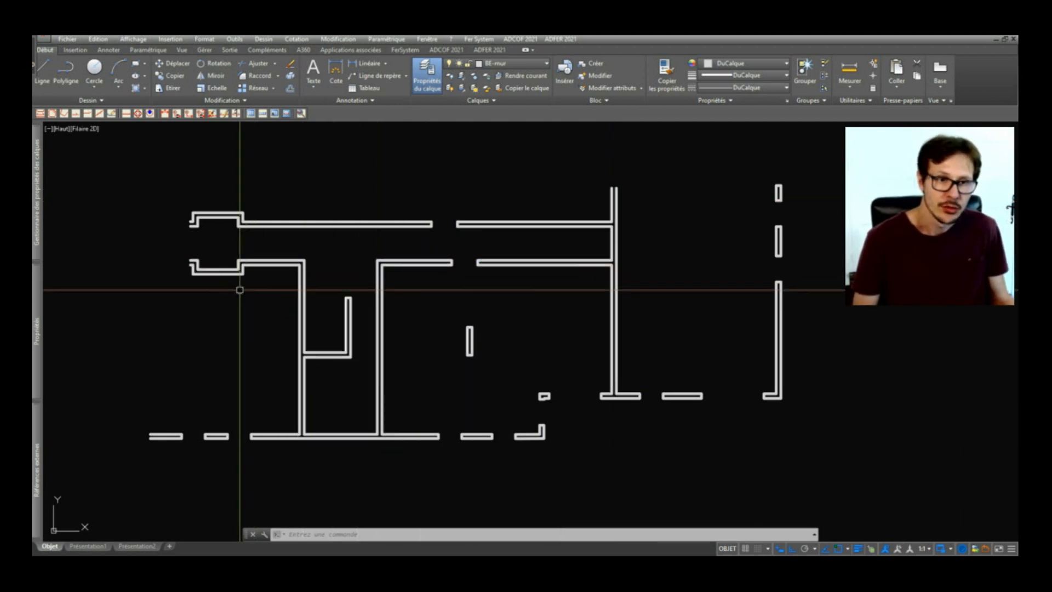
- Restore the layers hidden by the isolation, regenerate the model, and check where the beams meet the walls
scroll(237, 289, down, 2)
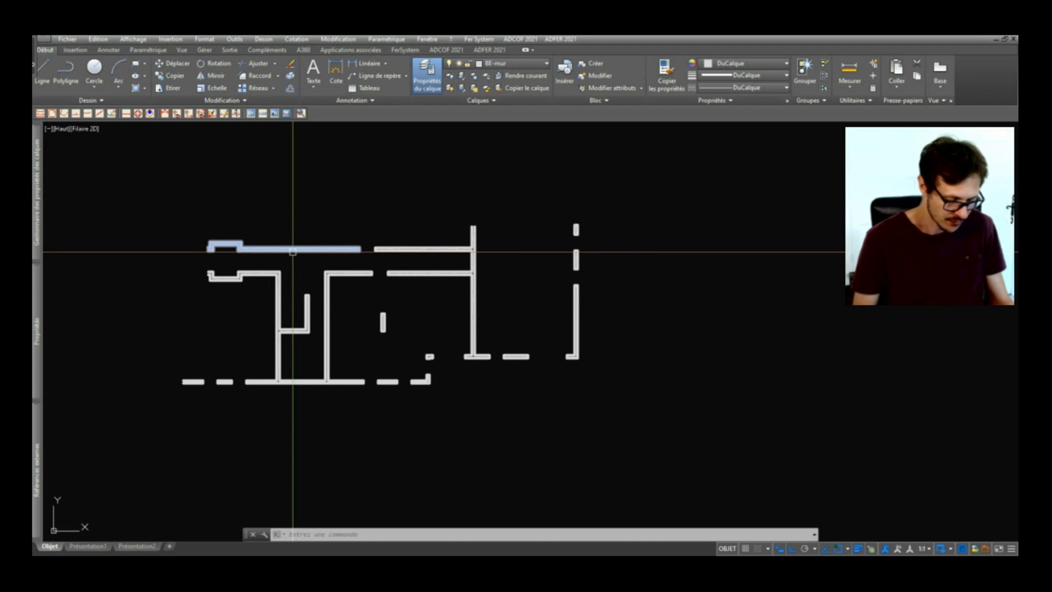
key(Return)
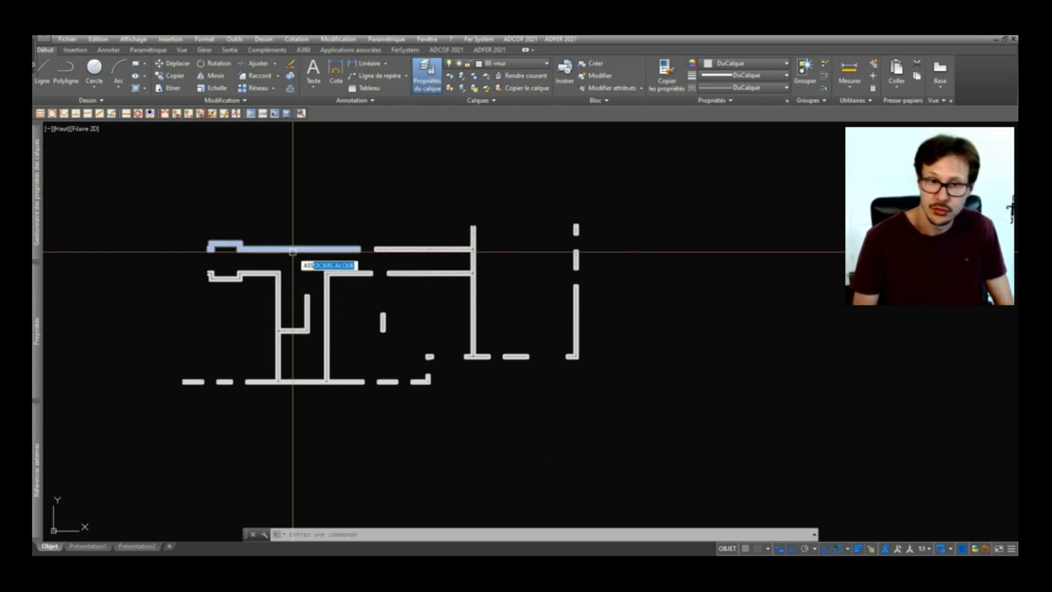
middle_drag(349, 270, 466, 239)
scroll(474, 231, up, 3)
text(rg)
key(Return)
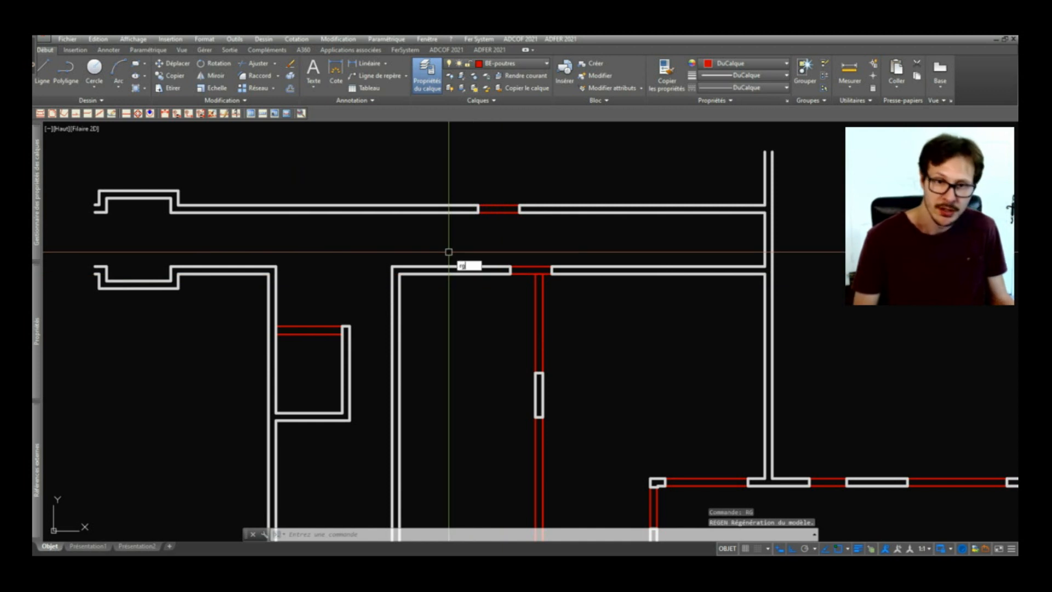
scroll(518, 261, up, 2)
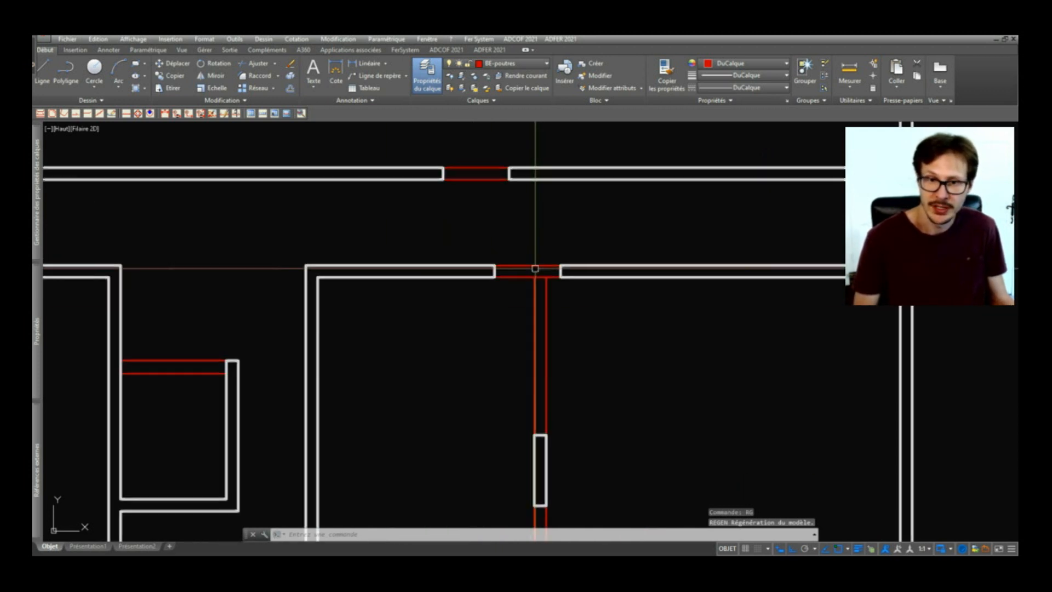
scroll(519, 264, down, 4)
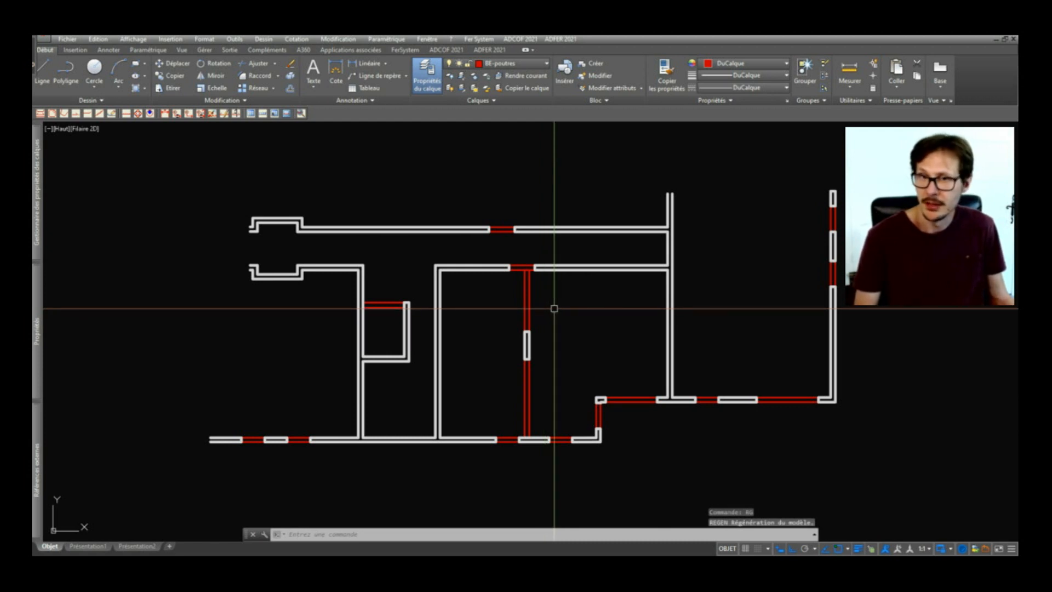
middle_drag(584, 305, 500, 308)
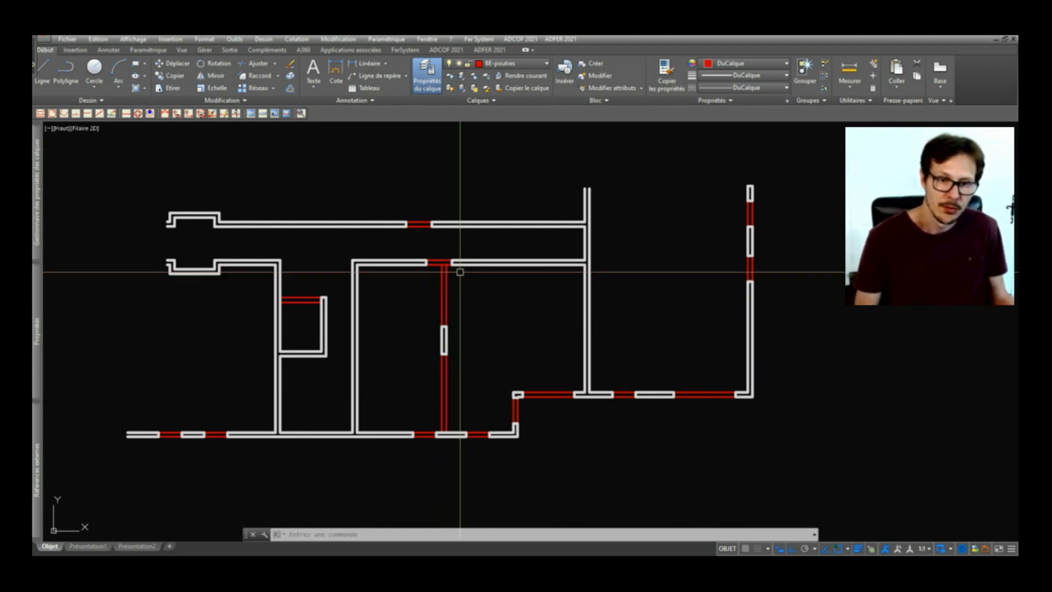
scroll(463, 279, down, 4)
click(315, 228)
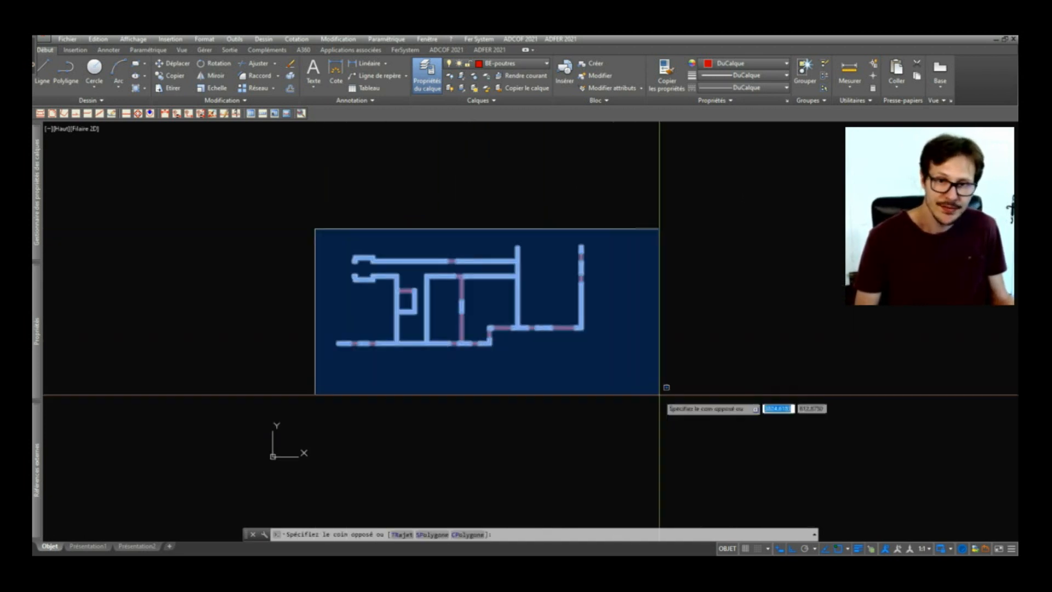
click(659, 388)
scroll(406, 367, down, 2)
scroll(357, 347, down, 3)
text(c)
key(Return)
scroll(362, 355, up, 5)
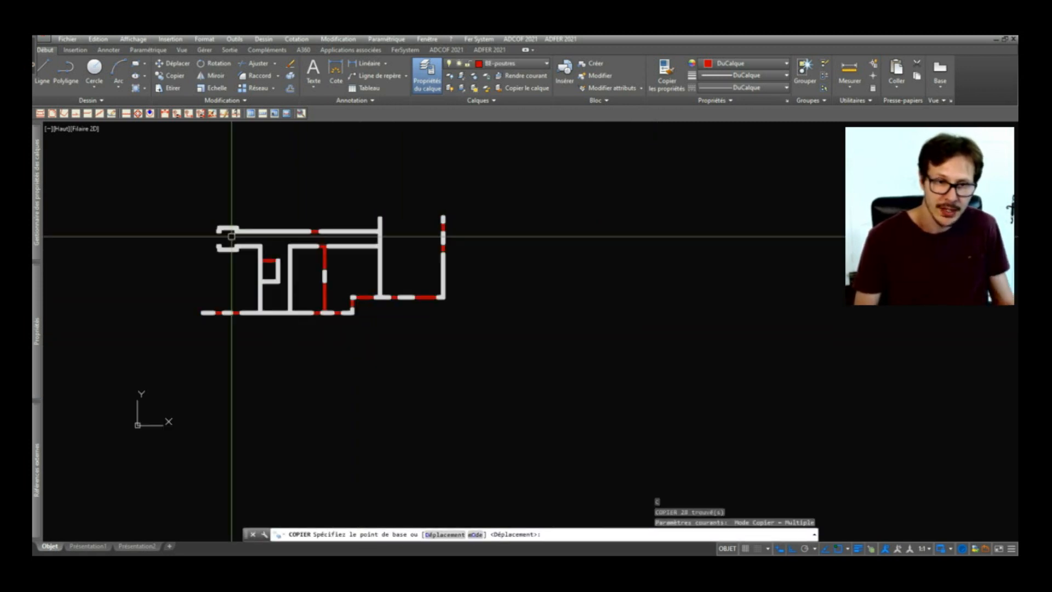
key(Escape)
- Copy all walls and beams of the plan horizontally to the right by 5000
click(155, 200)
click(572, 367)
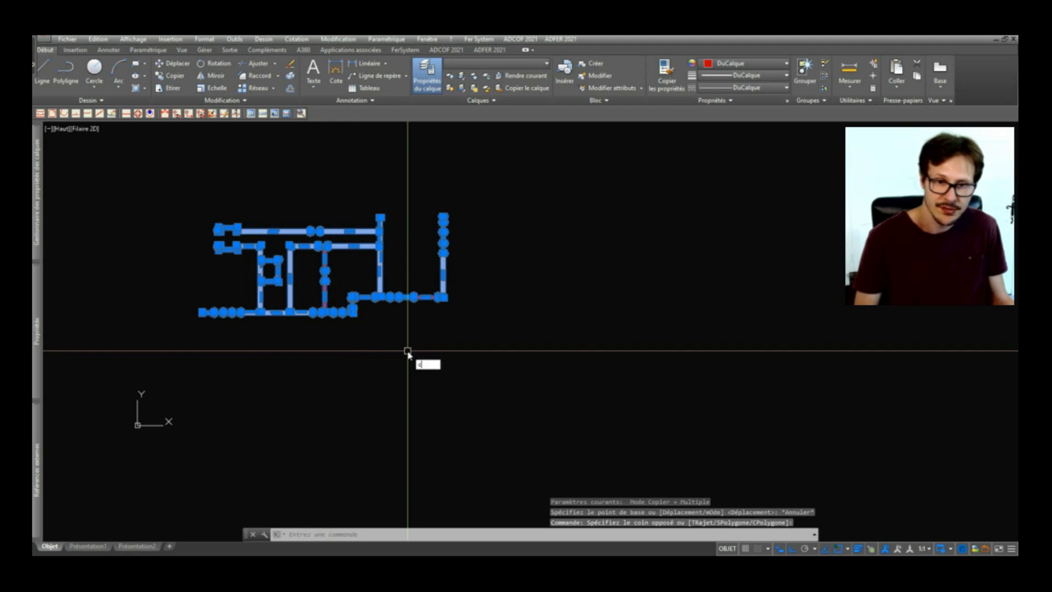
key(Return)
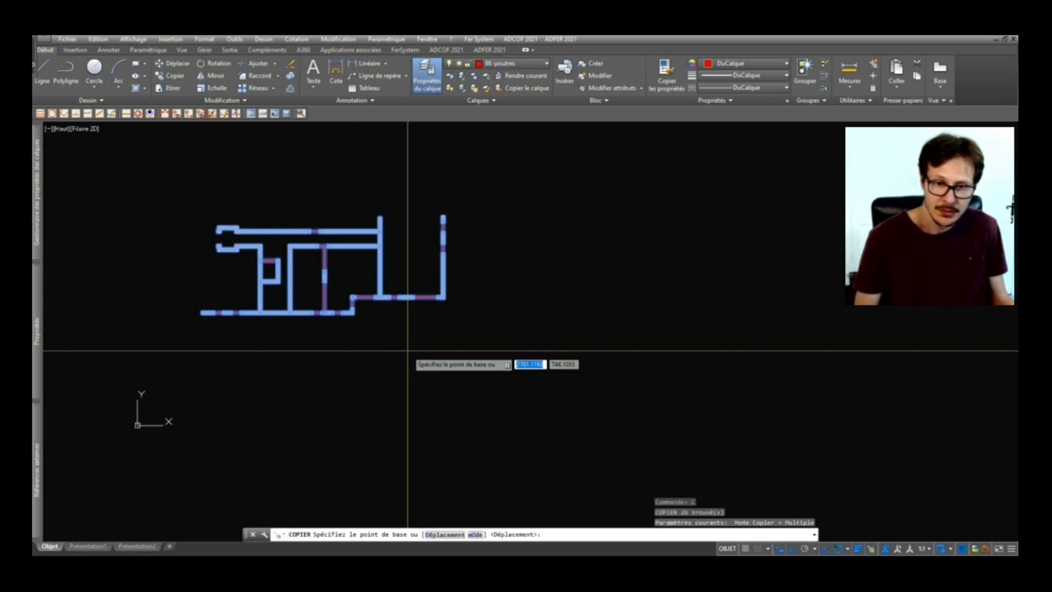
click(354, 344)
scroll(354, 344, down, 4)
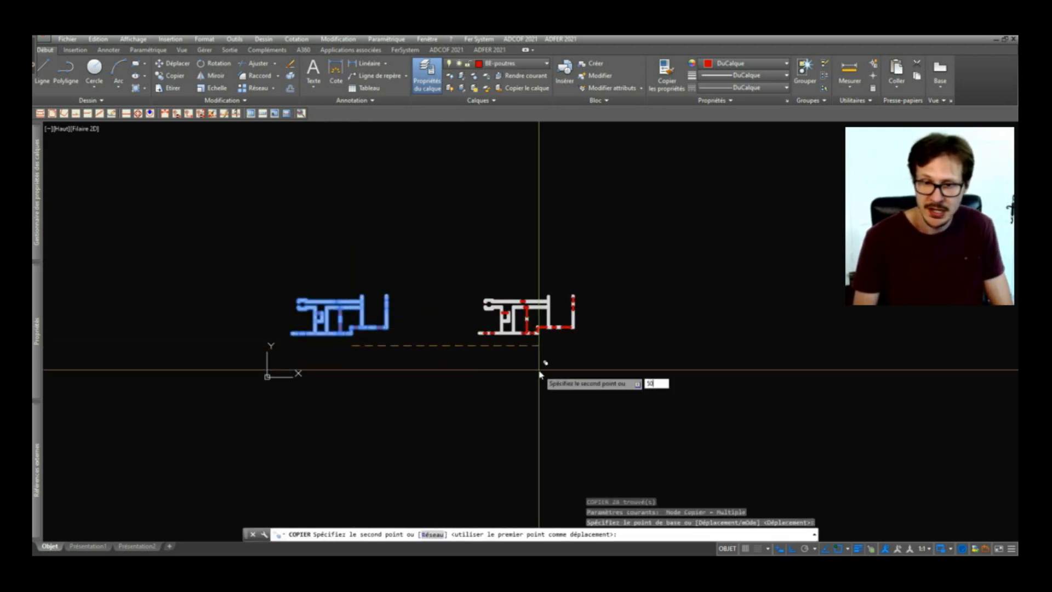
key(Return)
key(Return)
scroll(555, 313, up, 5)
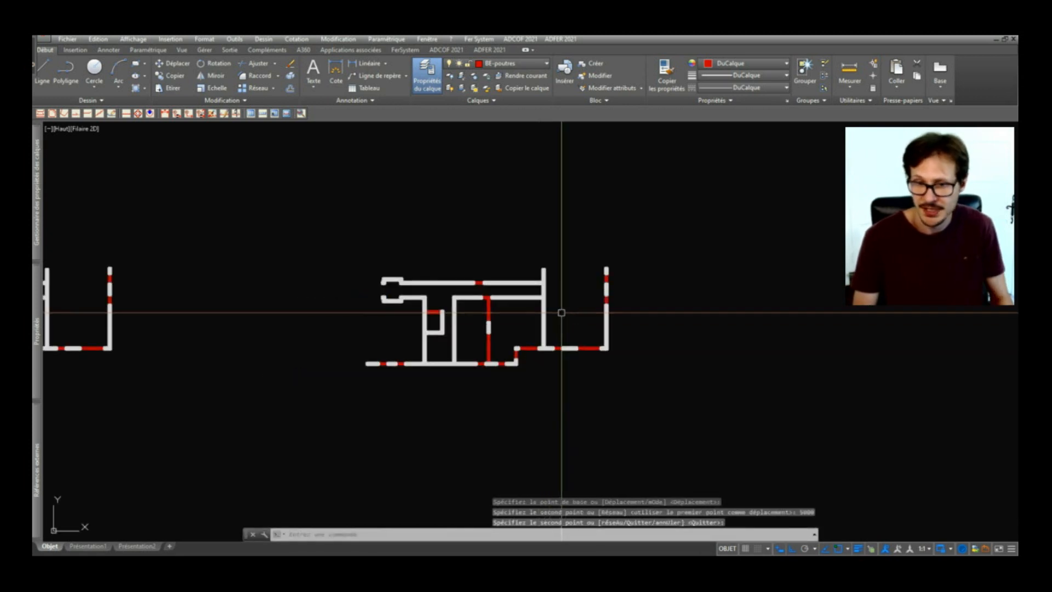
- Reload the two unloaded external references, 03 BAT A R+1 and 04 BAT A R+2
scroll(561, 313, down, 3)
mouse_move(43, 282)
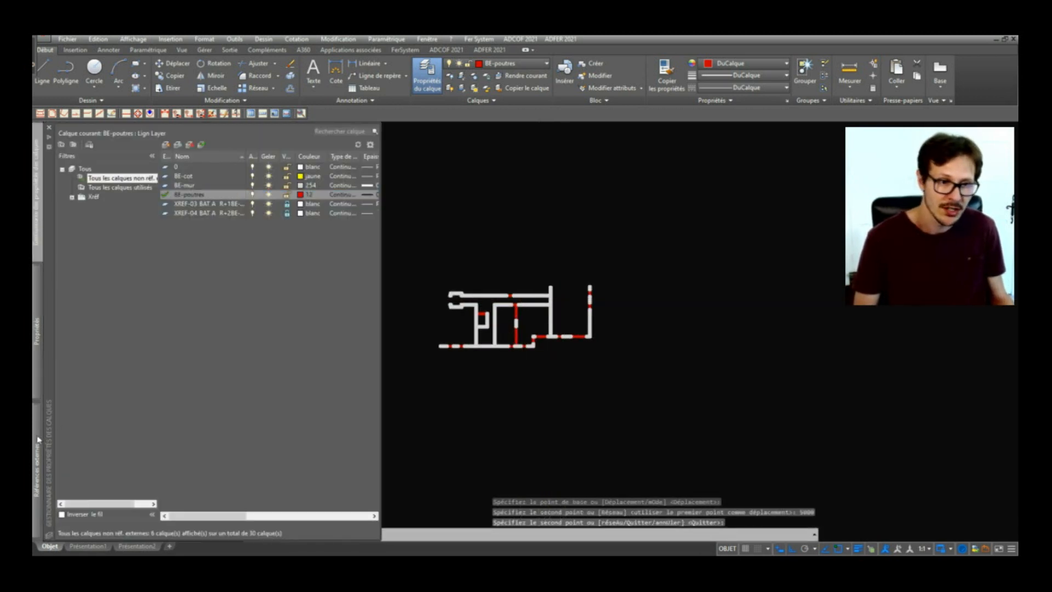
mouse_move(39, 438)
right_click(98, 198)
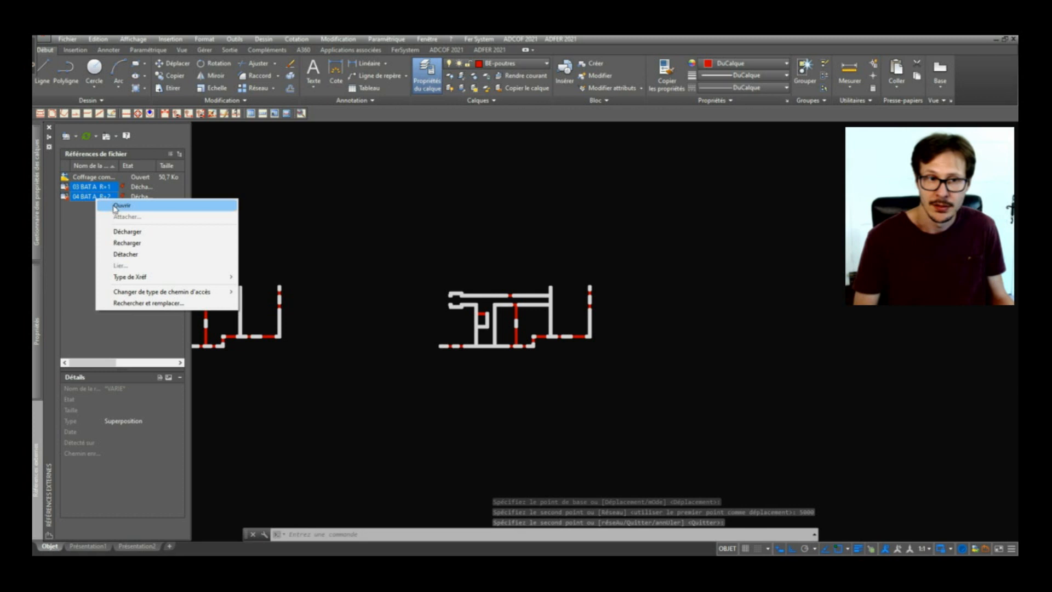
click(154, 243)
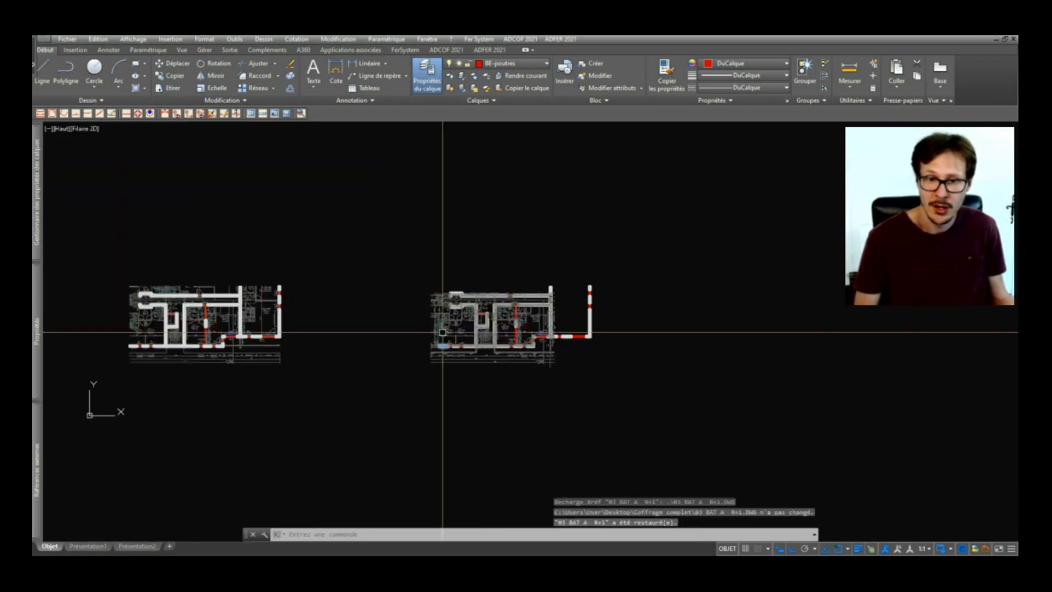
- Compare the copied walls and beams with the 04 BAT A R+2 plan around the corridor, stairwell and flats
scroll(456, 320, up, 2)
middle_drag(532, 329, 715, 325)
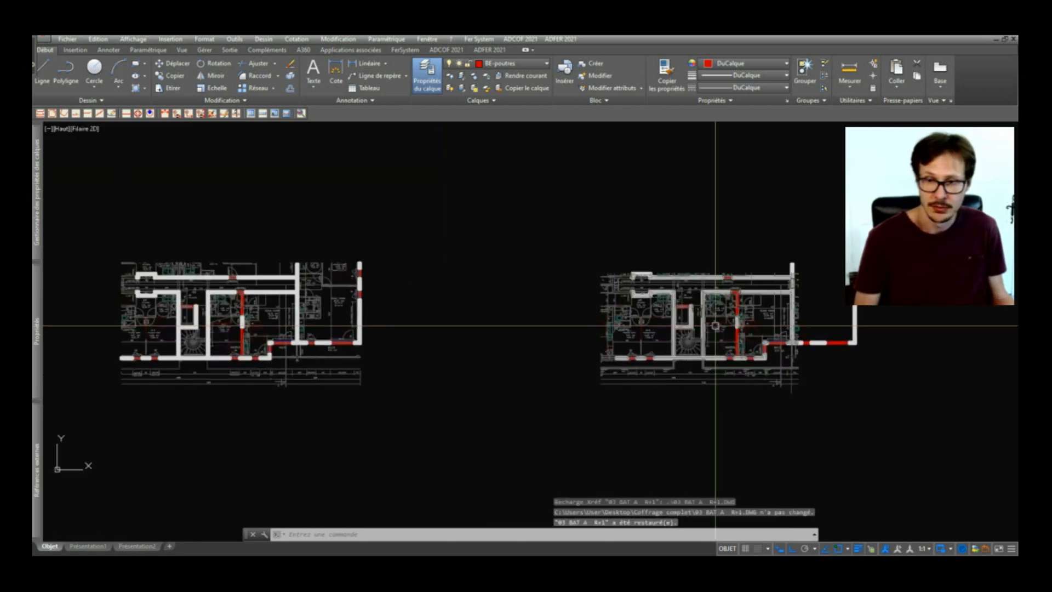
scroll(715, 325, up, 5)
scroll(483, 282, down, 4)
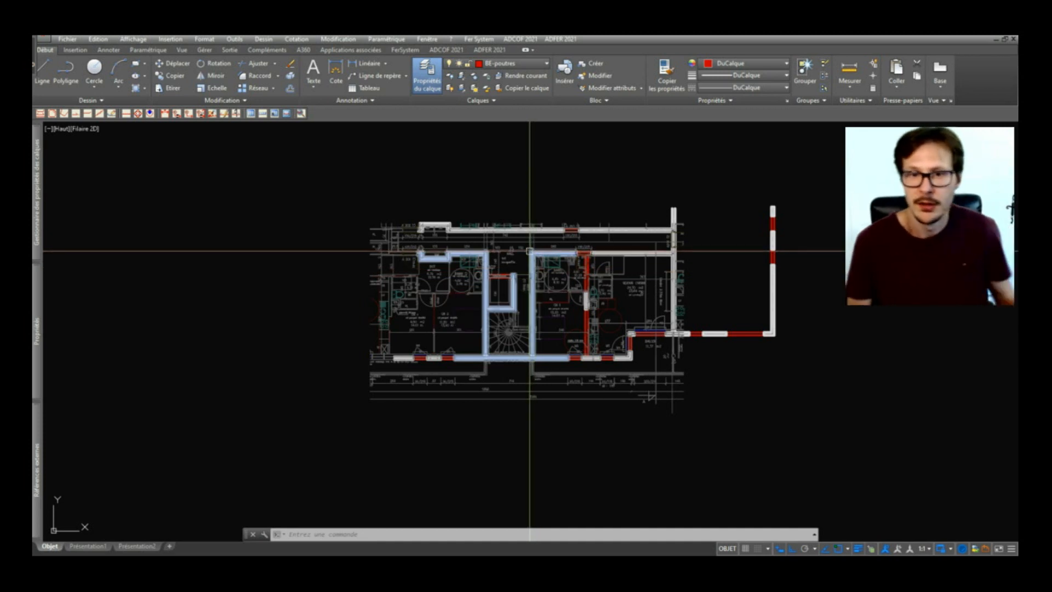
scroll(569, 253, up, 4)
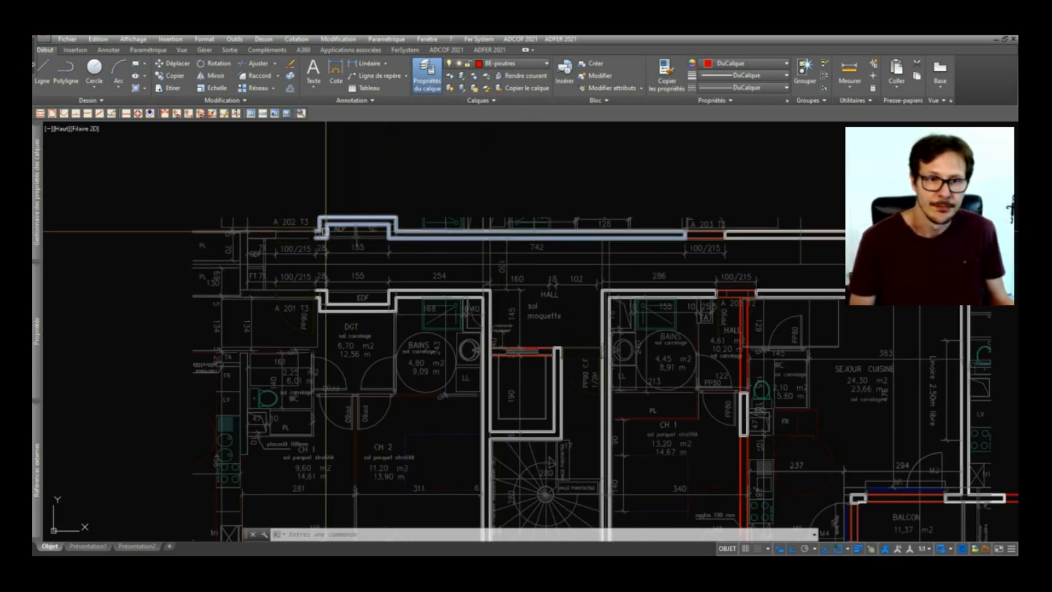
click(280, 256)
scroll(292, 252, down, 2)
key(Escape)
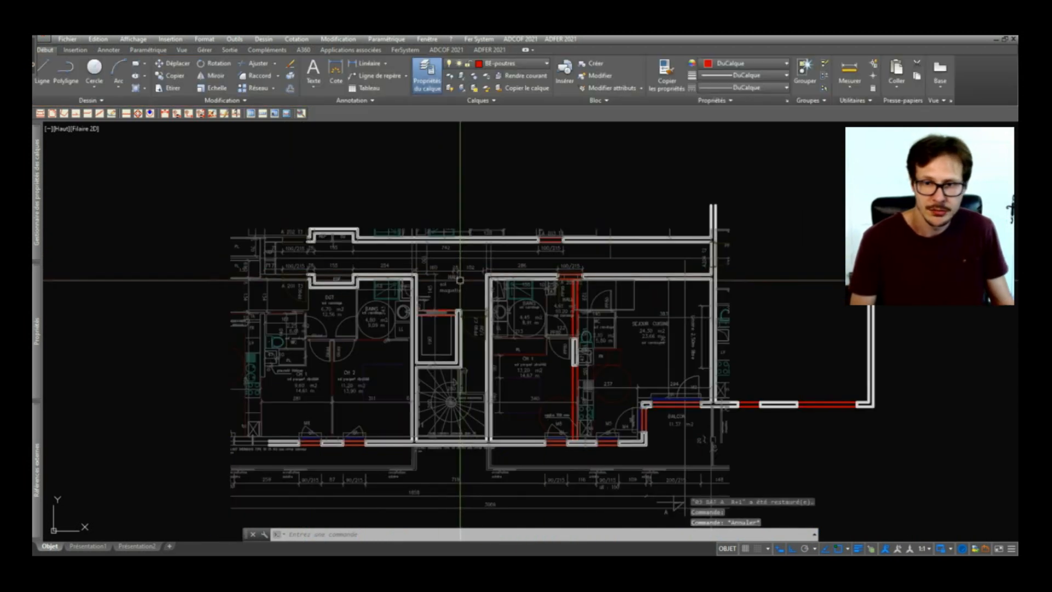
scroll(808, 370, up, 2)
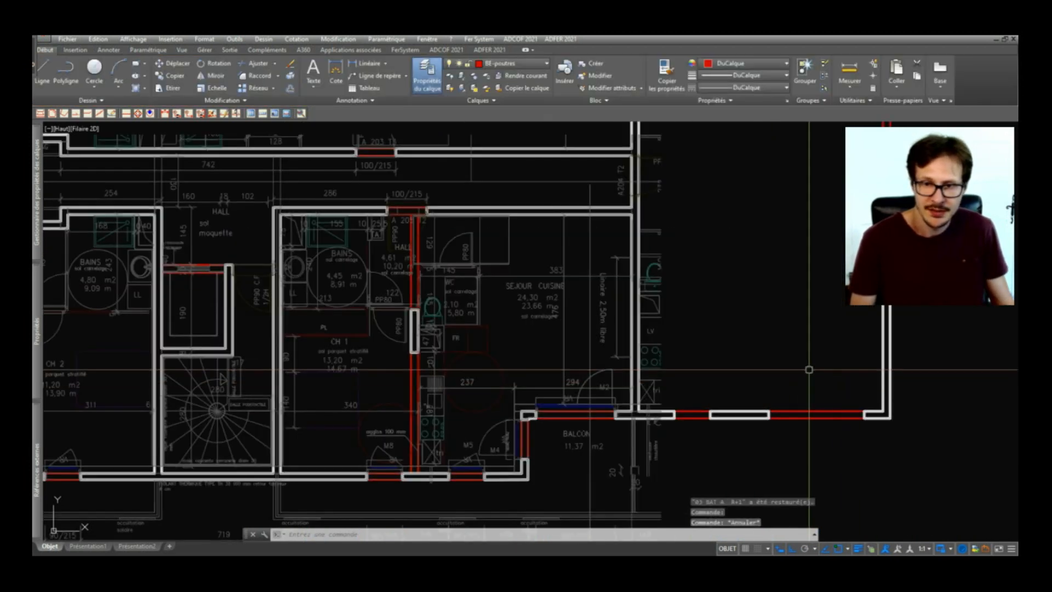
scroll(491, 269, down, 4)
key(Escape)
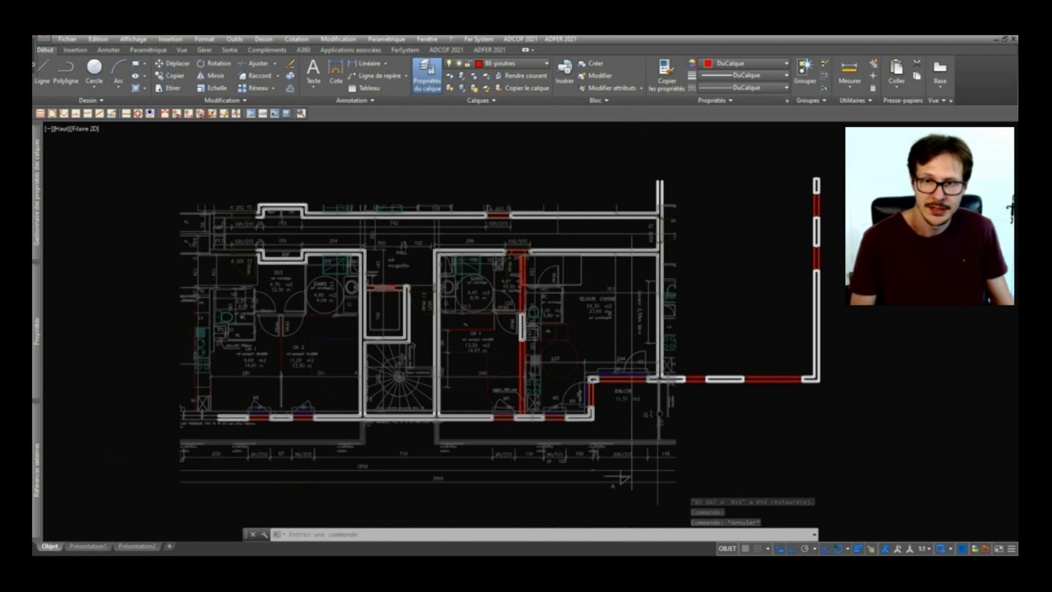
scroll(491, 268, up, 4)
click(507, 252)
scroll(471, 299, up, 6)
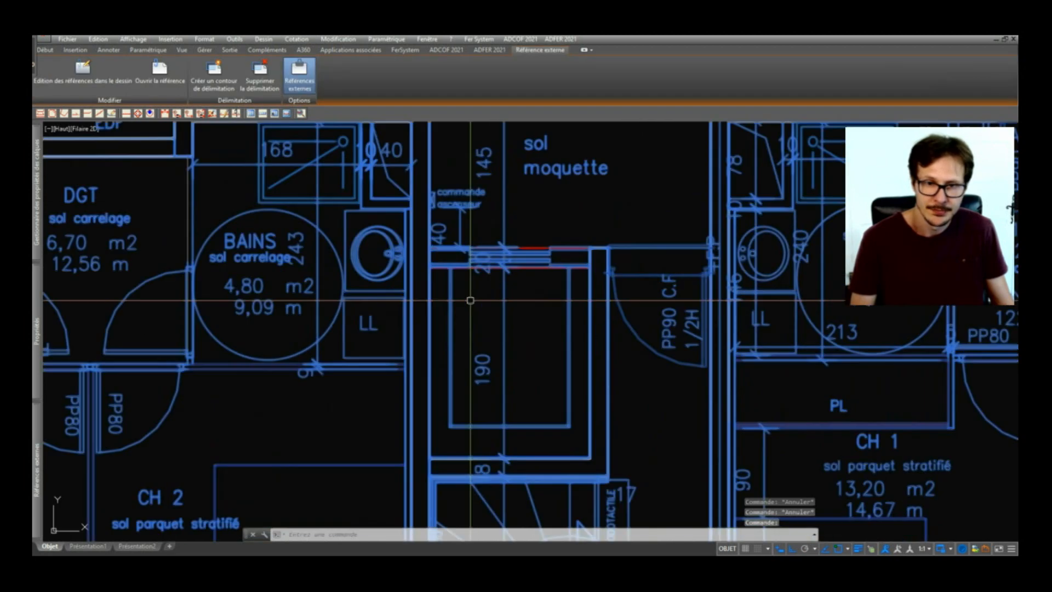
key(Escape)
scroll(471, 296, down, 6)
key(Escape)
scroll(842, 224, up, 4)
middle_drag(826, 244, 709, 350)
scroll(663, 329, down, 2)
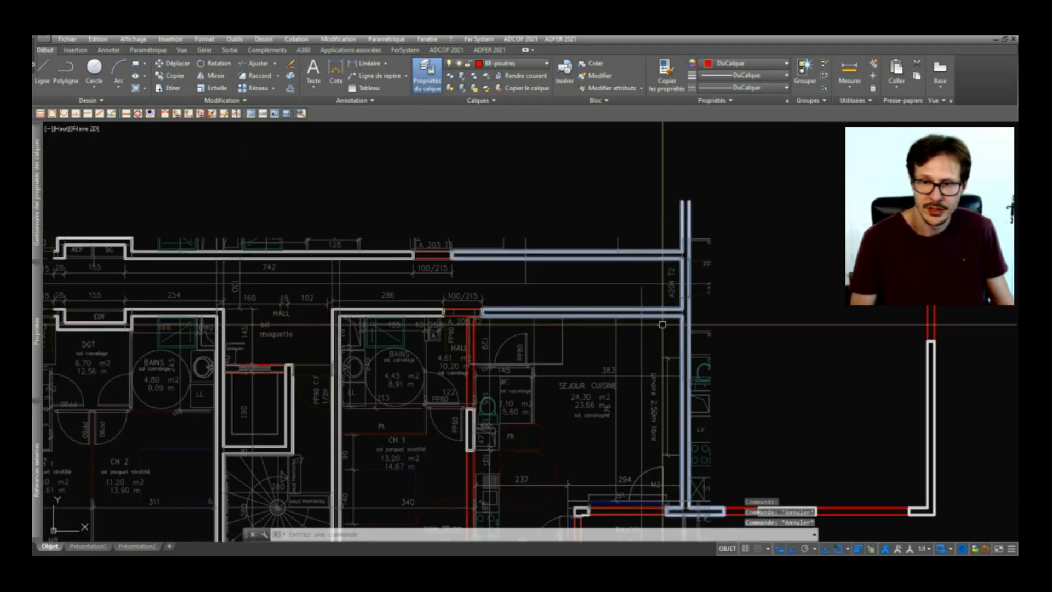
- Select the 04 BAT A R+2 reference to check its extents against the copied walls east of it
click(689, 299)
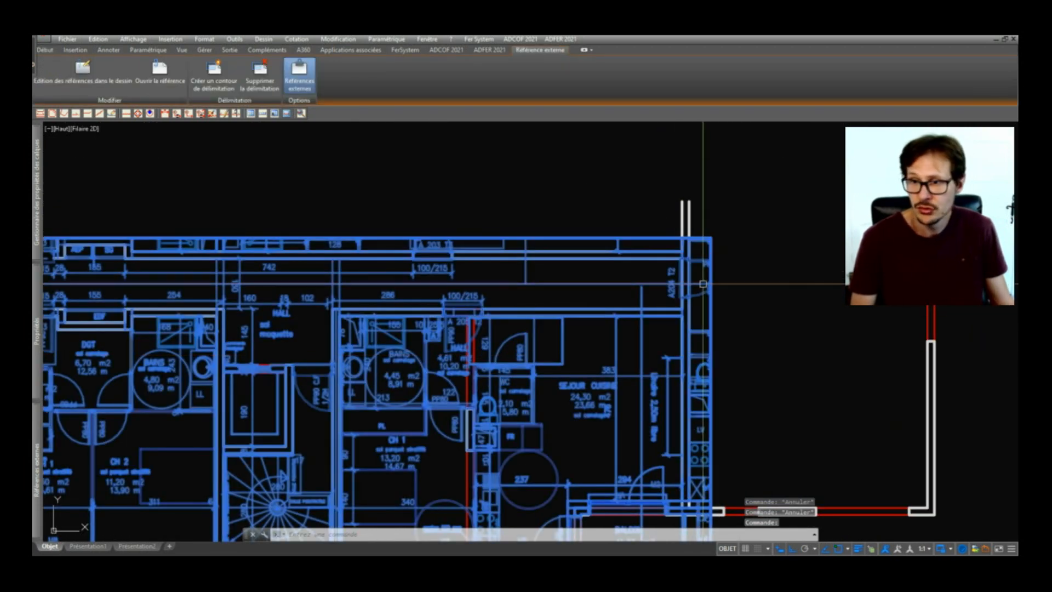
key(Escape)
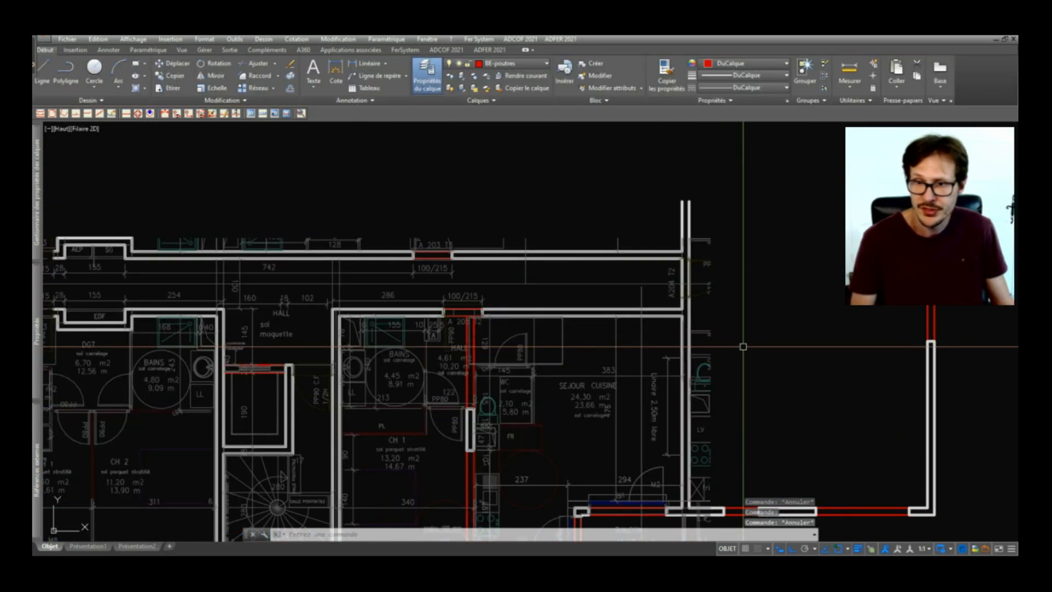
click(706, 239)
scroll(709, 249, down, 4)
key(Escape)
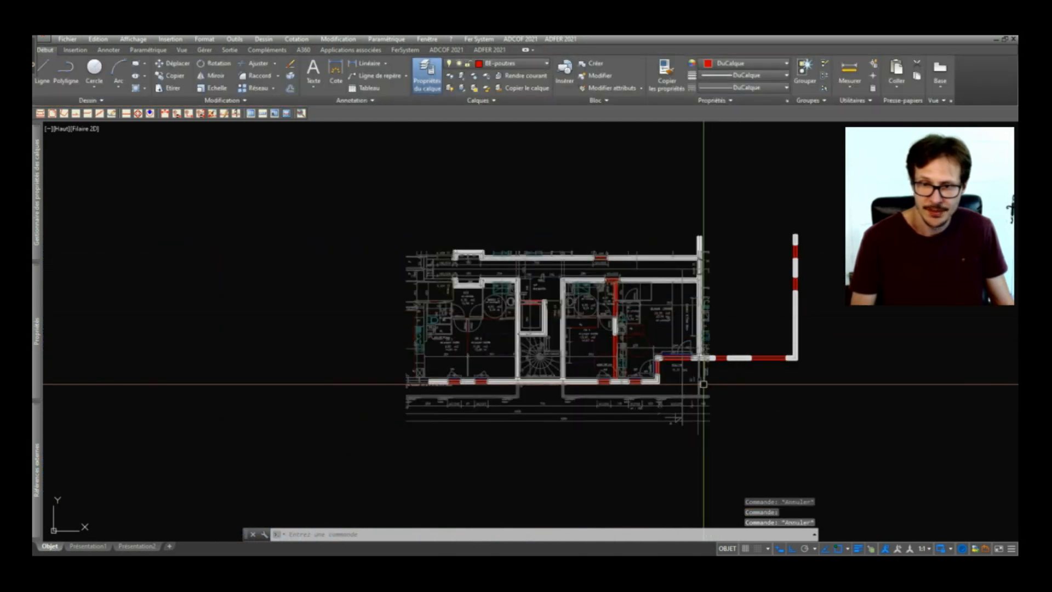
click(699, 237)
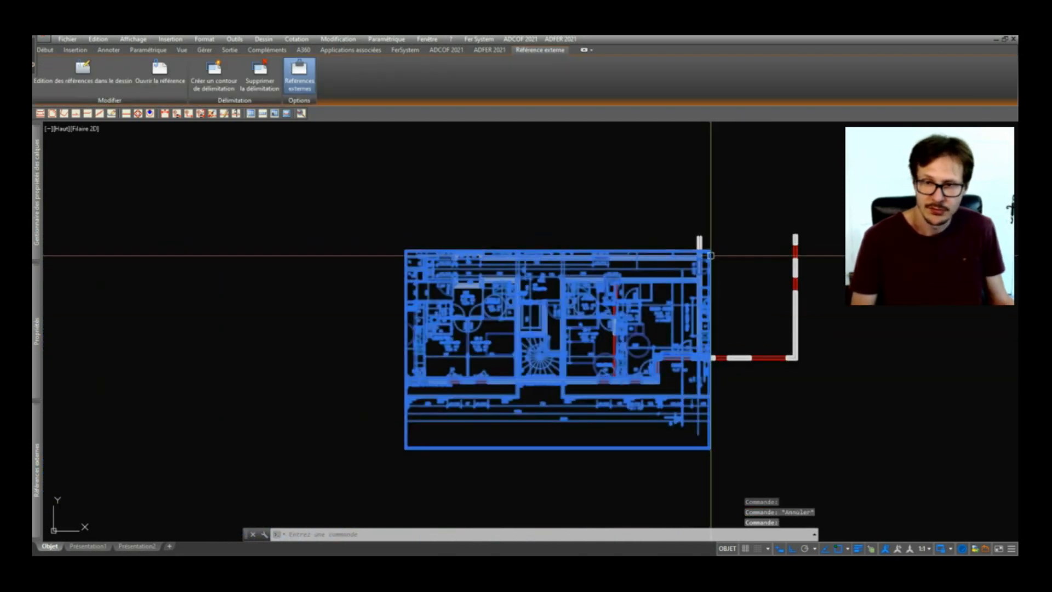
key(Escape)
scroll(615, 307, down, 4)
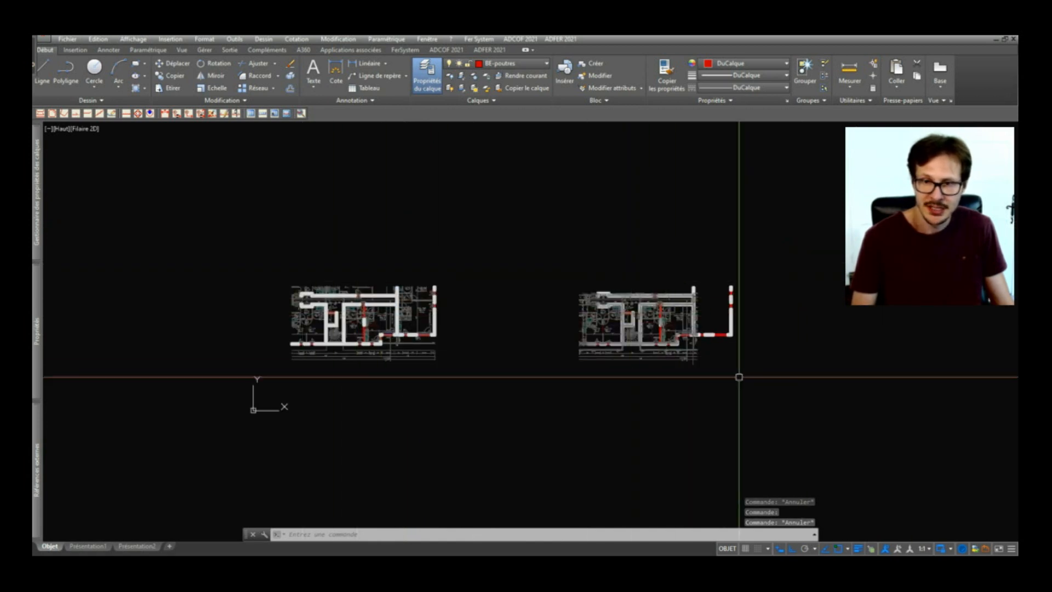
scroll(706, 300, up, 2)
scroll(652, 317, up, 4)
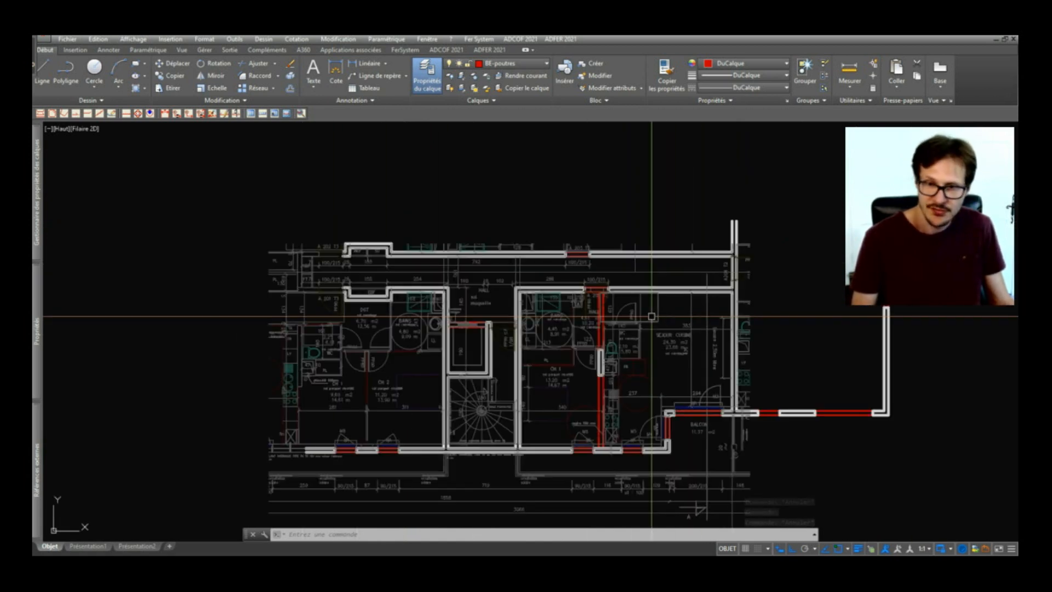
text(xdelim)
key(Return)
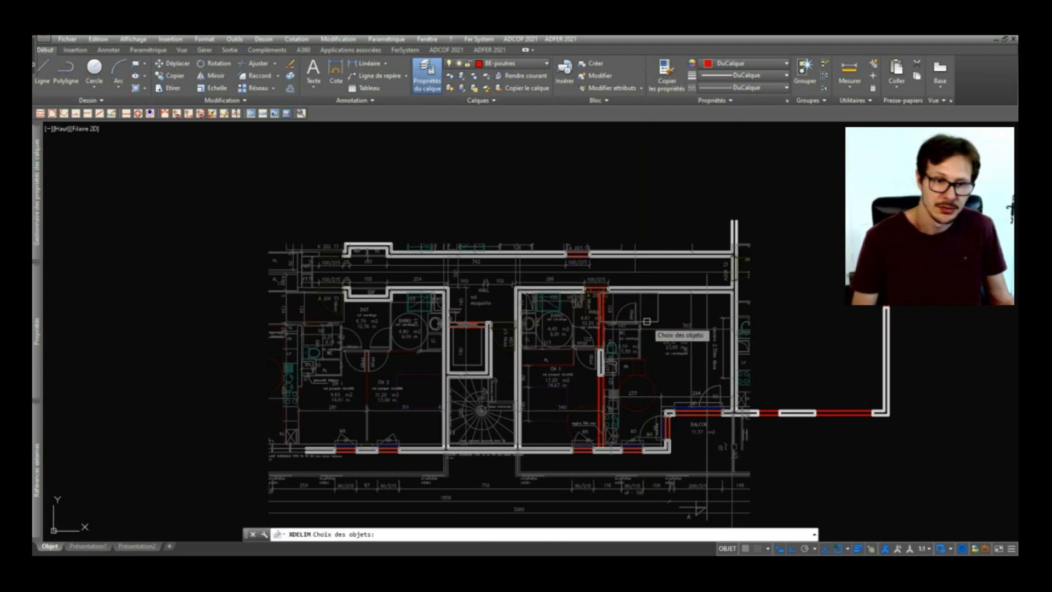
key(Escape)
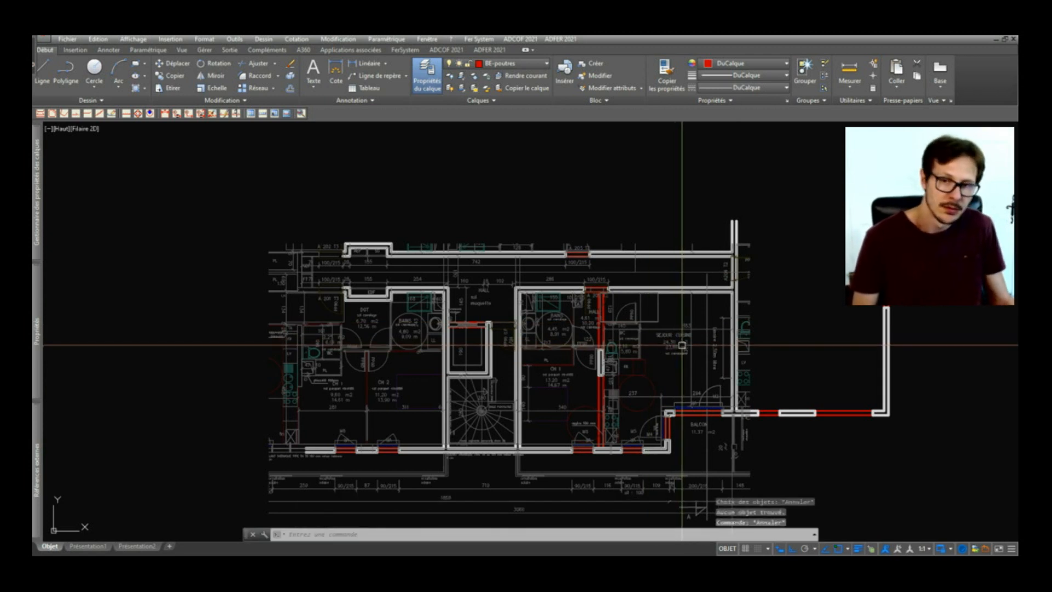
- Unlock the layer holding the 04 BAT A R+2 reference
text(dv)
key(Return)
click(678, 345)
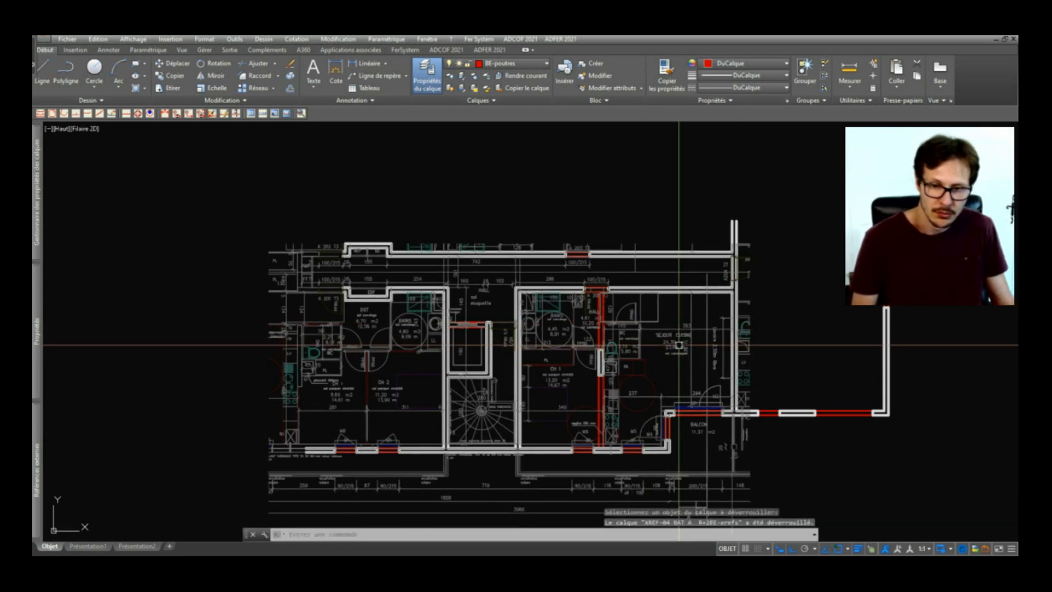
text(dev)
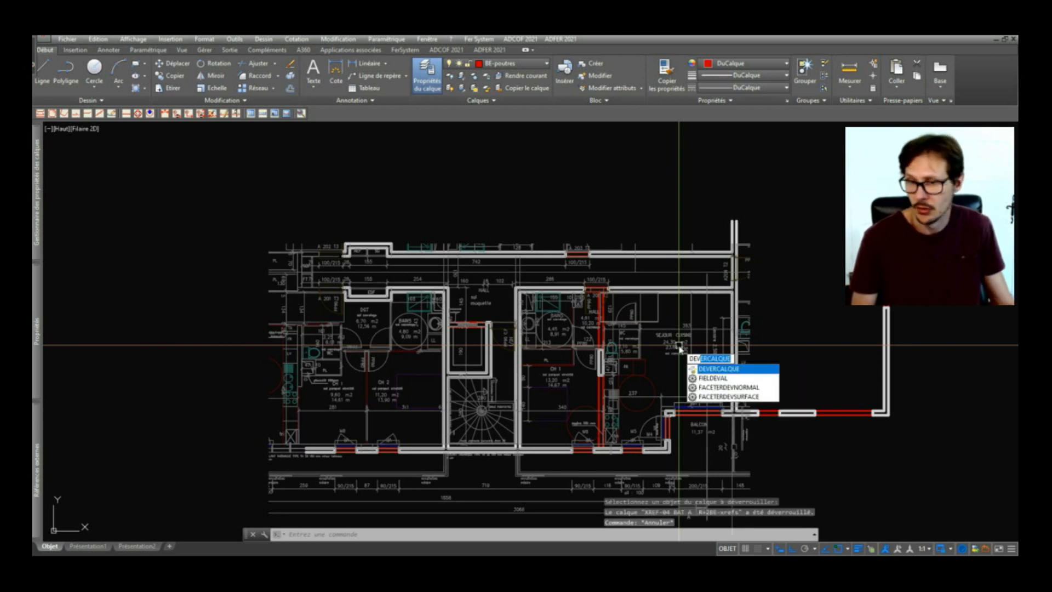
key(Escape)
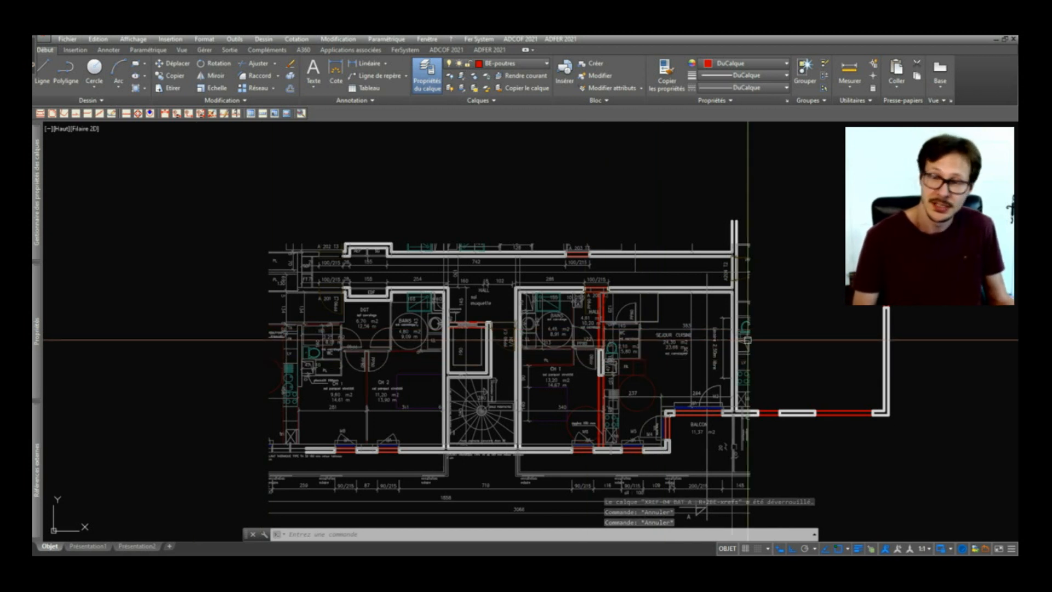
- Clip the 04 BAT A R+2 reference with a rectangular XDELIM boundary enclosing the whole copied plan, including the eastern walls
click(691, 341)
scroll(689, 244, down, 4)
middle_drag(722, 302, 678, 320)
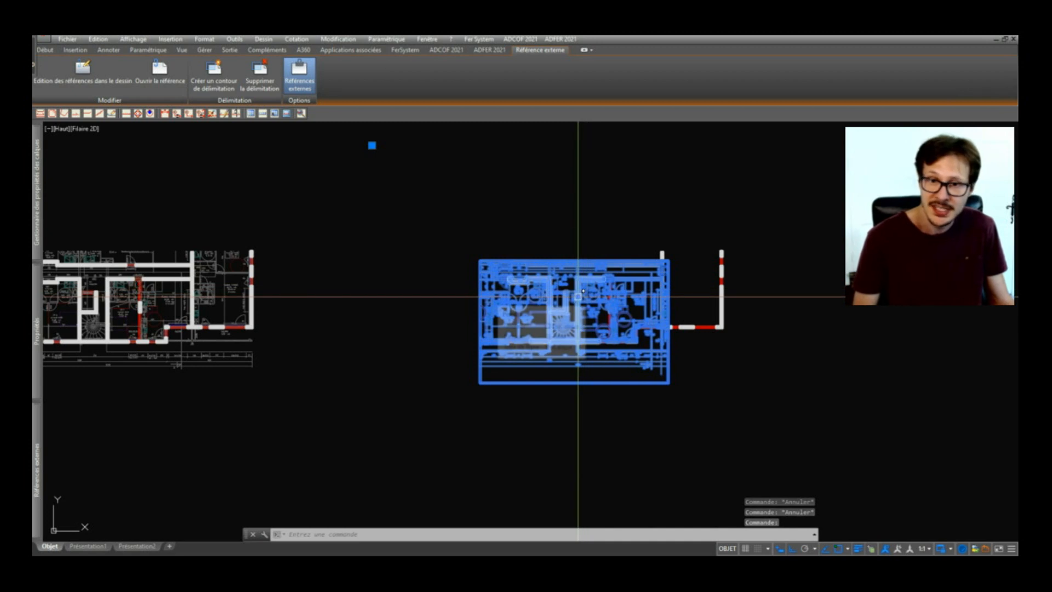
key(space)
key(space)
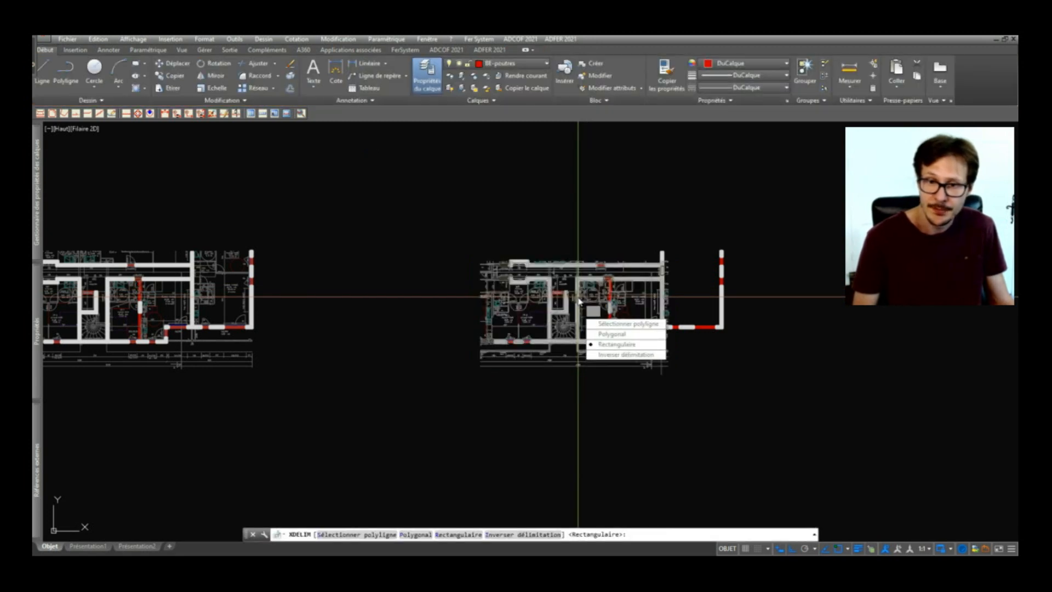
click(661, 344)
click(479, 224)
click(749, 367)
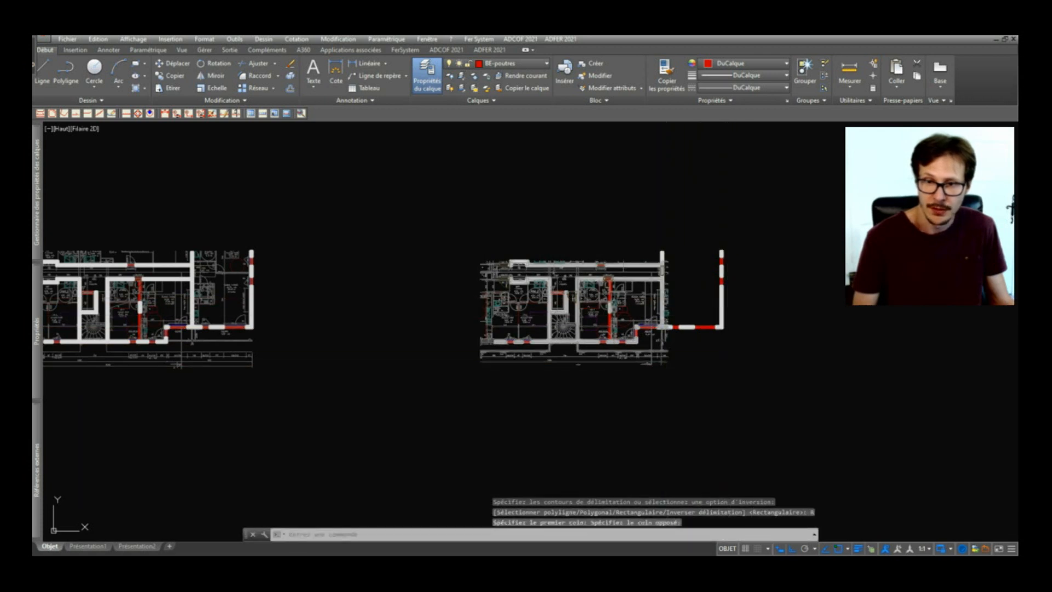
- Select the 04 BAT A R+2 reference and examine its content against the new clipping boundary near the eastern walls
click(722, 234)
scroll(687, 273, up, 5)
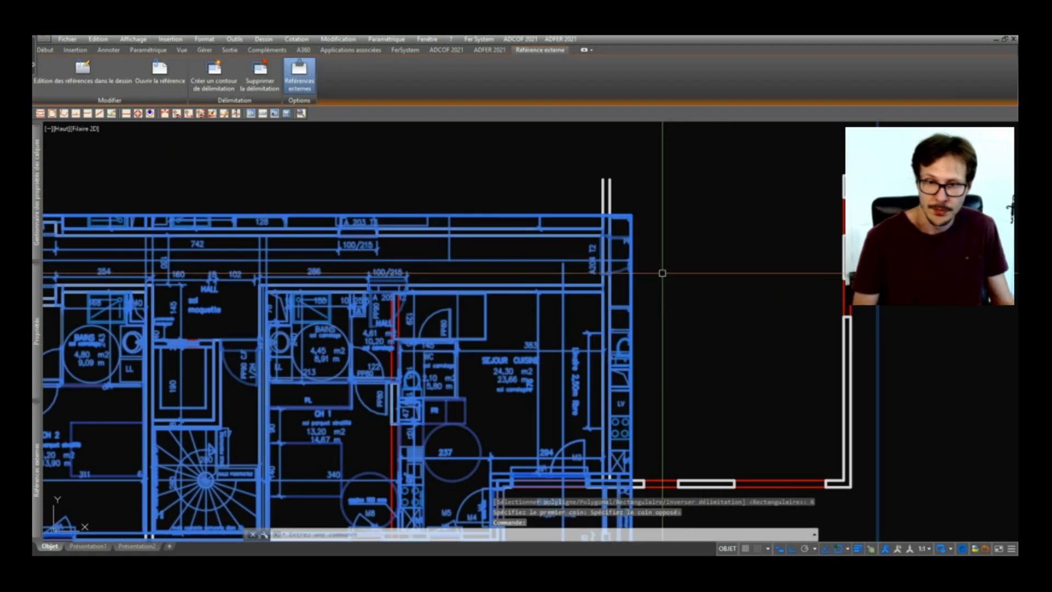
scroll(663, 273, down, 5)
key(Escape)
click(564, 405)
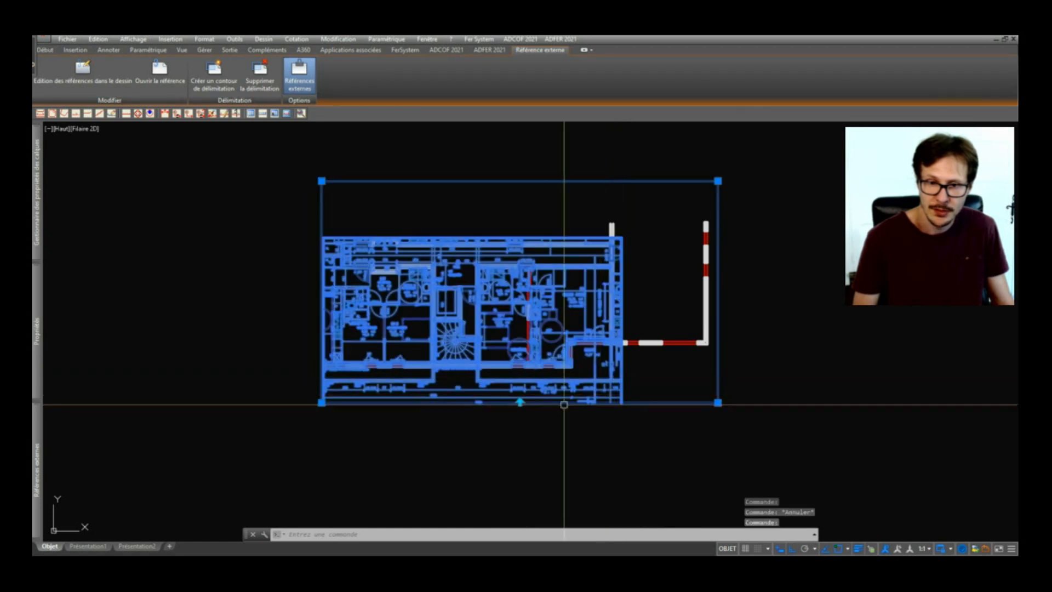
scroll(564, 404, up, 4)
scroll(739, 384, down, 4)
scroll(755, 271, up, 4)
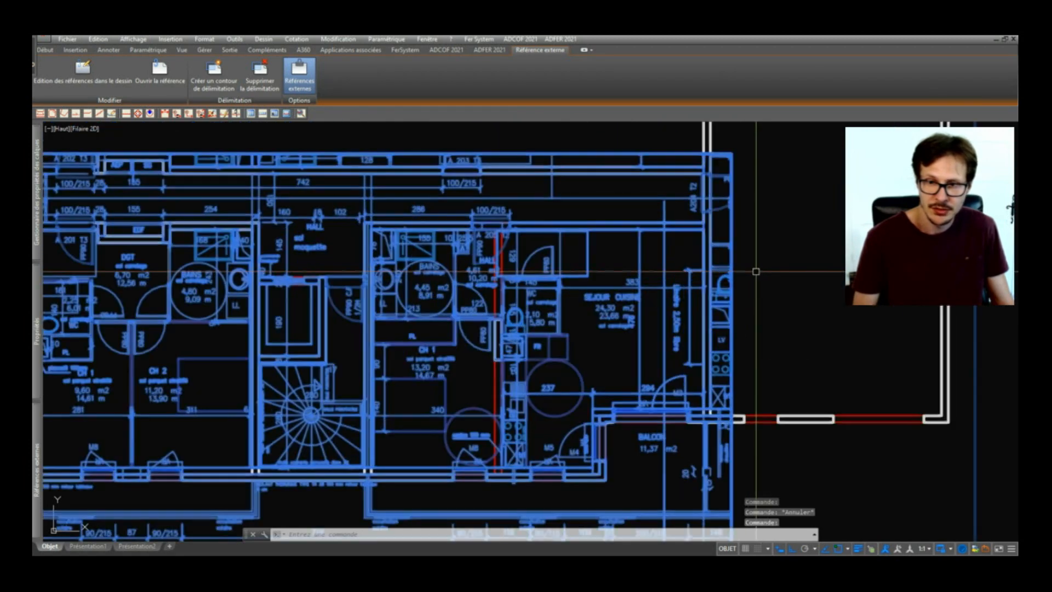
scroll(755, 272, down, 4)
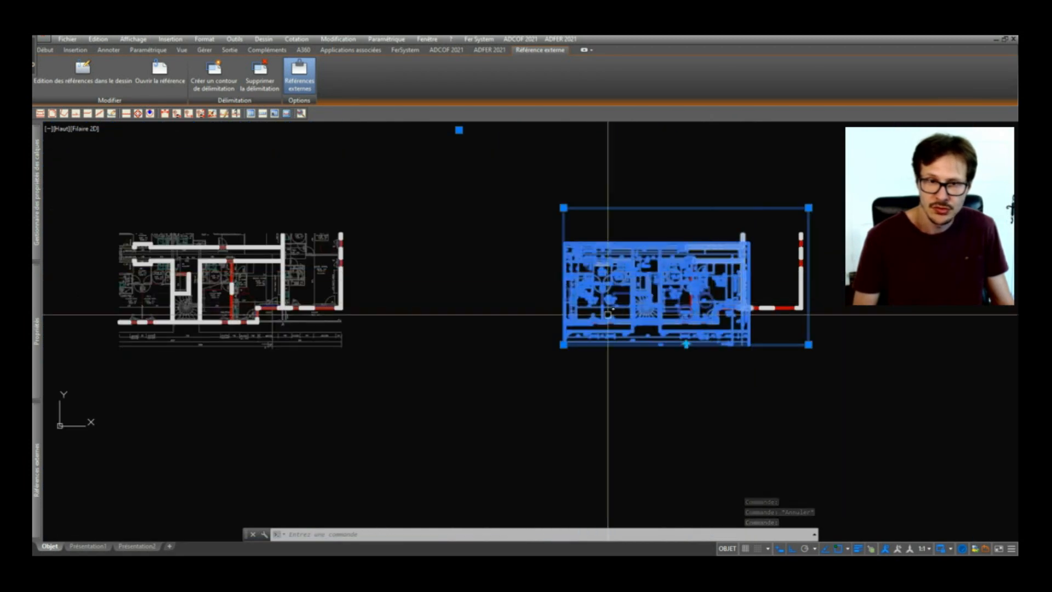
- Open the source drawing of the selected 04 BAT A R+2 reference
scroll(573, 296, down, 2)
scroll(623, 271, up, 4)
right_click(623, 272)
click(645, 301)
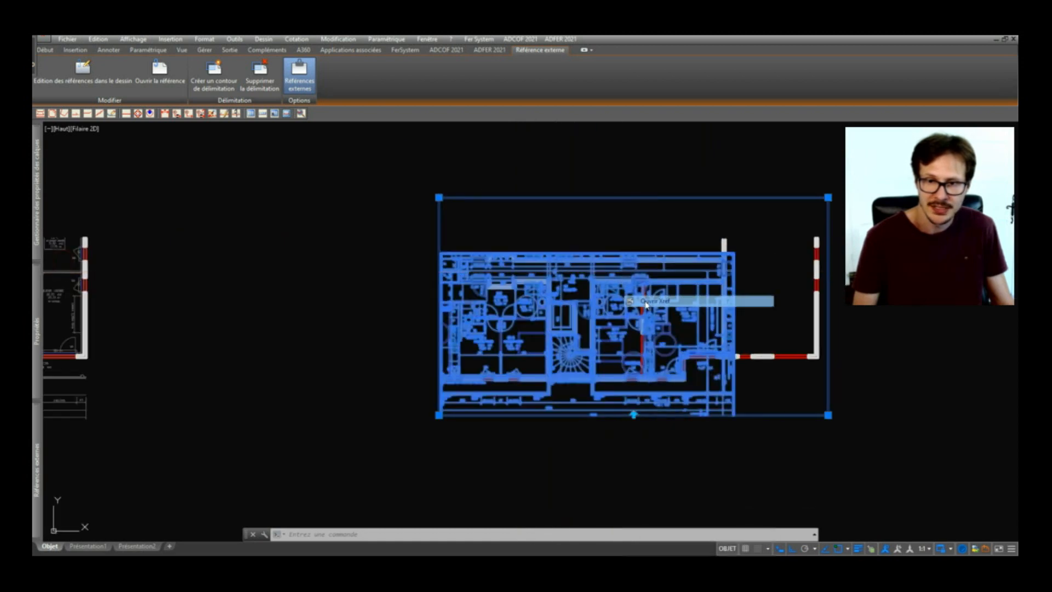
- Stretch the upper-right corner of the plan's clipping boundary outward to include the eastern part, and save the reference drawing
click(724, 247)
click(601, 287)
scroll(676, 251, down, 2)
click(683, 242)
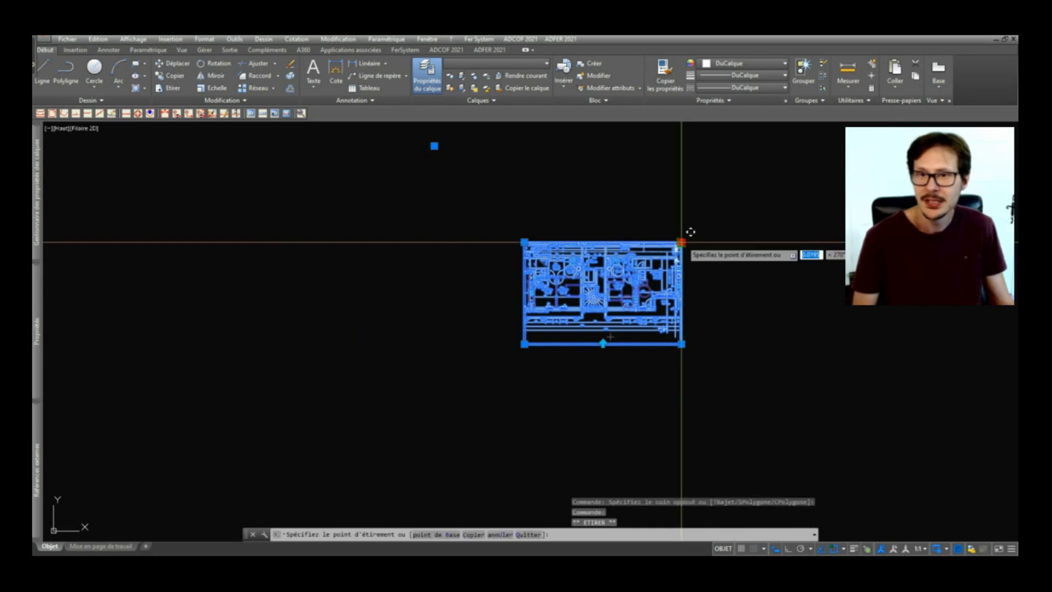
key(Escape)
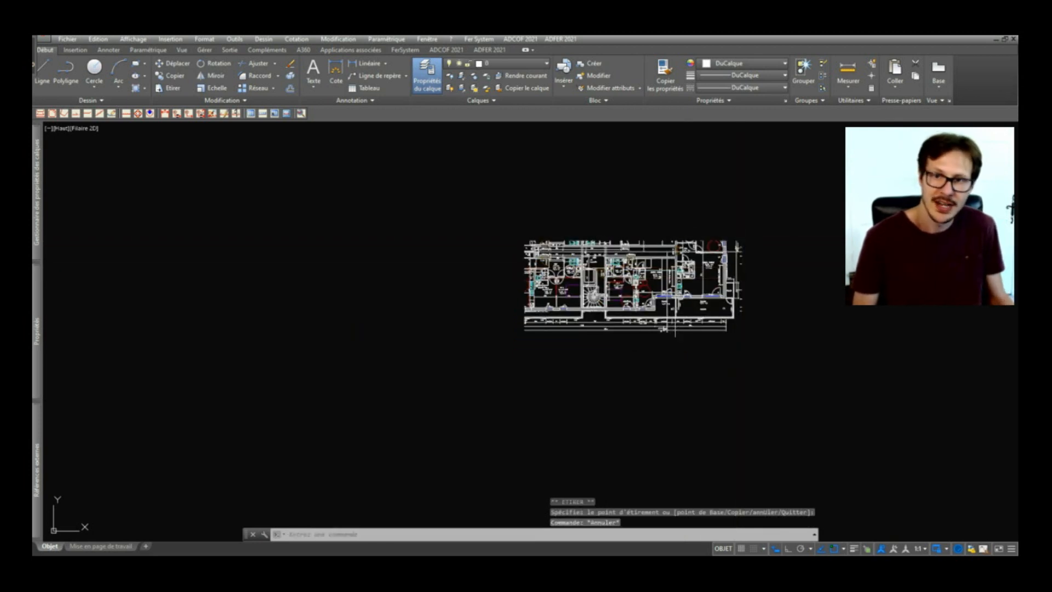
key(ctrl+s)
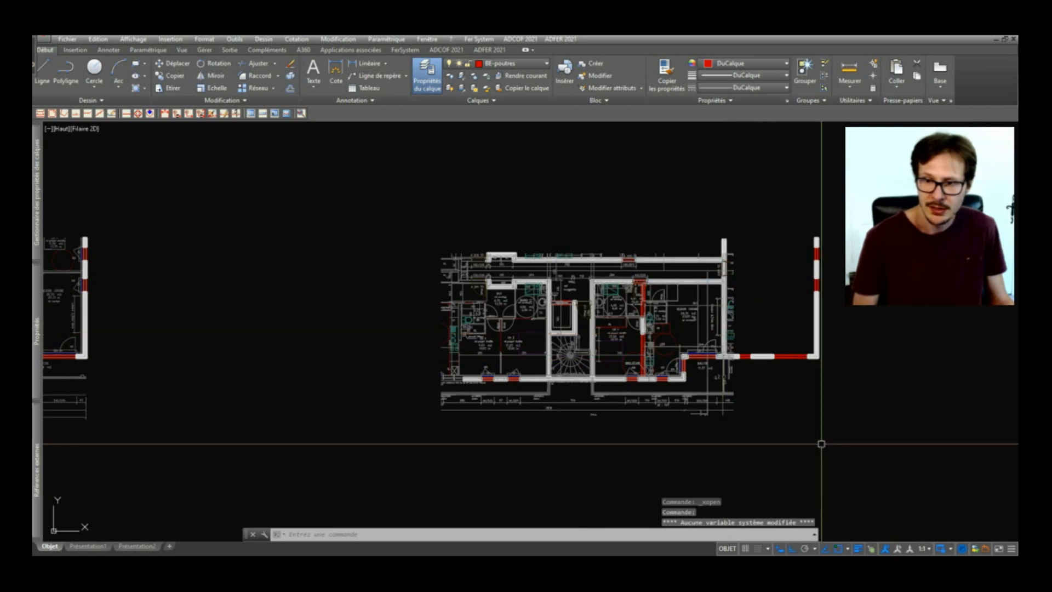
- Reload the 04 BAT A R+2 external reference in the formwork drawing
click(863, 460)
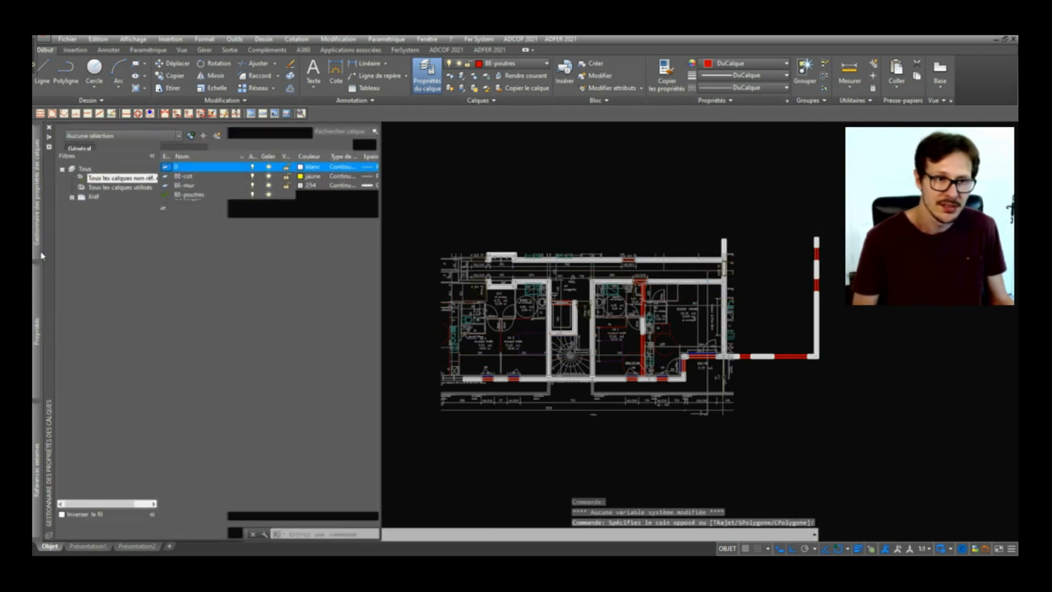
mouse_move(37, 278)
mouse_move(40, 416)
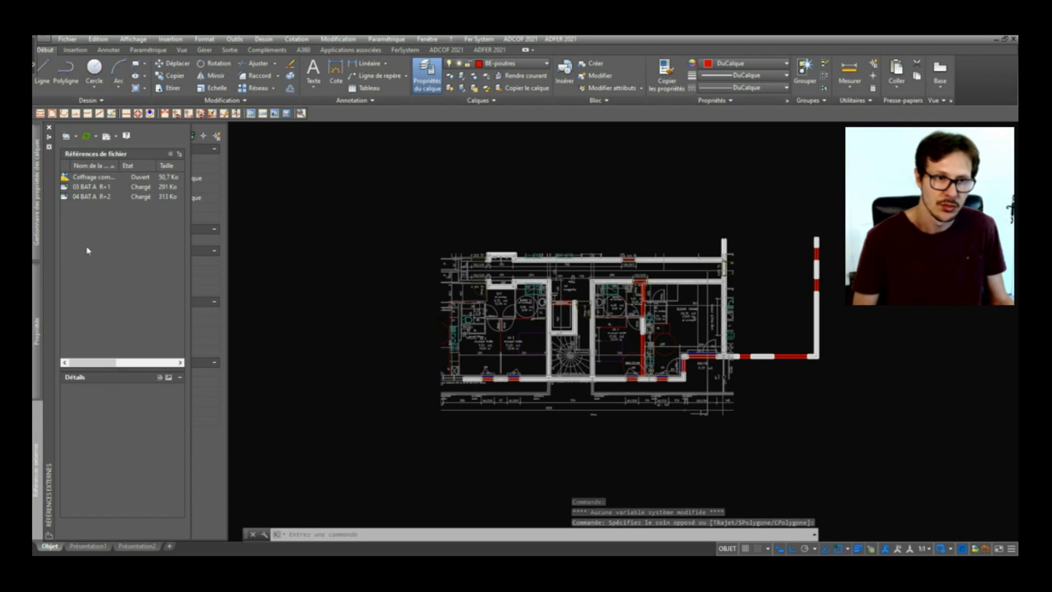
click(100, 196)
right_click(100, 196)
click(152, 238)
scroll(724, 312, up, 5)
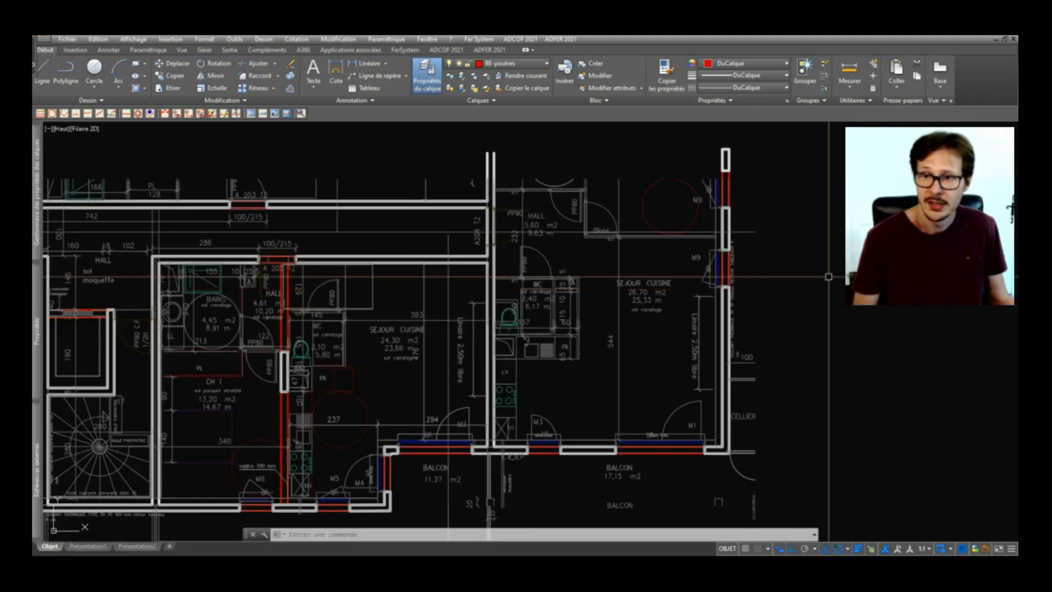
- Check the upper end of the copied eastern wall against the clipping, and open the R+2 reference's source drawing
click(725, 160)
scroll(732, 160, up, 4)
scroll(728, 170, down, 7)
scroll(613, 300, up, 4)
right_click(613, 301)
click(648, 304)
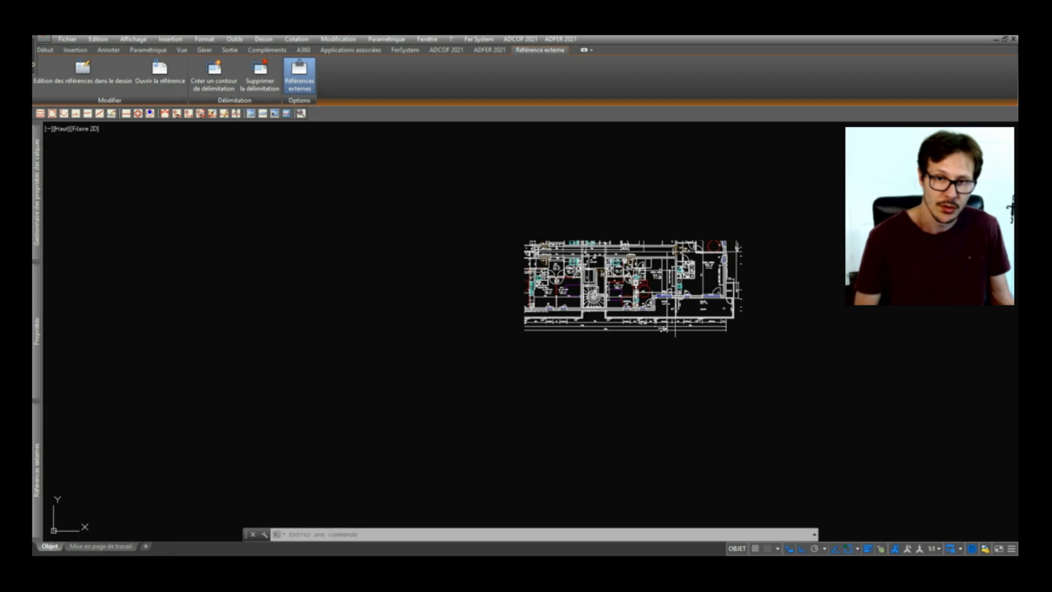
- Stretch the upper edge of the plan's clipping boundary upward in the reference drawing, save it and close it
click(660, 249)
scroll(656, 230, up, 2)
click(795, 245)
click(802, 226)
key(Escape)
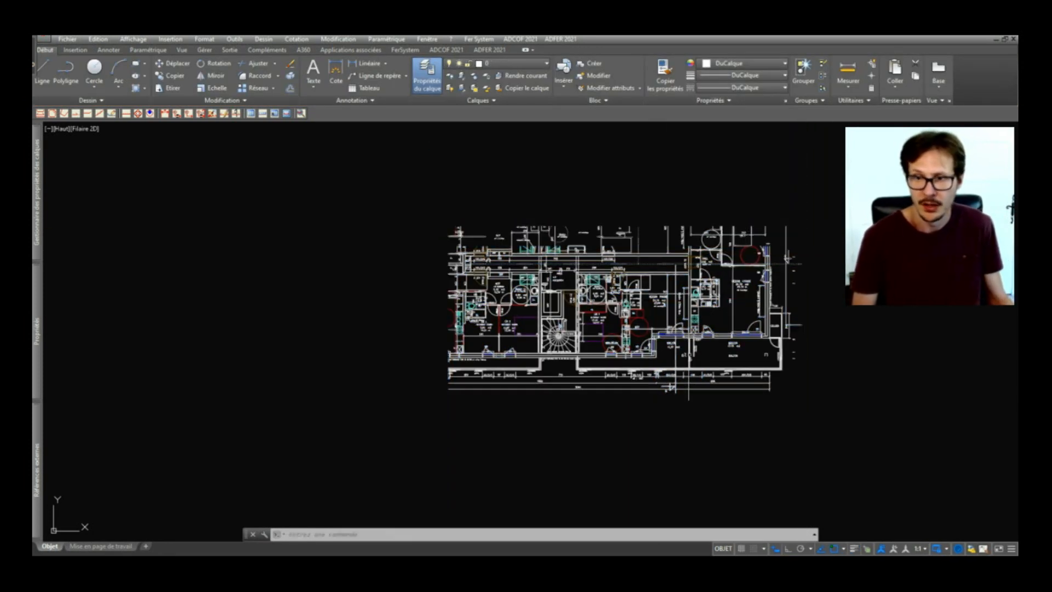
click(1013, 40)
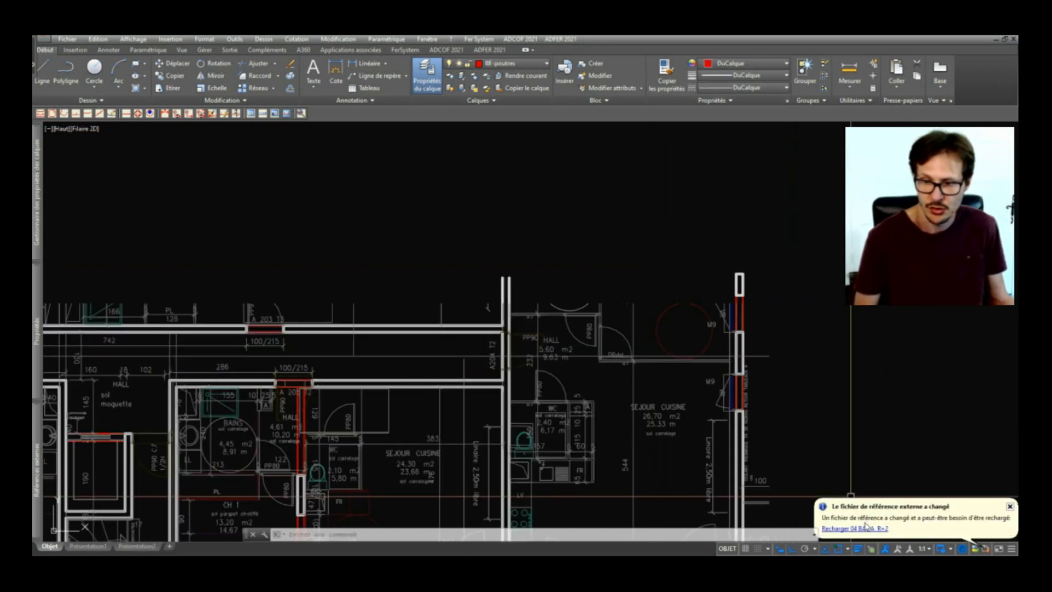
- Reload the changed 04 BAT A R+2 reference and inspect its extended clipping above the copied walls
click(855, 528)
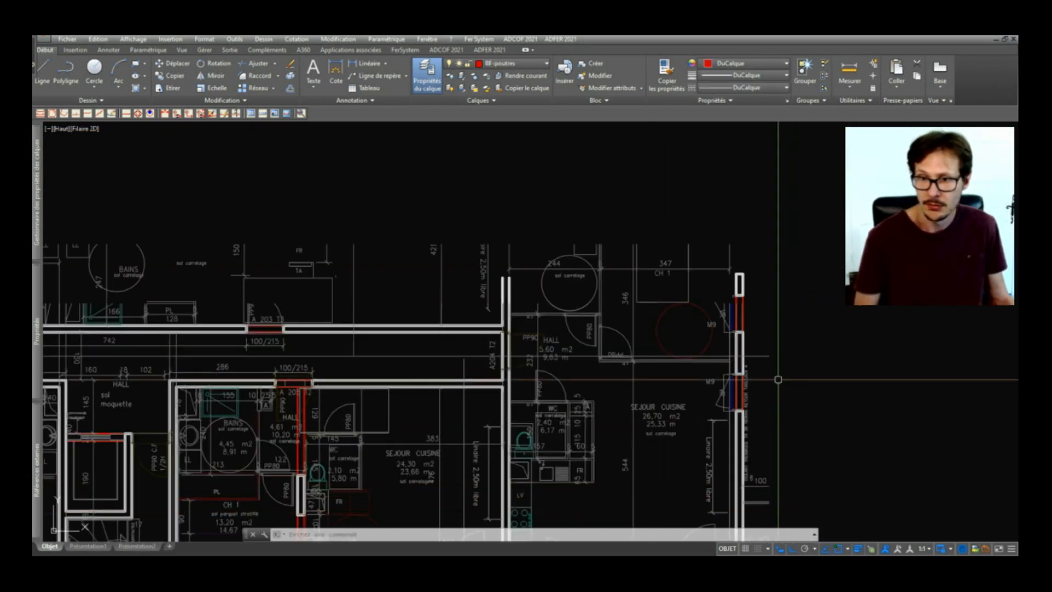
click(731, 246)
scroll(799, 185, down, 2)
scroll(684, 274, down, 2)
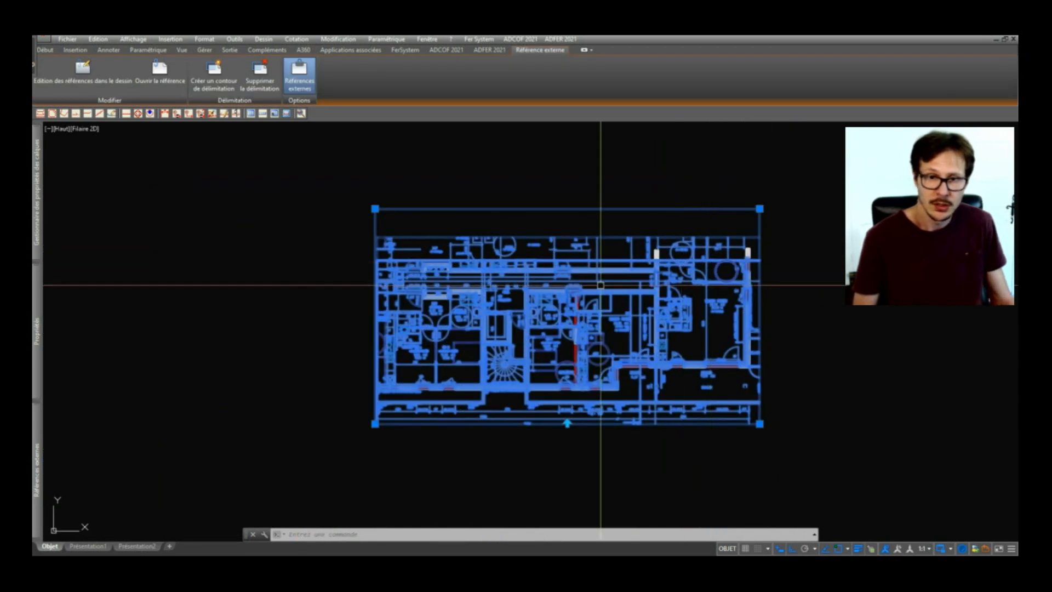
scroll(745, 223, up, 6)
scroll(733, 222, up, 3)
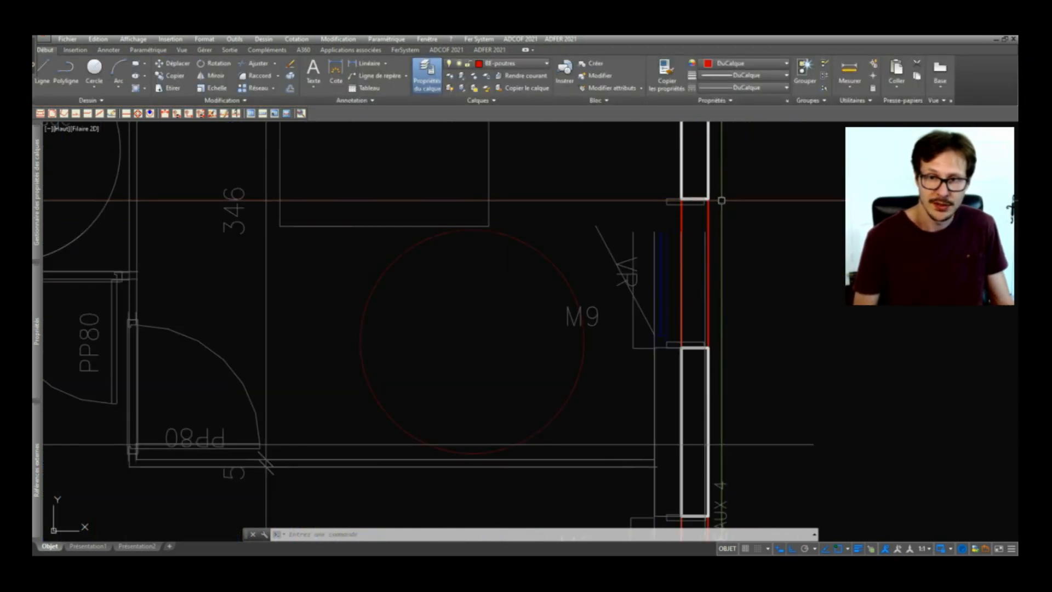
- Compare the copied walls with the R+2 reference at the upper M9 opening and along the northern corridor wall
click(702, 231)
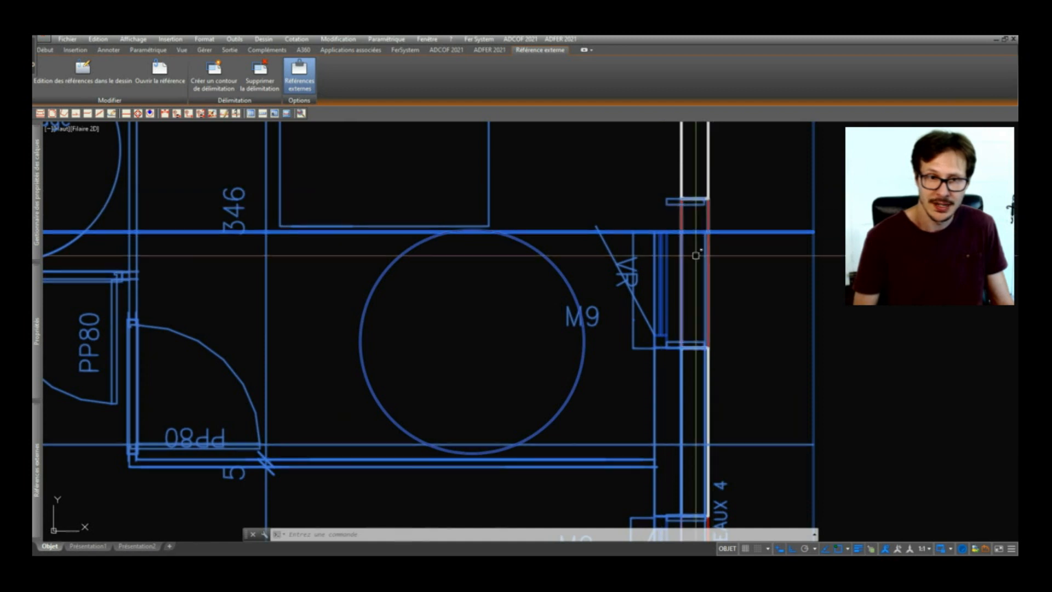
scroll(704, 236, down, 5)
scroll(446, 250, up, 4)
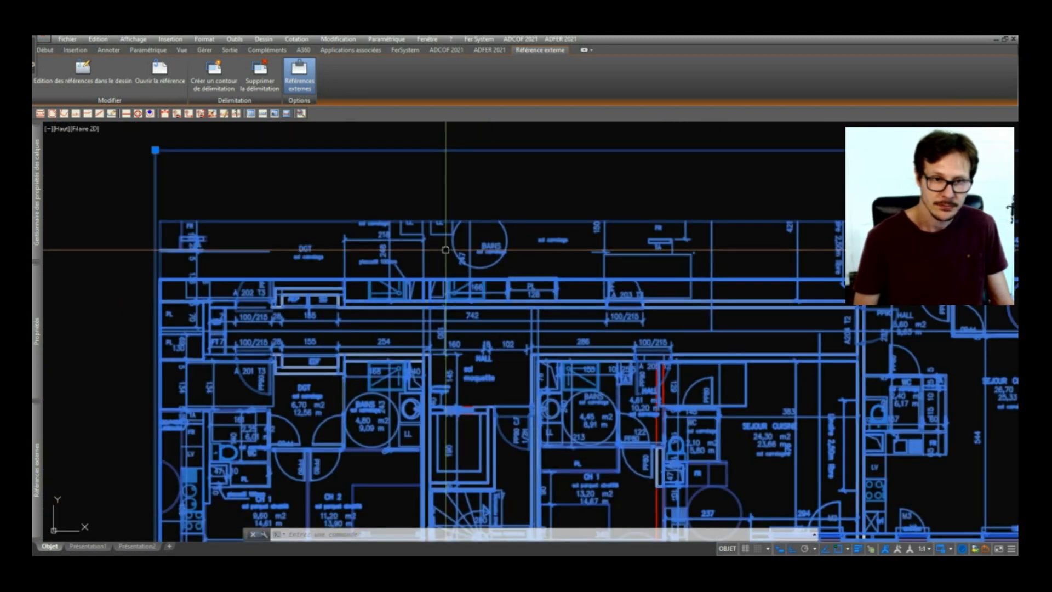
key(Escape)
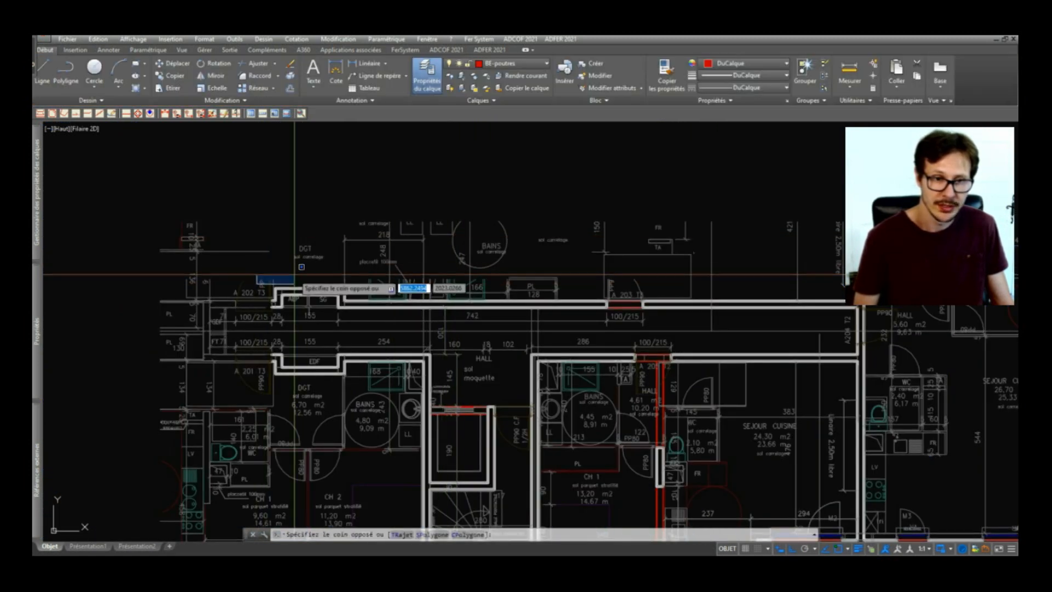
click(279, 286)
scroll(409, 310, down, 5)
scroll(400, 315, up, 4)
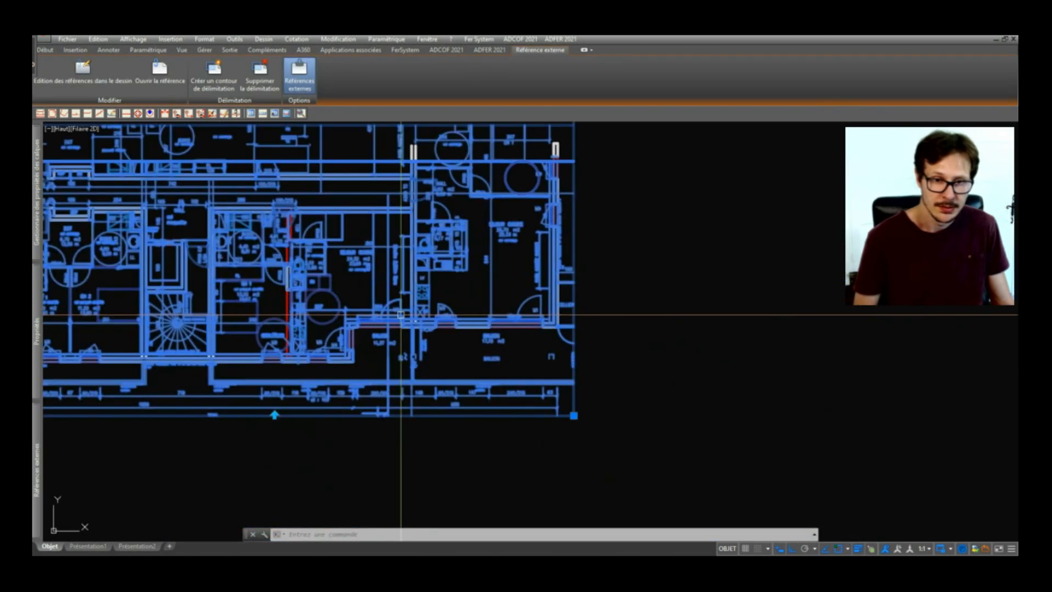
- Examine the copied eastern facade wall and its lower M9 window opening against the R+2 reference
scroll(567, 209, up, 3)
scroll(567, 210, down, 4)
scroll(583, 288, up, 3)
scroll(624, 240, down, 2)
scroll(618, 243, up, 3)
scroll(618, 243, up, 2)
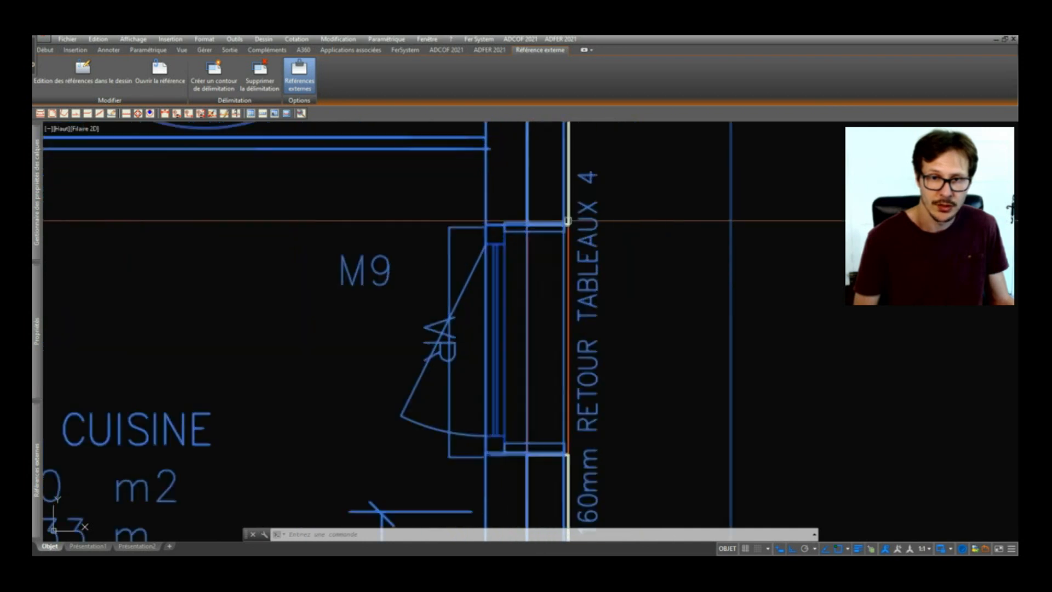
click(574, 236)
key(Escape)
click(585, 219)
scroll(702, 213, down, 4)
scroll(740, 403, up, 5)
mouse_move(549, 417)
middle_down()
mouse_move(583, 397)
mouse_move(908, 298)
middle_up()
scroll(690, 269, up, 5)
scroll(682, 287, down, 6)
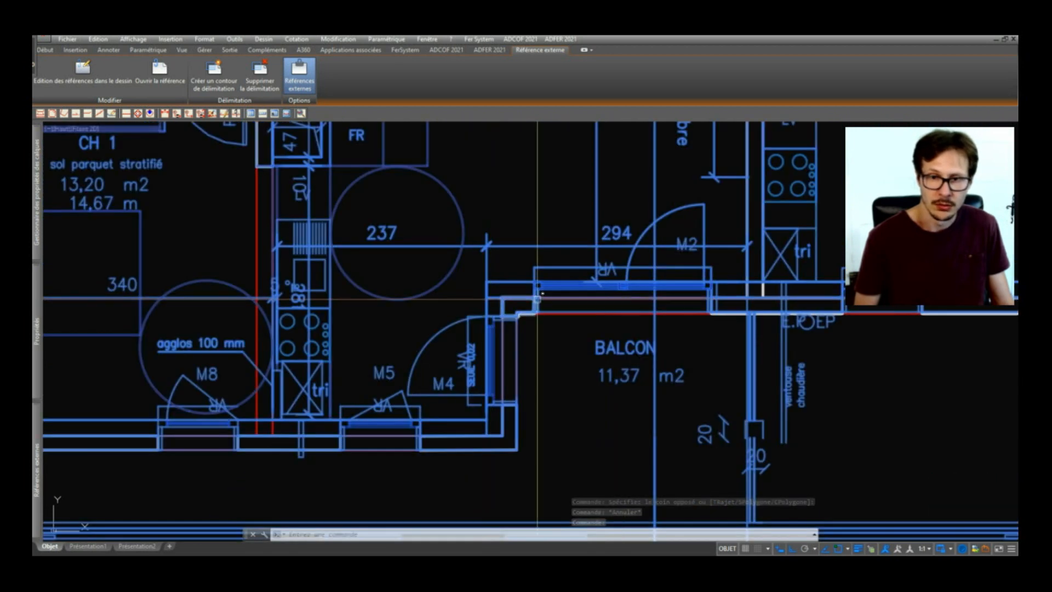
- Examine the copied facade walls around the 11,37 m2 balcony and the lift shaft against the R+2 reference
scroll(767, 307, up, 4)
scroll(821, 269, down, 6)
scroll(475, 336, up, 4)
middle_drag(474, 336, 998, 359)
scroll(722, 387, down, 2)
middle_drag(488, 294, 587, 423)
key(Escape)
scroll(550, 343, down, 2)
scroll(553, 188, up, 2)
middle_drag(553, 188, 557, 243)
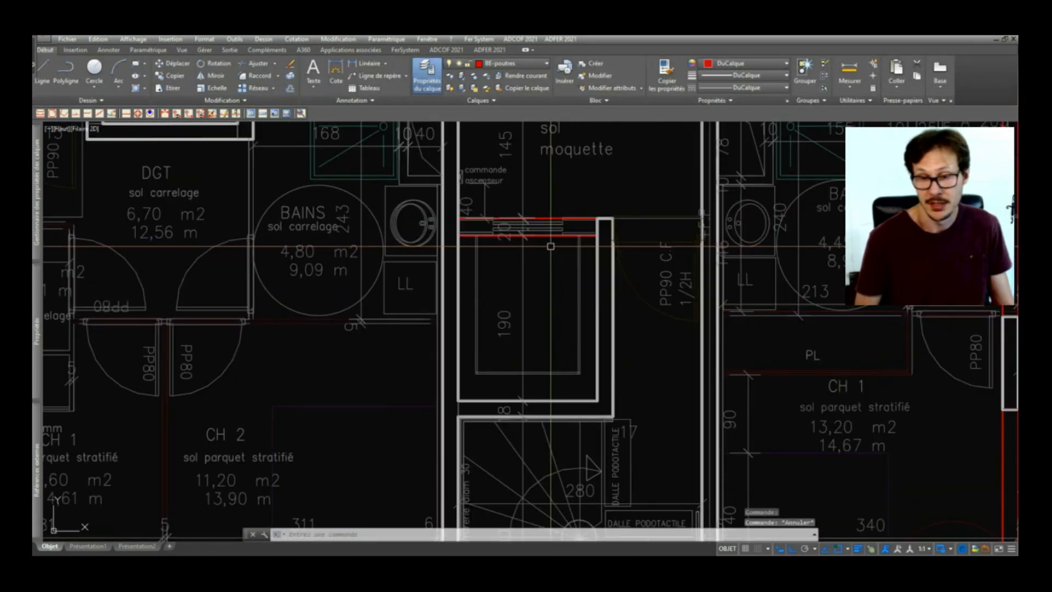
- Check the copied corridor walls and the door openings A 203 T3 and A 205 T2 against the R+2 reference
scroll(551, 246, down, 4)
scroll(395, 419, up, 6)
scroll(378, 425, down, 6)
scroll(397, 160, up, 2)
middle_drag(401, 164, 449, 279)
middle_drag(650, 283, 349, 305)
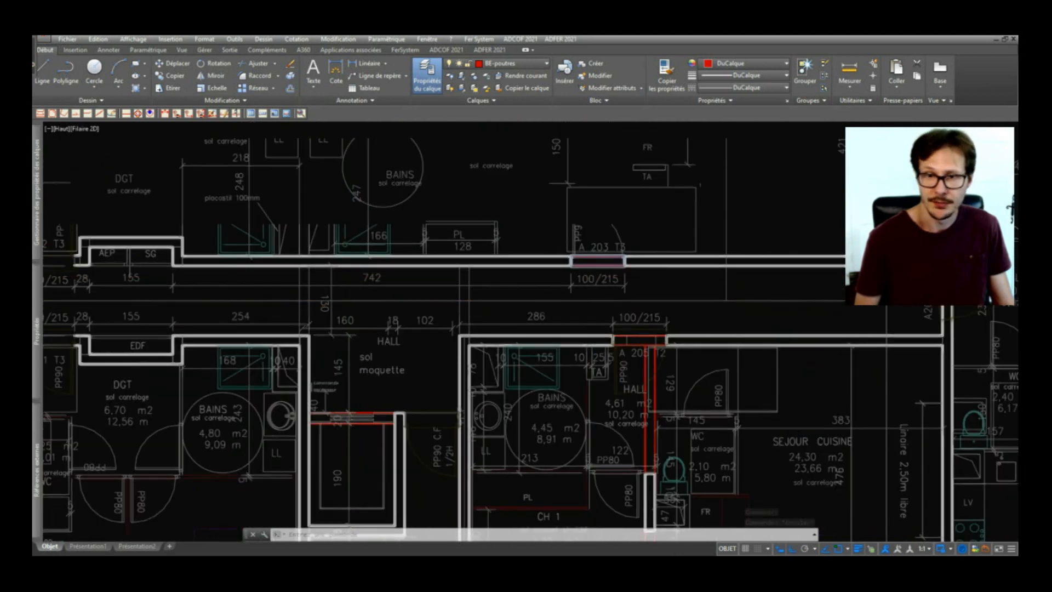
scroll(526, 310, down, 6)
scroll(634, 218, up, 5)
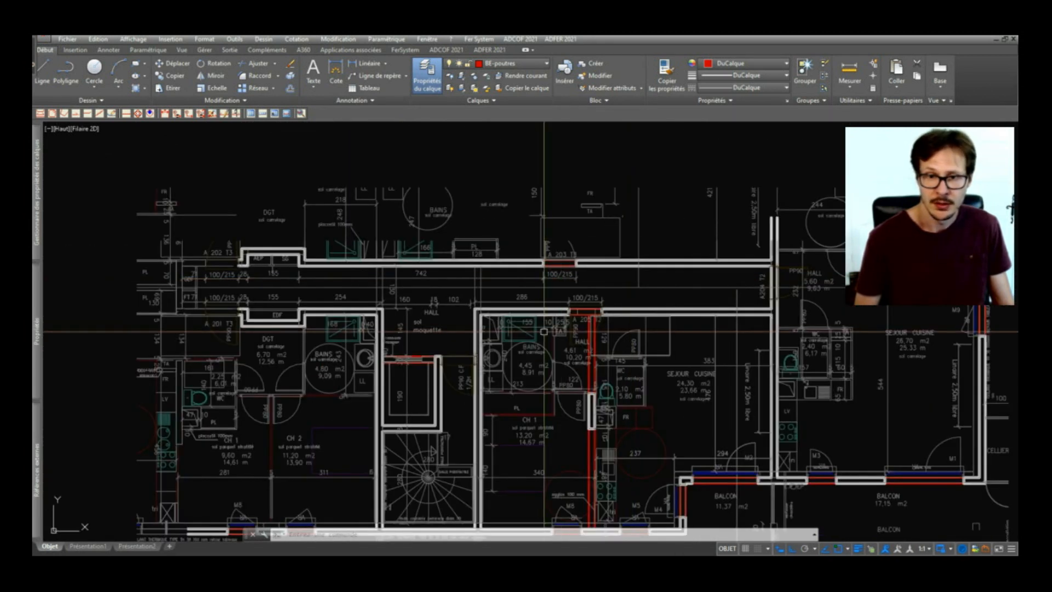
scroll(544, 331, up, 4)
click(615, 278)
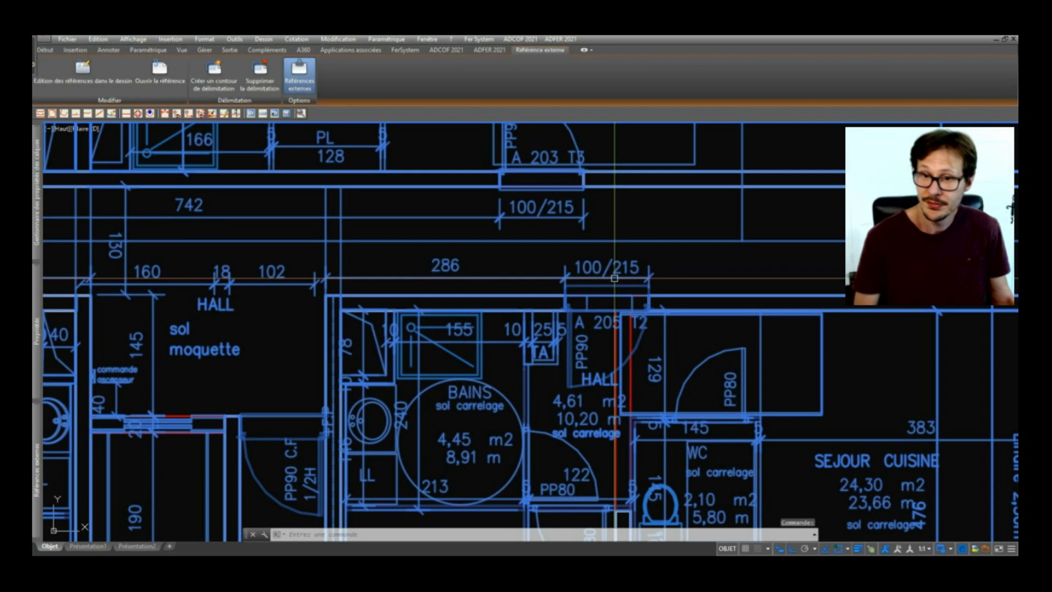
scroll(585, 274, down, 2)
middle_drag(585, 274, 583, 126)
key(Escape)
key(Escape)
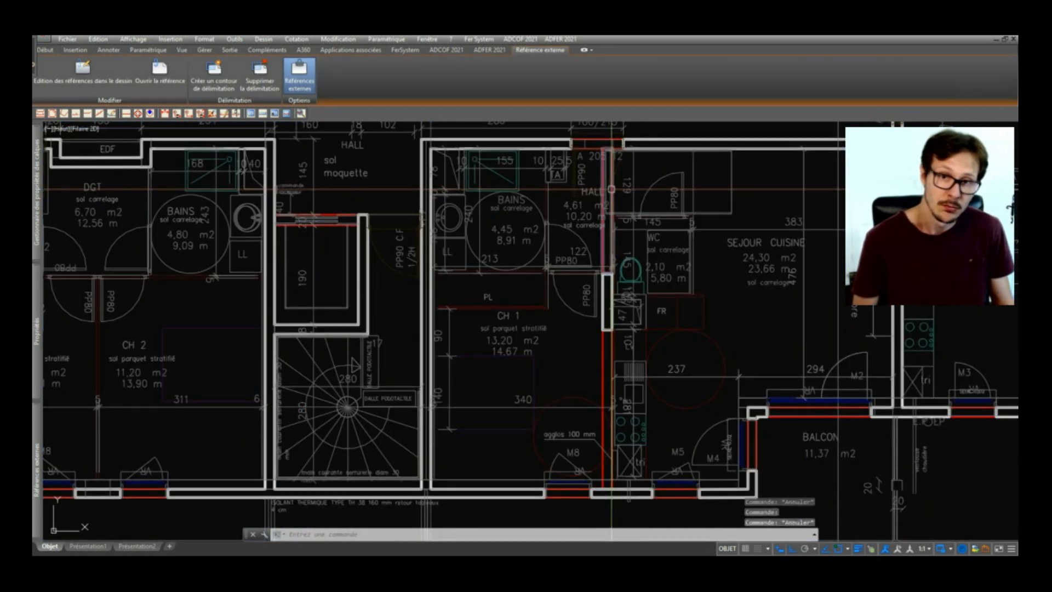
- Review the beams beside CH 1, the stairwell and hall walls, and the whole copied plan over the R+2 reference
click(603, 174)
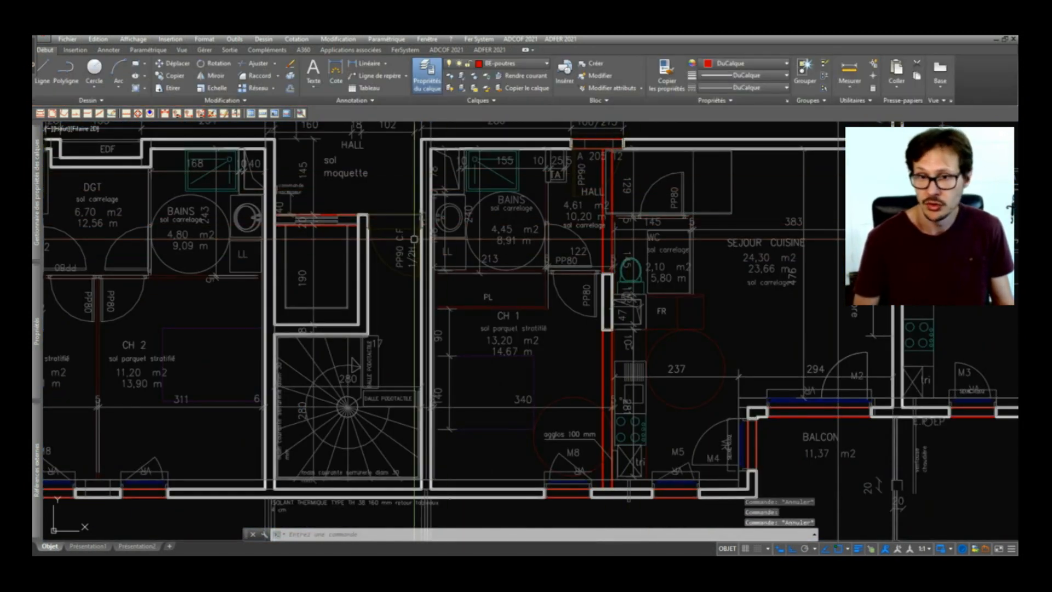
scroll(620, 301, up, 3)
scroll(597, 298, down, 6)
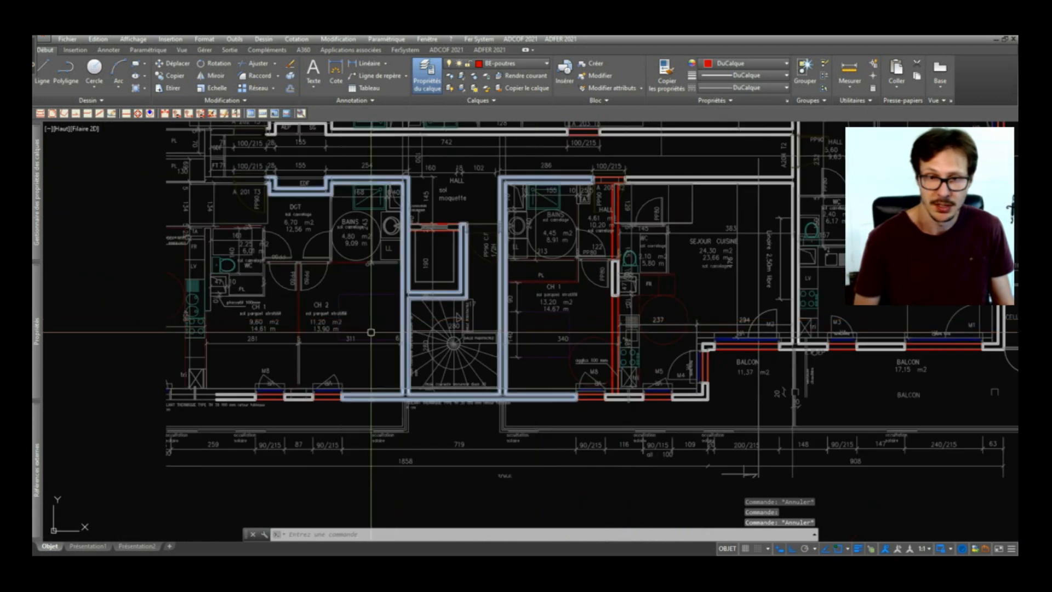
scroll(415, 241, up, 2)
middle_drag(415, 248, 403, 445)
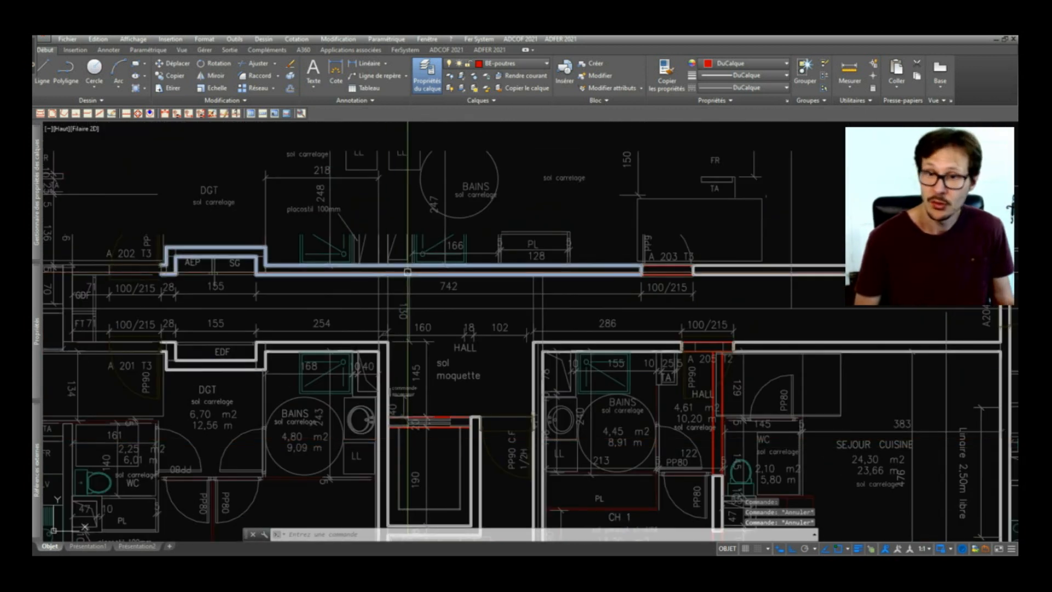
scroll(447, 200, down, 5)
scroll(502, 252, up, 5)
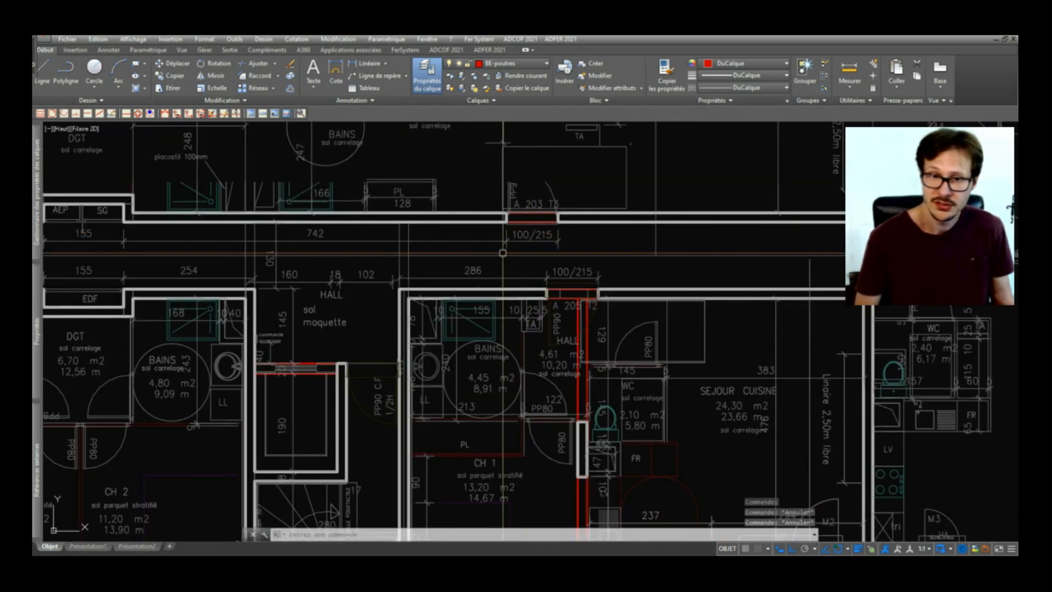
middle_drag(404, 288, 491, 292)
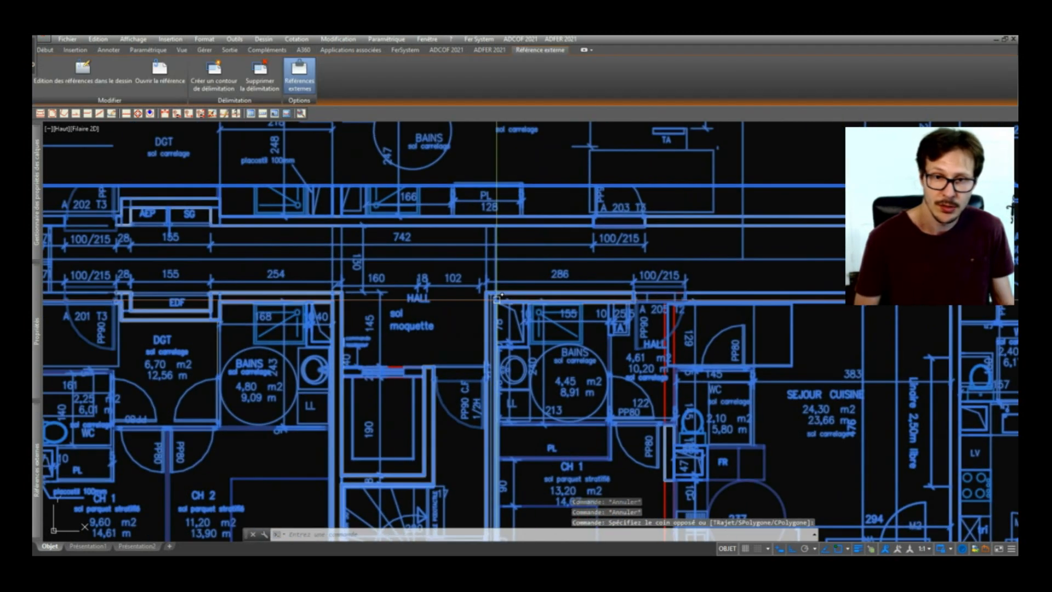
key(Escape)
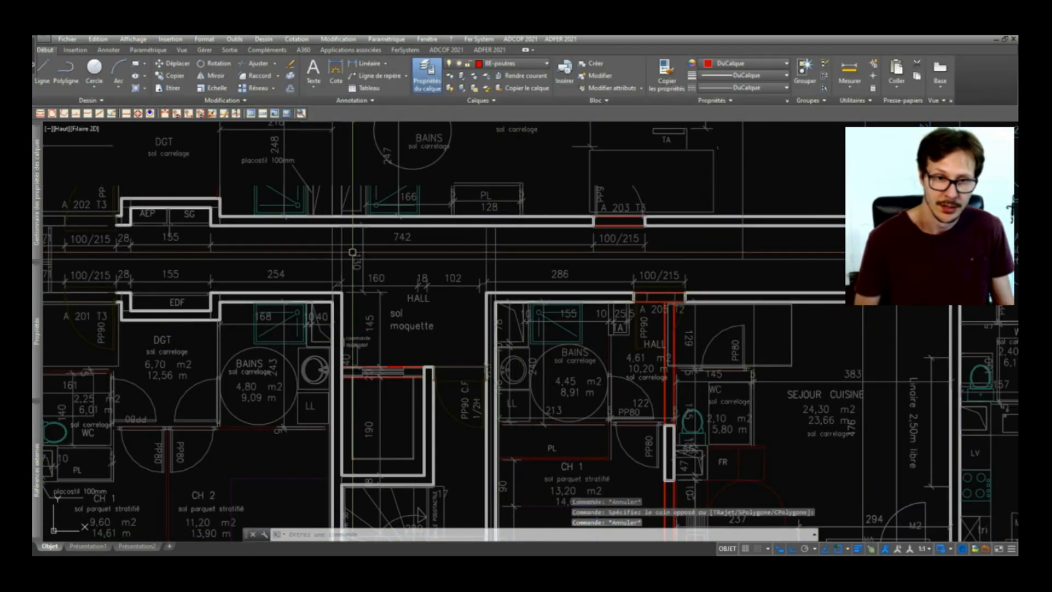
middle_drag(315, 272, 630, 245)
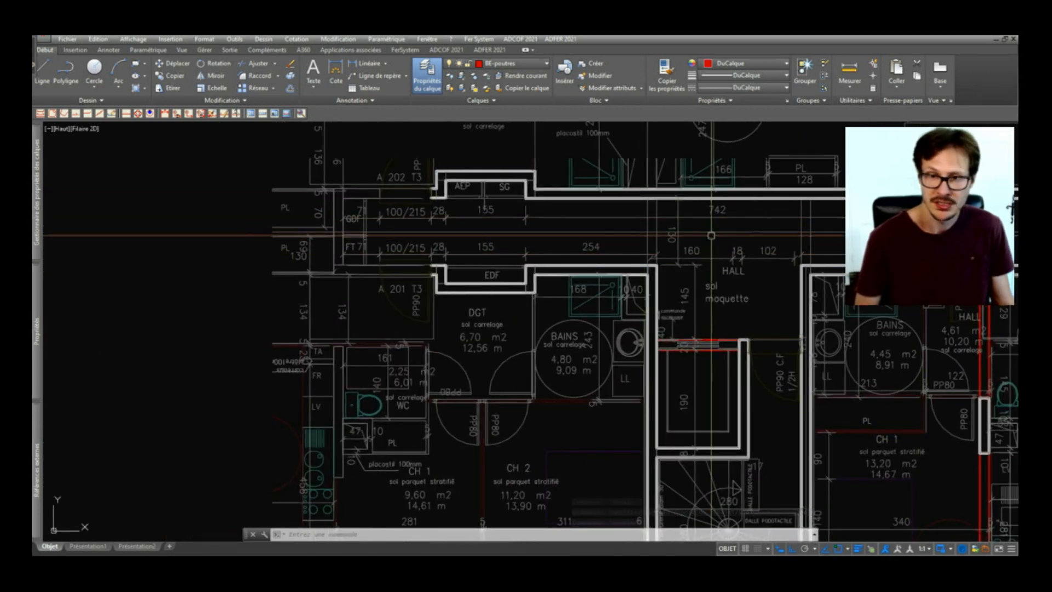
middle_drag(515, 434, 322, 224)
scroll(505, 342, down, 2)
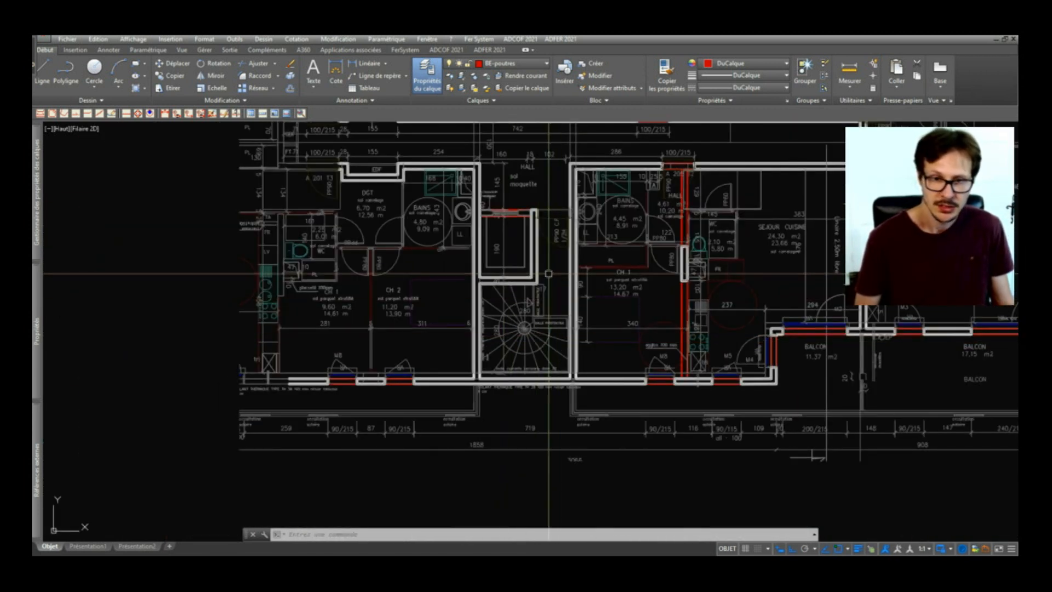
mouse_move(692, 237)
middle_down()
mouse_move(677, 258)
mouse_move(591, 305)
middle_up()
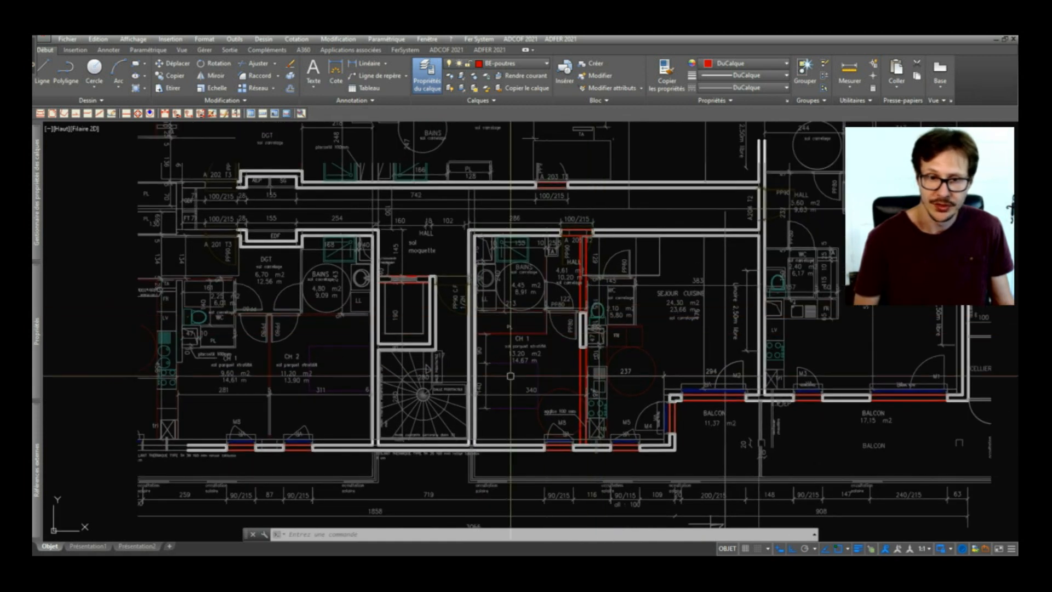
scroll(506, 378, down, 4)
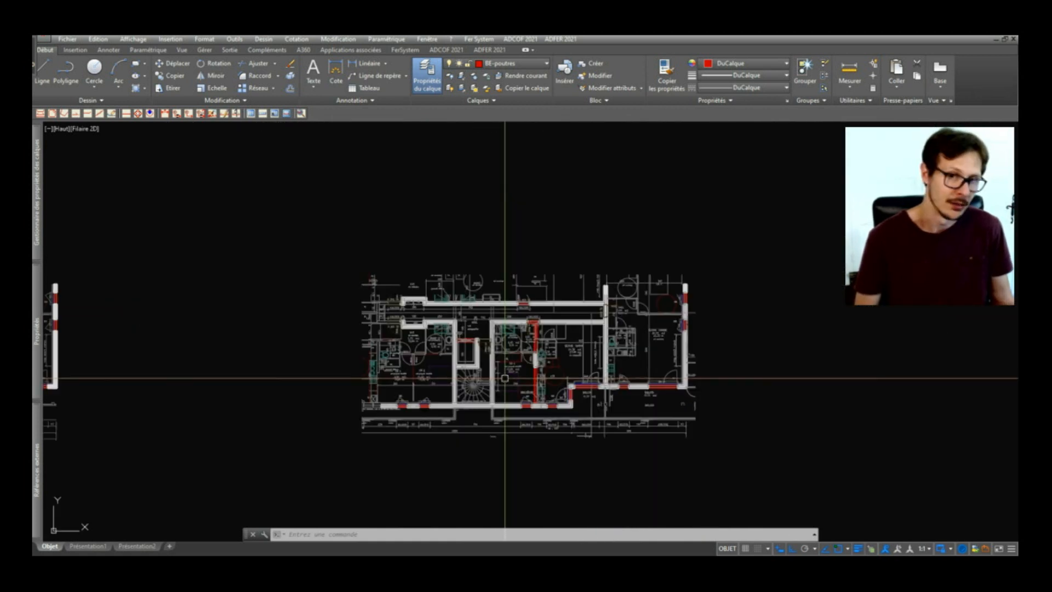
- Unload the 03 BAT A R+1 and 04 BAT A R+2 external references together so only the formwork walls and beams display
mouse_move(43, 262)
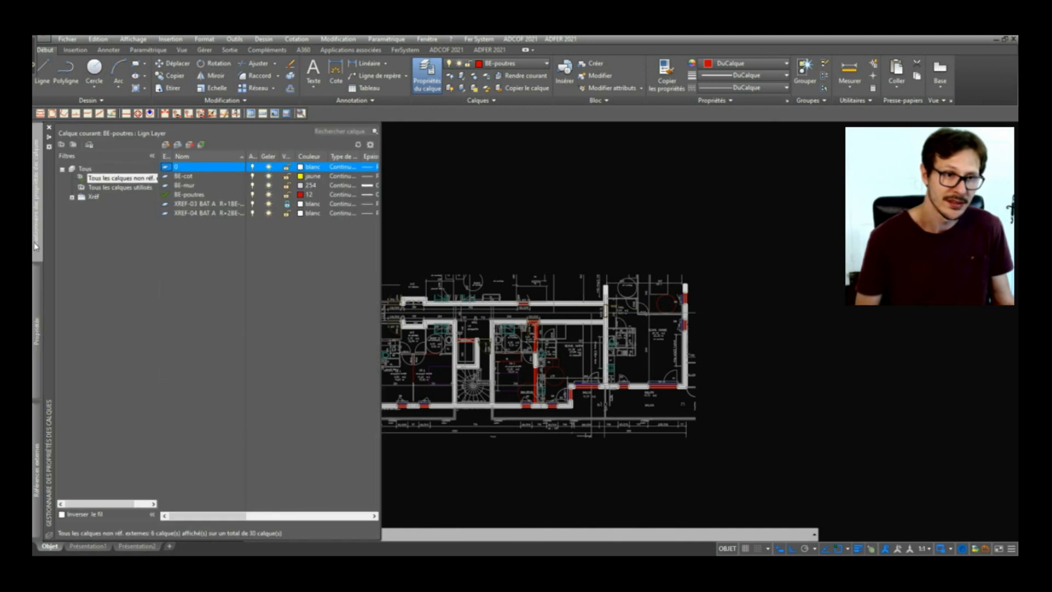
mouse_move(39, 440)
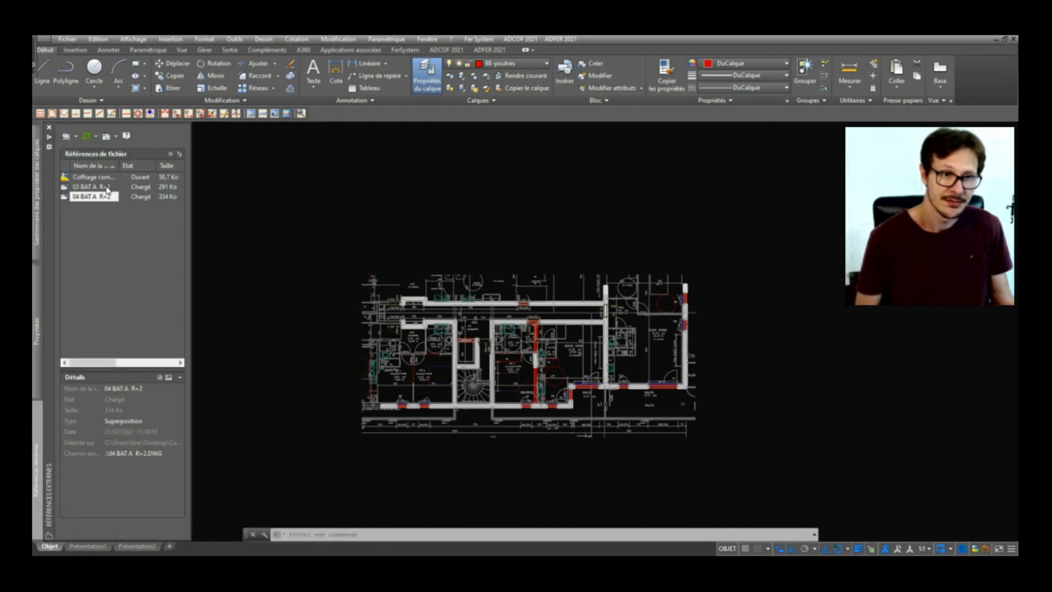
shift+click(104, 197)
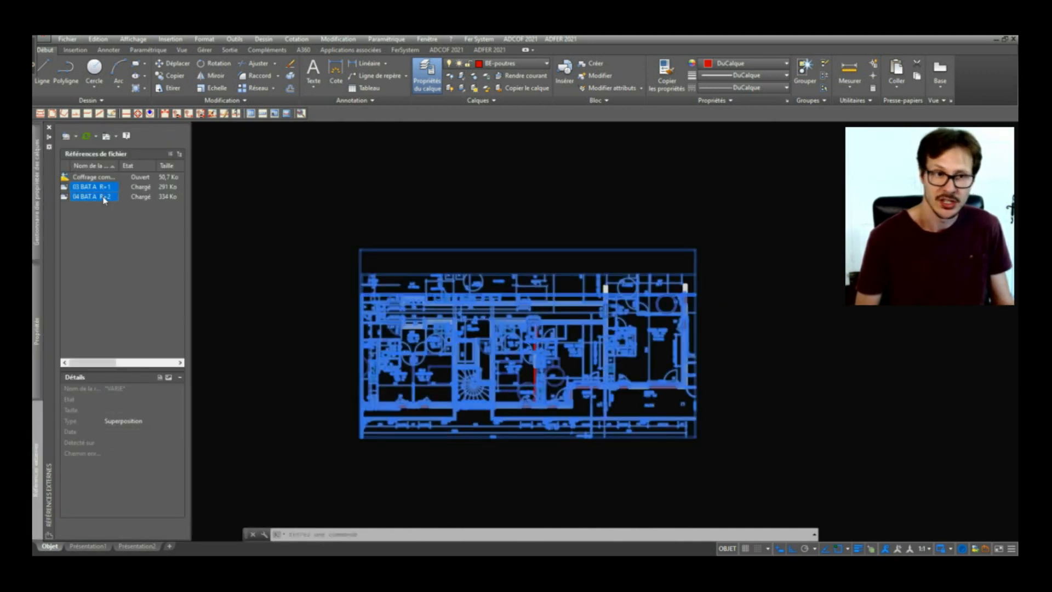
right_click(104, 198)
click(101, 188)
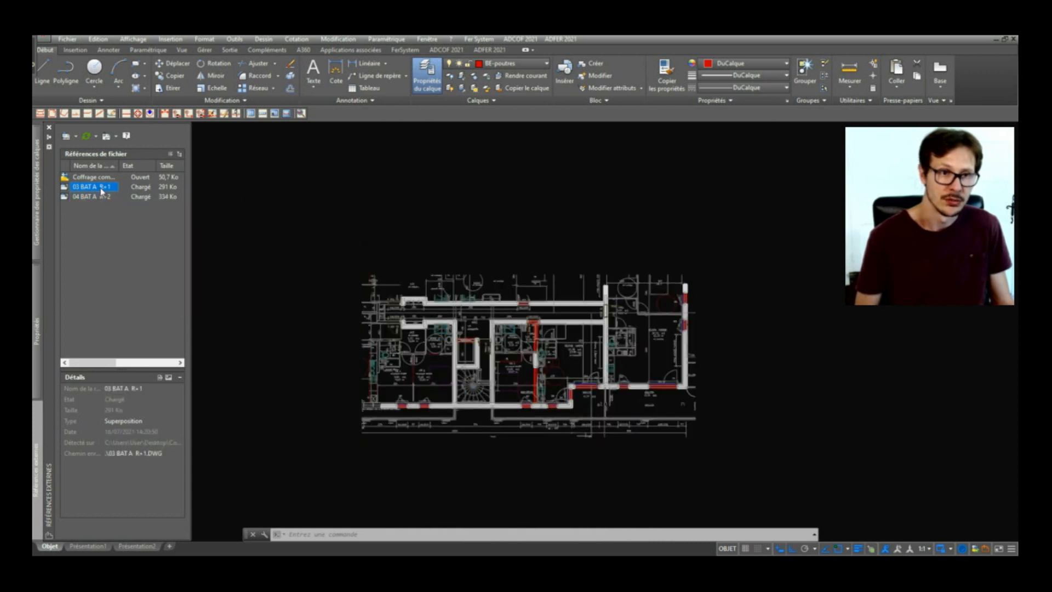
shift+click(102, 196)
right_click(100, 198)
click(135, 230)
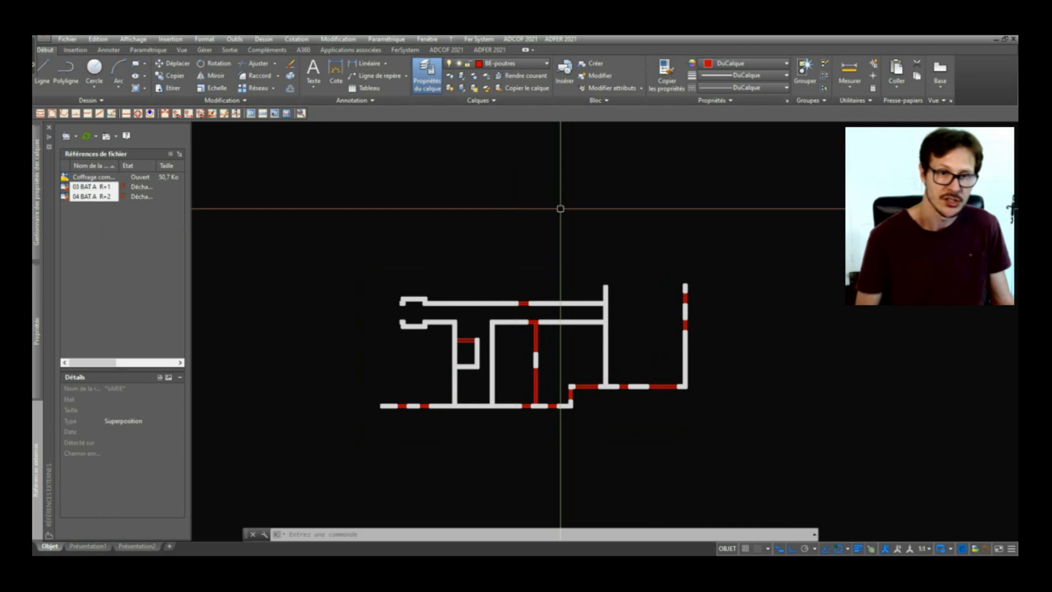
- Copy the whole right-hand formwork plan straight up by 2000 units
scroll(593, 274, down, 2)
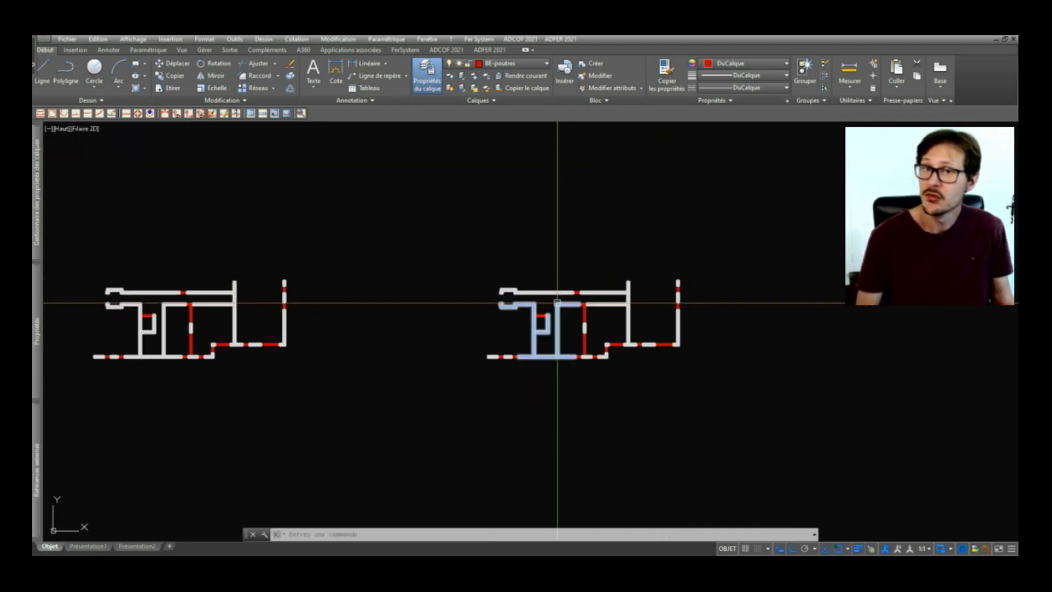
scroll(512, 287, down, 2)
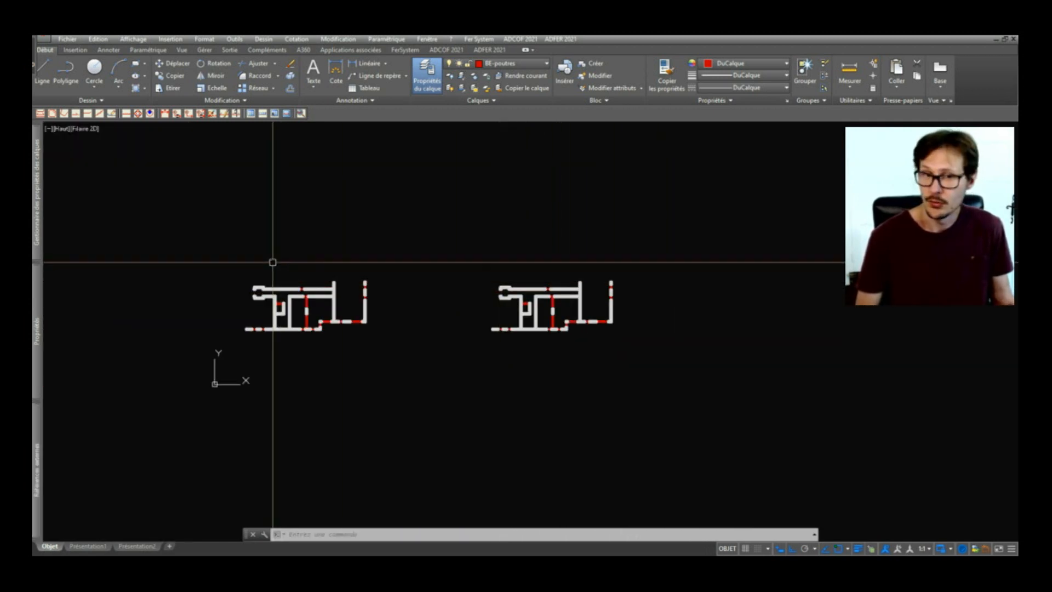
middle_drag(552, 268, 542, 296)
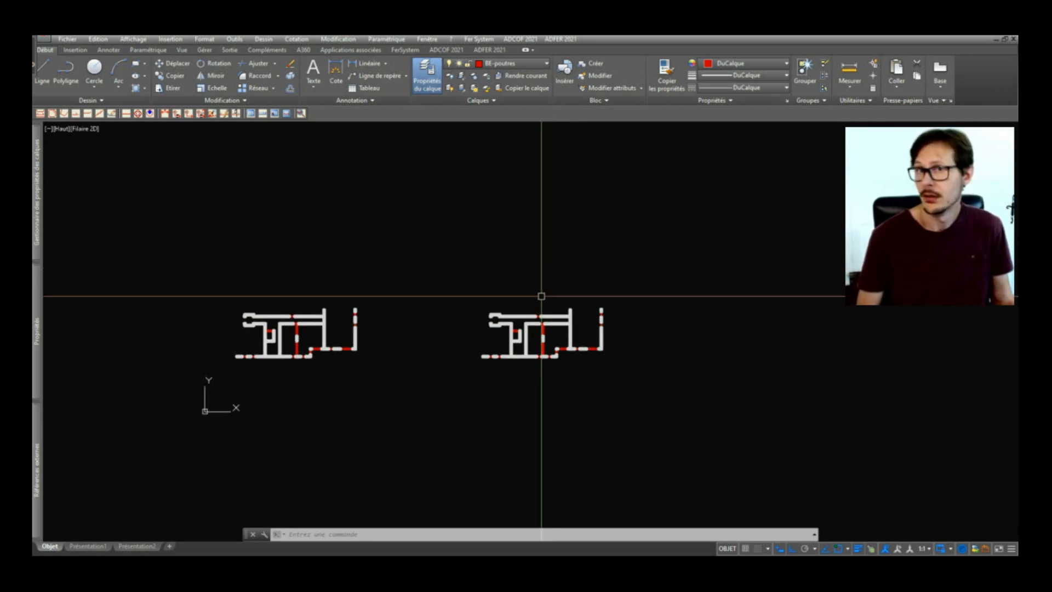
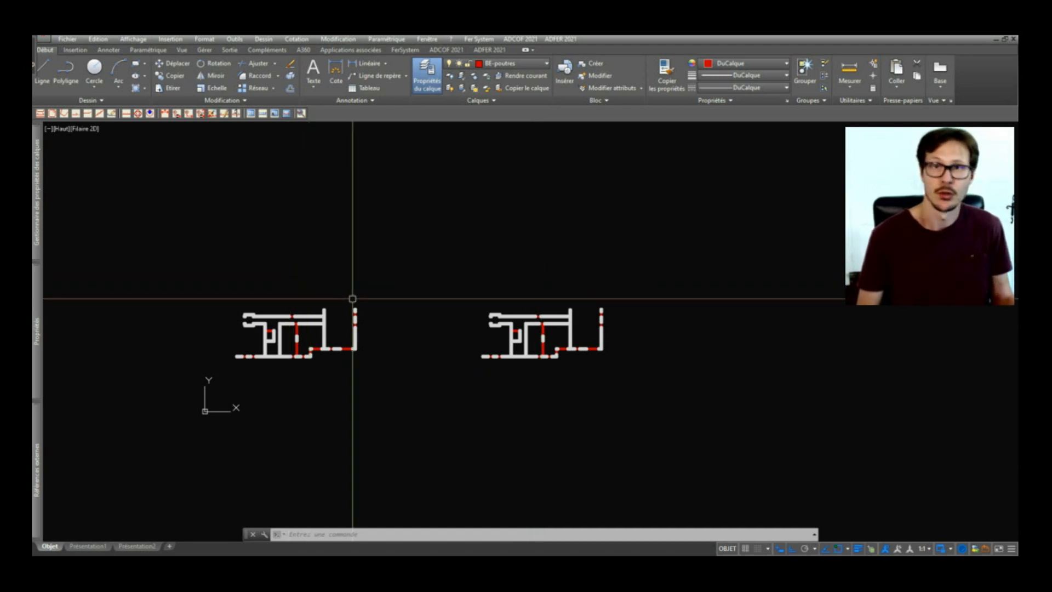
click(446, 272)
click(758, 404)
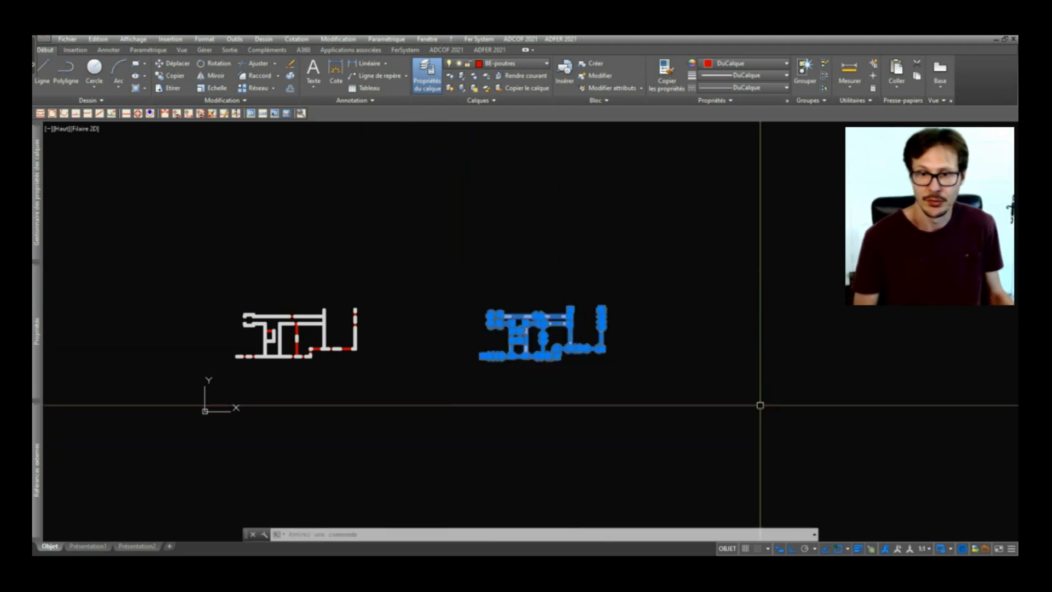
text(c)
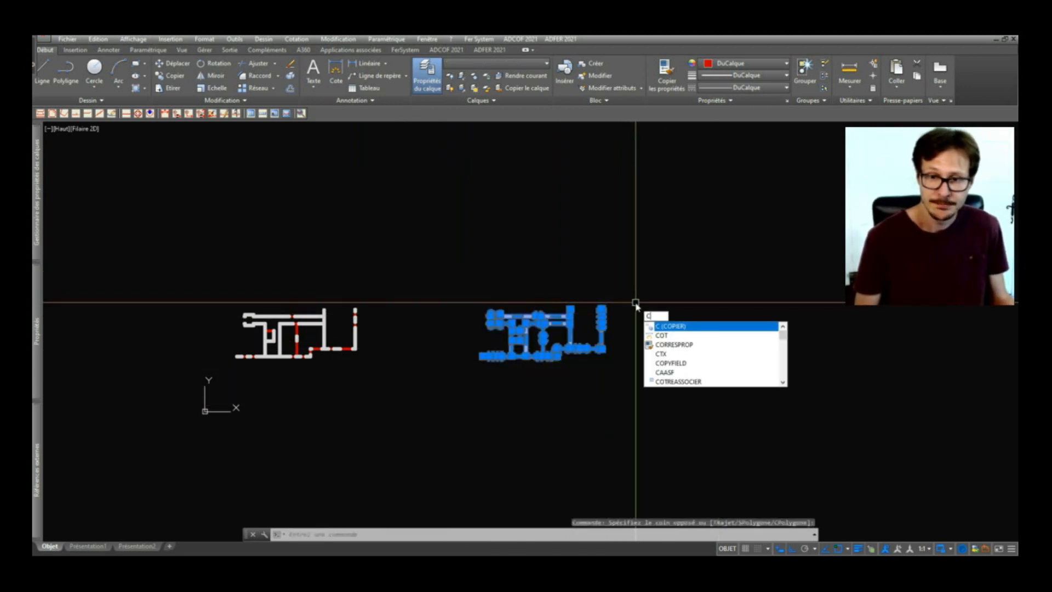
key(Return)
click(633, 338)
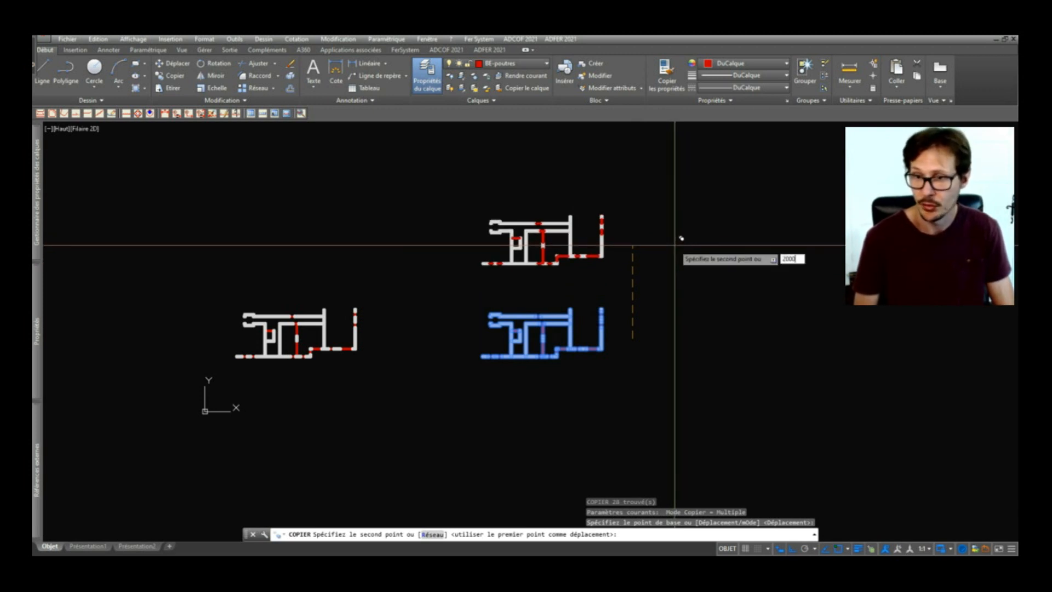
text(2000)
key(Return)
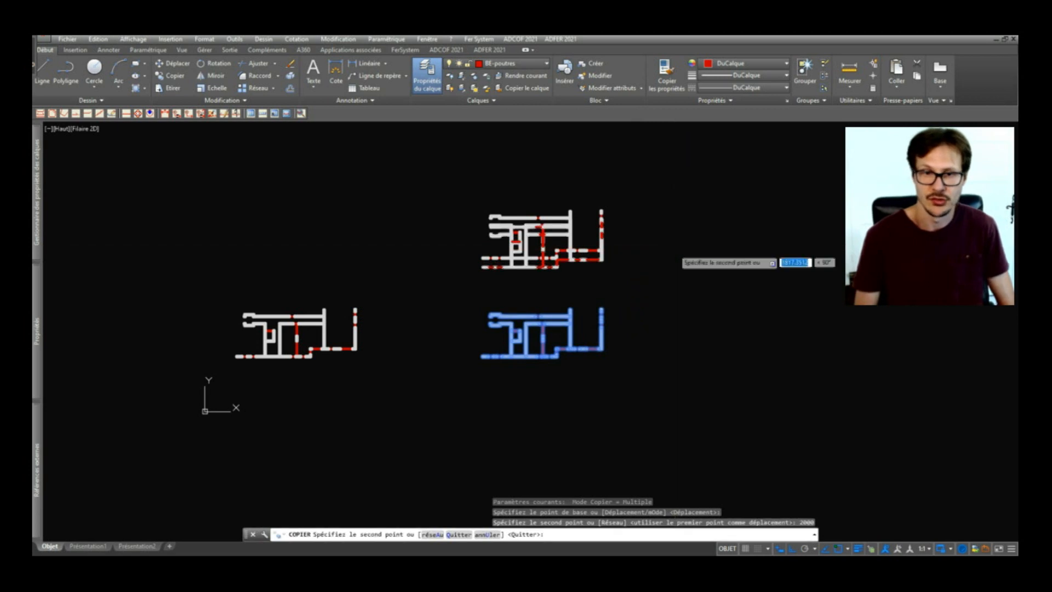
key(Escape)
- Move the new plan copy 5000 units horizontally to the left so it sits above the first formwork plan
click(449, 177)
click(696, 291)
text(D)
key(Return)
click(500, 277)
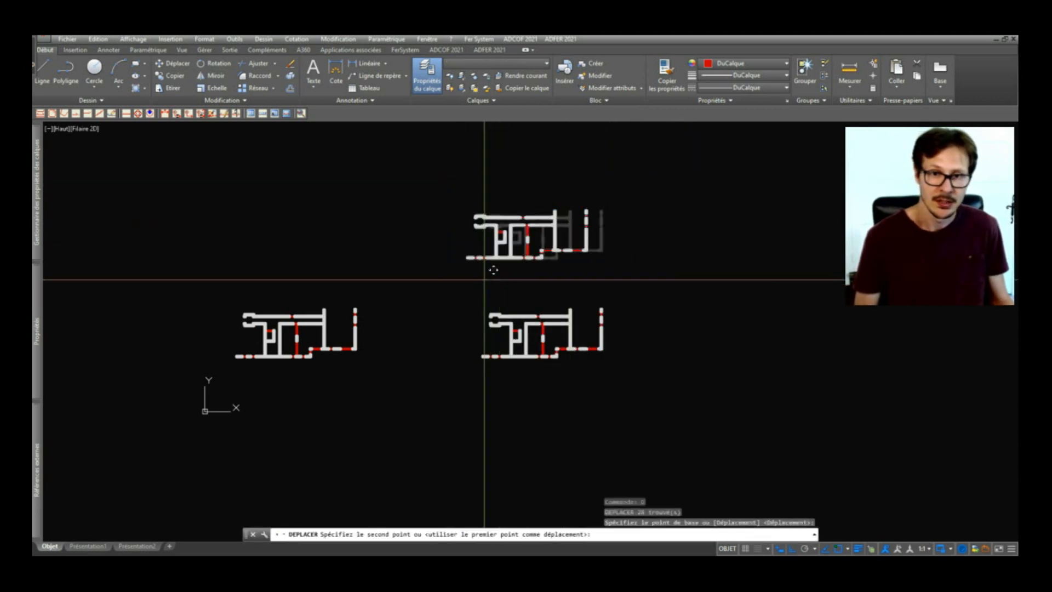
text(5000)
key(Return)
scroll(332, 241, up, 3)
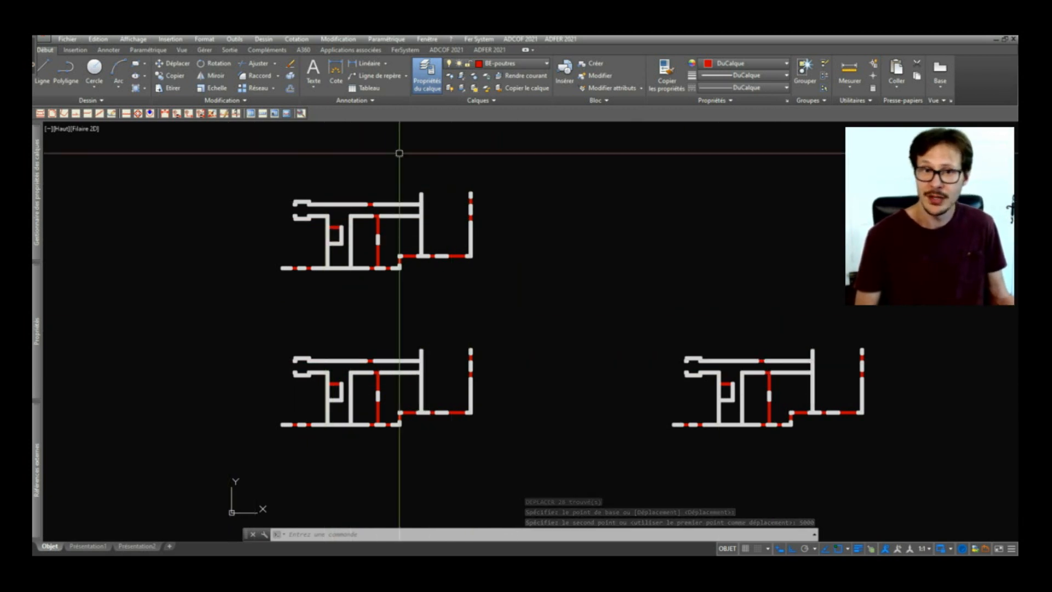
- Create a layer named BE-impact and give it colour 150
mouse_move(39, 457)
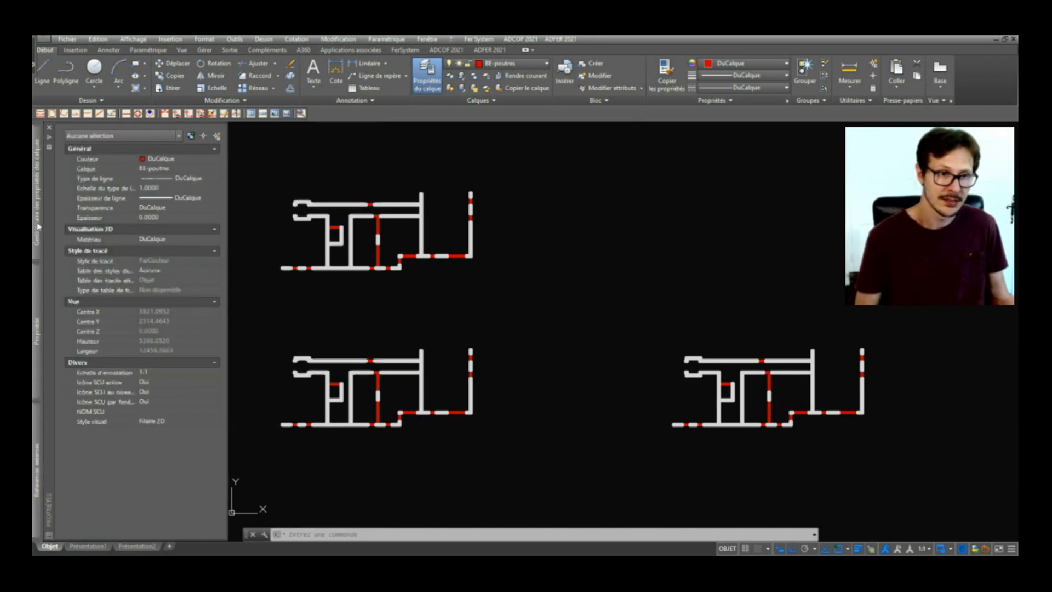
mouse_move(37, 223)
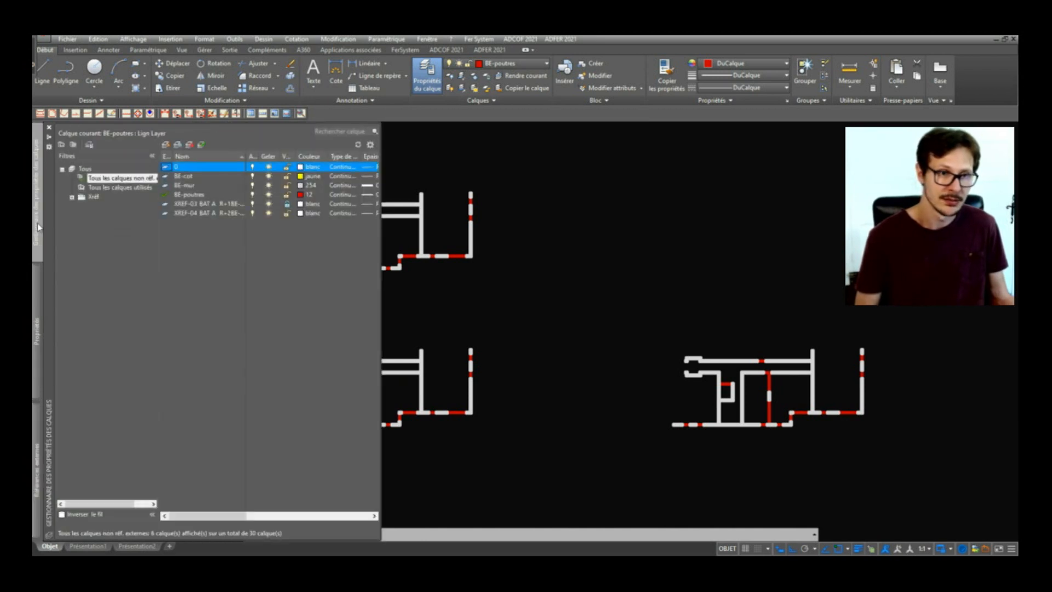
click(165, 144)
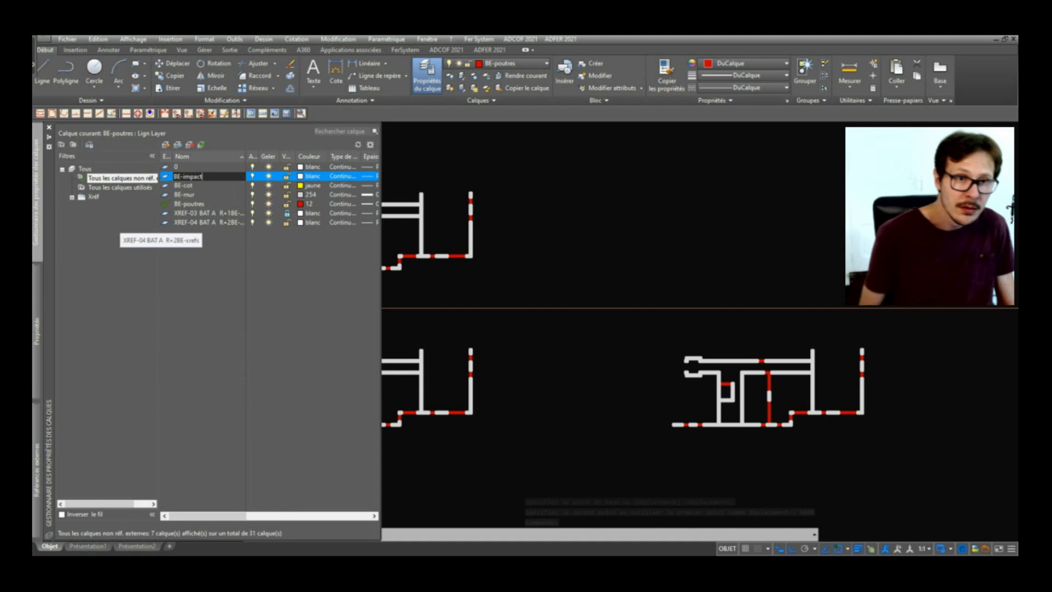
text(BE-impact)
key(Return)
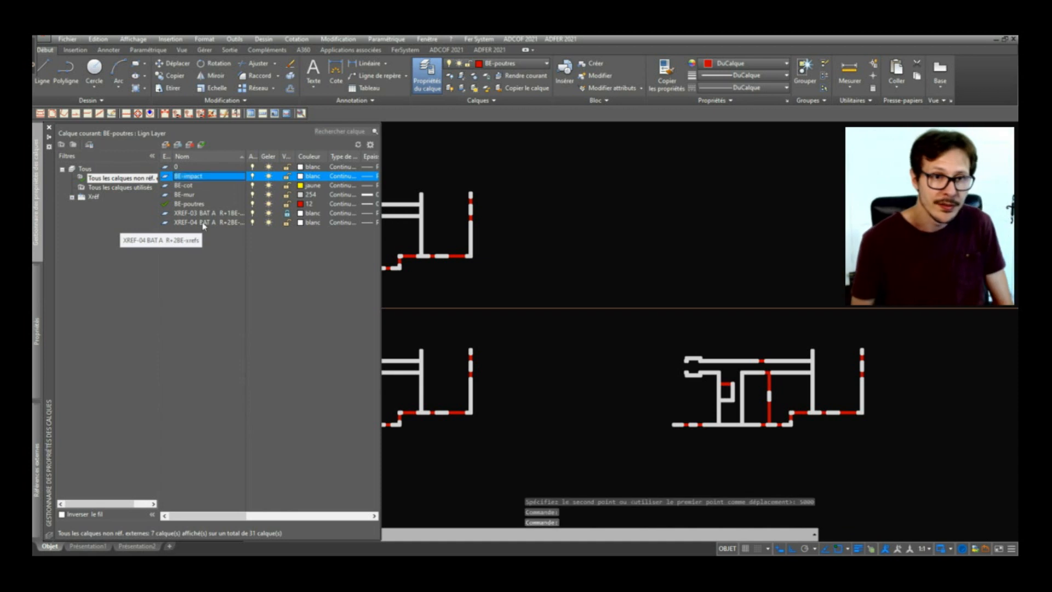
click(301, 176)
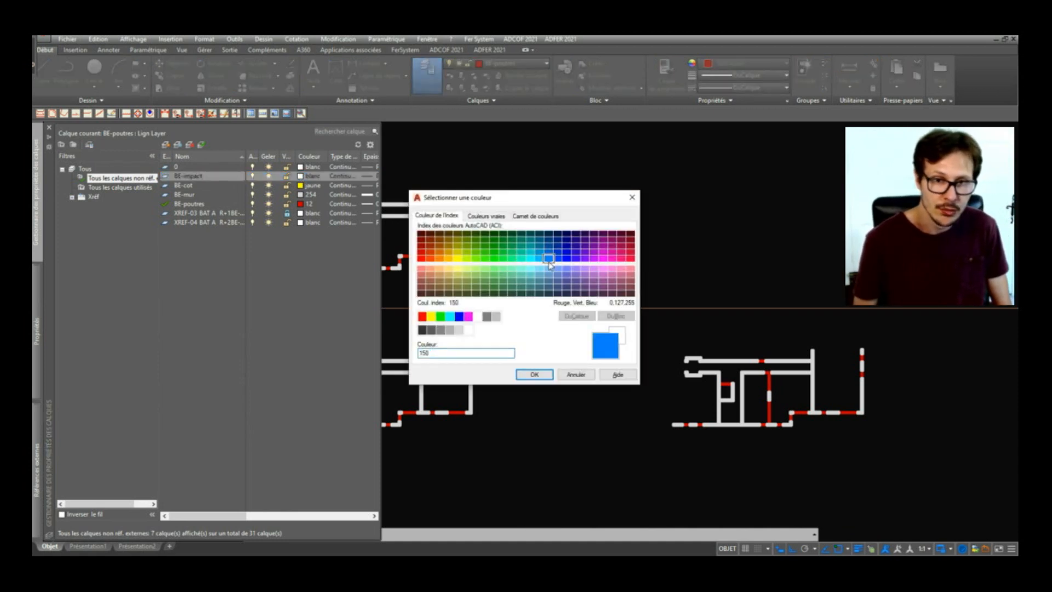
click(533, 377)
- Load the CACHE linetype and assign it to the BE-impact layer
click(341, 176)
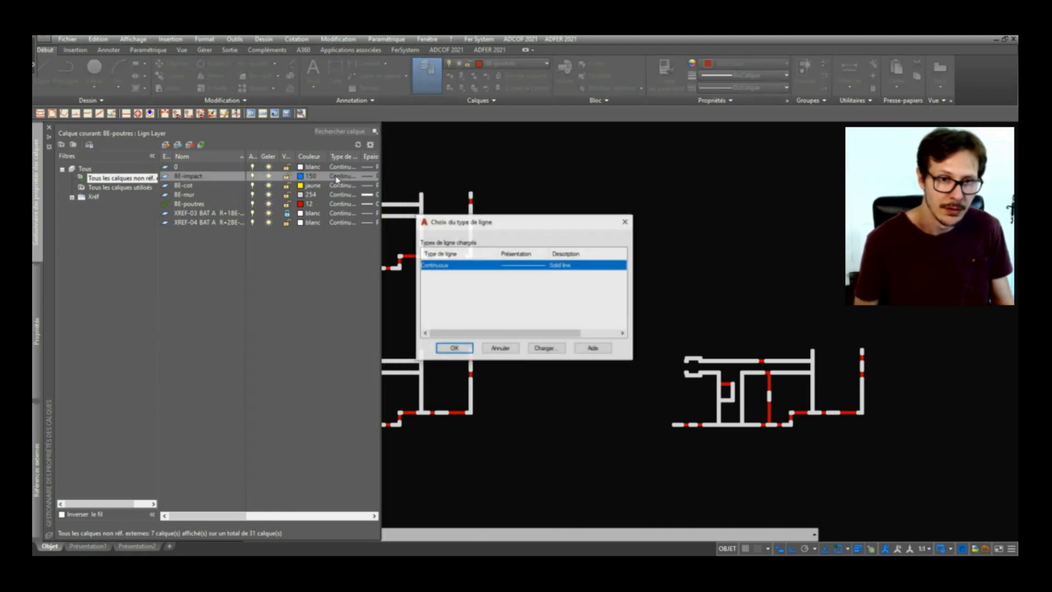
click(558, 348)
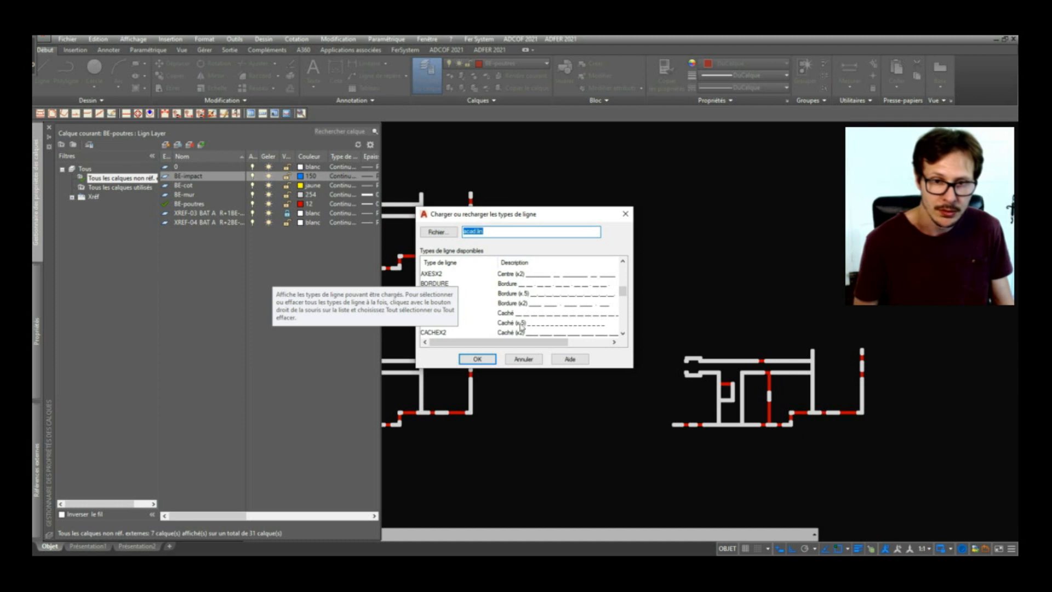
double_click(505, 315)
click(556, 268)
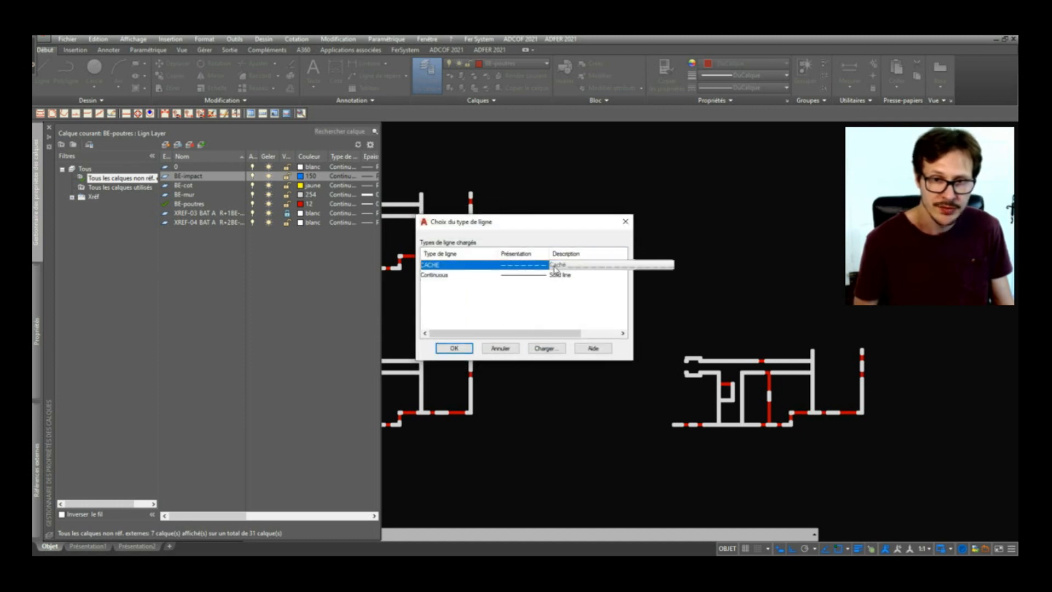
click(461, 349)
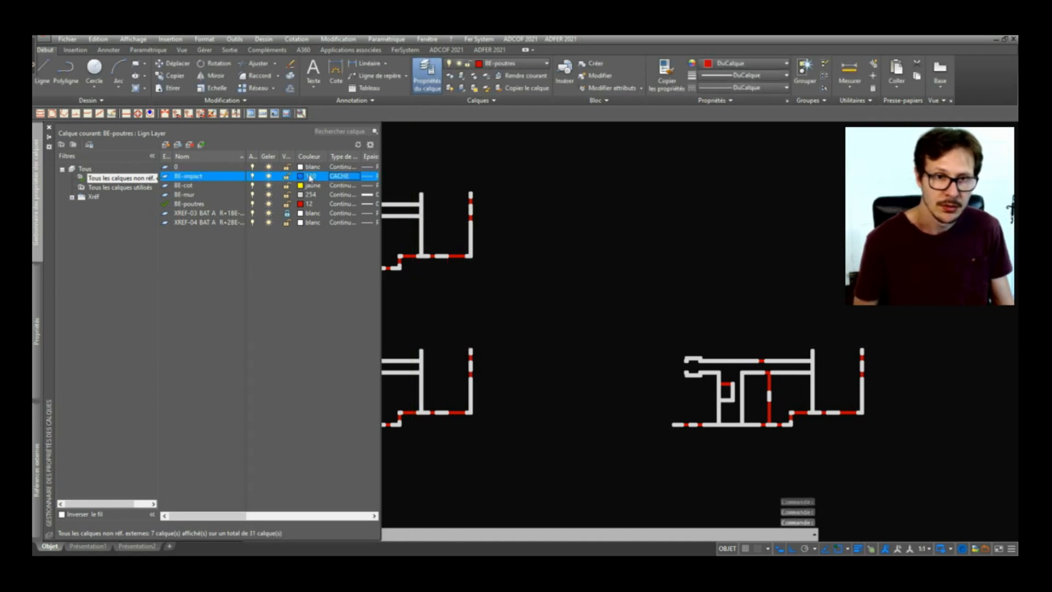
- Erase the interior beams of the upper plan copy: both along the central pier's axis and both over the corridor wall openings
scroll(406, 229, up, 5)
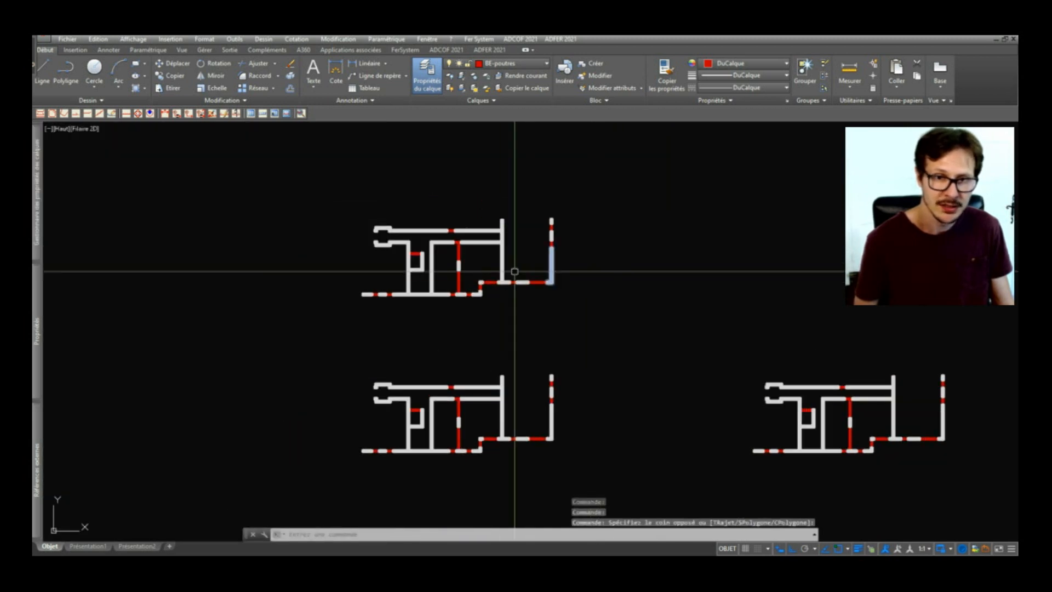
click(406, 229)
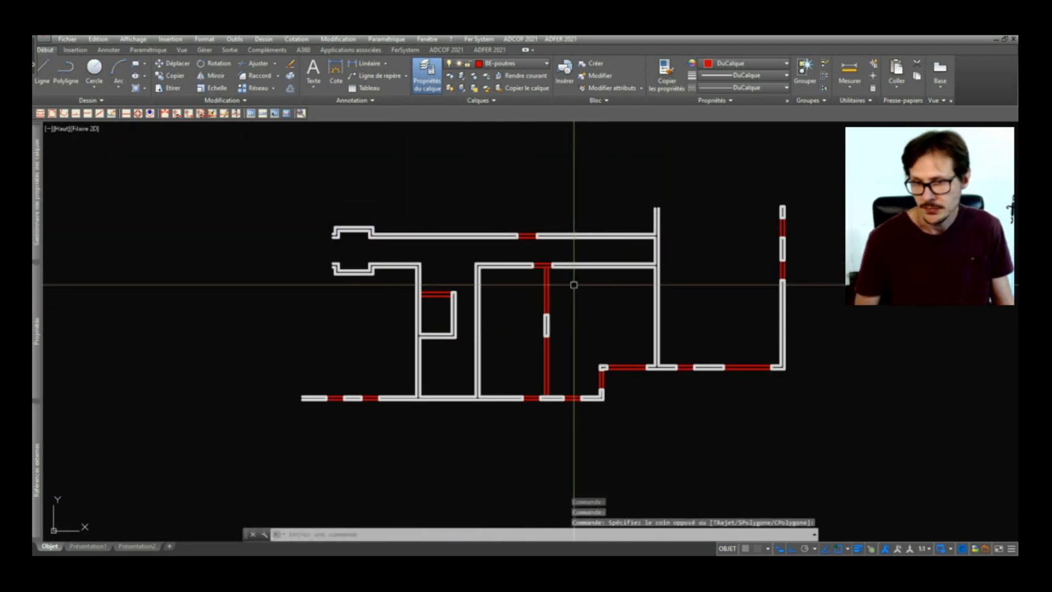
scroll(571, 282, up, 2)
click(526, 298)
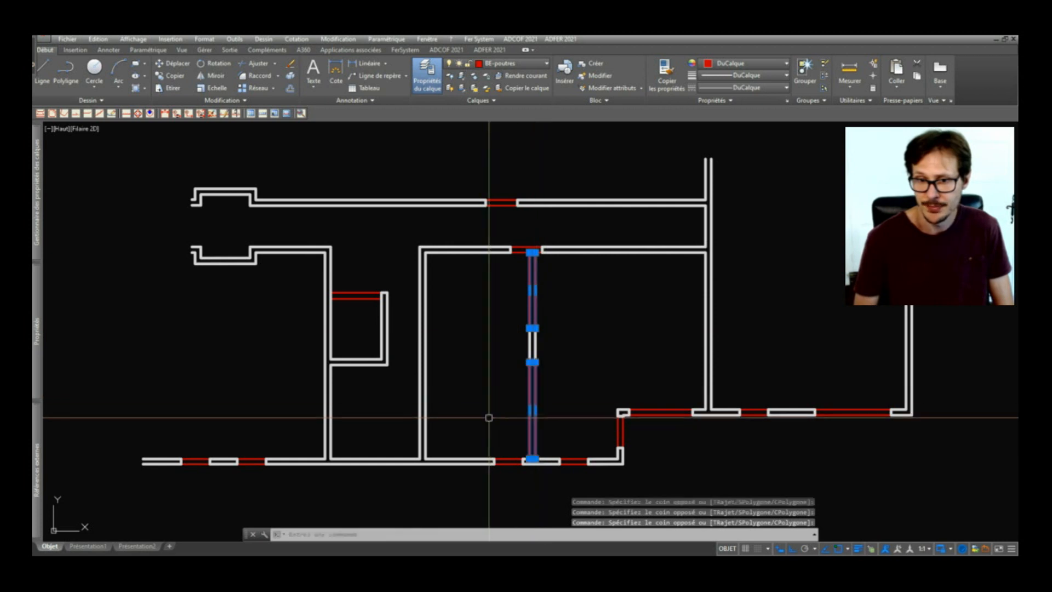
key(Delete)
click(530, 189)
click(503, 257)
key(Delete)
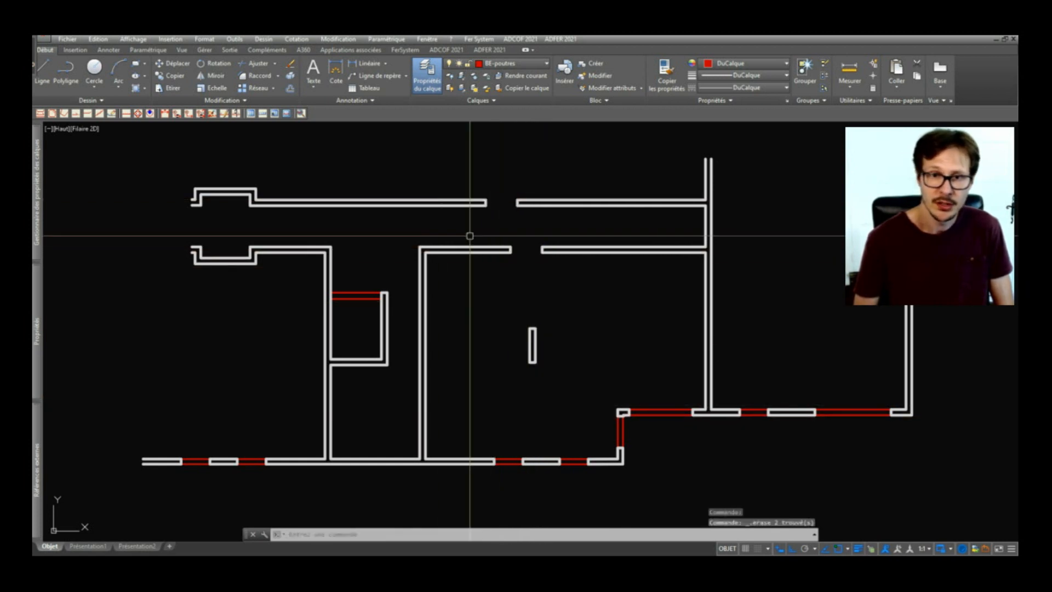
- Examine the facade beams and remaining walls of the upper copy and compare them with the plan below
scroll(423, 223, down, 4)
scroll(592, 162, up, 2)
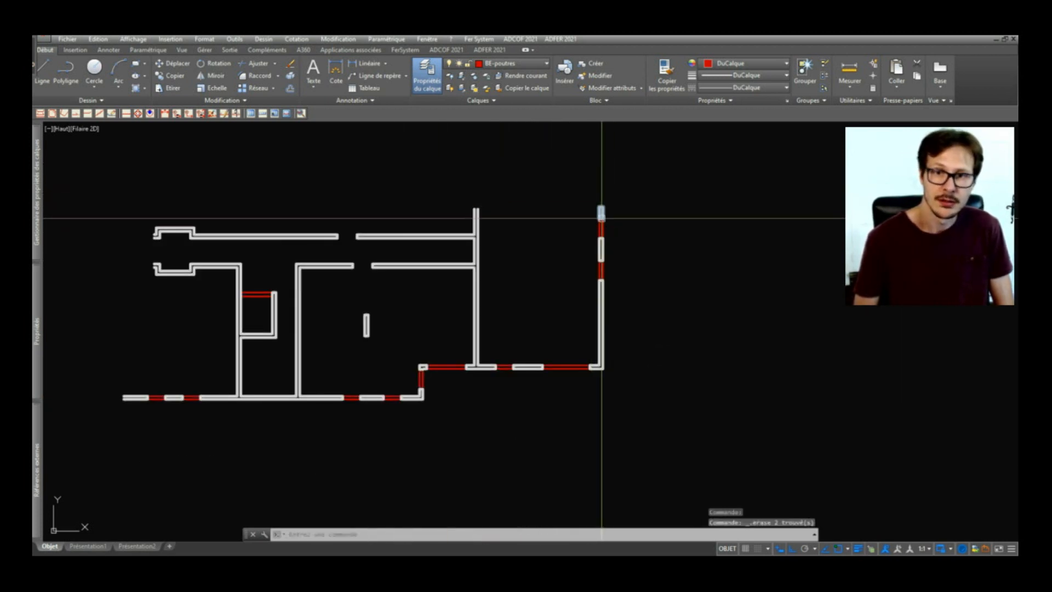
scroll(602, 222, up, 2)
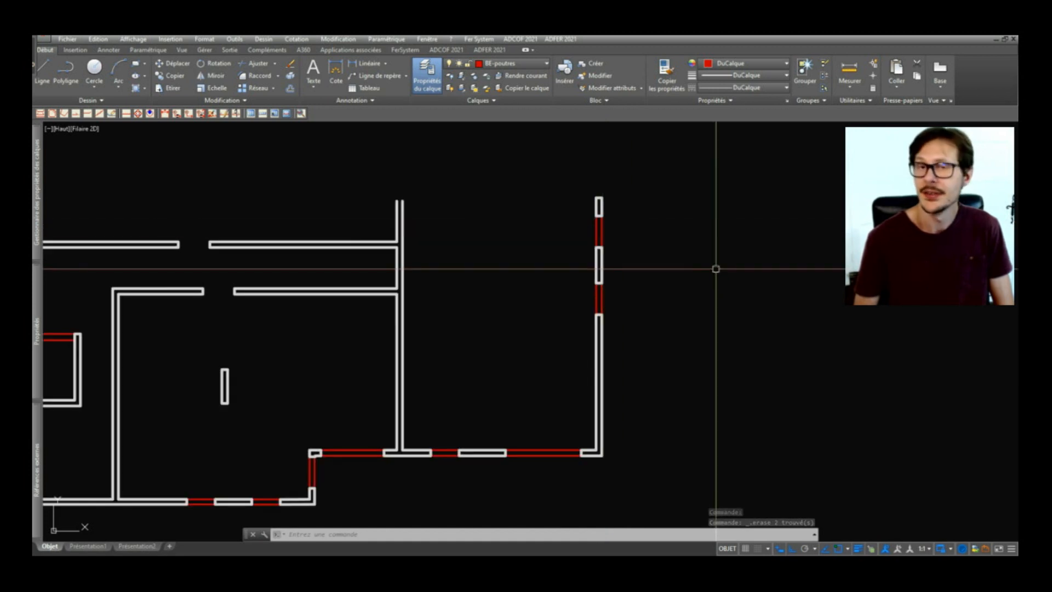
scroll(679, 280, down, 2)
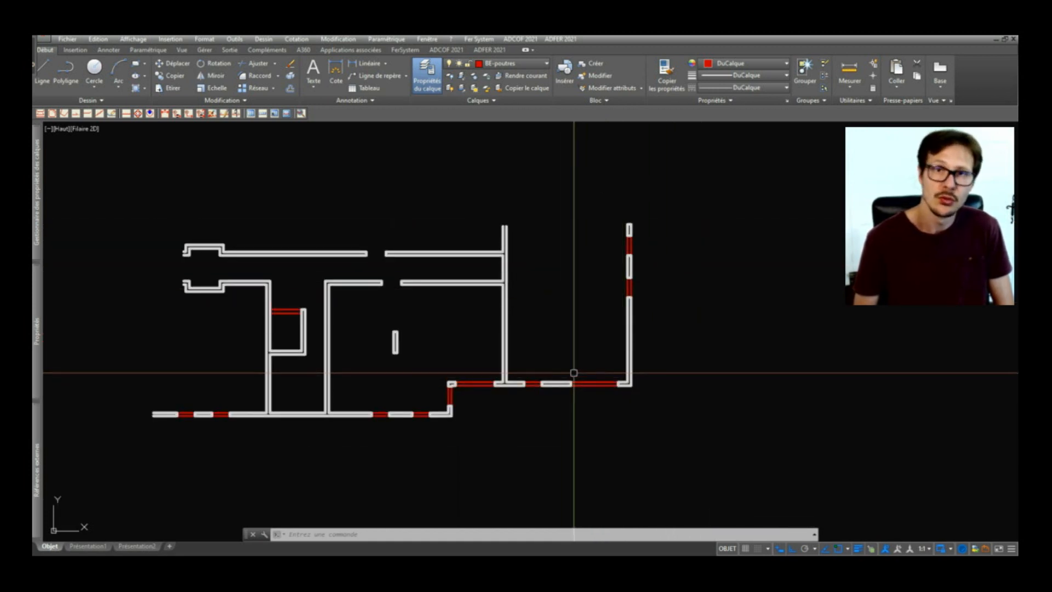
middle_drag(281, 423, 339, 364)
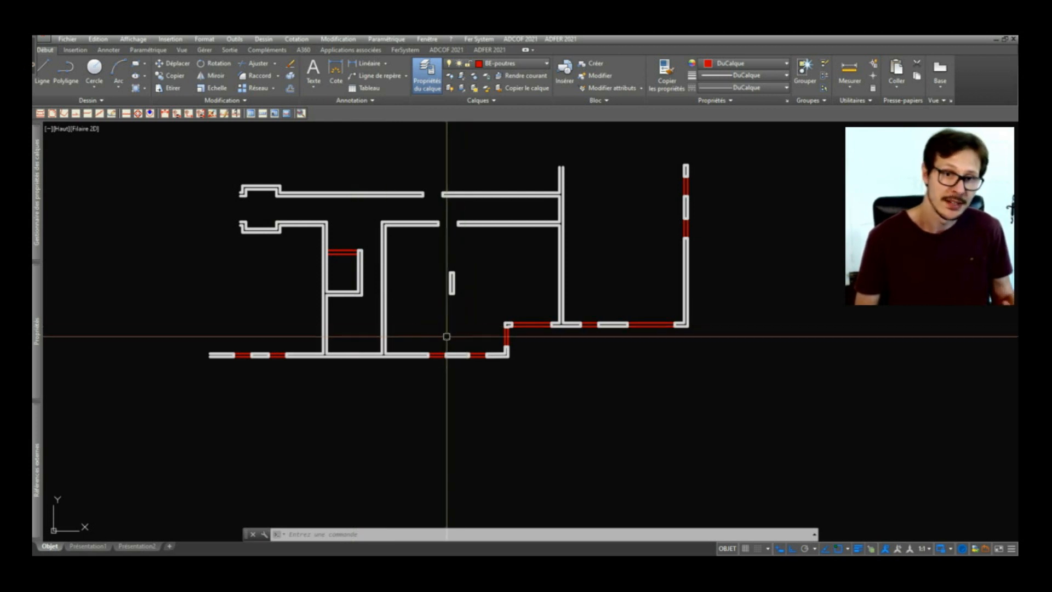
scroll(451, 242, down, 5)
scroll(444, 351, up, 6)
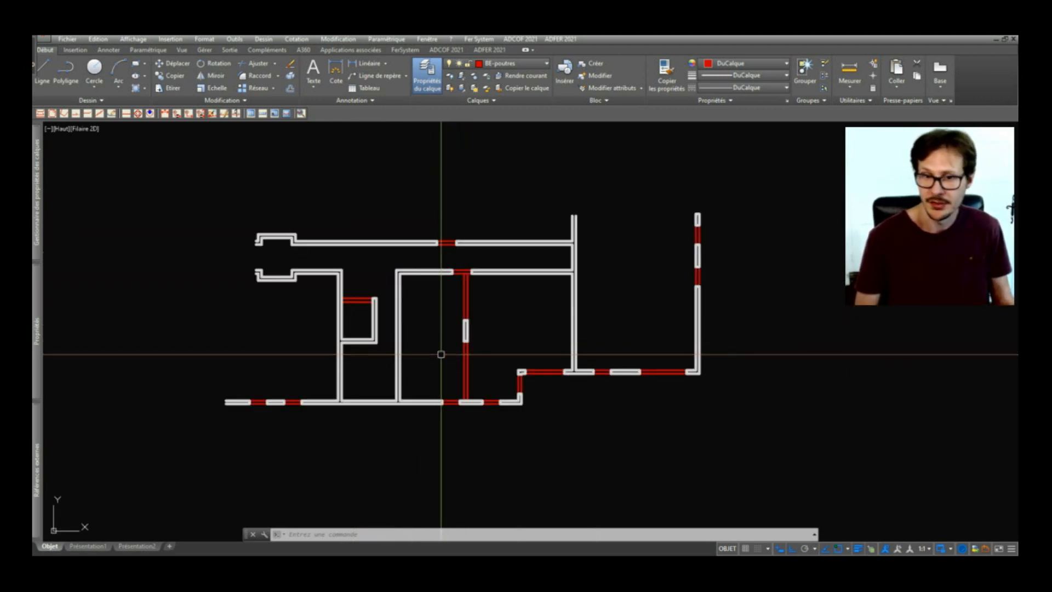
middle_drag(447, 255, 537, 453)
middle_drag(527, 278, 518, 412)
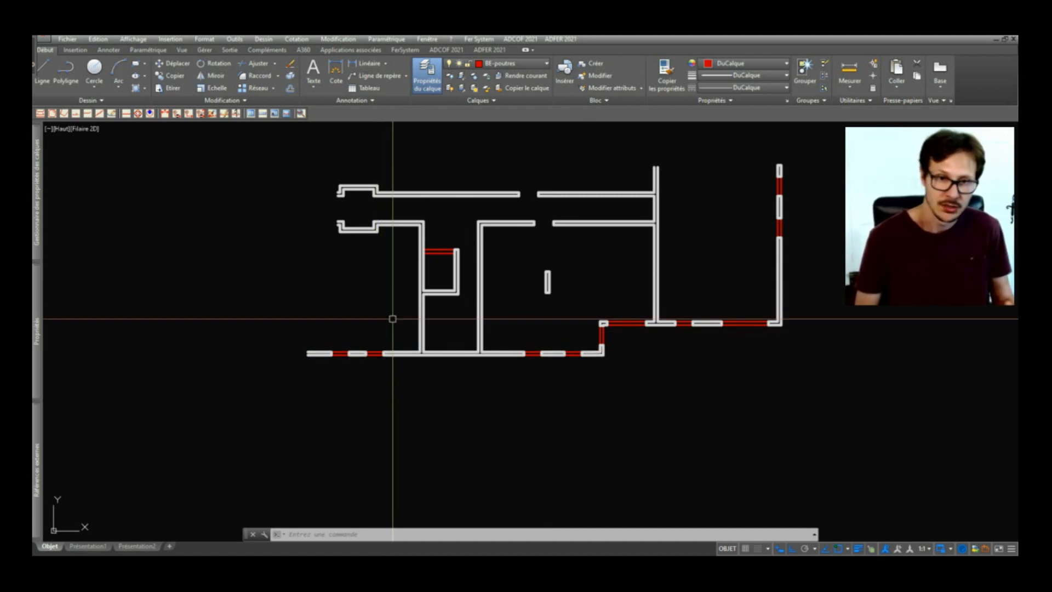
middle_drag(418, 306, 391, 357)
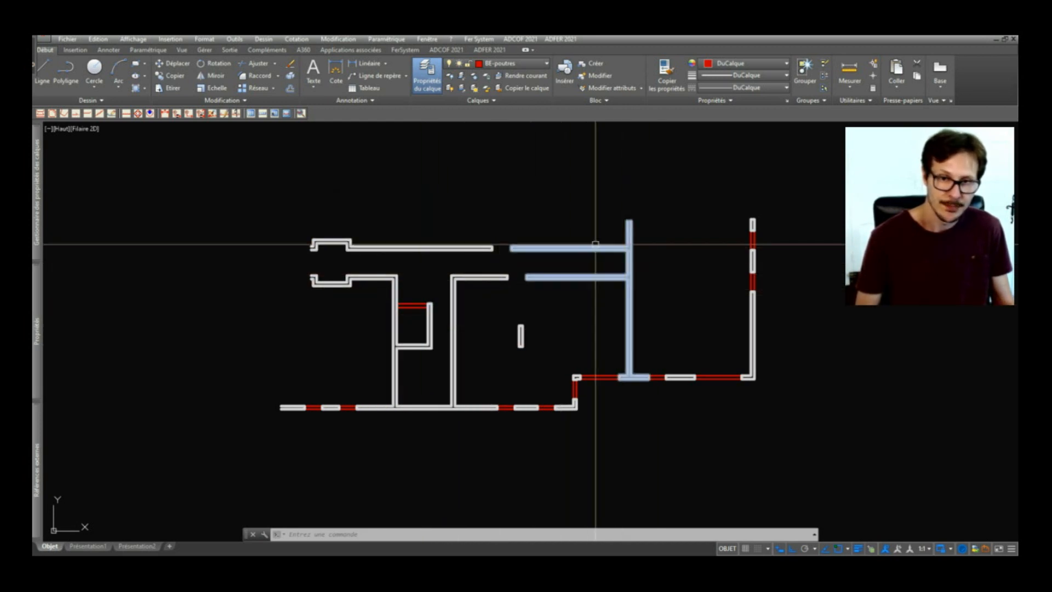
- Close the open polyline of the long cross wall with the two corridor wall branches in the upper copy
scroll(633, 229, up, 4)
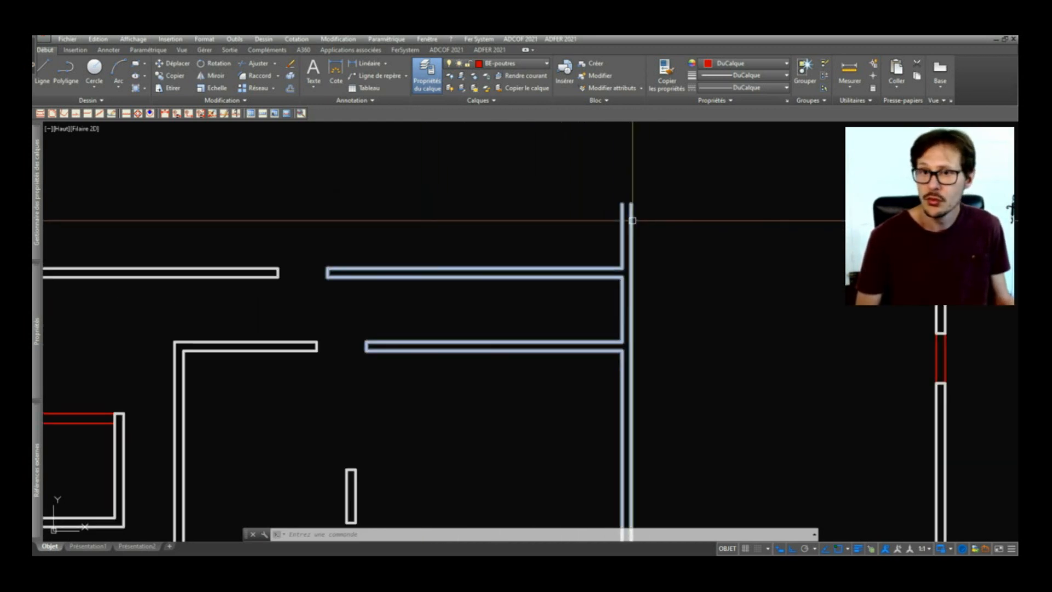
double_click(633, 220)
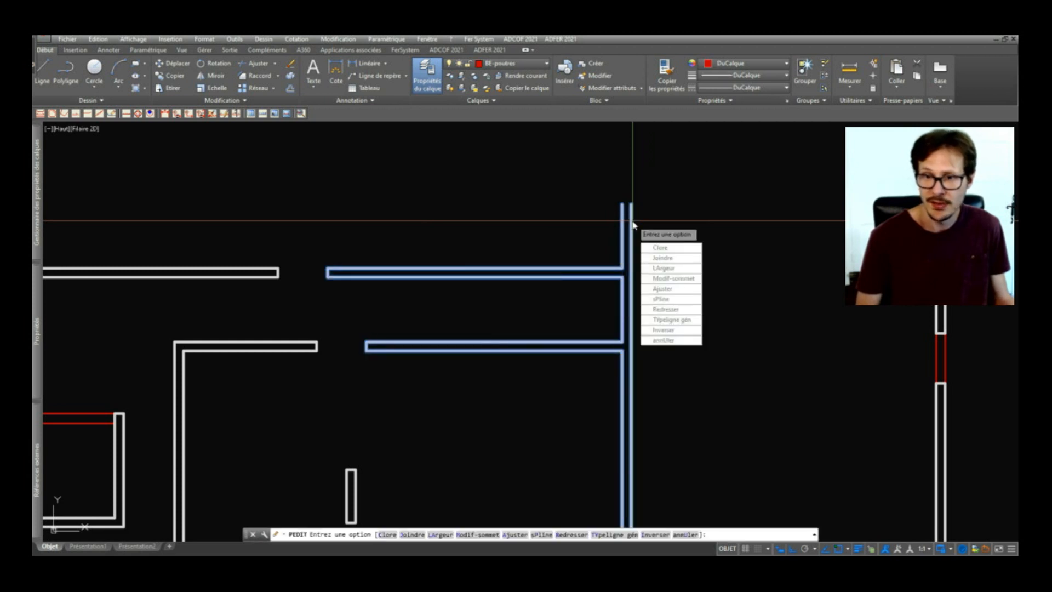
text(c)
key(Return)
scroll(633, 225, down, 2)
key(Escape)
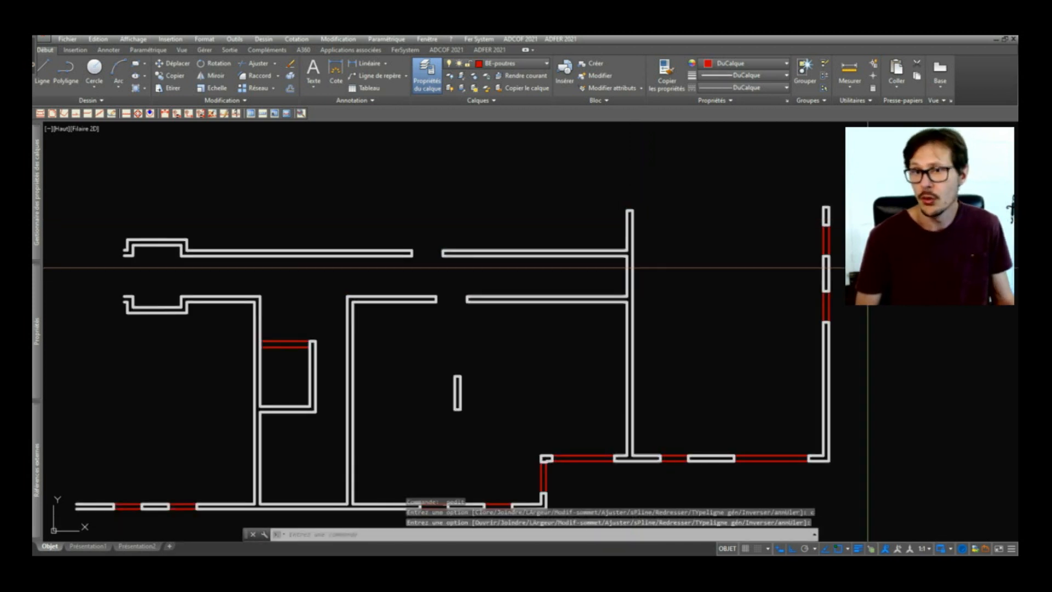
- Close the open polyline of the upper corridor wall with the stepped end
middle_drag(197, 248, 376, 246)
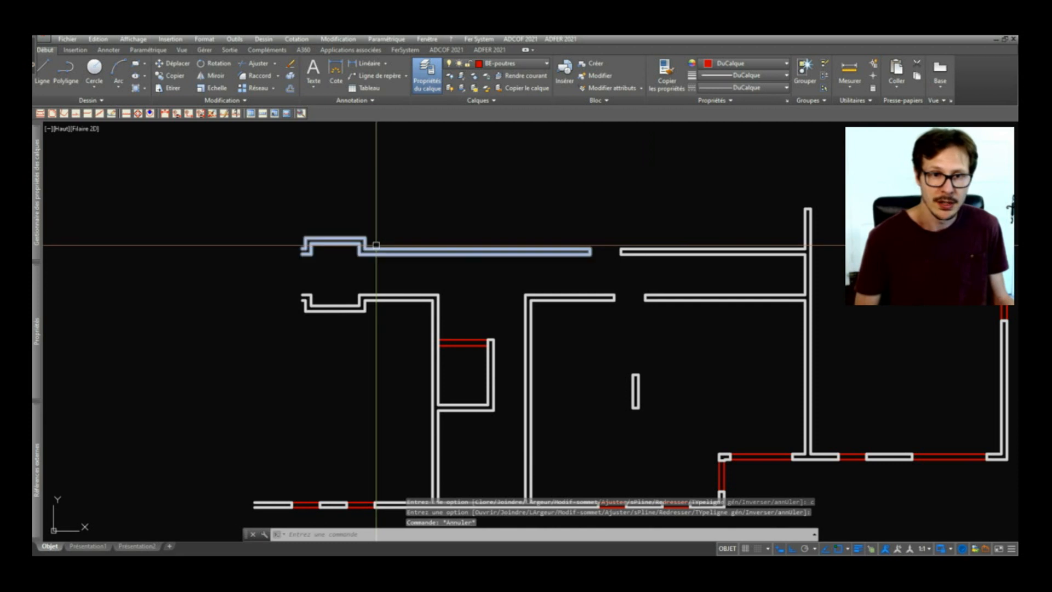
double_click(376, 247)
text(c)
key(Return)
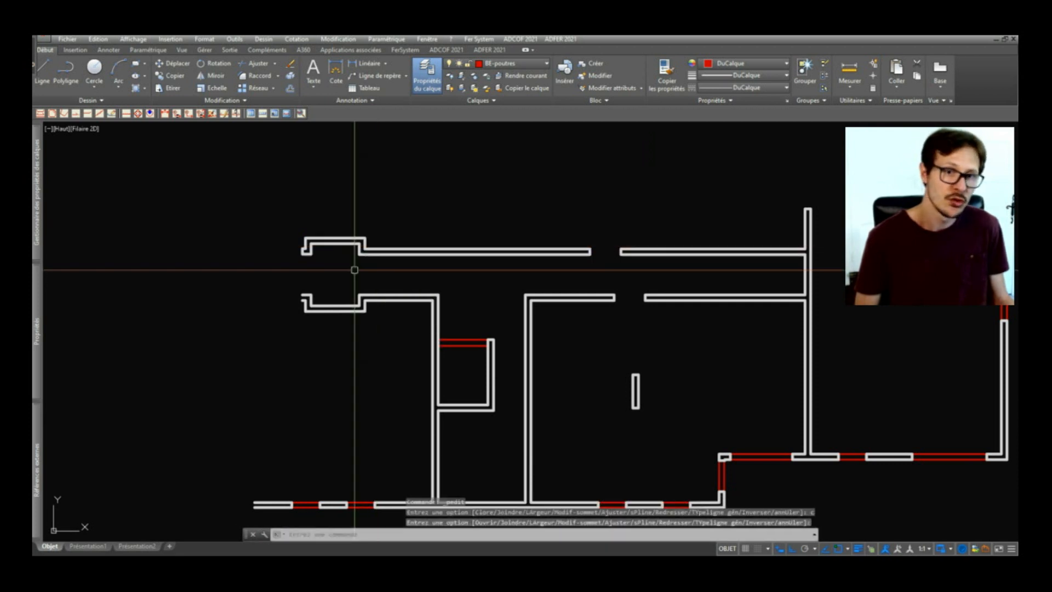
- Close the open polylines of the lower corridor wall with the stepped end and the leftmost lower facade wall in the upper copy
double_click(387, 296)
text(c)
key(Return)
middle_drag(376, 412, 427, 274)
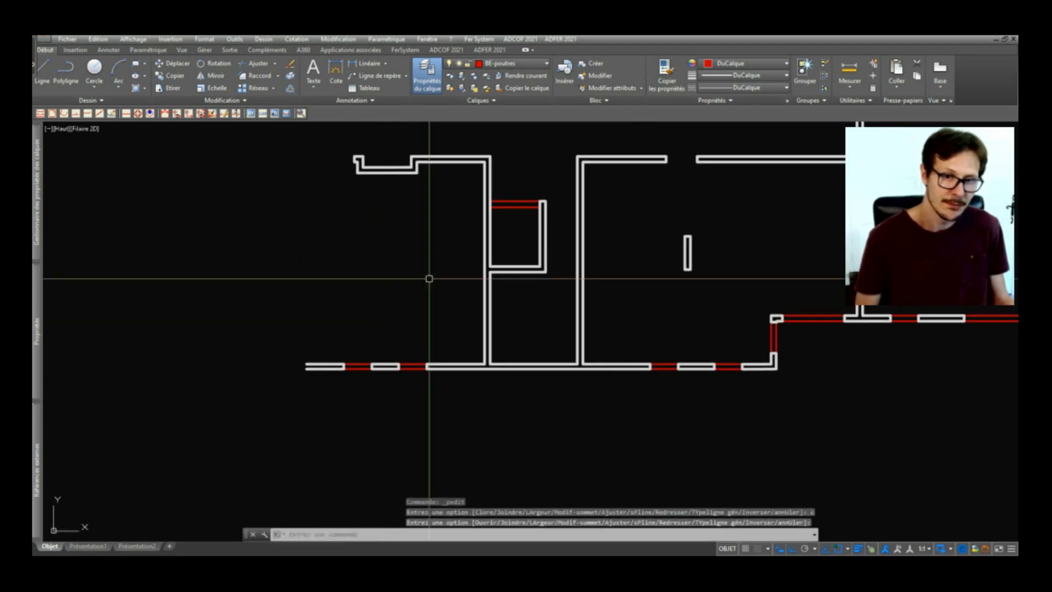
double_click(316, 368)
text(c)
key(Return)
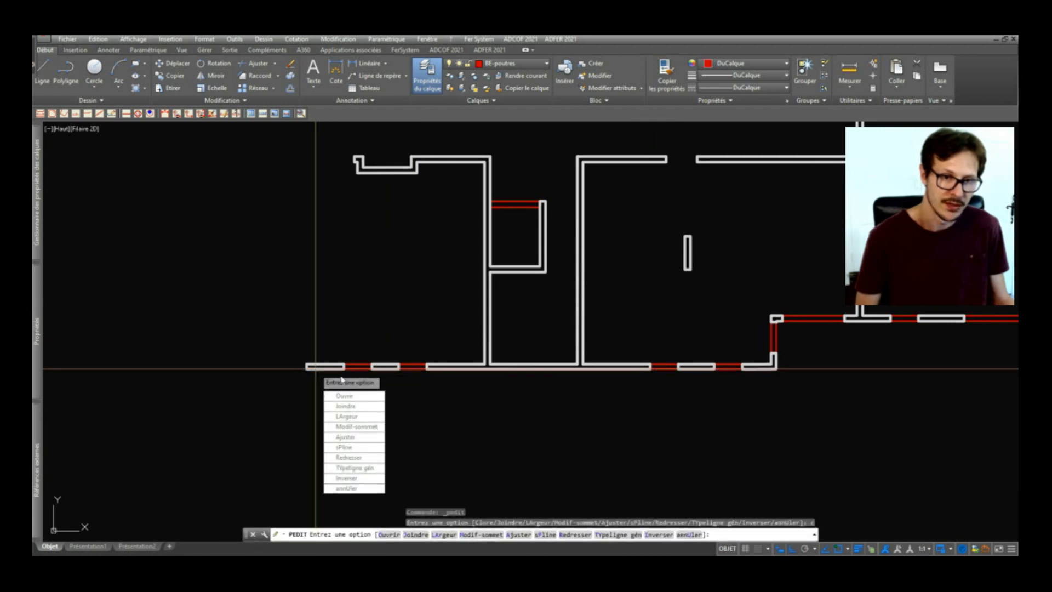
key(Return)
click(316, 367)
key(Escape)
- Start a hatch bounded by selected objects and pick the large corridor and cross walls of the upper copy
middle_drag(574, 323, 451, 393)
key(Escape)
middle_drag(728, 253, 664, 332)
scroll(747, 152, down, 3)
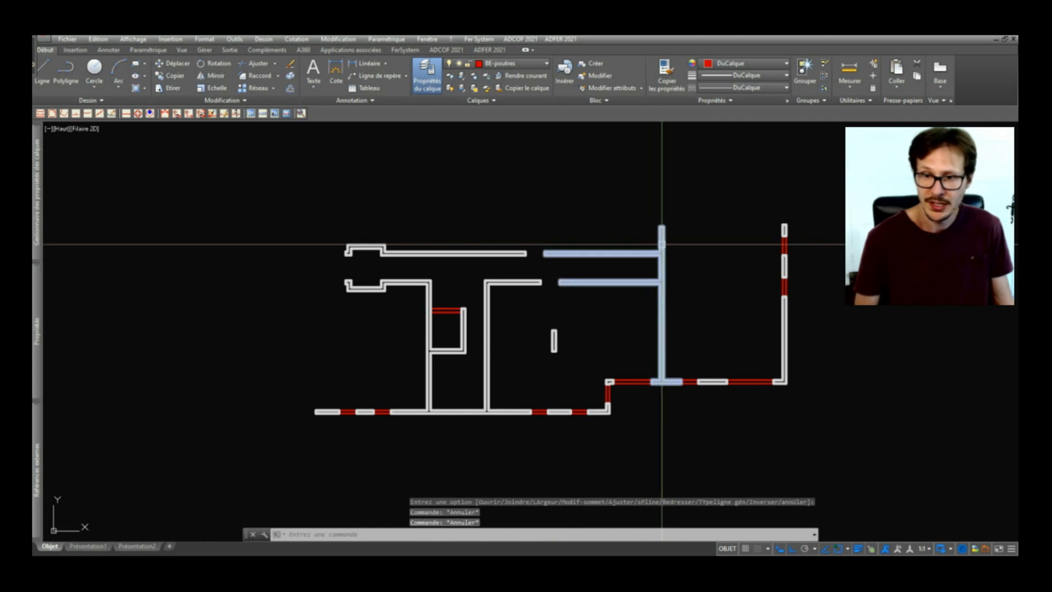
scroll(494, 213, down, 2)
scroll(647, 240, up, 2)
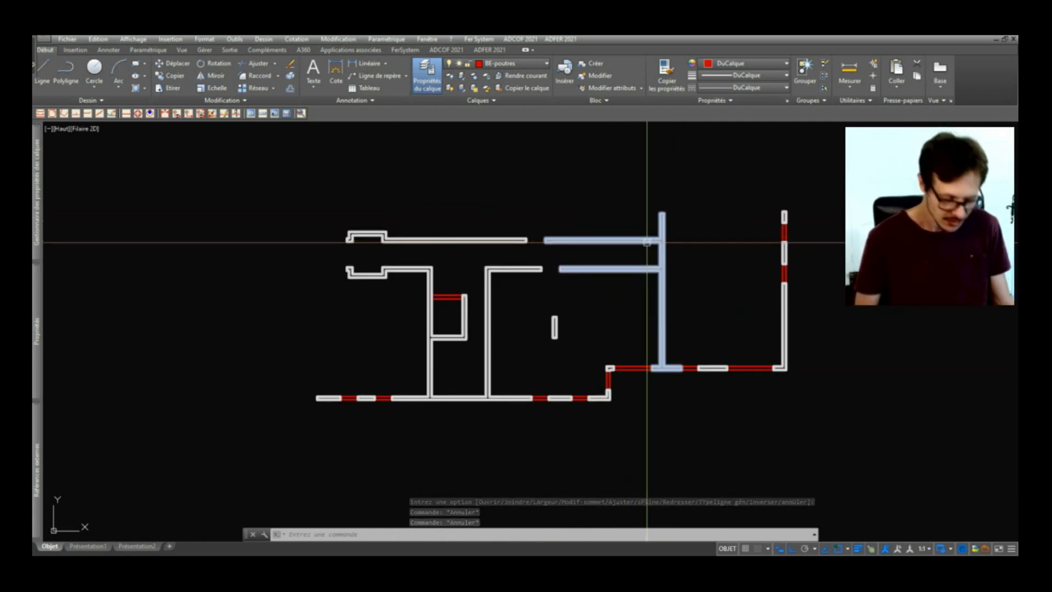
text(H)
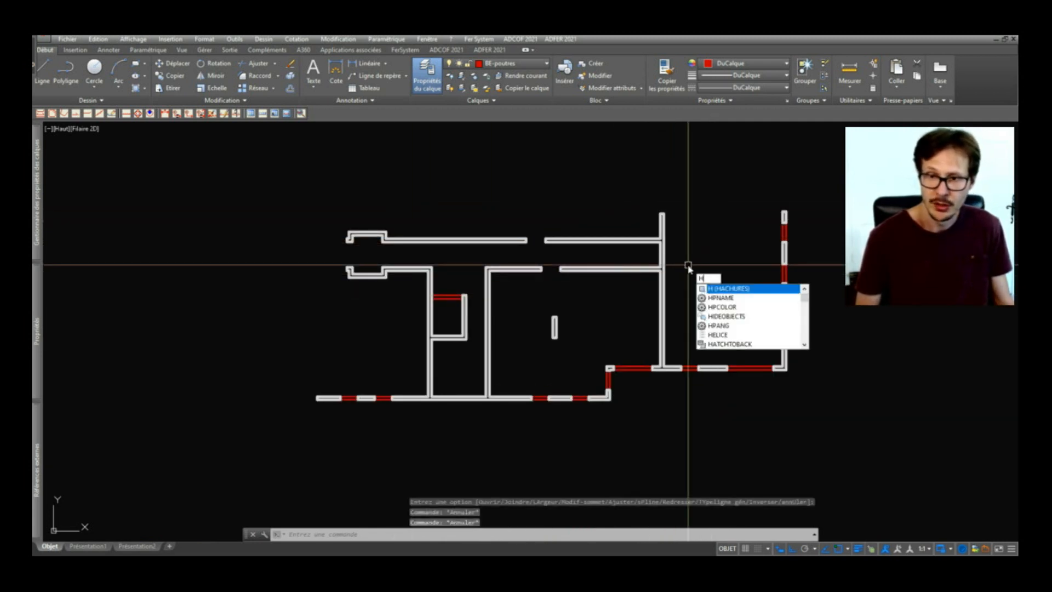
key(Return)
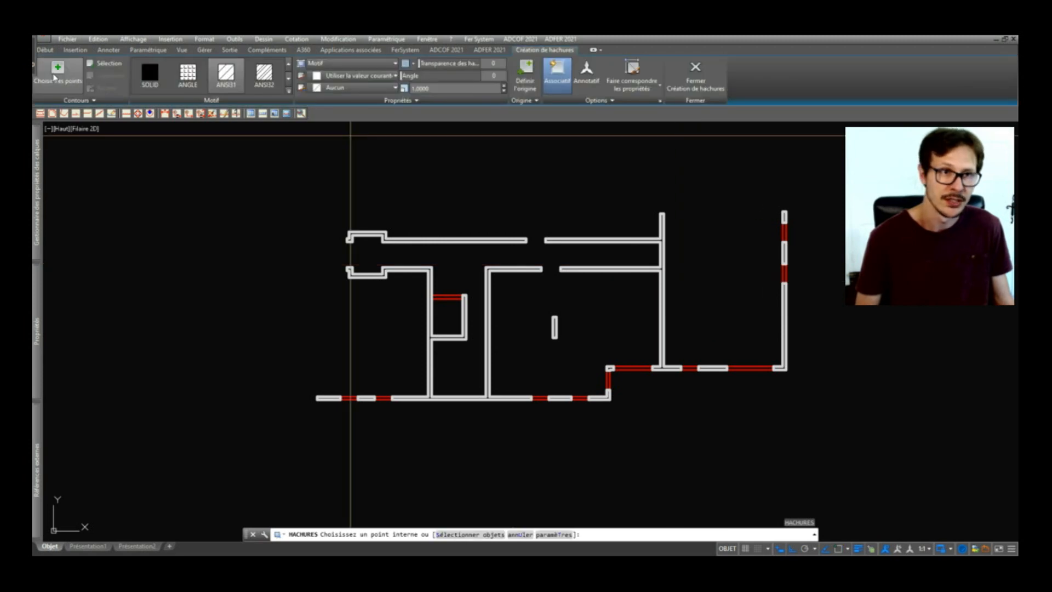
click(120, 64)
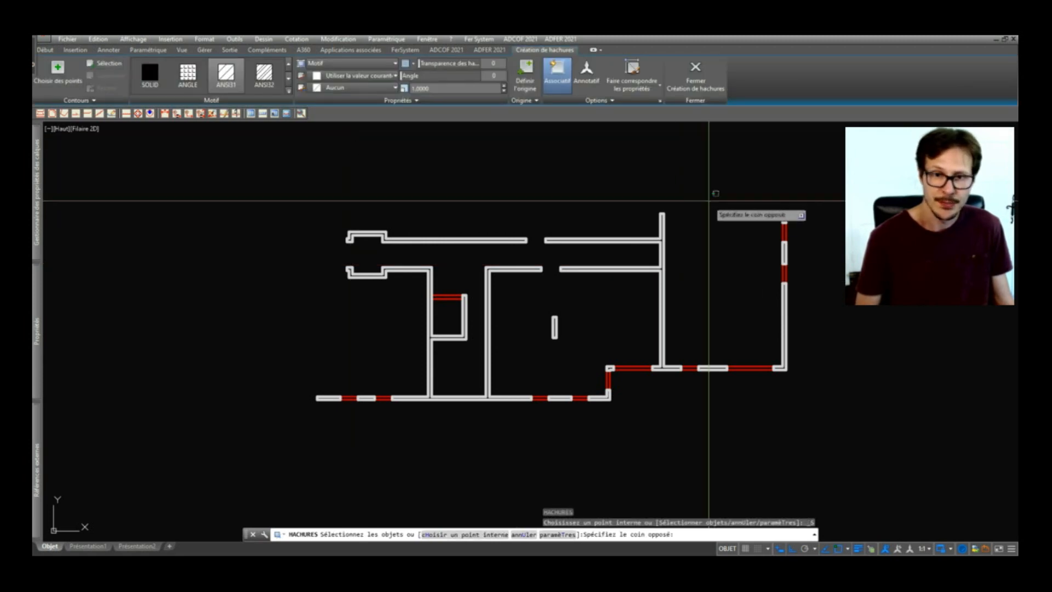
click(709, 200)
click(327, 278)
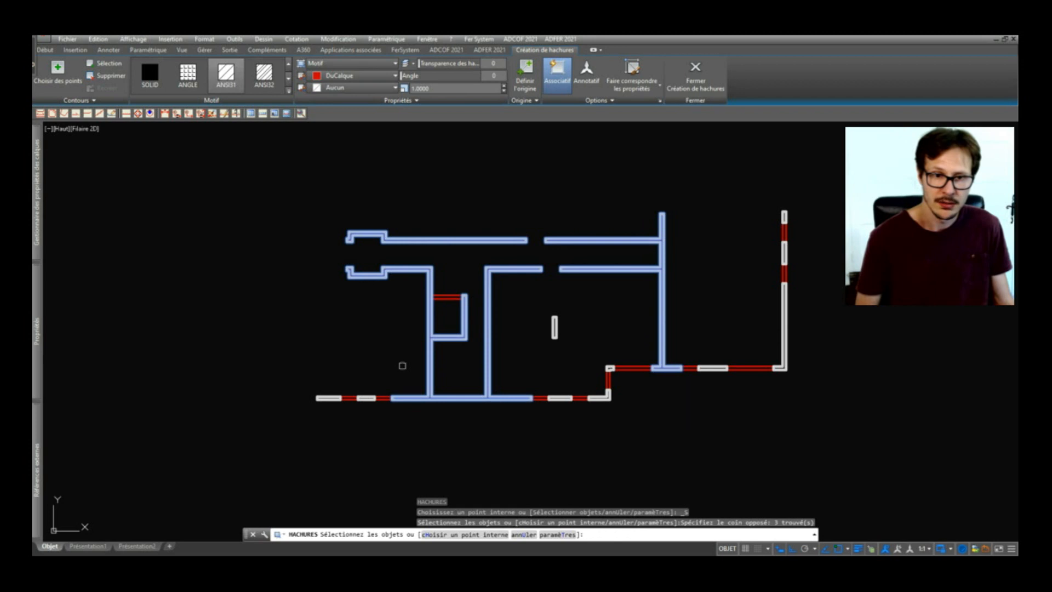
- Add the short lower facade walls, the central pier and the stepped corner walls to the hatch selection
click(370, 399)
click(603, 310)
click(528, 350)
scroll(615, 370, up, 2)
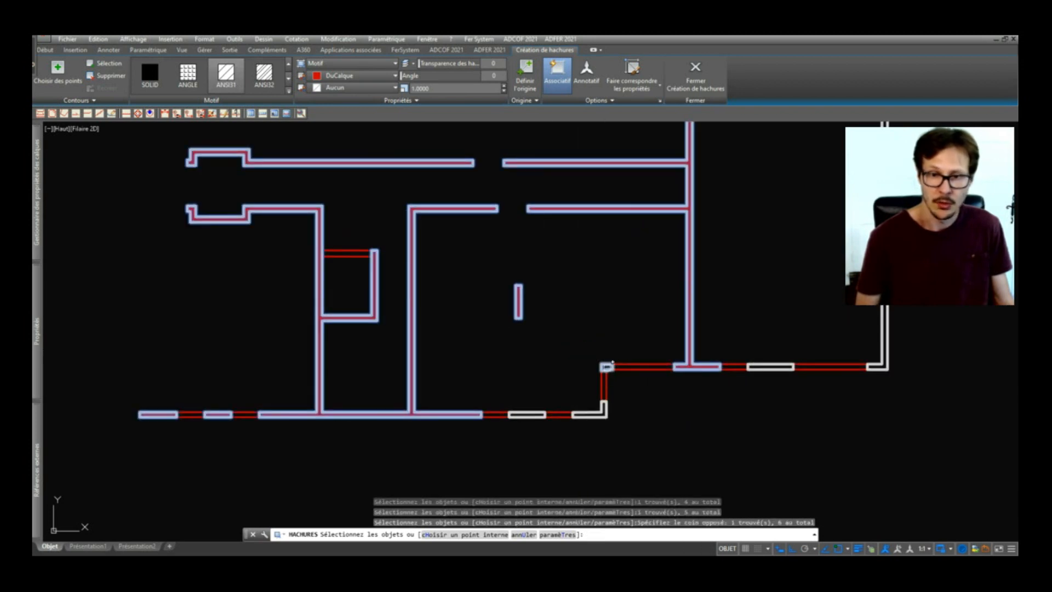
click(598, 415)
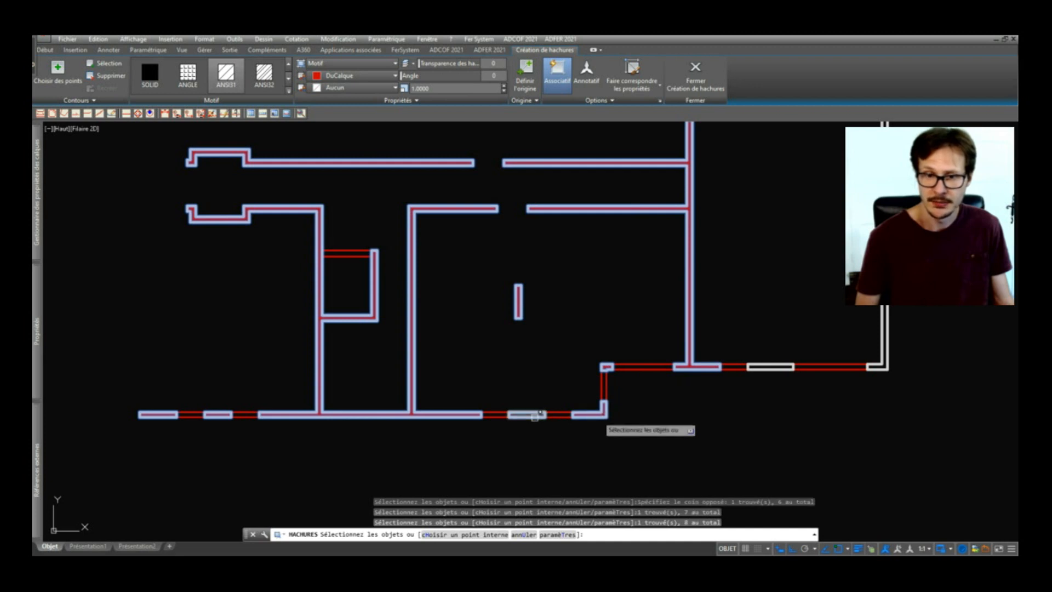
click(535, 416)
click(773, 364)
scroll(756, 371, down, 2)
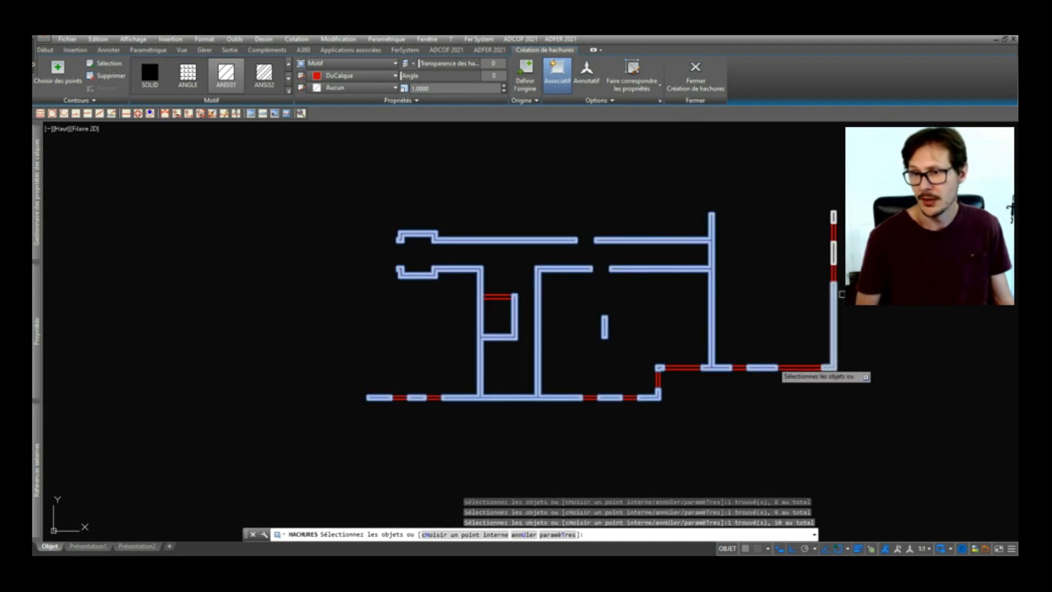
- Add the three right-hand facade walls to the hatch selection and create the hatch
click(842, 296)
click(805, 324)
scroll(857, 215, up, 2)
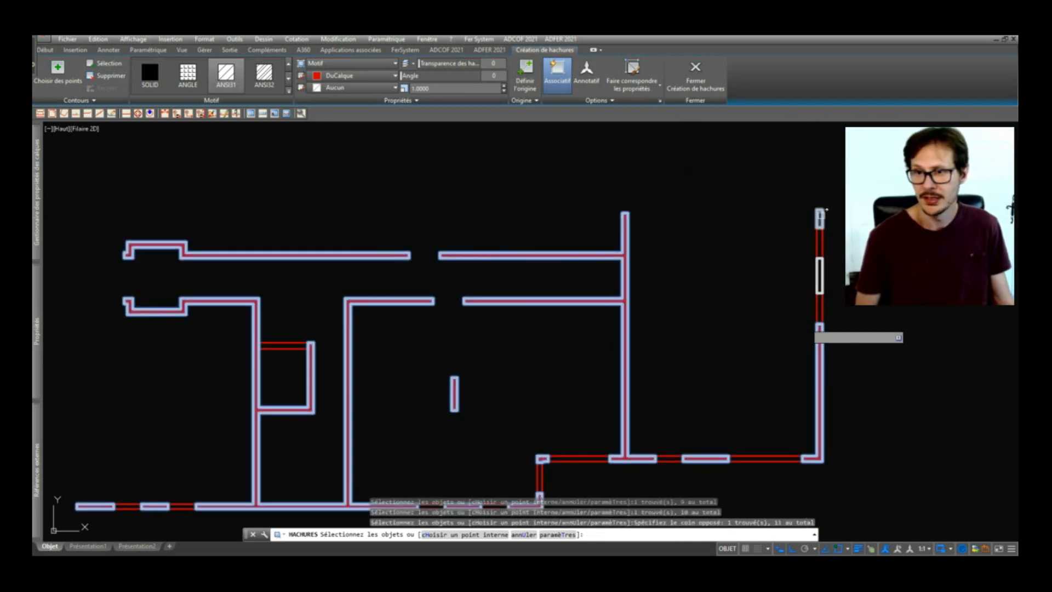
click(822, 276)
scroll(550, 247, down, 2)
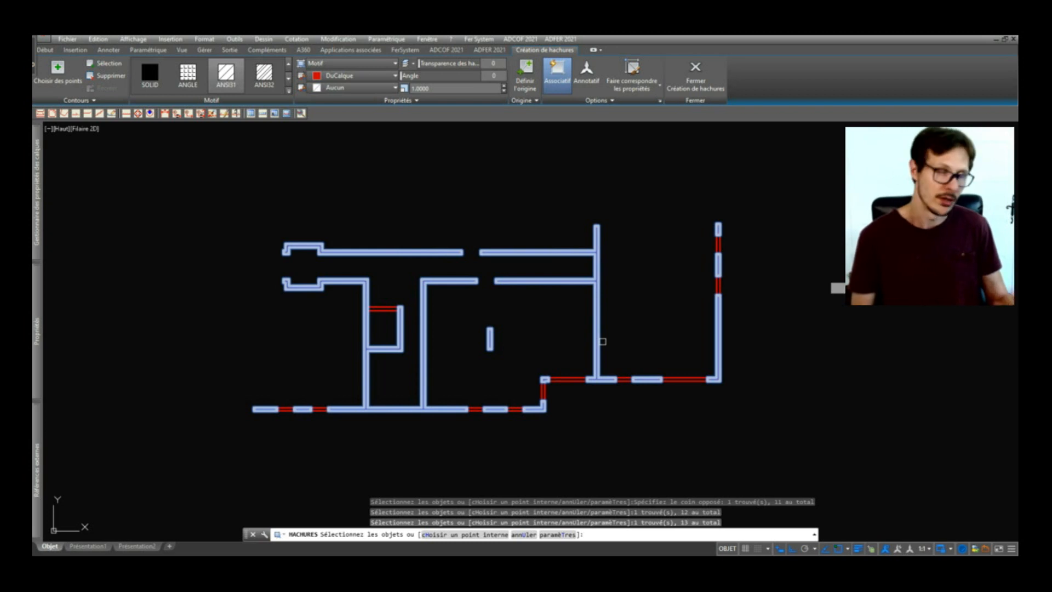
scroll(406, 348, up, 2)
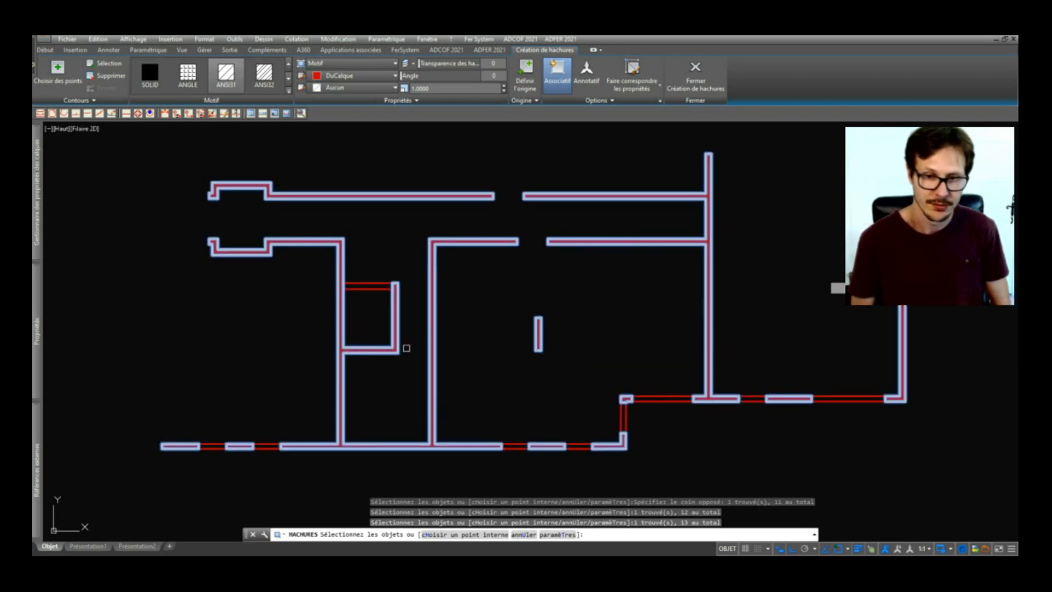
scroll(543, 276, down, 2)
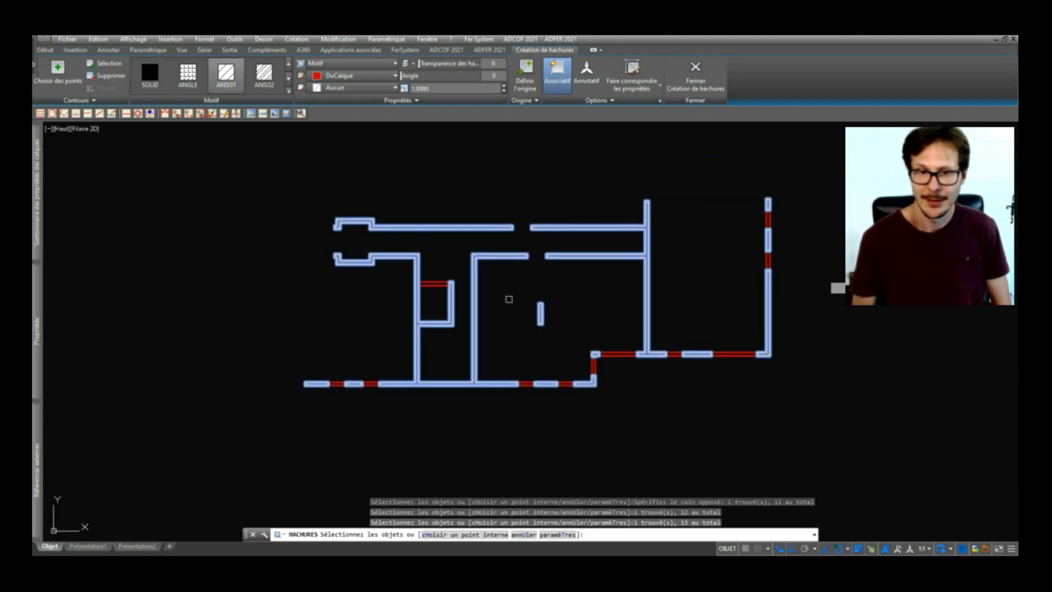
key(Return)
- Assign the wall hatch to the BE-impact layer
scroll(522, 287, up, 7)
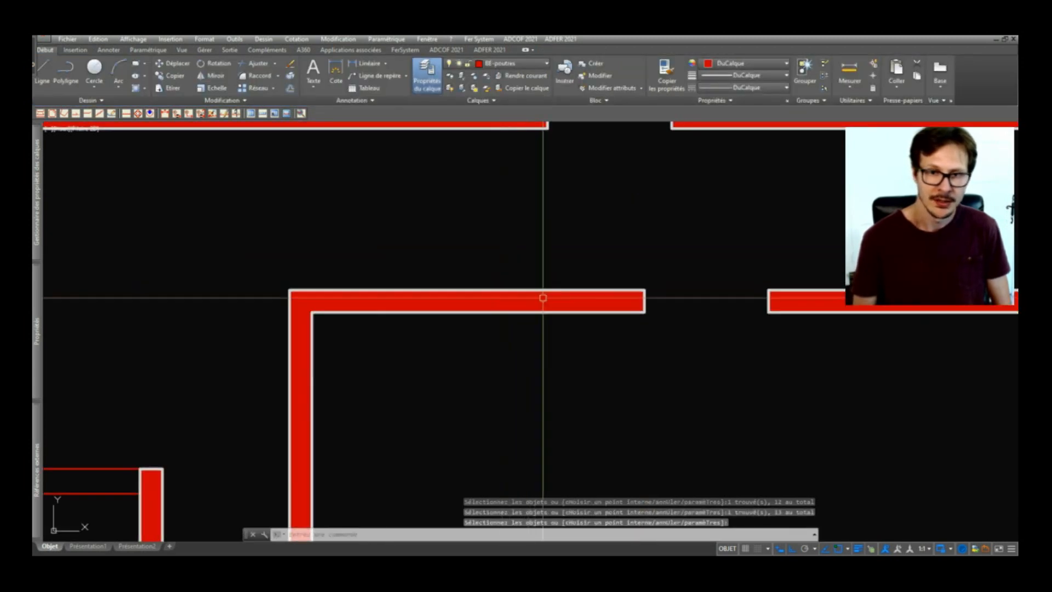
click(563, 296)
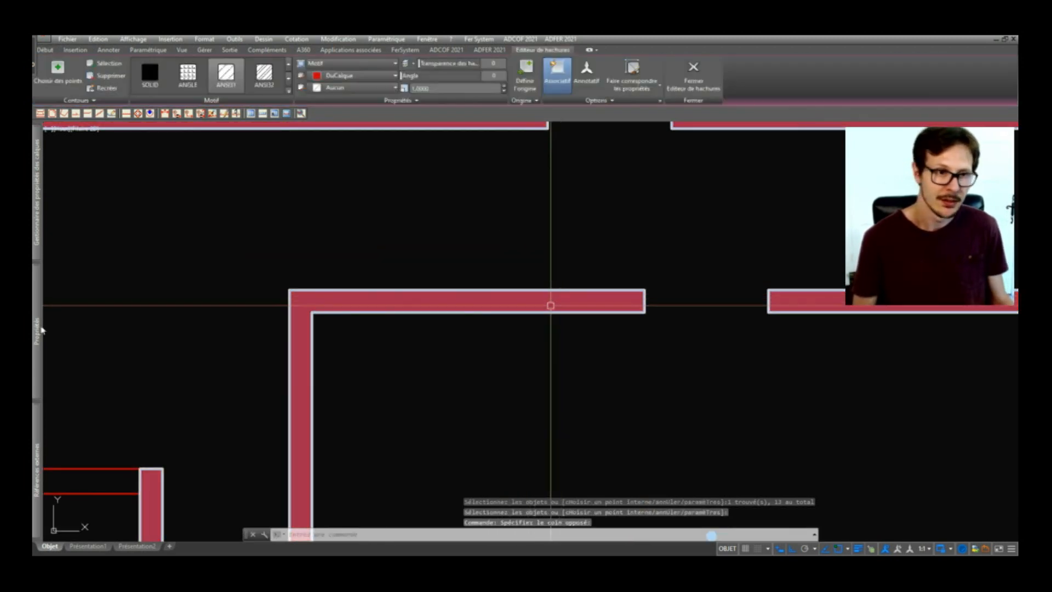
mouse_move(40, 328)
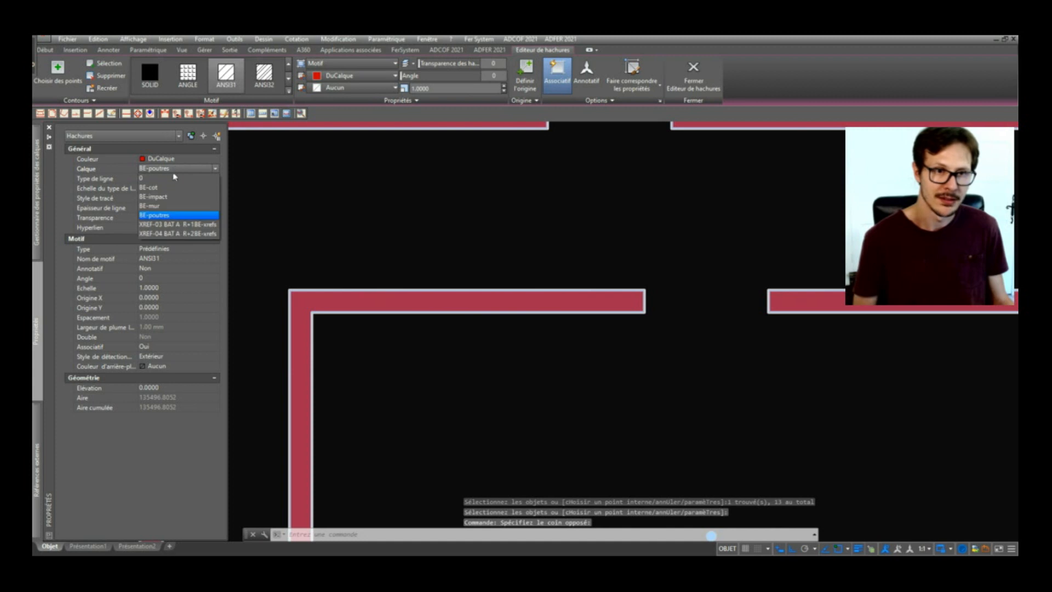
click(171, 197)
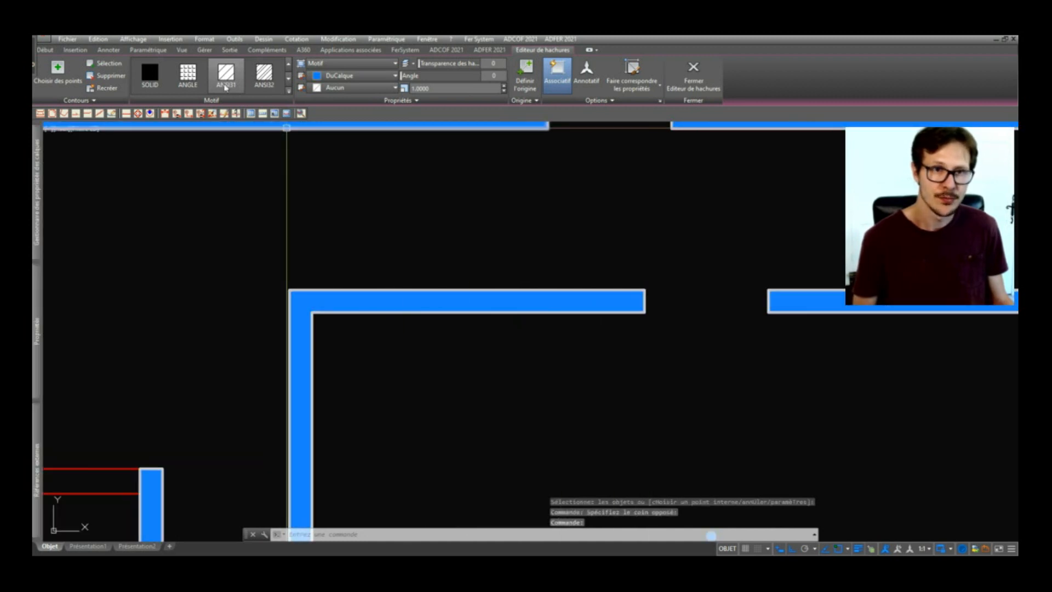
- Browse the hatch patterns and change the wall hatch to AR-SAND
click(288, 90)
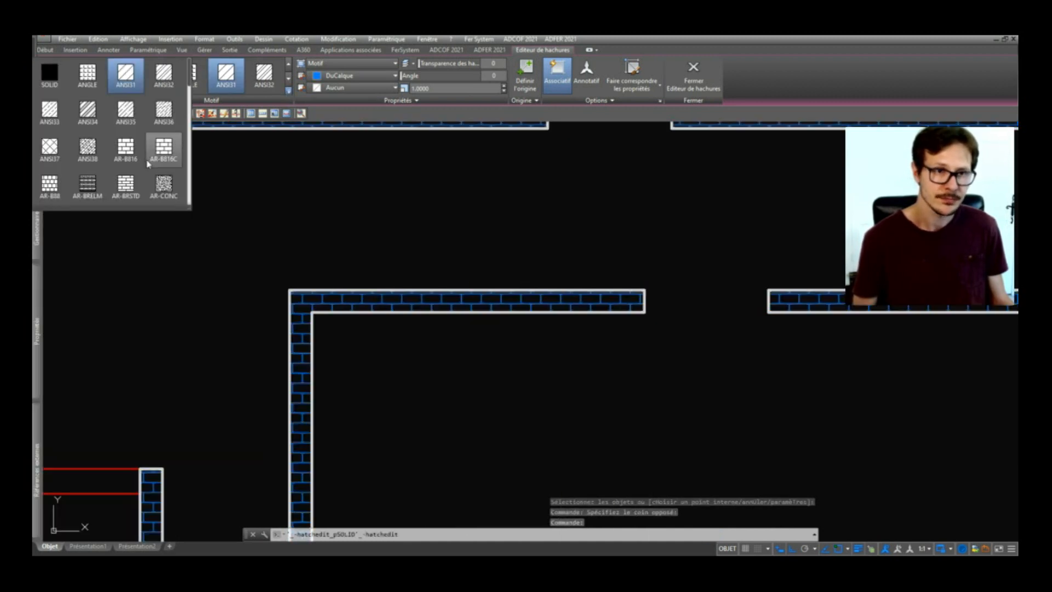
scroll(171, 190, down, 2)
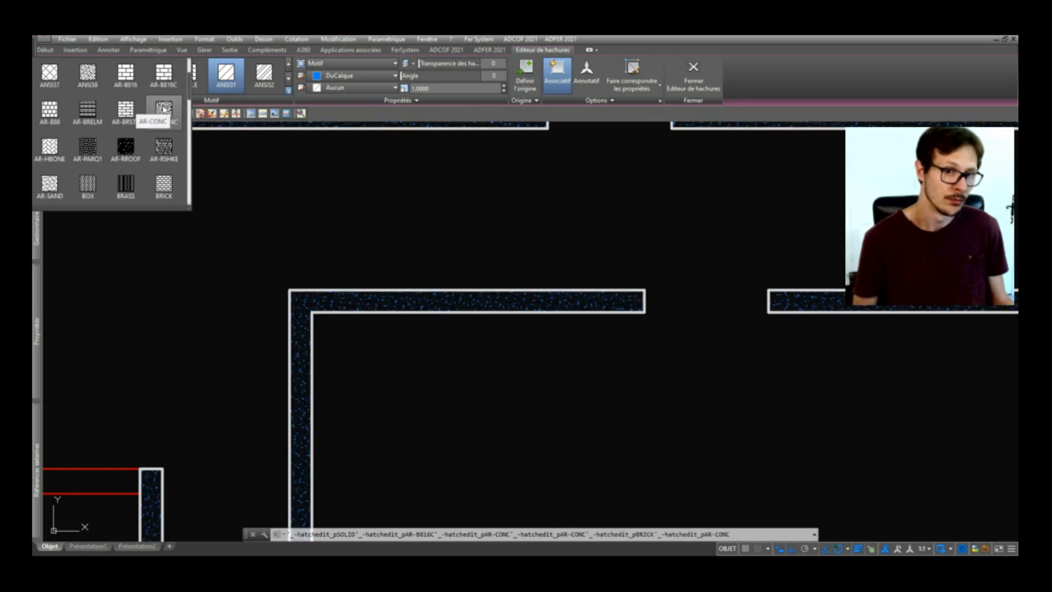
scroll(111, 147, down, 1)
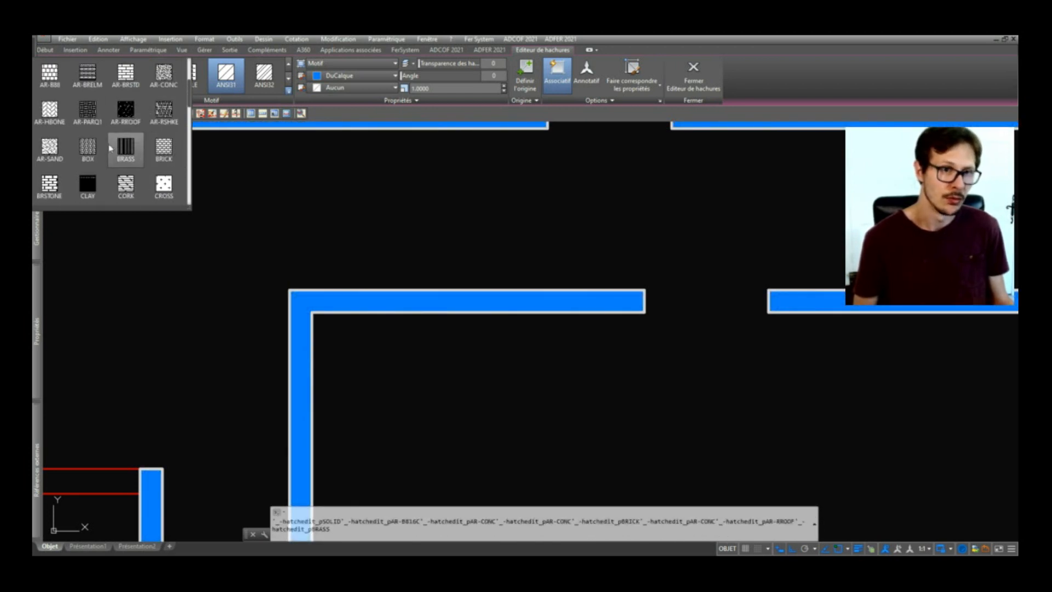
click(57, 146)
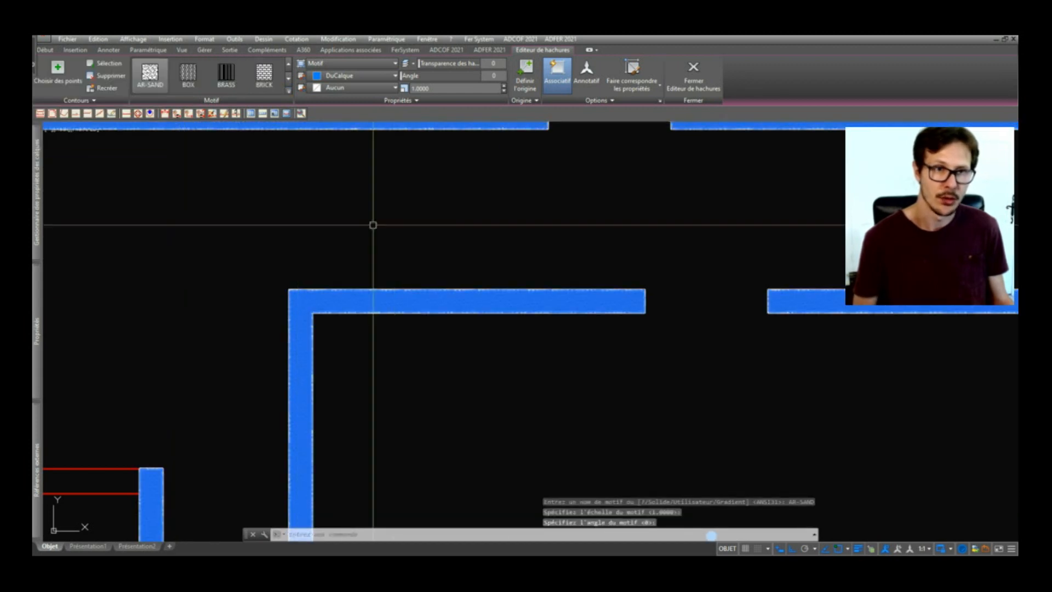
scroll(541, 306, up, 3)
scroll(587, 296, down, 2)
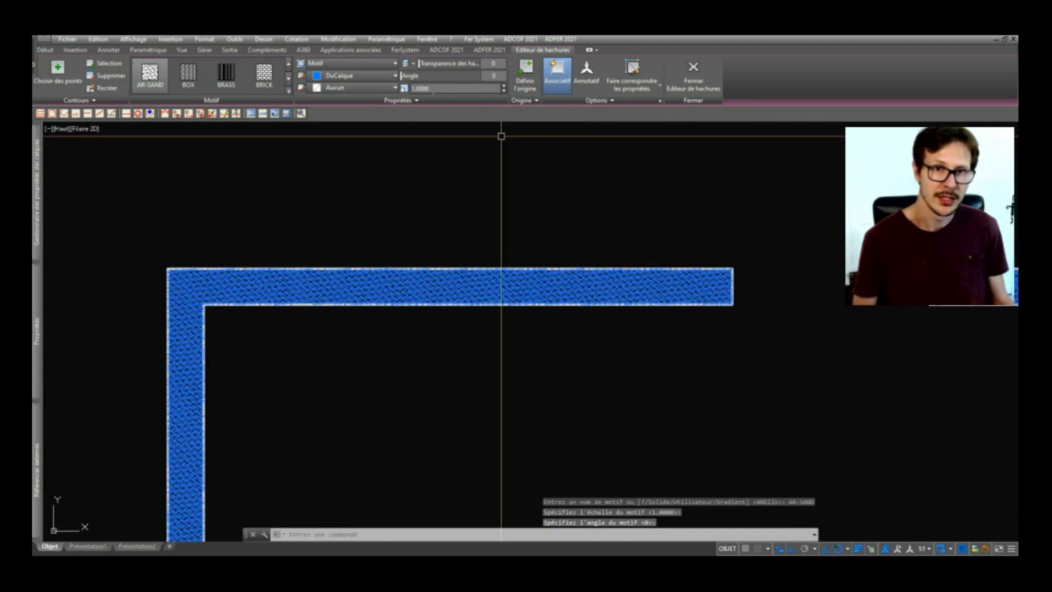
- Set the wall hatch's scale to 5 and finish editing it
click(433, 90)
text(10)
key(Return)
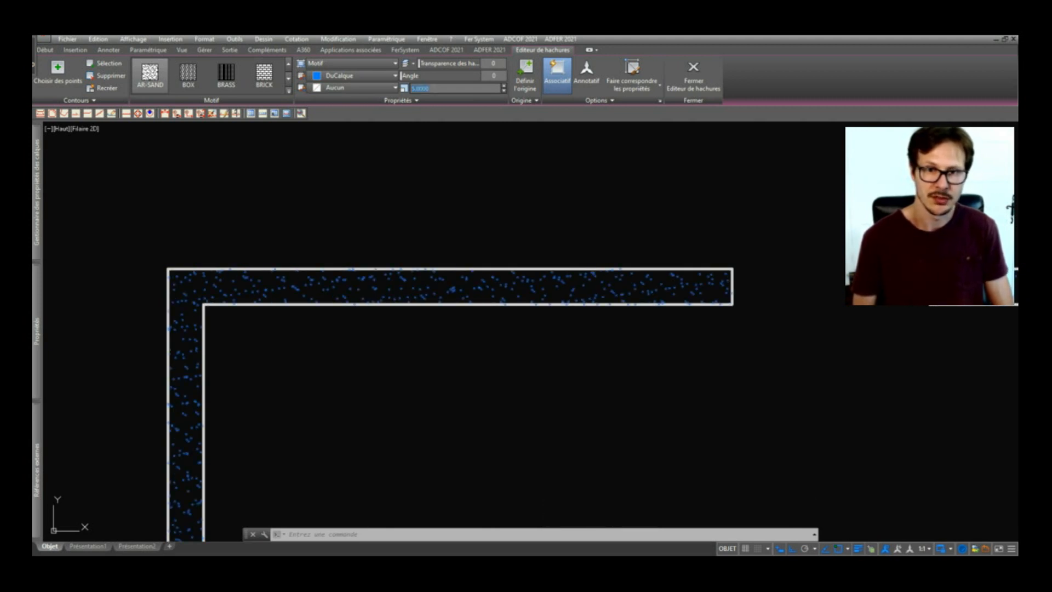
scroll(453, 258, down, 5)
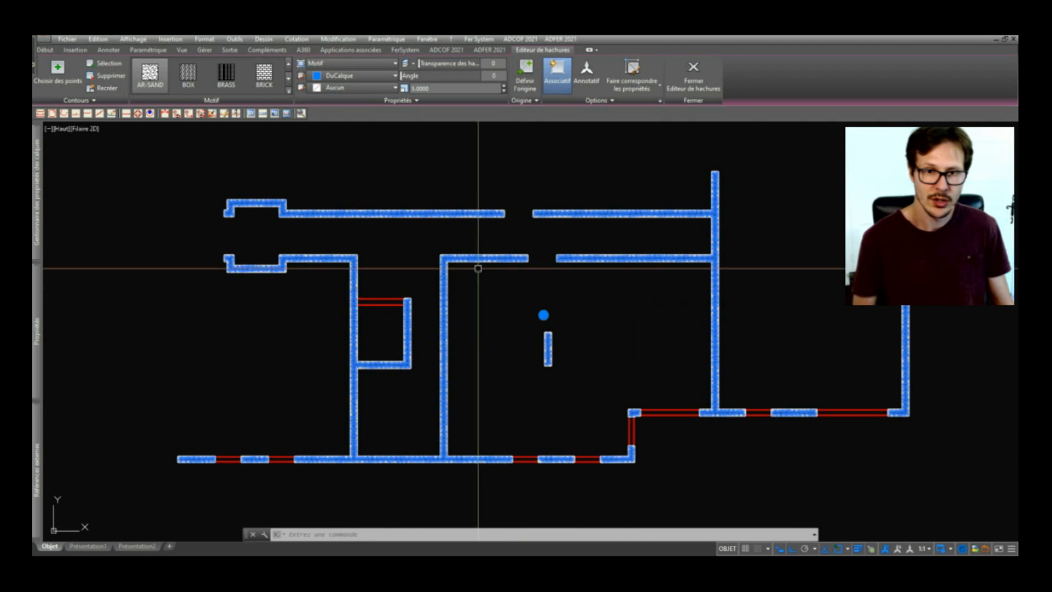
key(Escape)
- Isolate the BE-mur layer by picking a corridor wall outline in the upper copy
scroll(484, 270, up, 2)
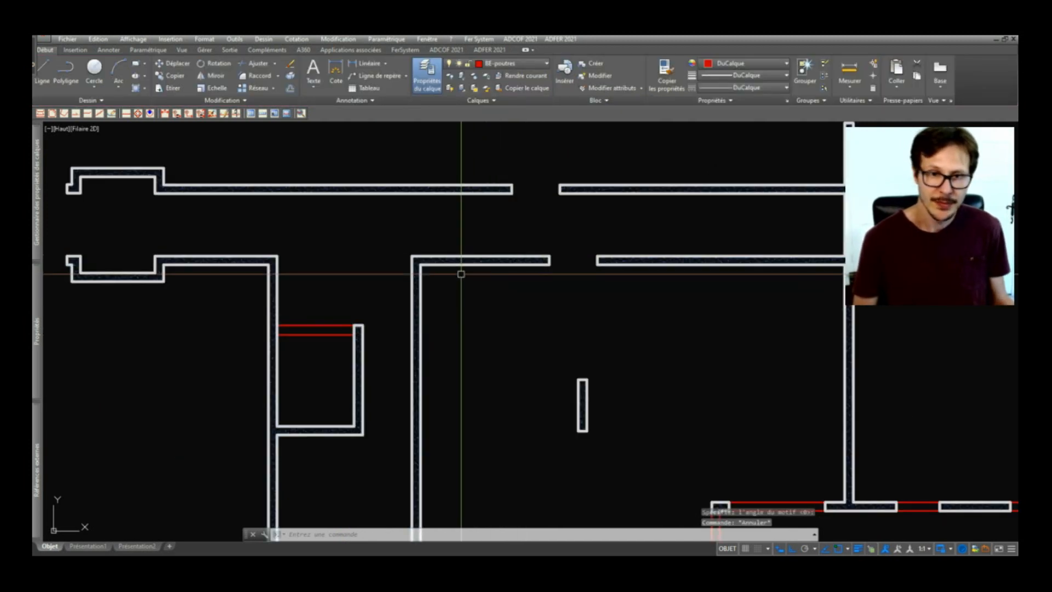
scroll(457, 268, down, 2)
scroll(493, 271, up, 3)
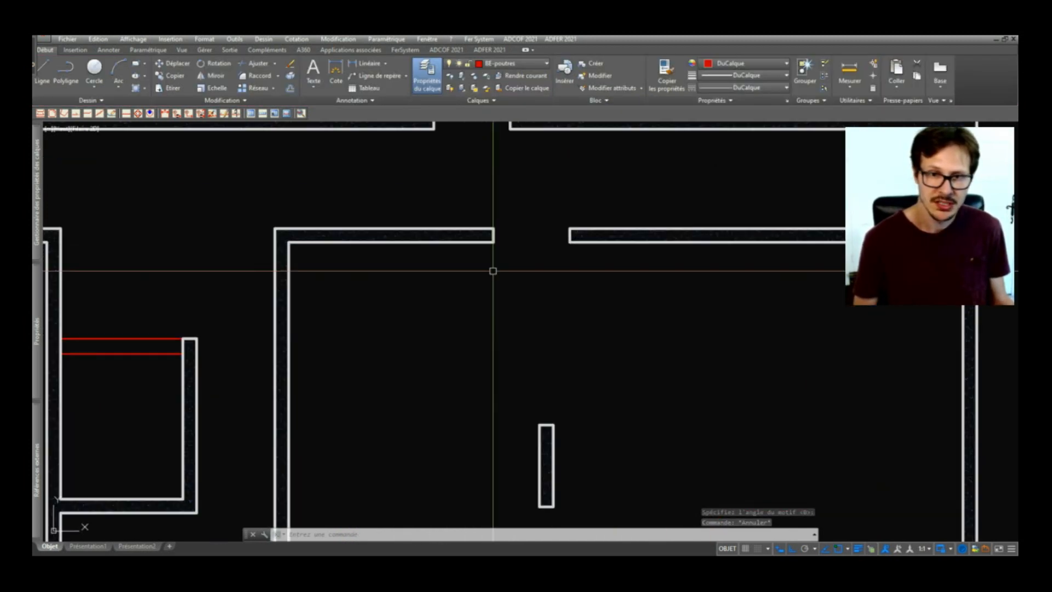
text(ci)
key(Return)
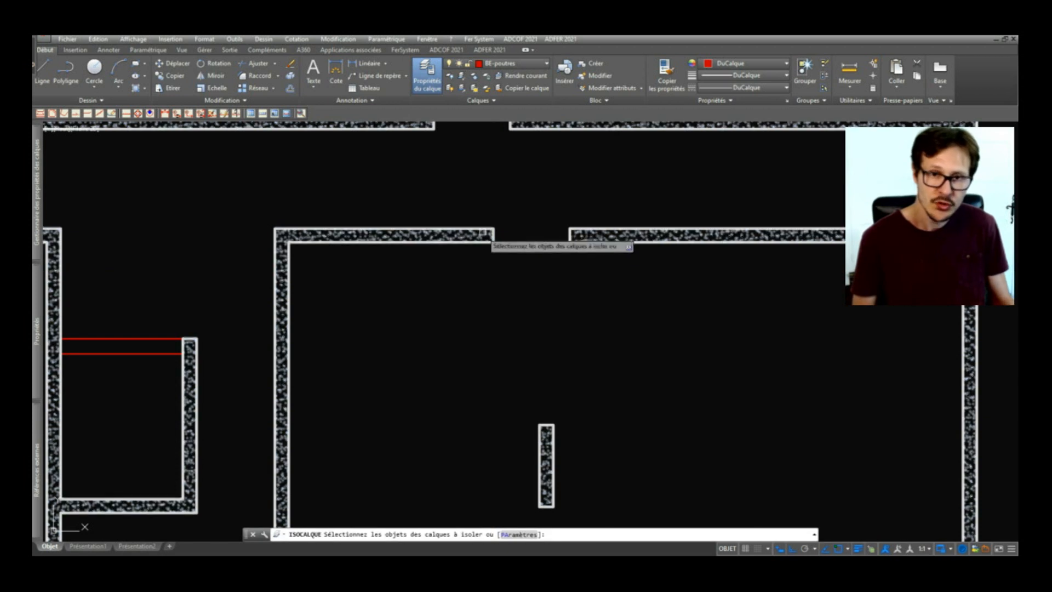
click(481, 228)
key(Return)
scroll(490, 280, down, 5)
scroll(555, 245, up, 2)
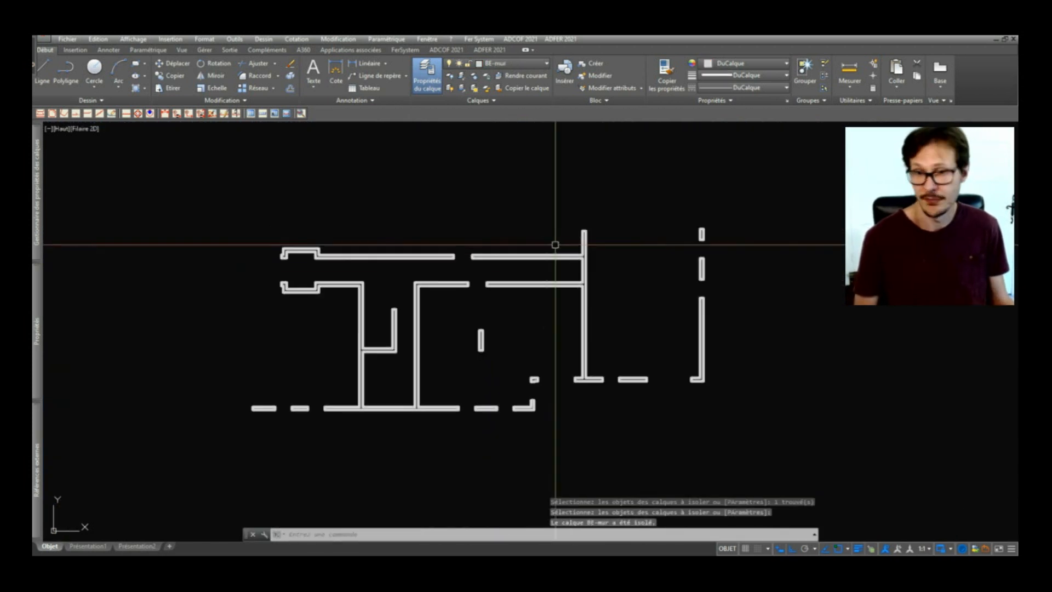
- Select all the wall outlines of the upper copy and assign them to the BE-impact layer
click(871, 188)
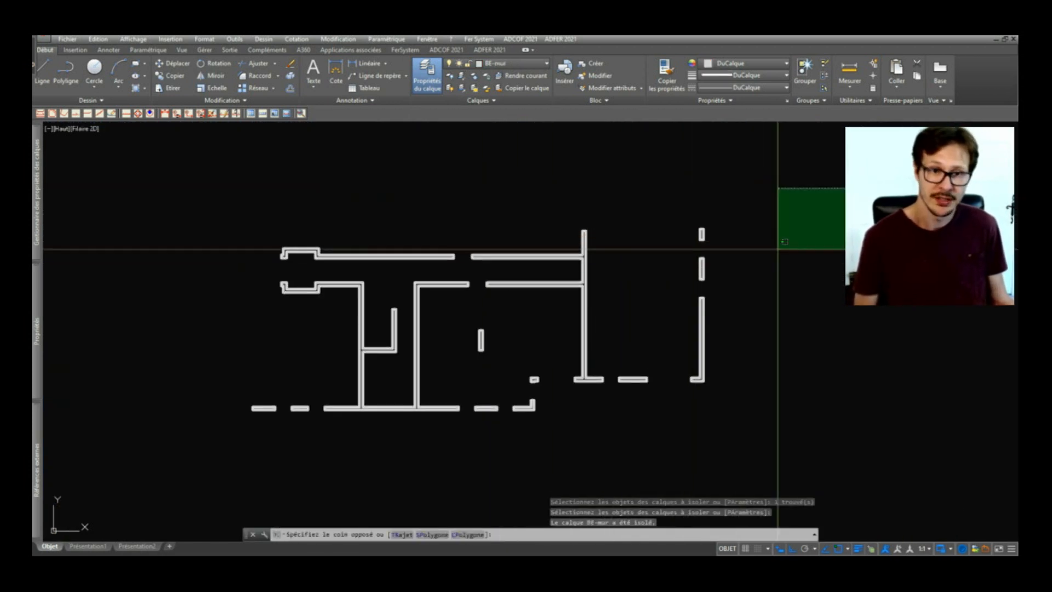
click(175, 464)
mouse_move(37, 329)
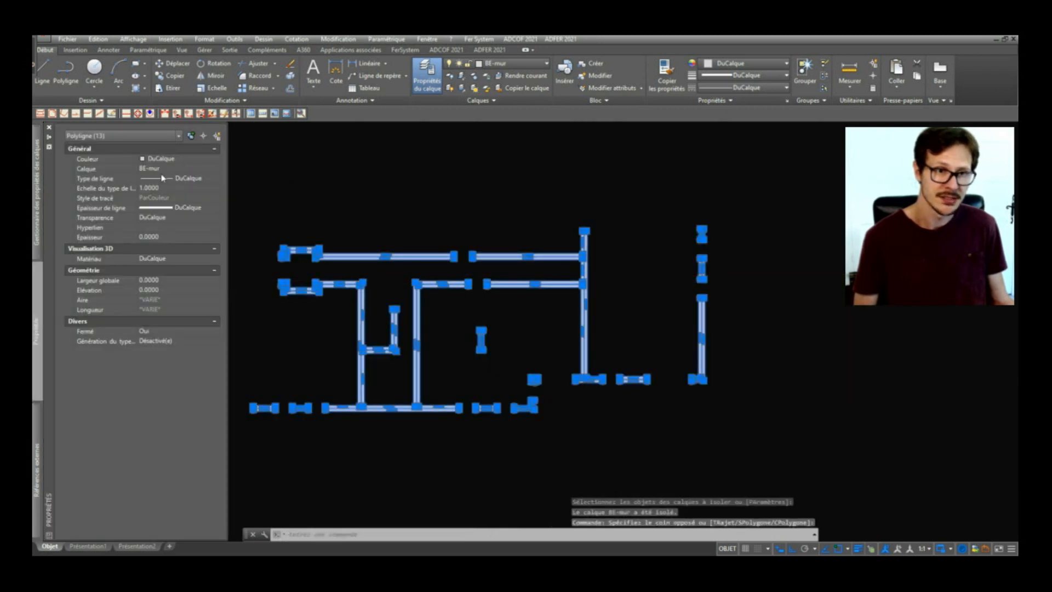
click(164, 199)
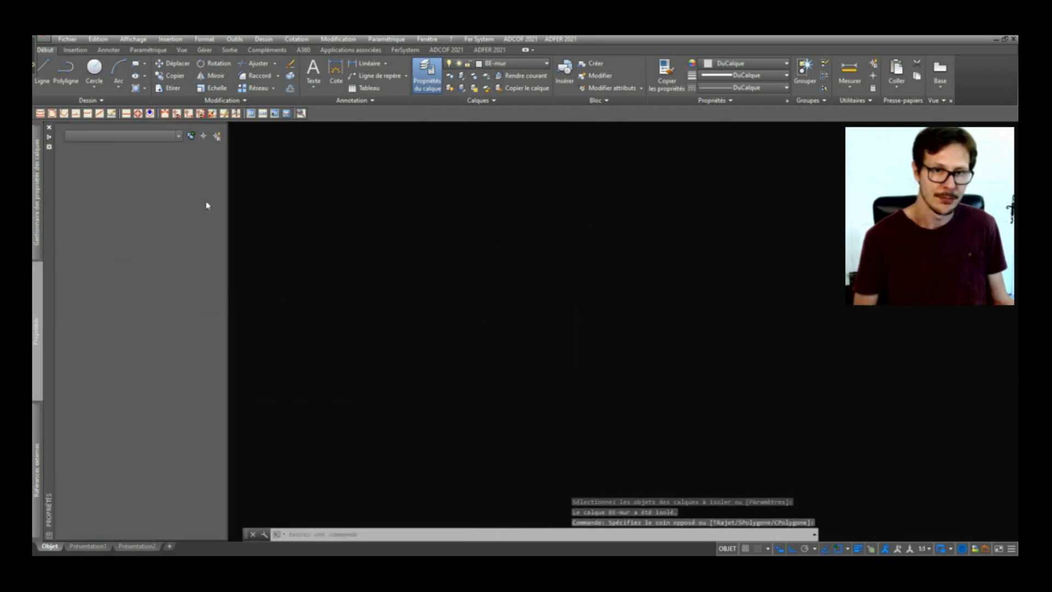
click(586, 304)
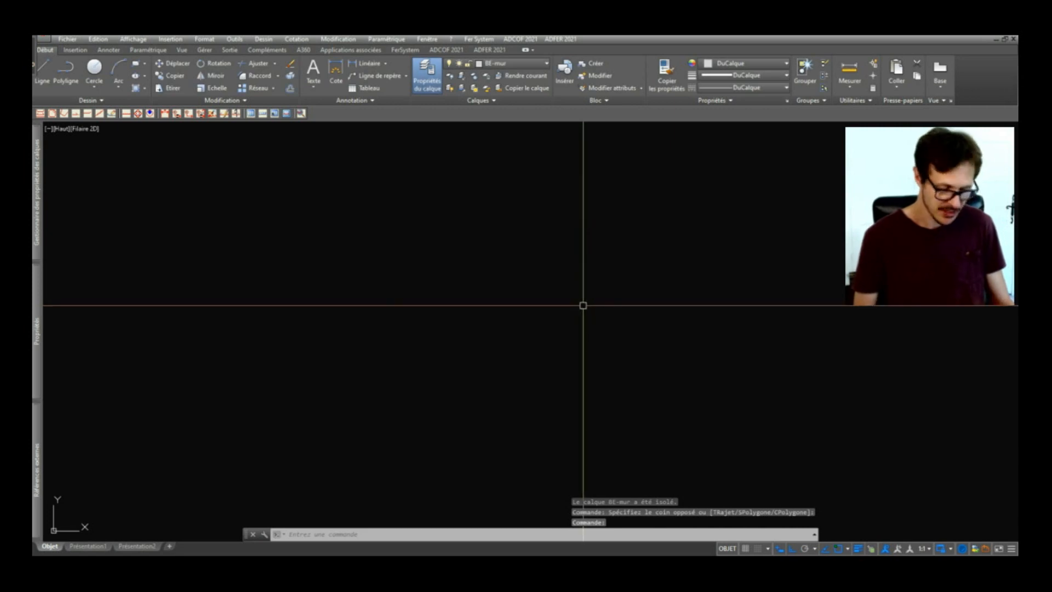
- Restore the layers hidden by the isolation and regenerate the model
text(re)
key(Return)
scroll(647, 263, up, 4)
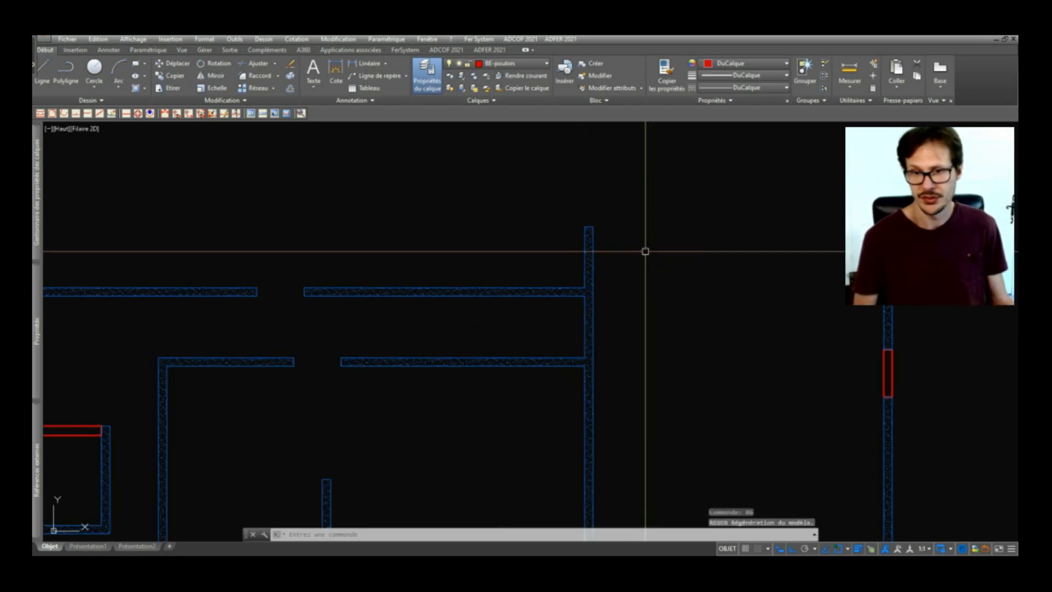
- Regenerate the model in all viewports
scroll(659, 225, down, 2)
scroll(568, 283, up, 2)
text(rgt)
key(Return)
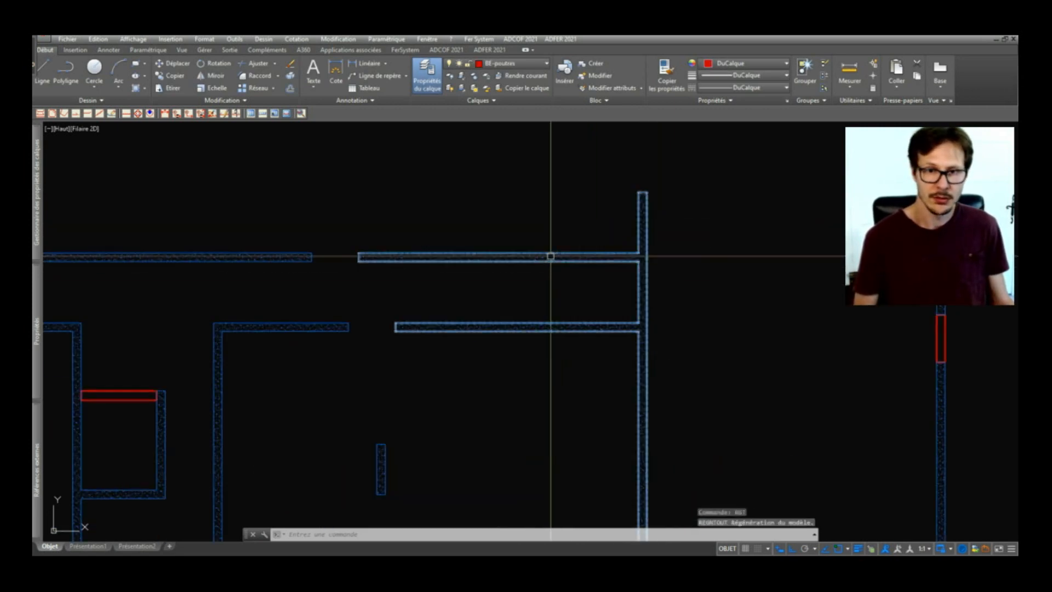
- Set the global linetype scale (LTSCALE) to 10 and regenerate the model
scroll(551, 256, up, 2)
scroll(507, 275, up, 5)
middle_drag(70, 436, 373, 219)
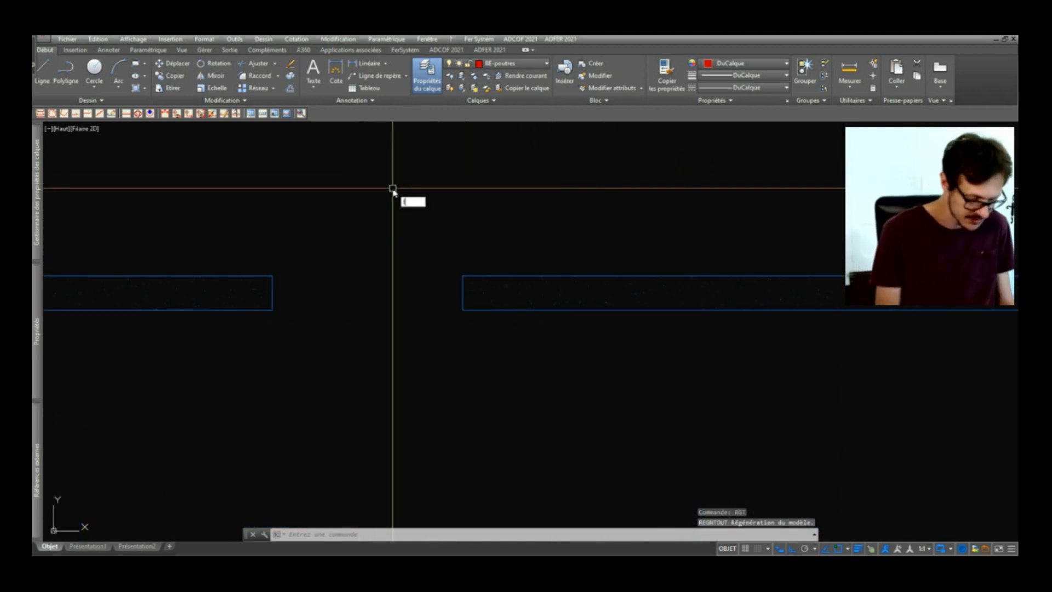
text(ltscale)
key(Return)
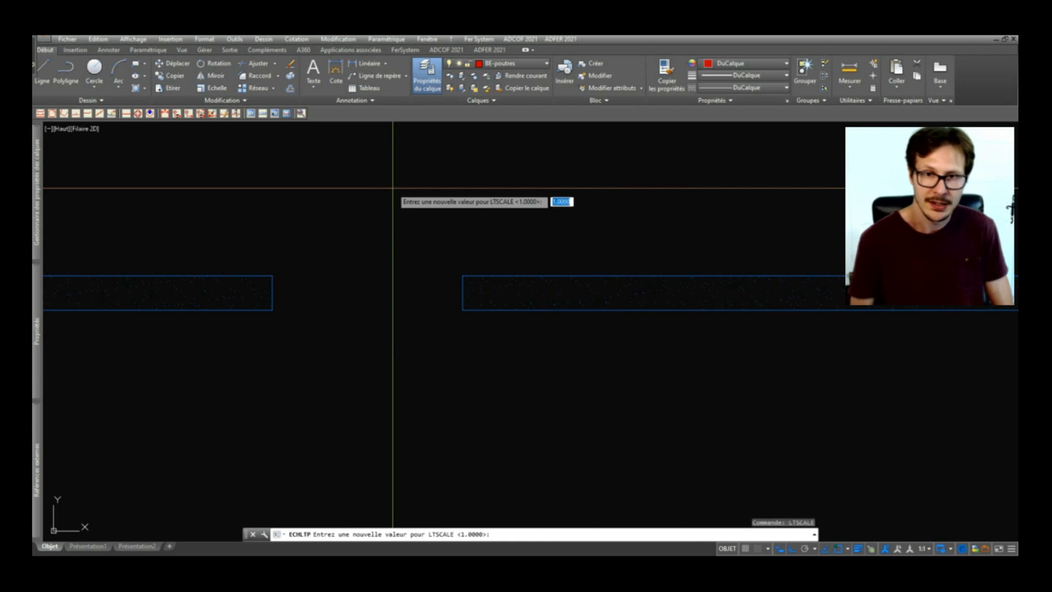
text(10)
key(Return)
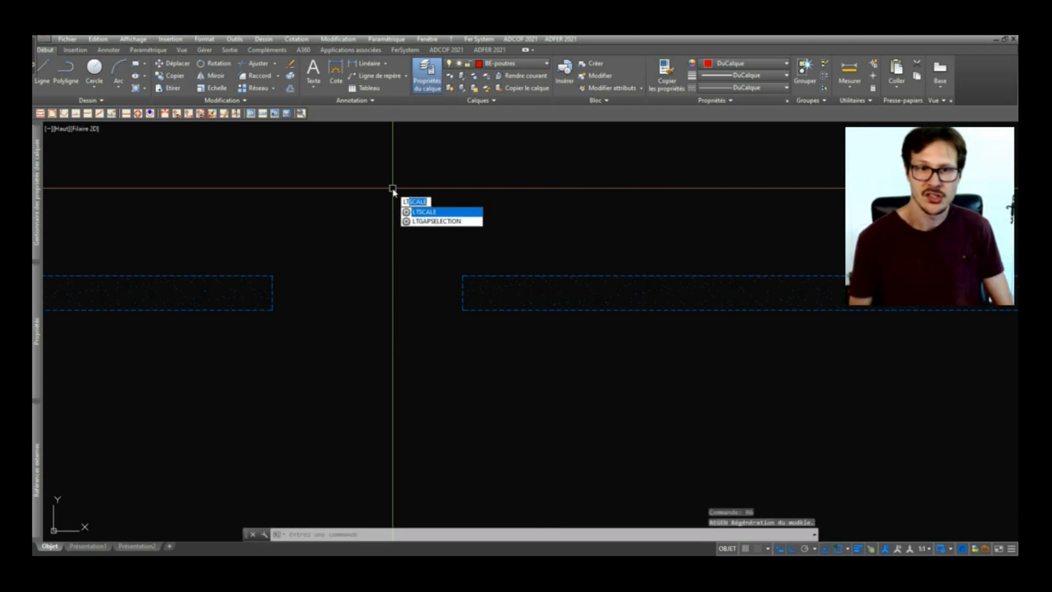
- Set the global linetype scale (LTSCALE) to 50 and regenerate the model
text(lt)
key(Return)
text(5)
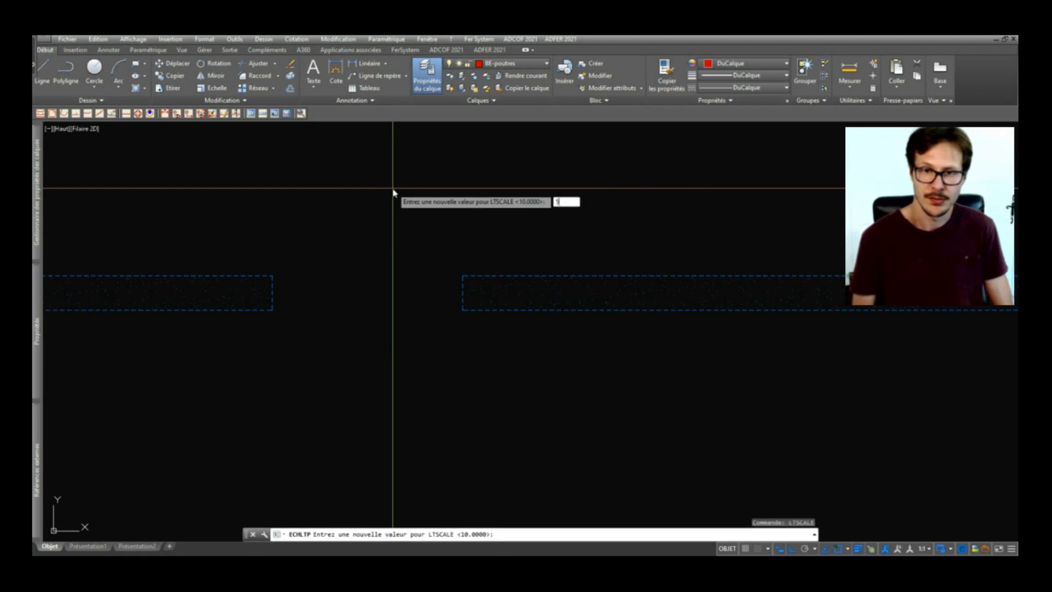
text(0)
key(Return)
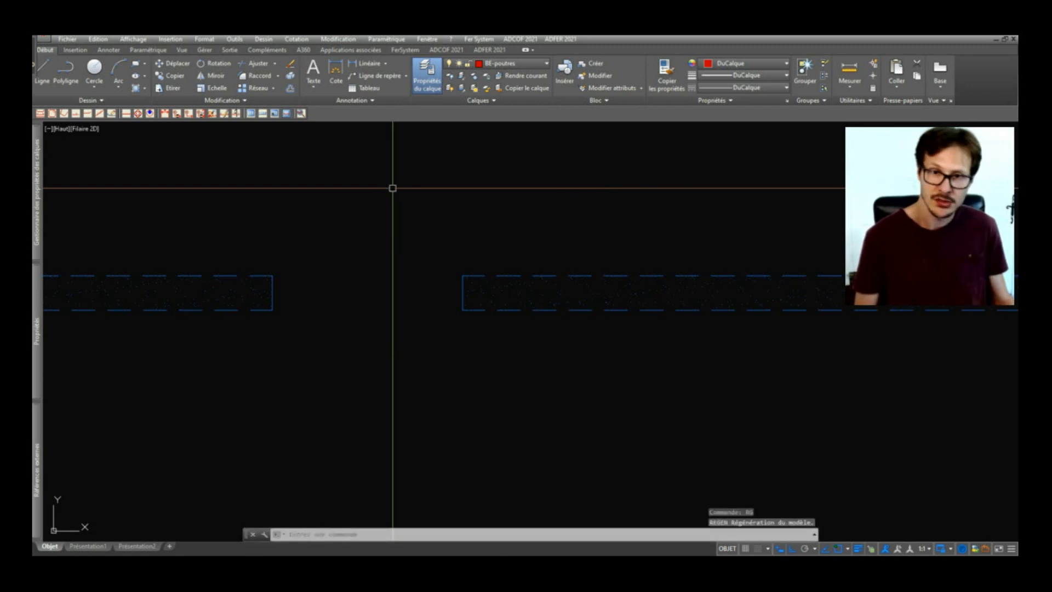
- Examine the dashed wall outlines and the red beam outlines across the whole plan
scroll(523, 289, down, 10)
scroll(542, 325, up, 6)
middle_drag(725, 338, 521, 255)
scroll(536, 277, up, 4)
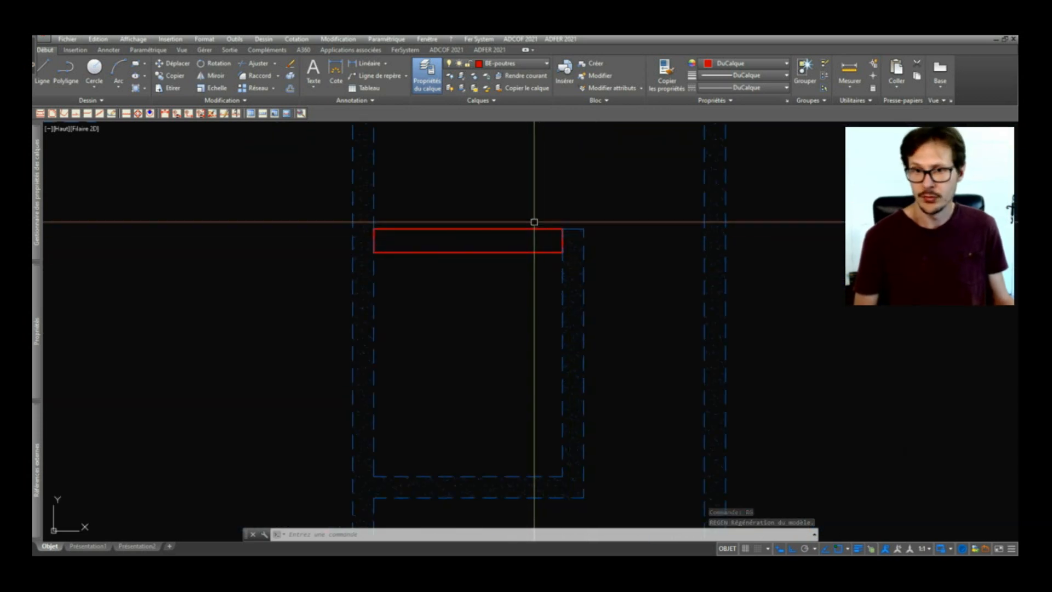
scroll(548, 295, down, 6)
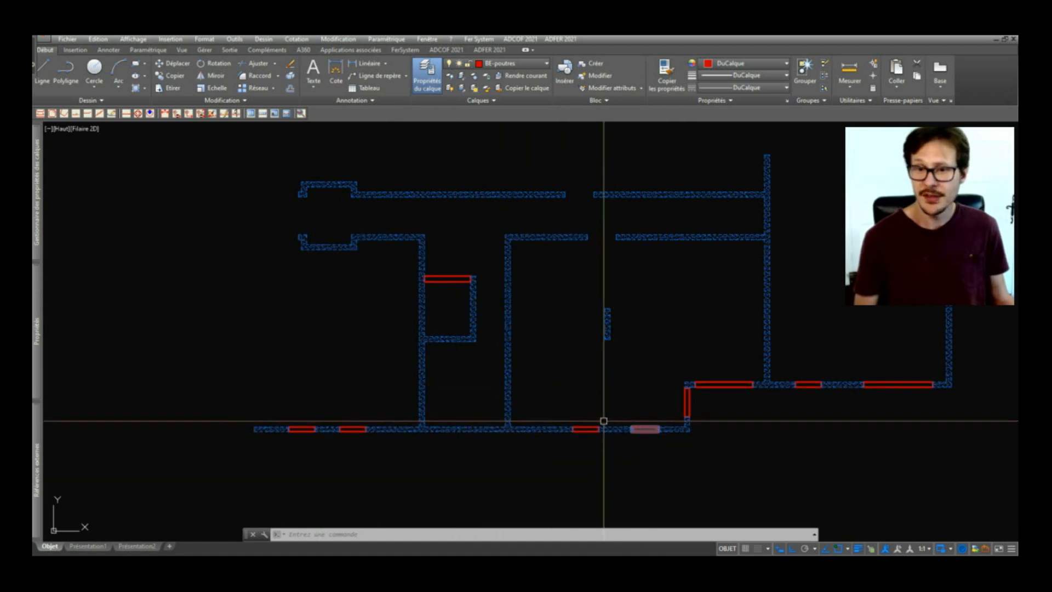
click(586, 426)
key(Escape)
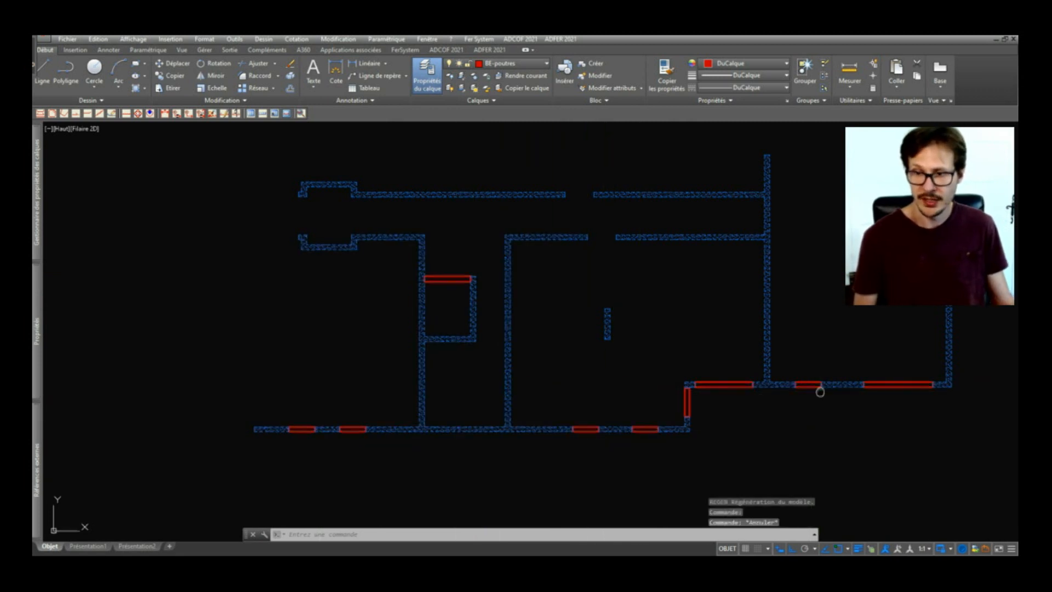
middle_drag(835, 384, 685, 394)
middle_drag(182, 324, 308, 318)
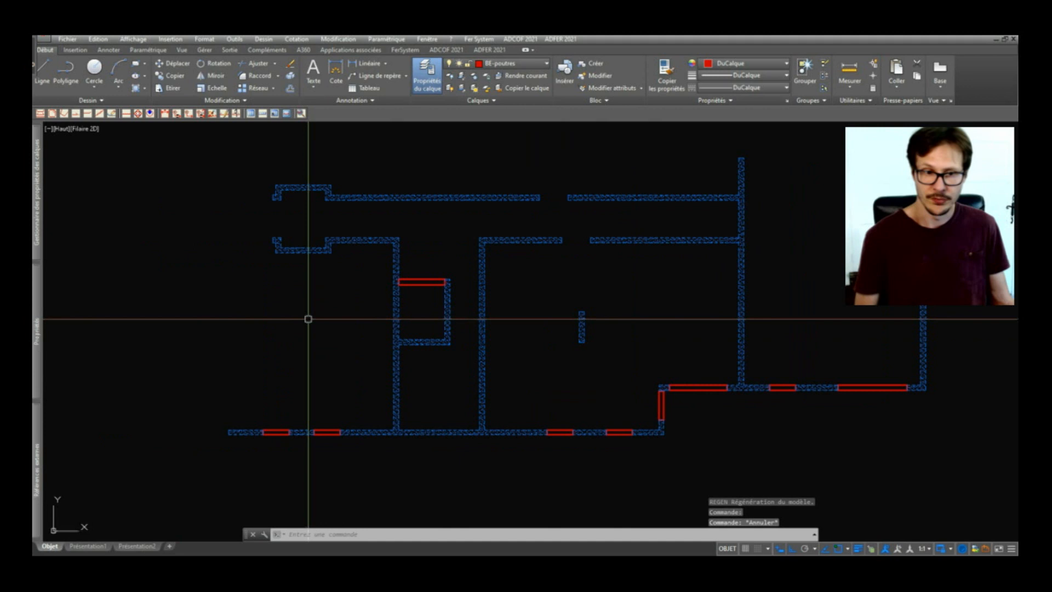
middle_drag(708, 401, 651, 401)
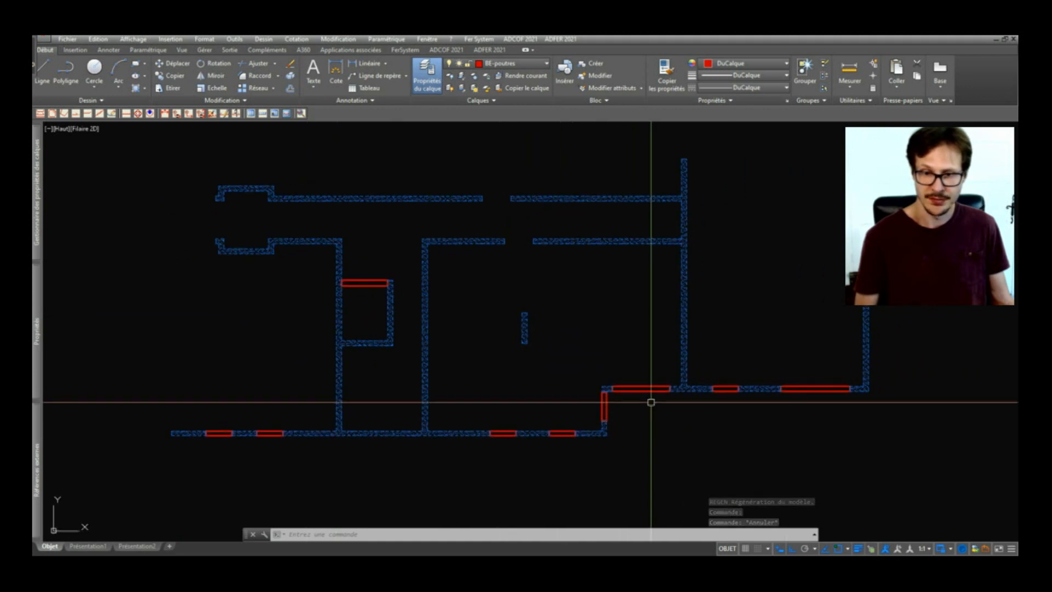
- Erase the two red beams at the facade's inner corner and the long beam near the facade's east end
click(605, 406)
click(630, 388)
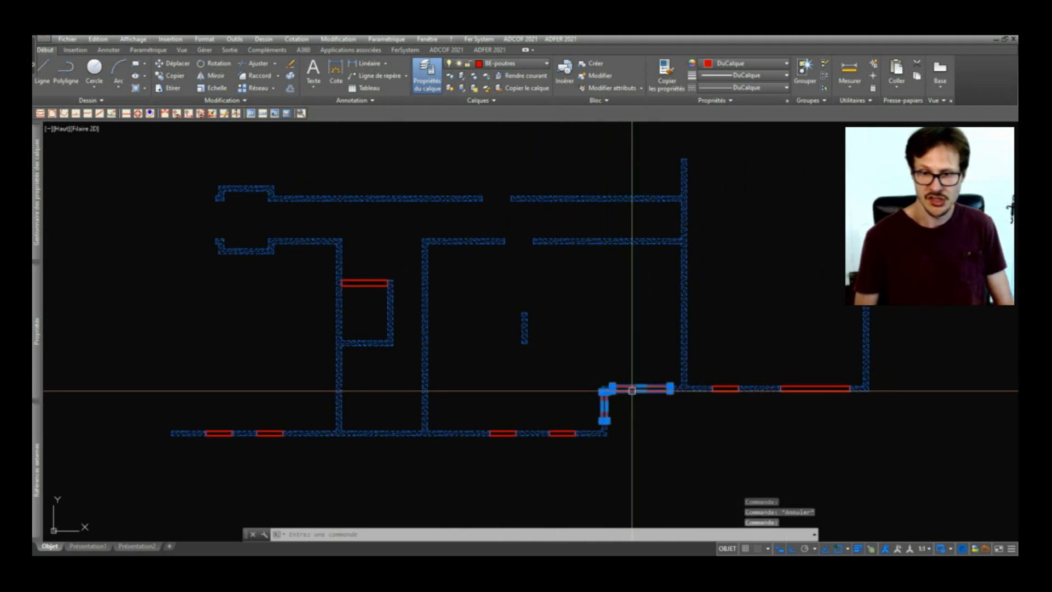
key(Delete)
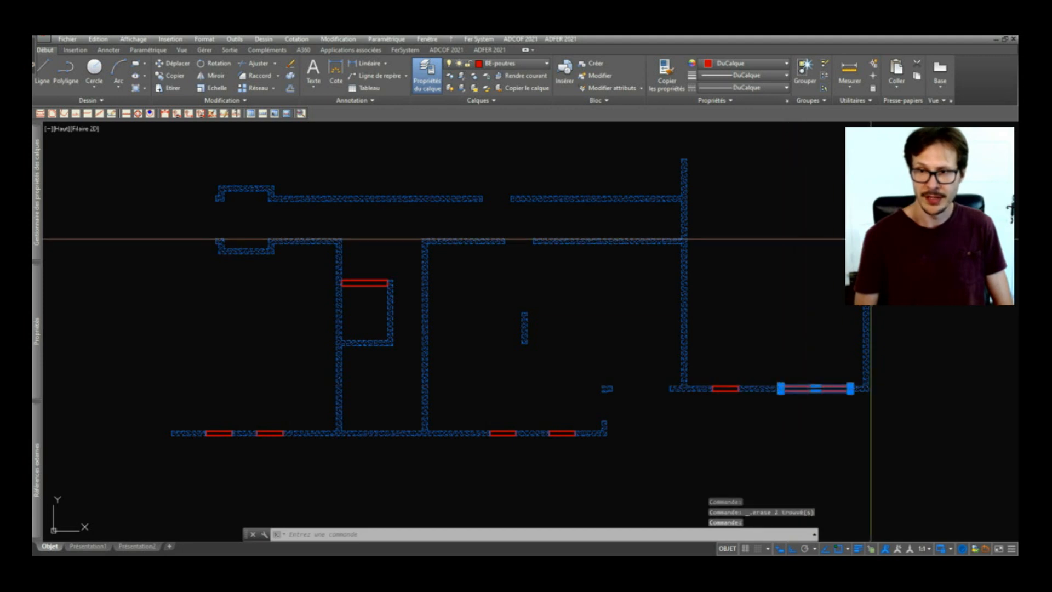
key(Delete)
middle_drag(871, 238, 828, 237)
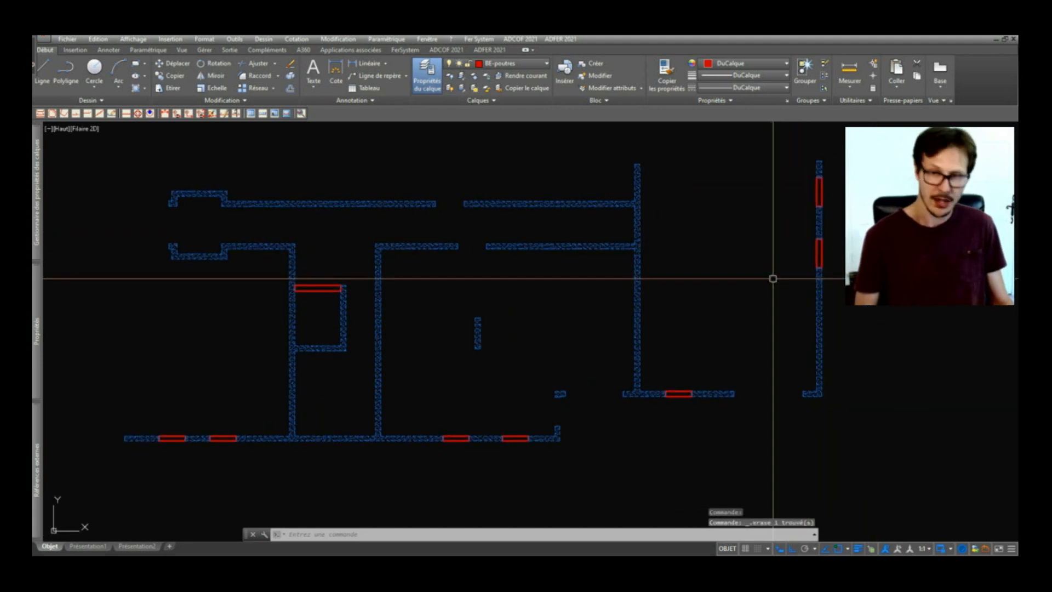
- Isolate the BE-poutres layer by picking a beam in the east wall, and erase the beam above the small room
key(Return)
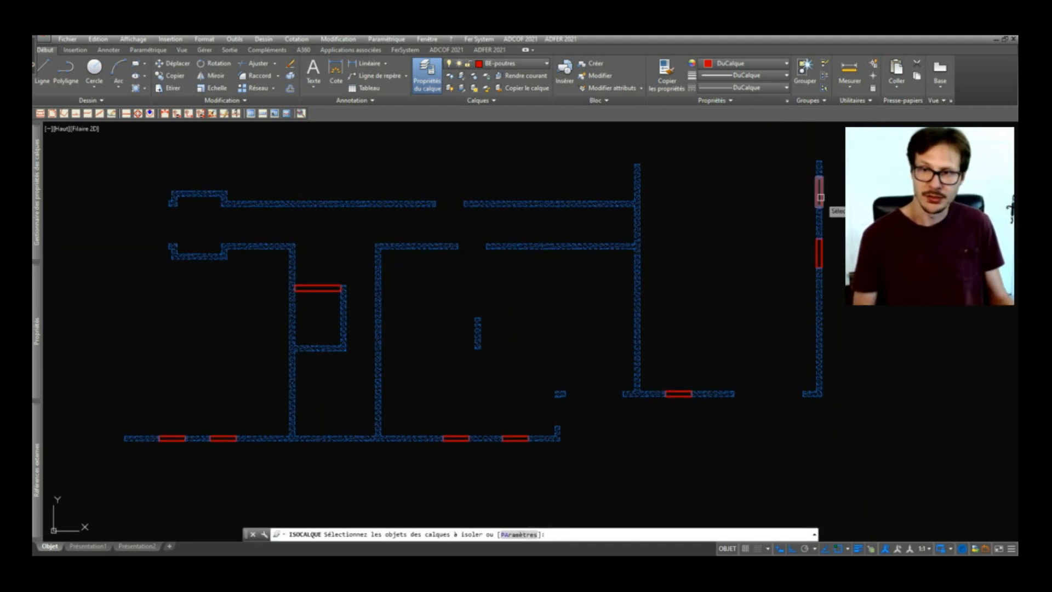
click(820, 198)
key(Return)
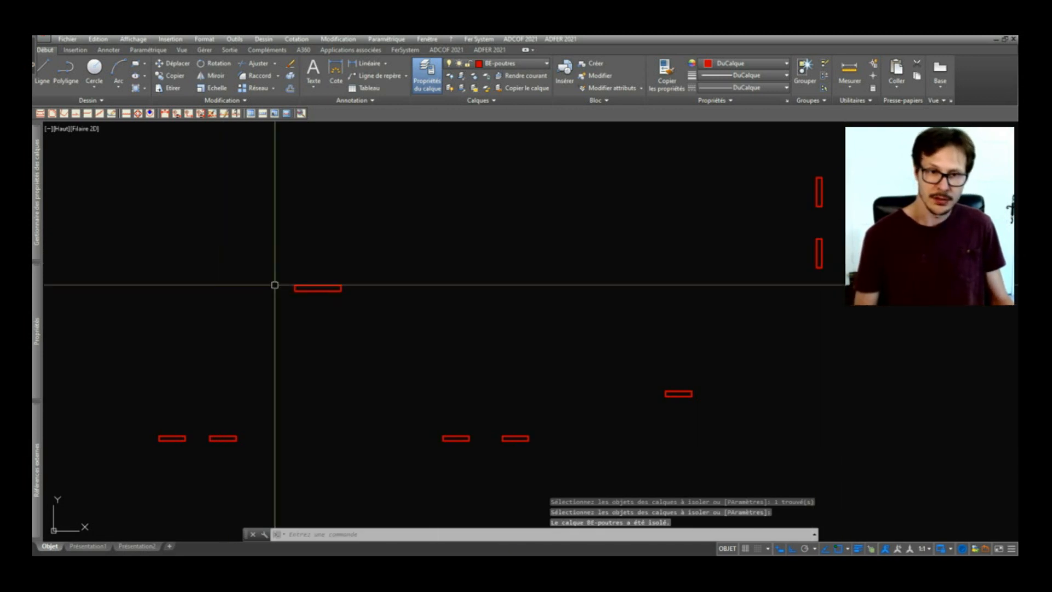
click(324, 266)
click(296, 360)
key(Delete)
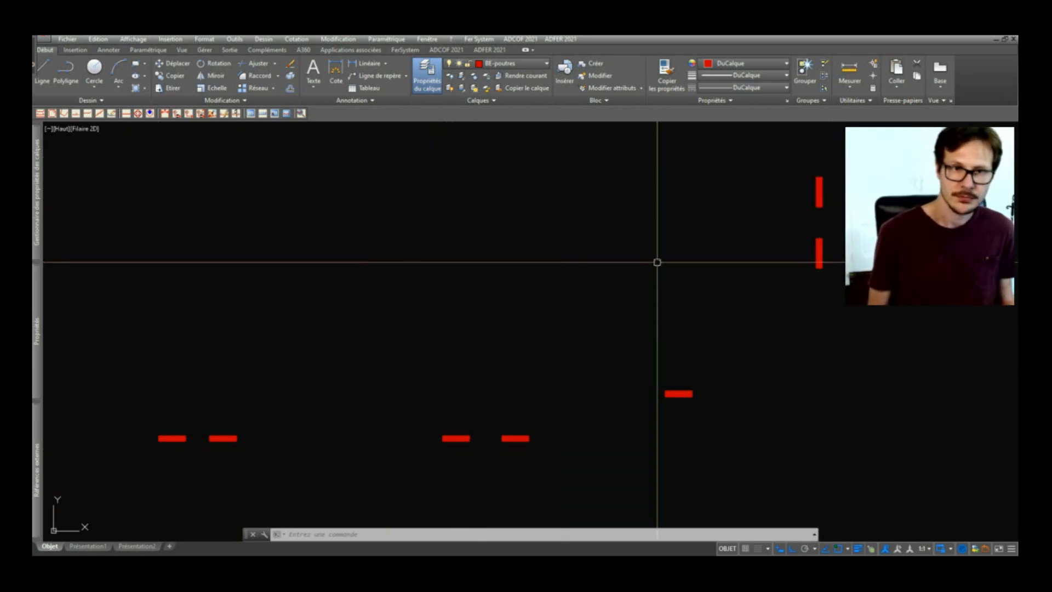
text(h)
key(Return)
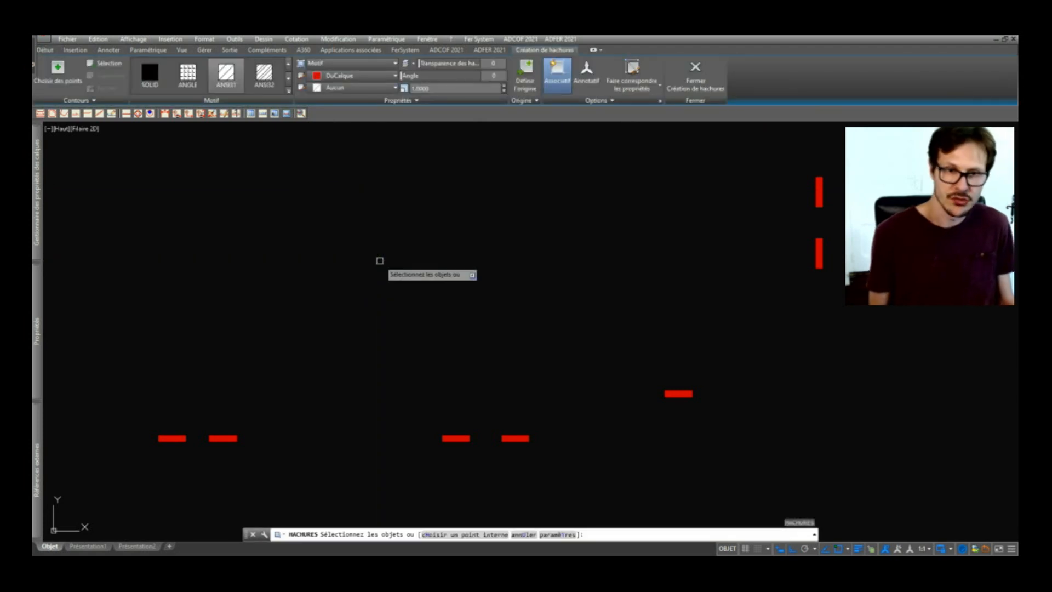
key(Escape)
- Restore the layers hidden by the beam isolation
scroll(453, 447, up, 5)
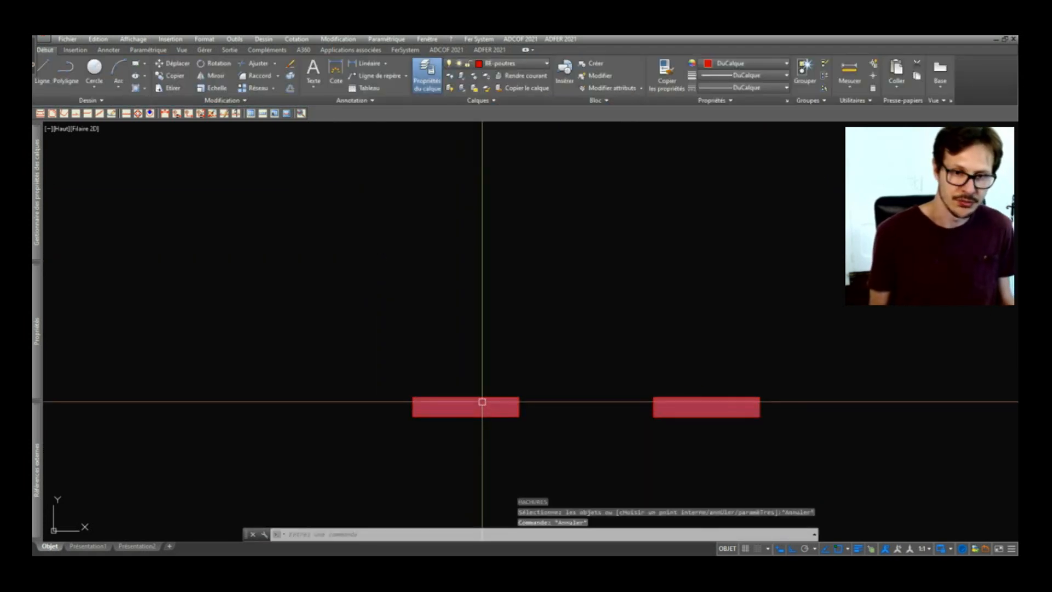
key(F2)
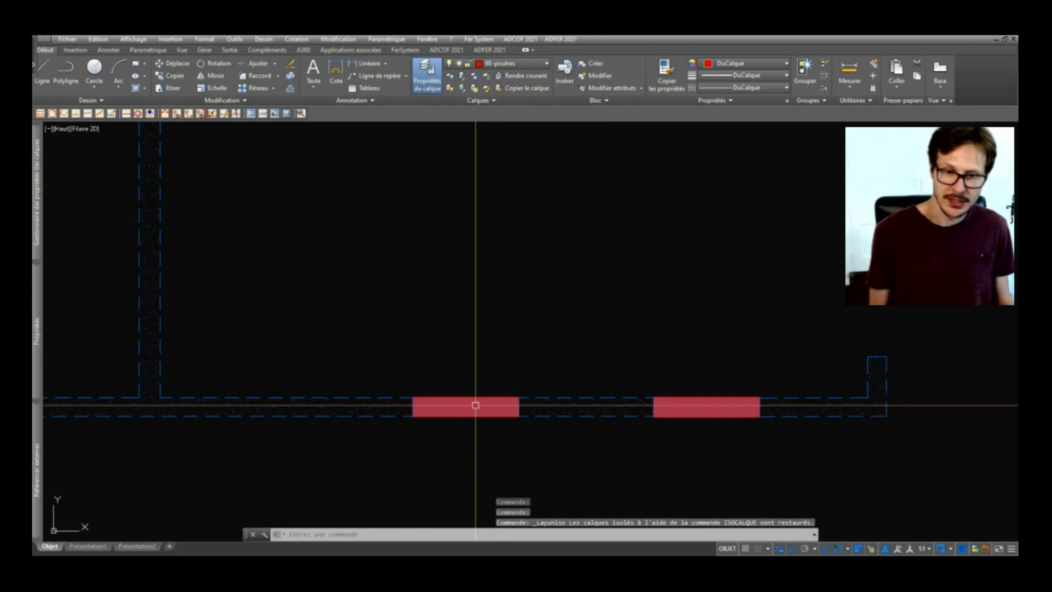
click(498, 405)
key(Escape)
scroll(525, 403, up, 4)
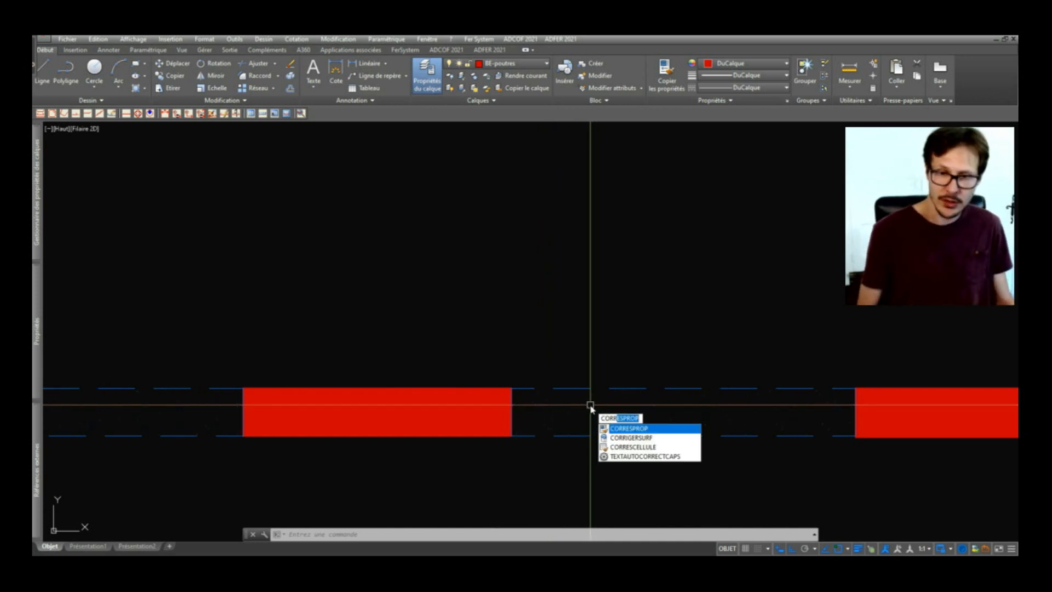
- Match the properties of the wall's AR-SAND hatch onto the solid beam hatch in the lower facade wall
key(Return)
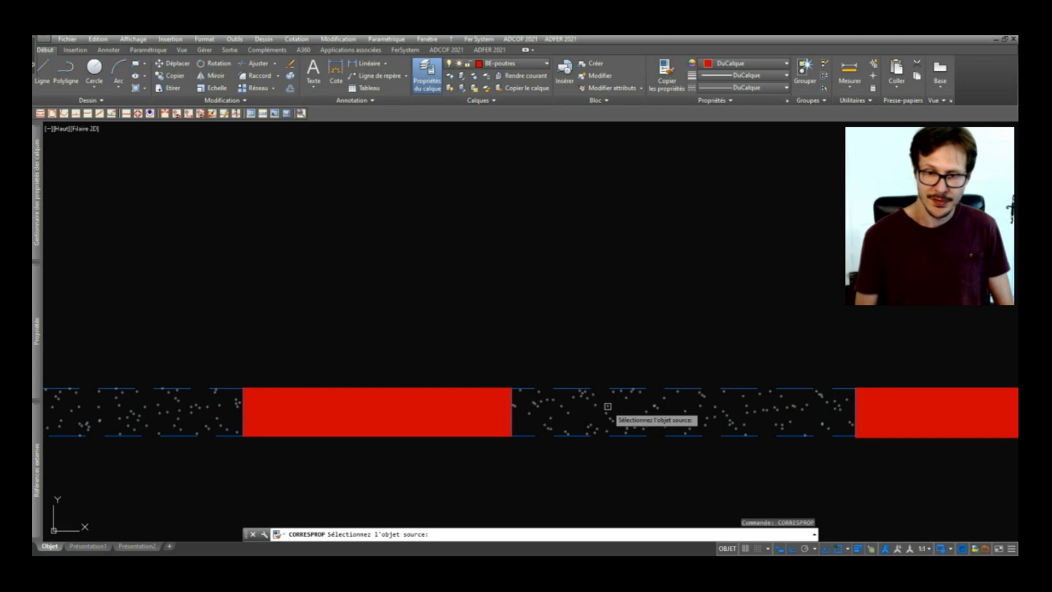
click(607, 406)
click(461, 412)
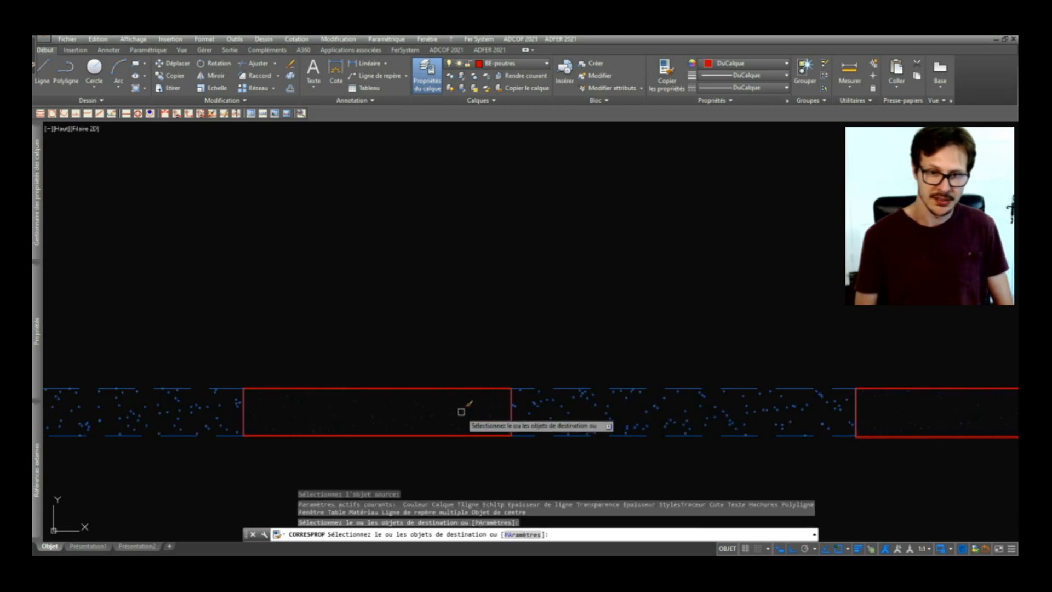
key(Return)
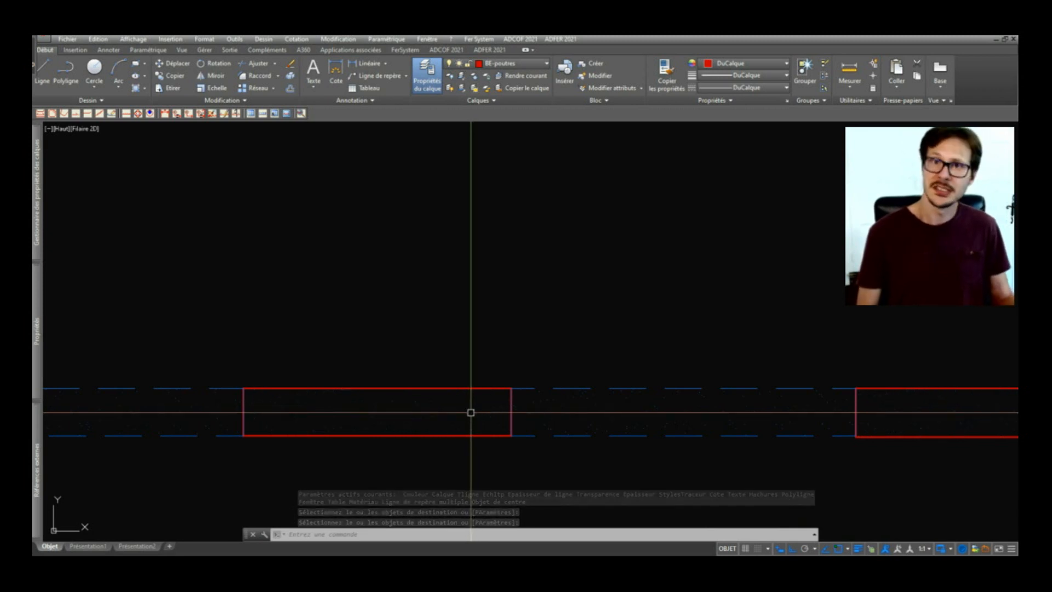
- Set the beam hatch's scale to 10 and finish editing it
click(471, 412)
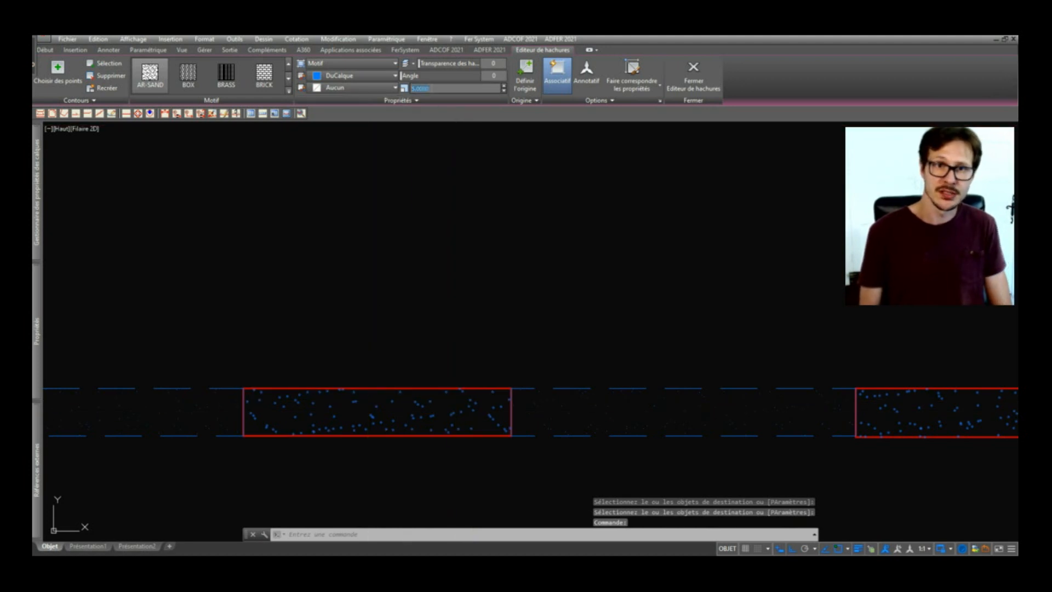
scroll(592, 411, down, 5)
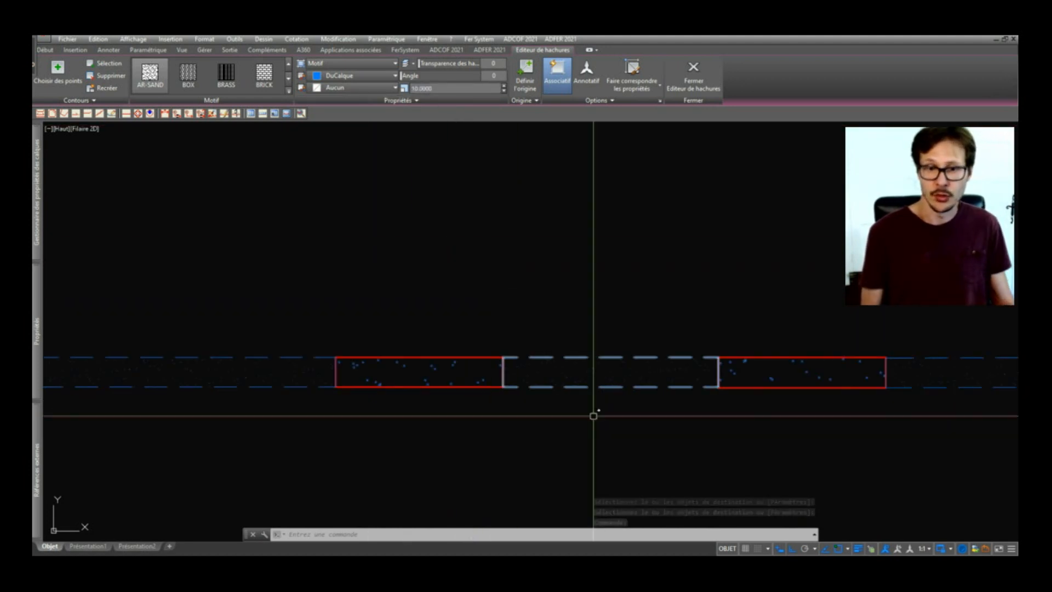
key(Escape)
- Isolate the BE-poutres layer by picking a beam outline in the lower facade wall
middle_drag(408, 378, 623, 372)
scroll(663, 362, down, 2)
scroll(649, 364, up, 4)
middle_drag(678, 375, 606, 376)
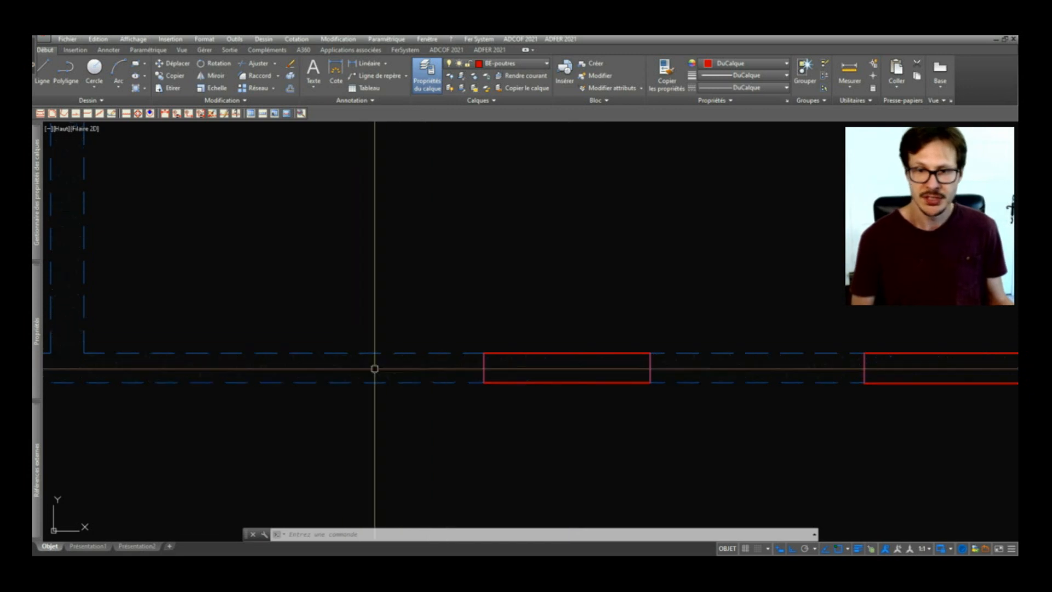
scroll(585, 353, down, 4)
key(space)
scroll(586, 351, down, 5)
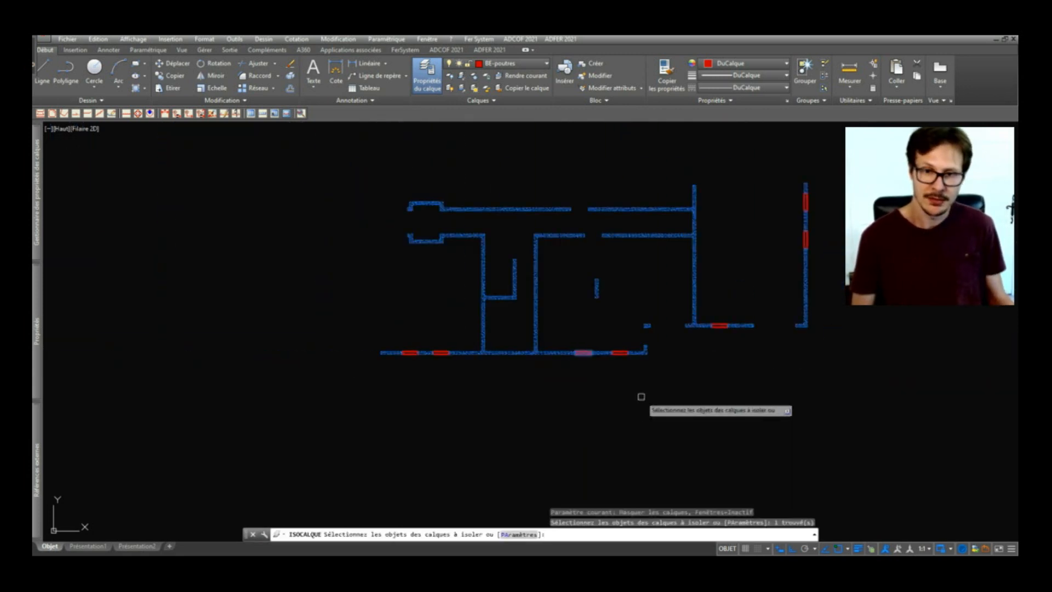
key(space)
- Select all the remaining beam outlines and assign them to the BE-impact layer
click(827, 174)
click(320, 379)
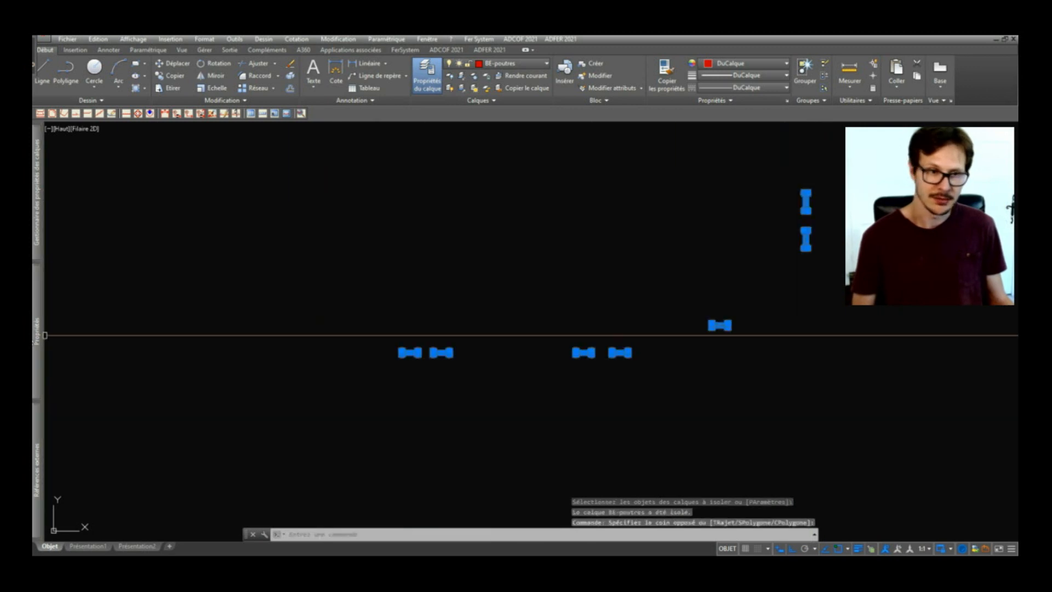
mouse_move(37, 332)
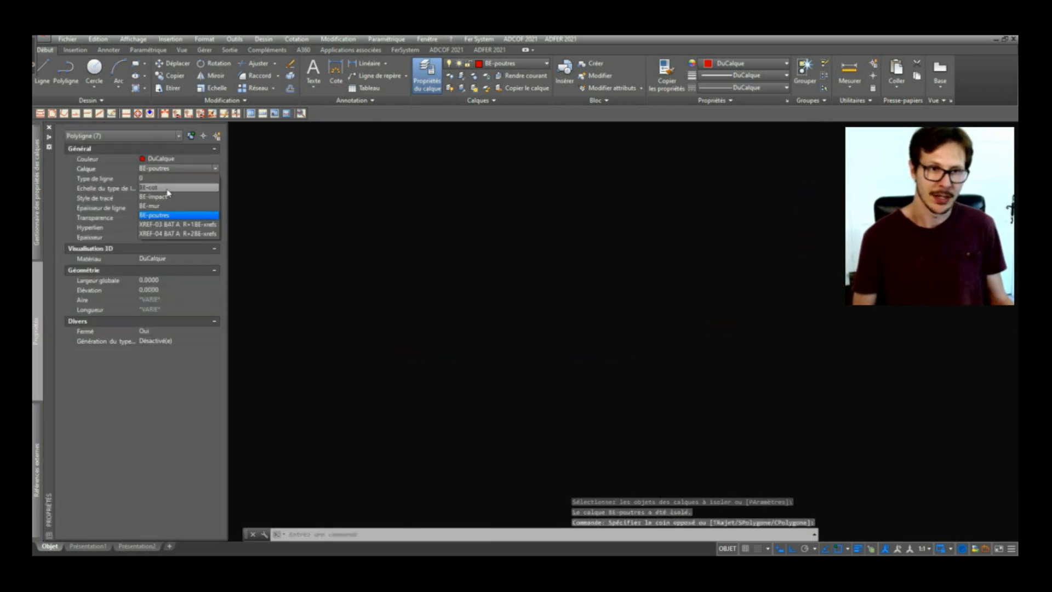
click(168, 197)
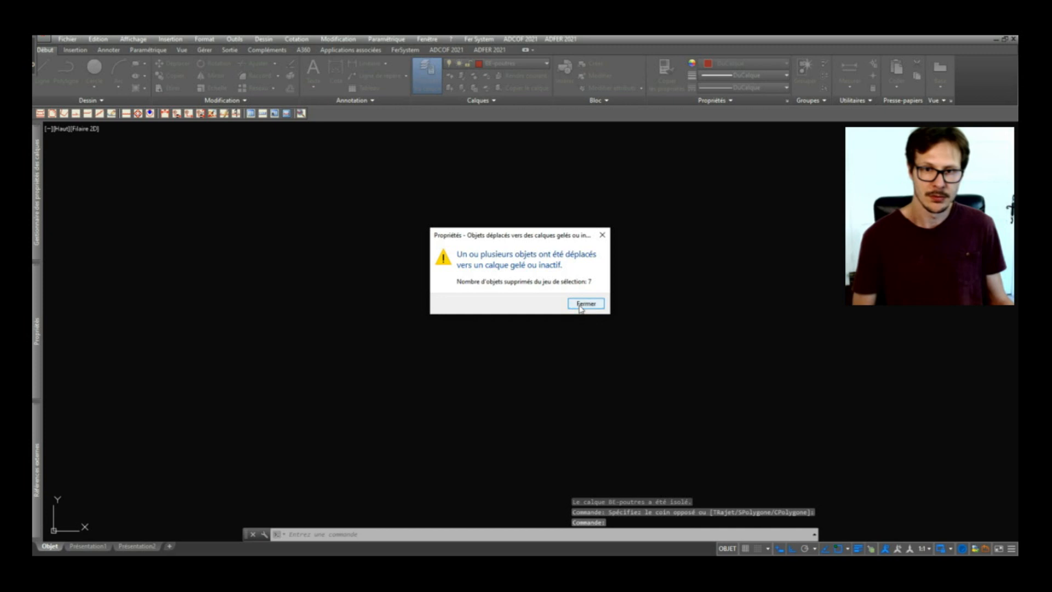
click(582, 304)
- Restore the layers hidden by isolating the beams and regenerate the model
key(ctrl+shift+u)
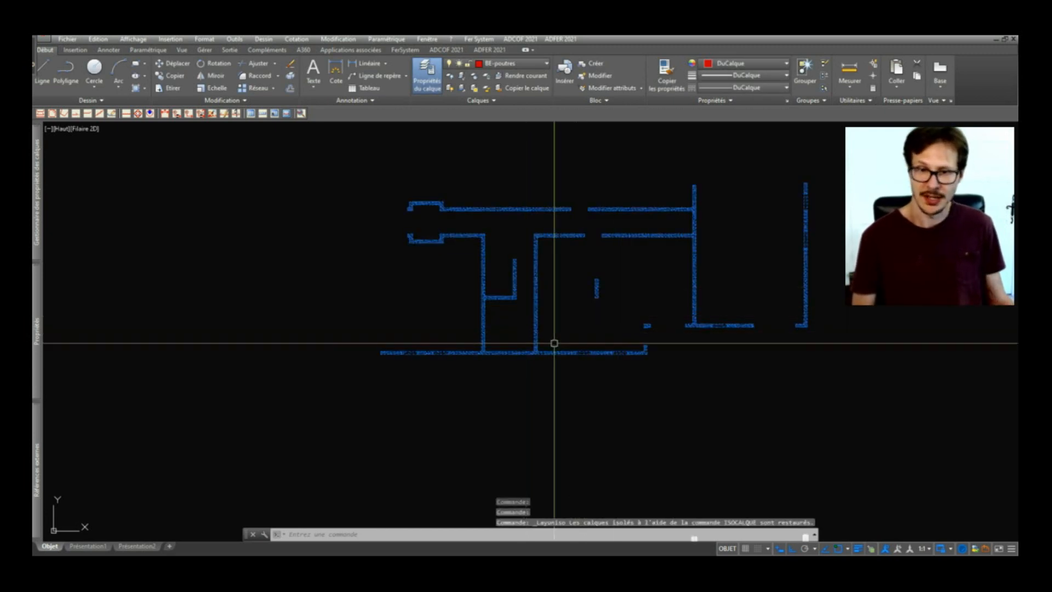
scroll(554, 343, up, 6)
text(rg)
key(Return)
scroll(538, 351, down, 4)
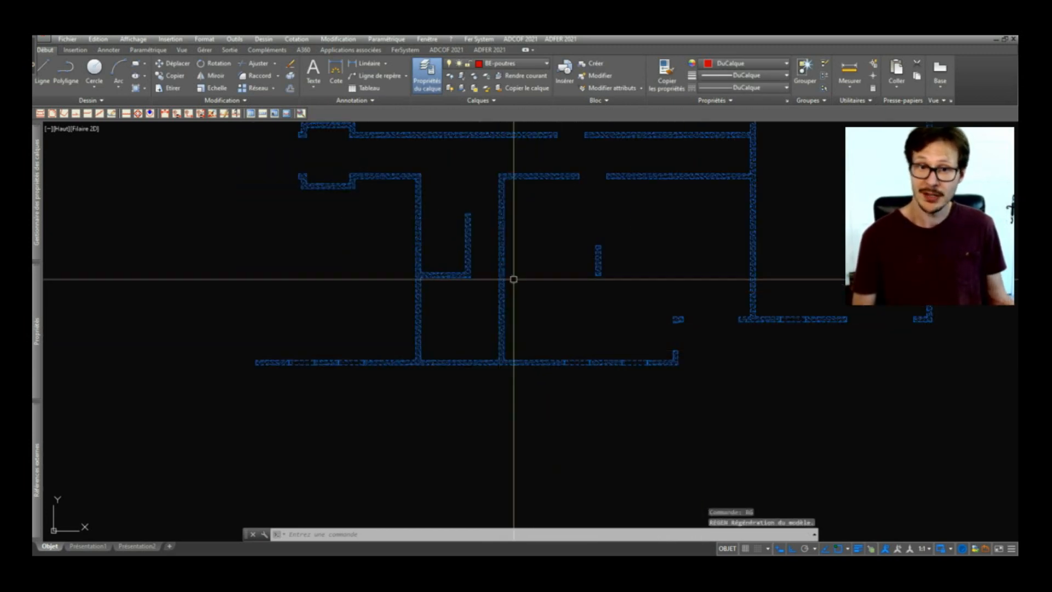
scroll(665, 336, up, 2)
middle_drag(711, 345, 551, 400)
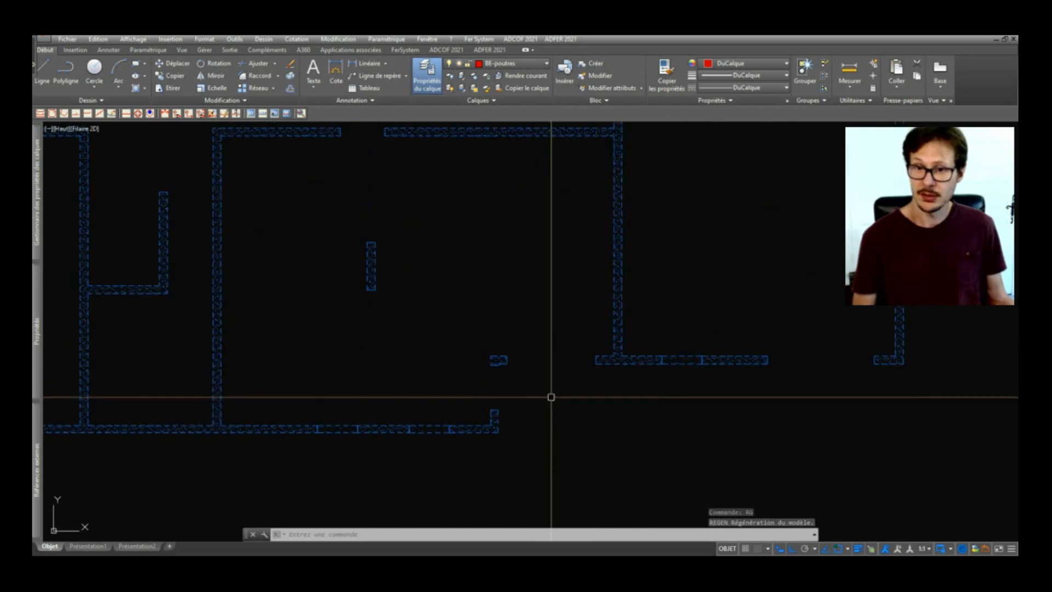
scroll(697, 355, up, 4)
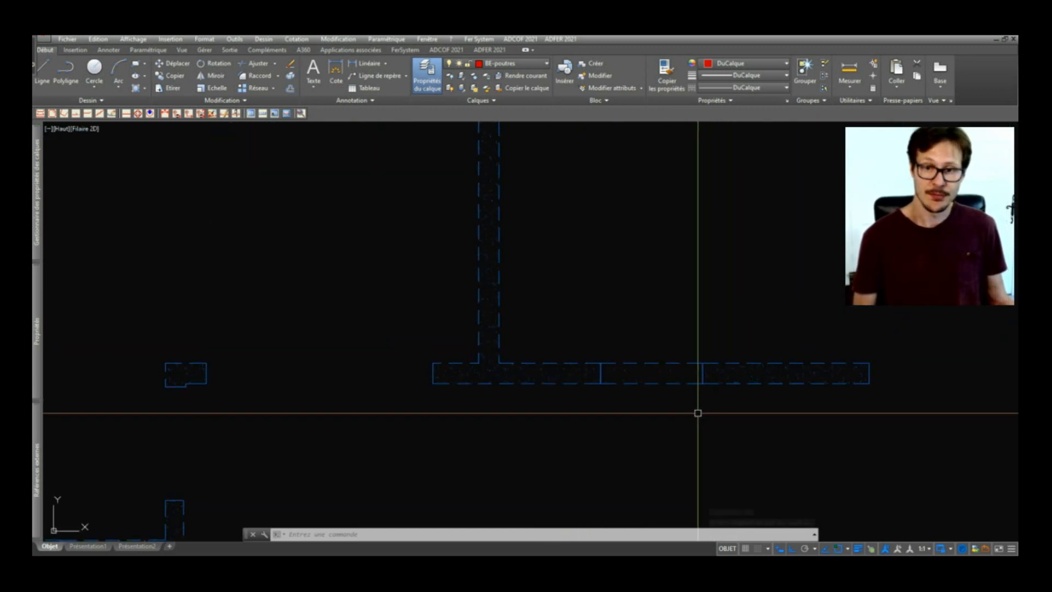
- Move the whole impact plan 2000 straight down so that it overlays the formwork plan
scroll(663, 370, down, 8)
click(340, 277)
click(810, 495)
key(d)
key(Return)
click(660, 414)
scroll(674, 222, down, 4)
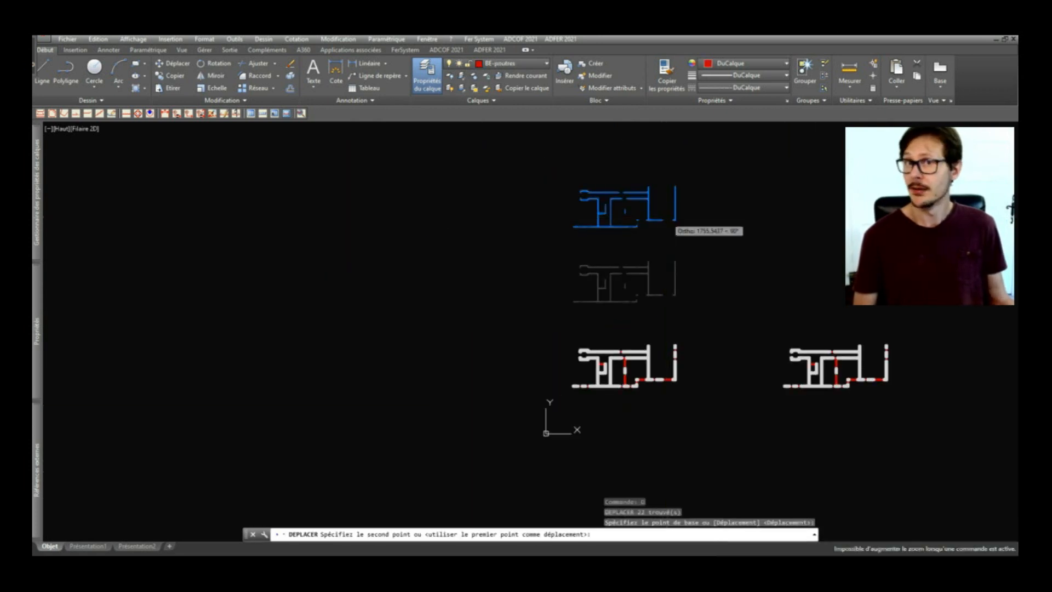
scroll(672, 353, up, 4)
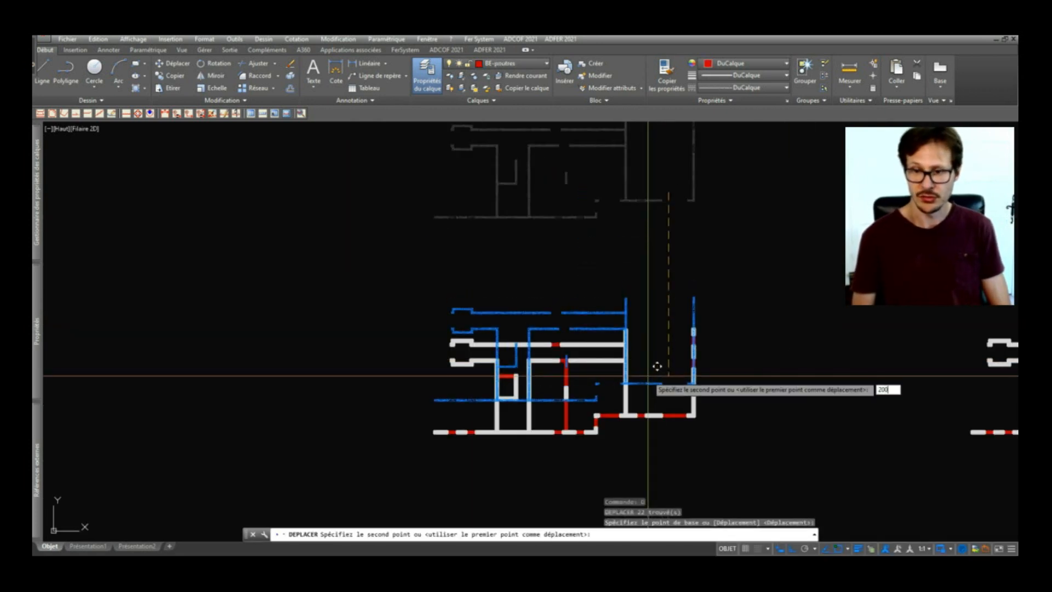
text(2000)
key(Return)
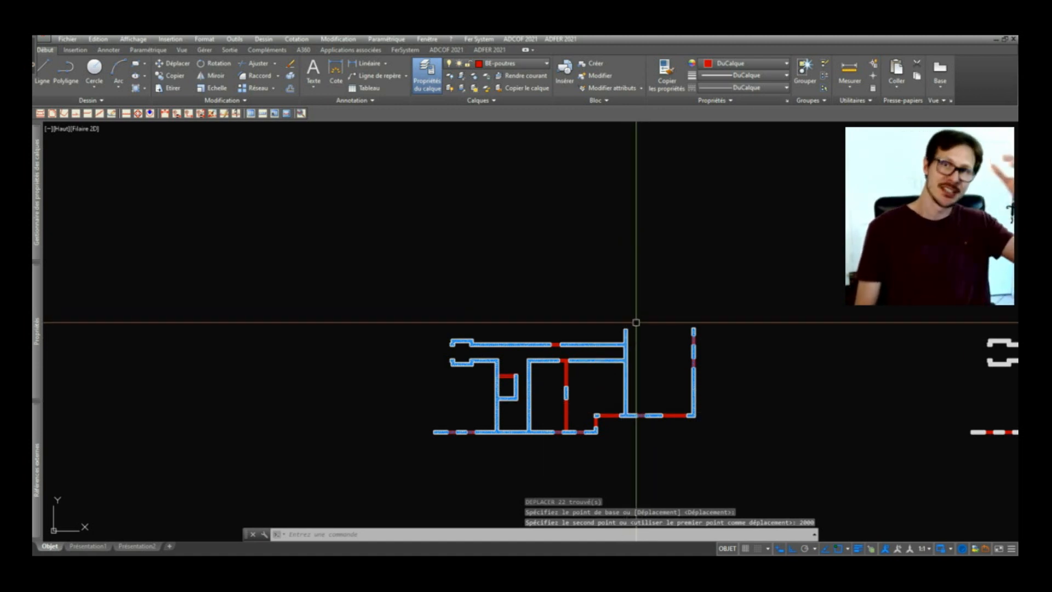
- Isolate the BE-impact layer by picking a dashed outline beside the central door opening
middle_drag(627, 376, 625, 275)
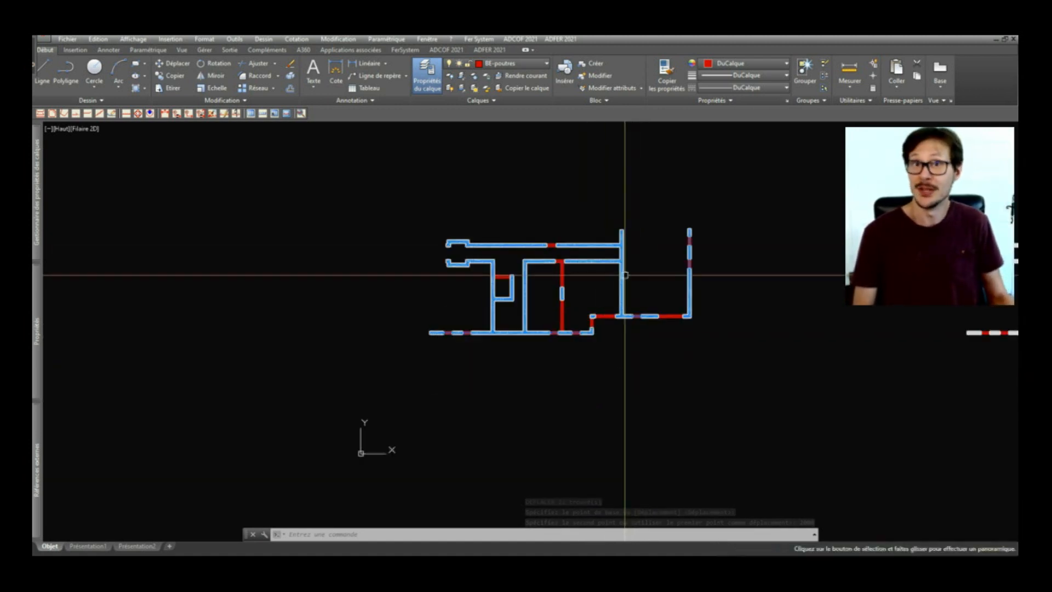
scroll(624, 275, up, 6)
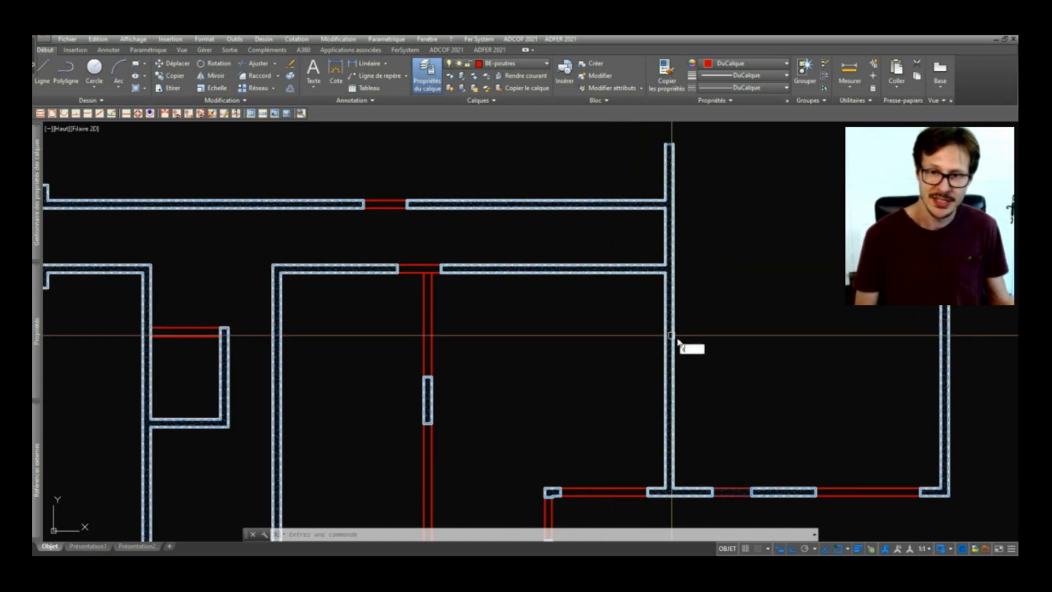
text(e)
key(Return)
text(ic)
key(Return)
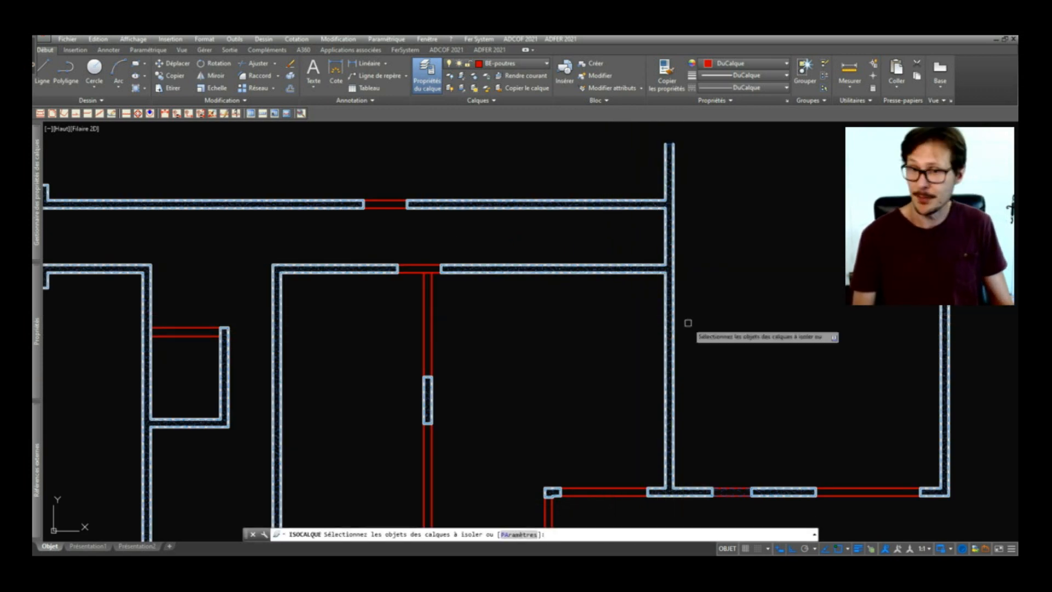
middle_drag(475, 302, 570, 343)
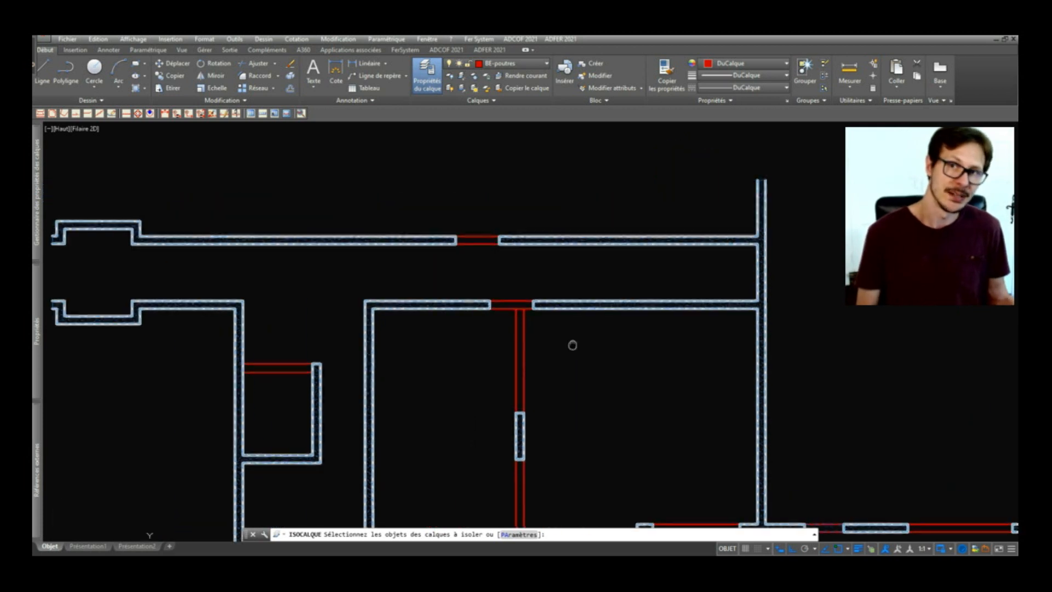
scroll(481, 296, up, 5)
click(482, 298)
key(Return)
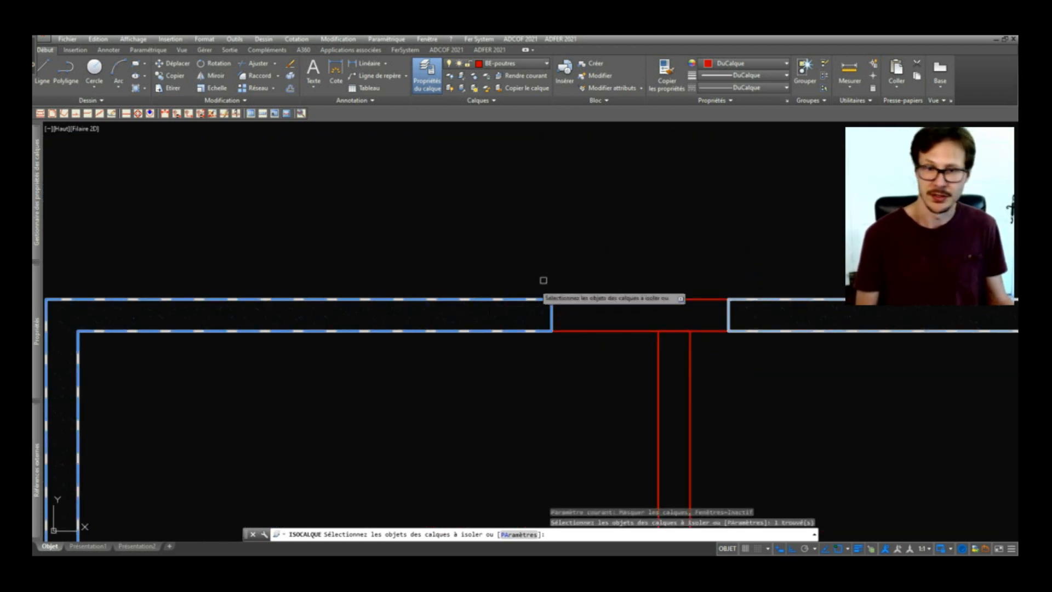
- Send all the BE-impact objects to the back of the draw order and restore the hidden layers
scroll(567, 288, down, 5)
click(421, 231)
click(821, 427)
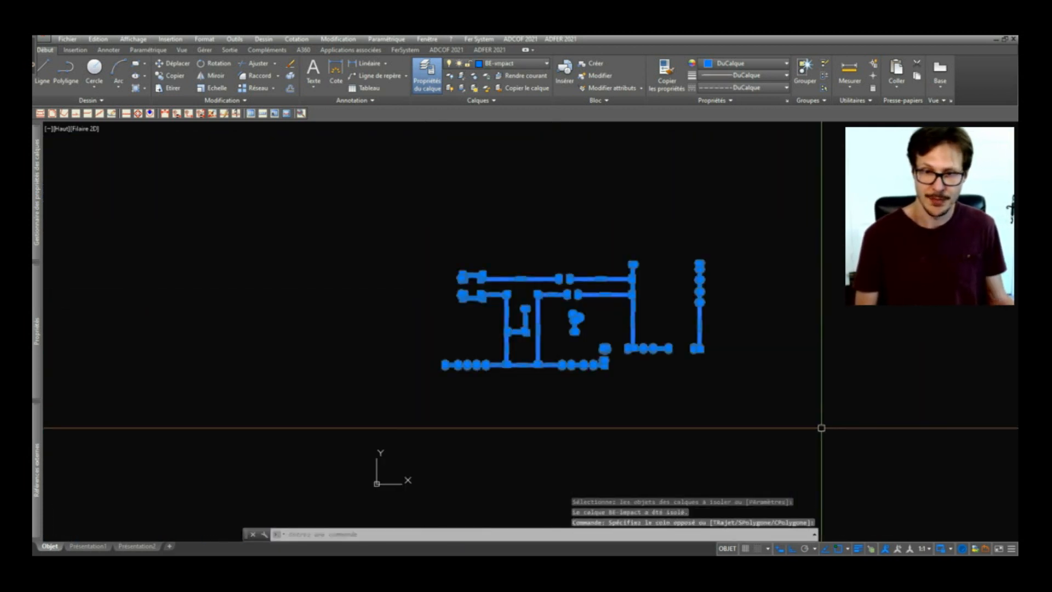
text(ot)
key(Return)
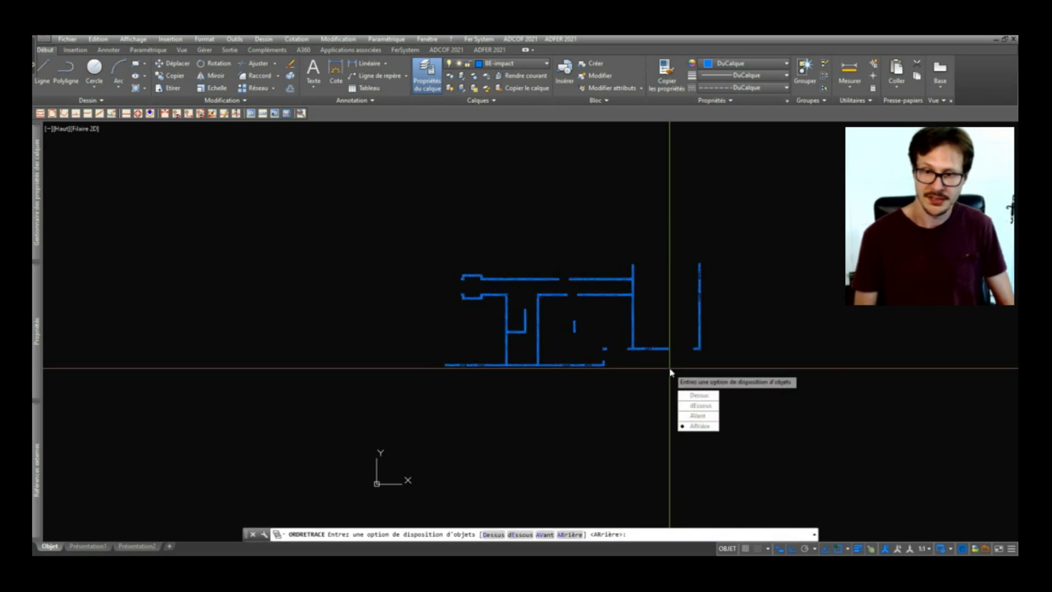
key(Return)
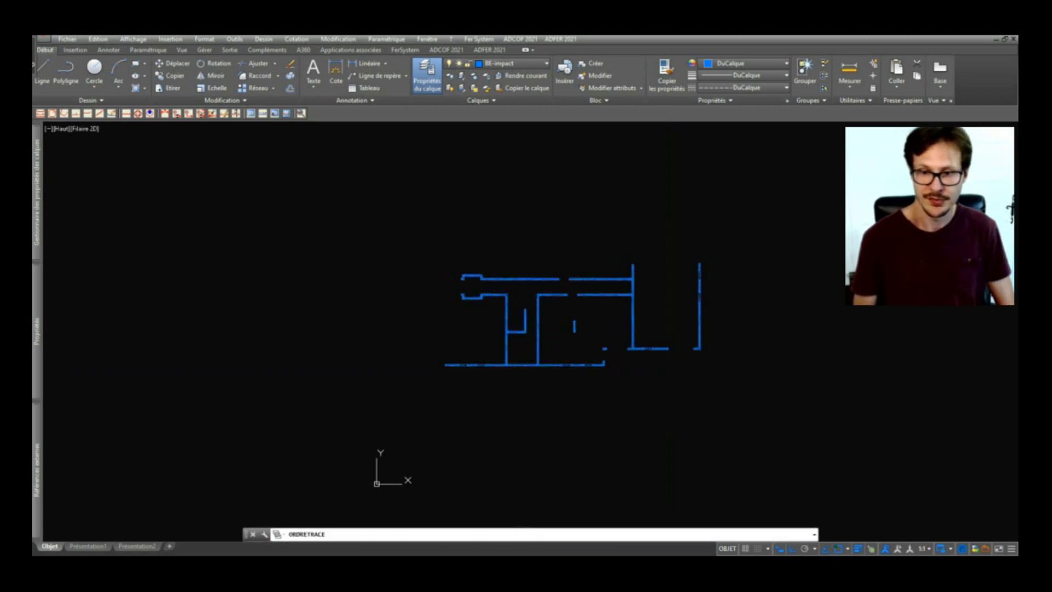
key(ctrl+shift+u)
- Examine the walls, beams and openings across the plan against the impact hatches lying beneath them
scroll(572, 299, up, 8)
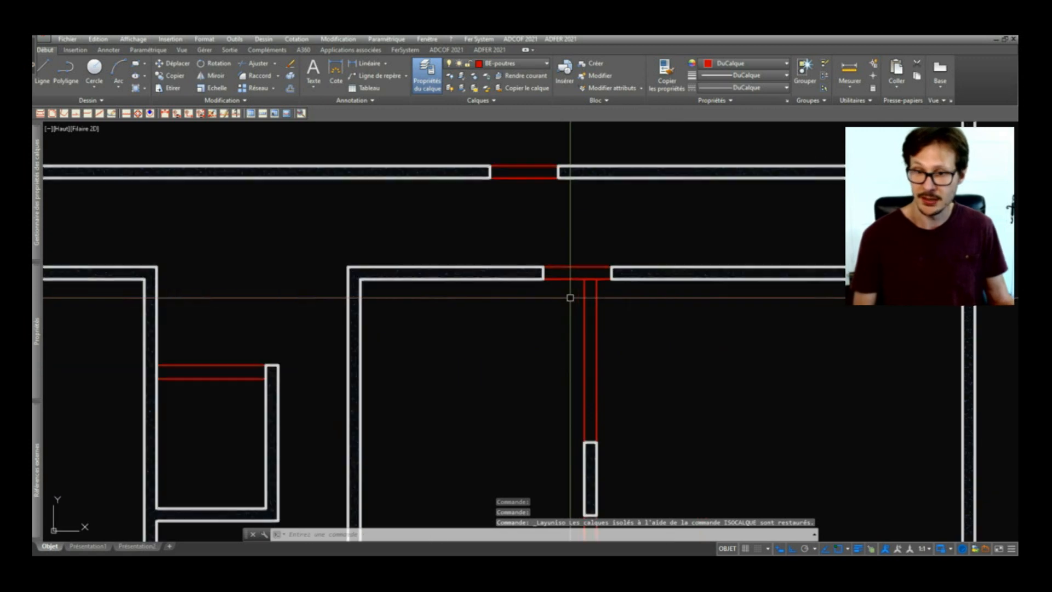
scroll(643, 277, up, 3)
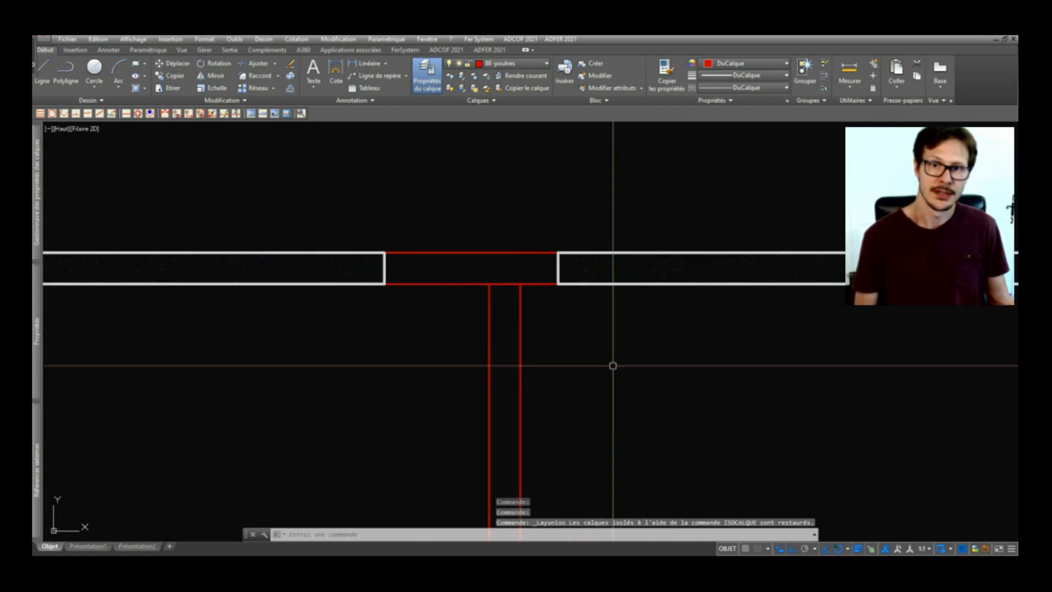
scroll(541, 361, down, 6)
scroll(450, 333, up, 6)
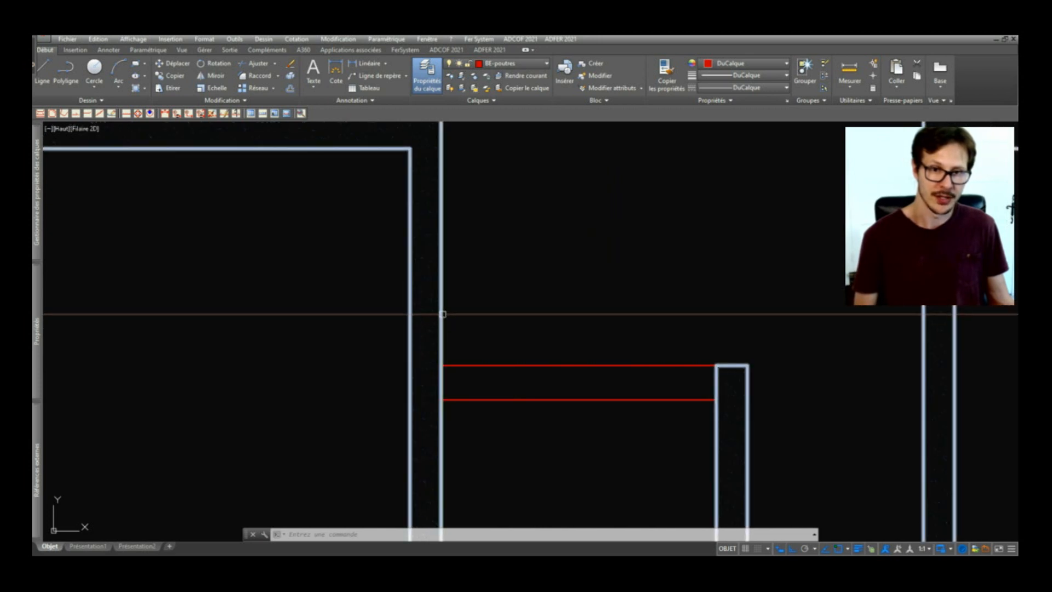
scroll(443, 314, down, 3)
scroll(387, 241, down, 3)
scroll(502, 407, up, 6)
middle_drag(721, 445, 256, 345)
middle_drag(900, 174, 563, 416)
scroll(633, 387, down, 4)
middle_drag(633, 387, 540, 386)
middle_drag(739, 303, 603, 527)
scroll(682, 311, up, 4)
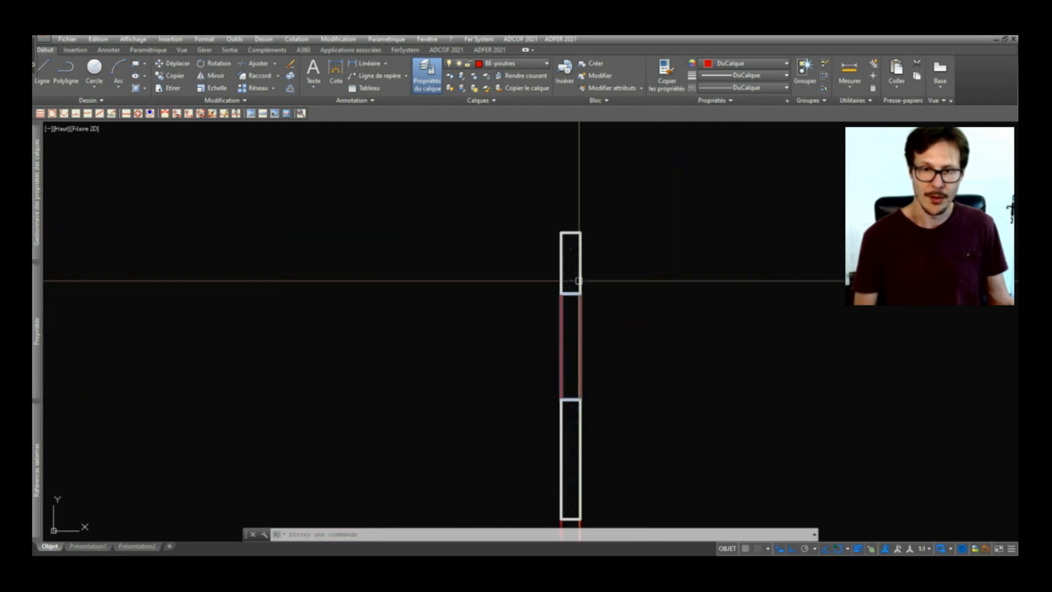
scroll(681, 239, down, 4)
middle_drag(402, 374, 761, 326)
mouse_move(431, 355)
middle_down()
mouse_move(662, 257)
mouse_move(795, 224)
middle_up()
middle_drag(743, 280, 489, 309)
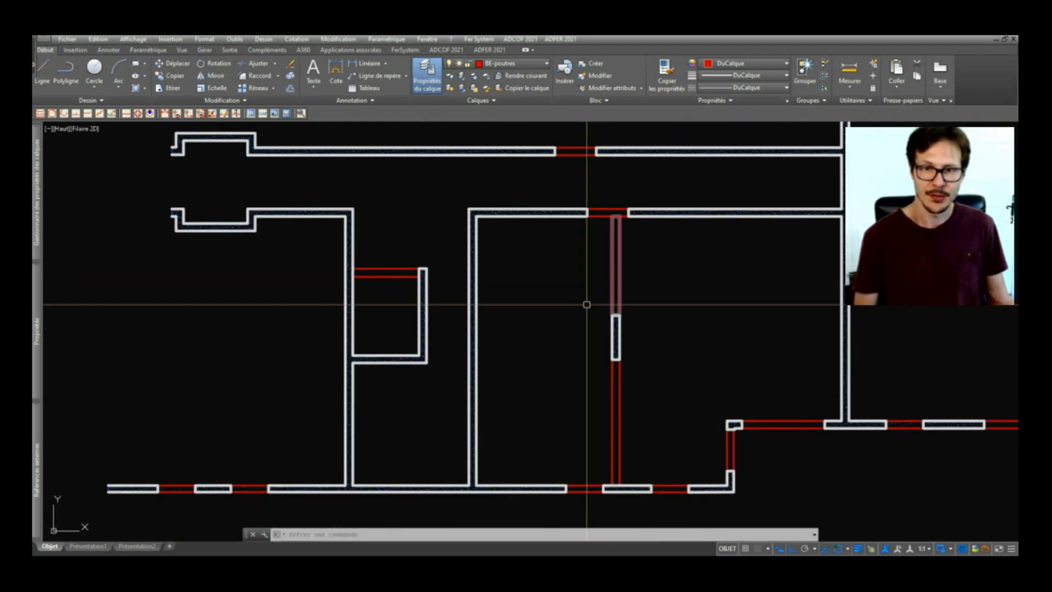
scroll(514, 274, up, 7)
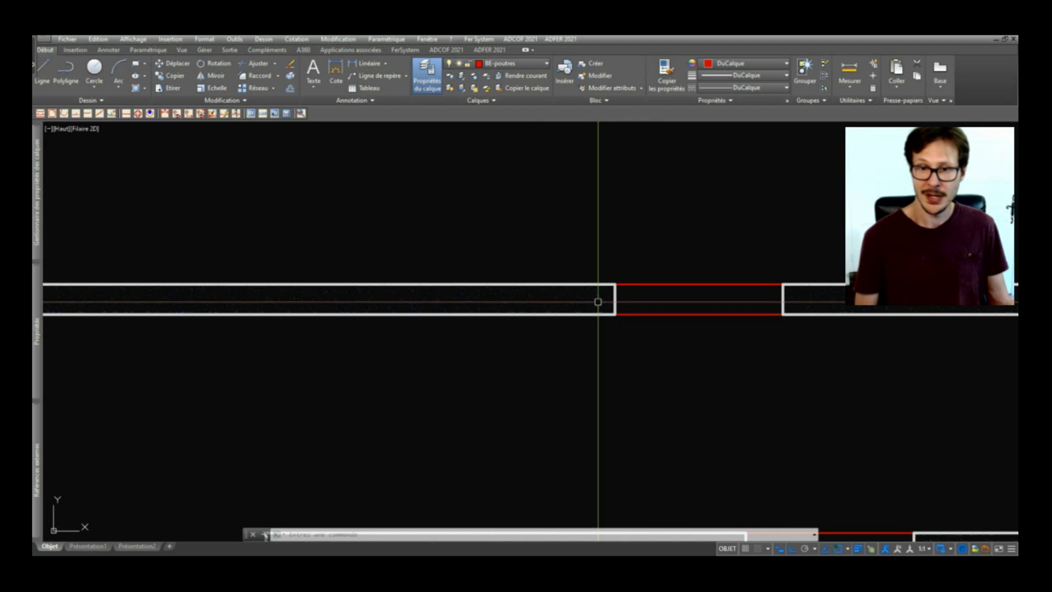
scroll(587, 383, down, 5)
scroll(589, 361, up, 4)
scroll(585, 307, down, 3)
scroll(541, 365, up, 4)
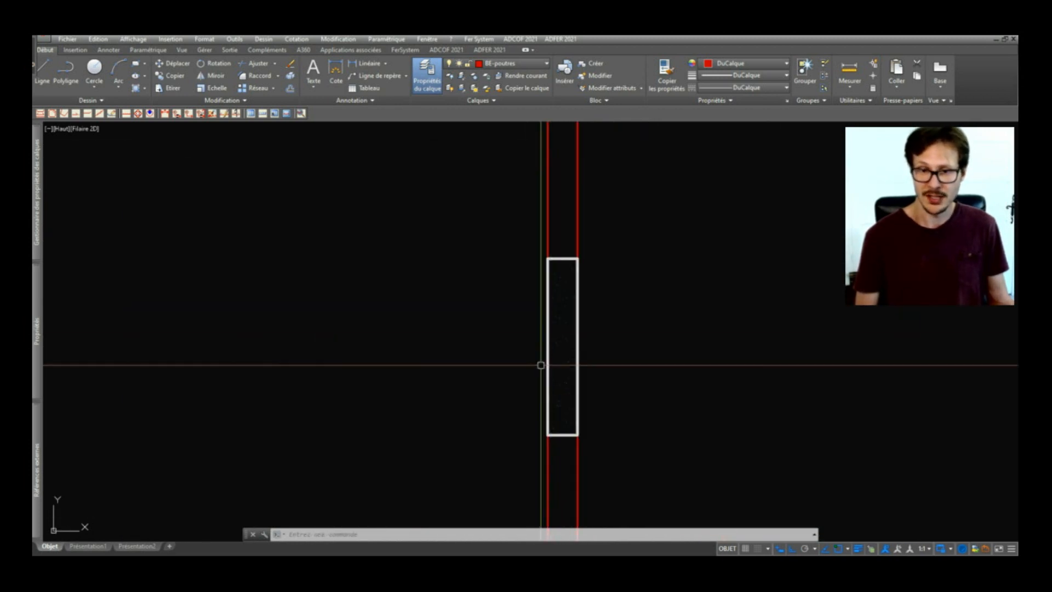
scroll(587, 364, down, 5)
scroll(586, 396, up, 5)
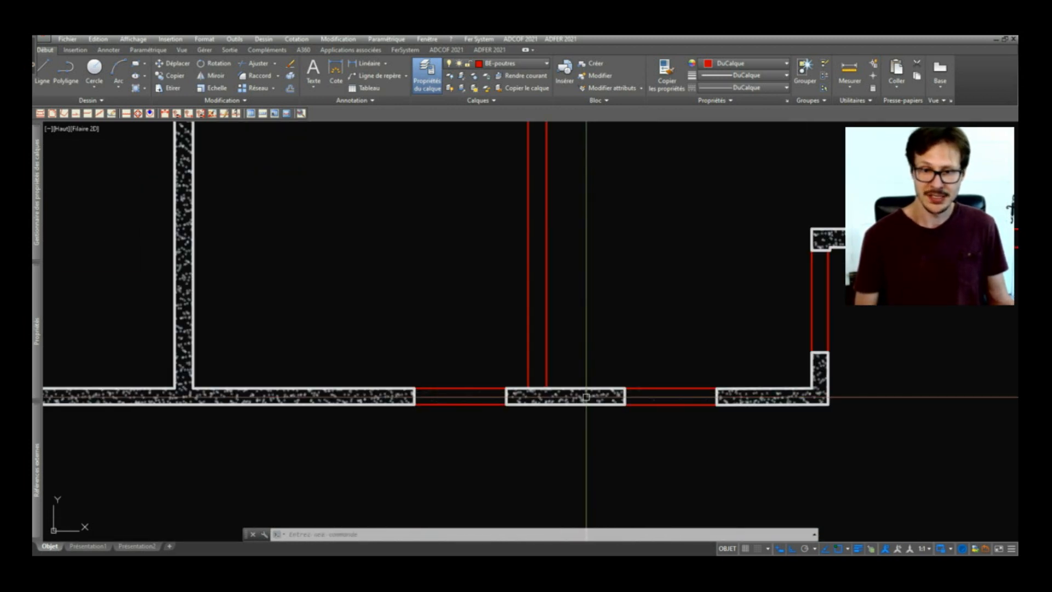
scroll(586, 396, down, 5)
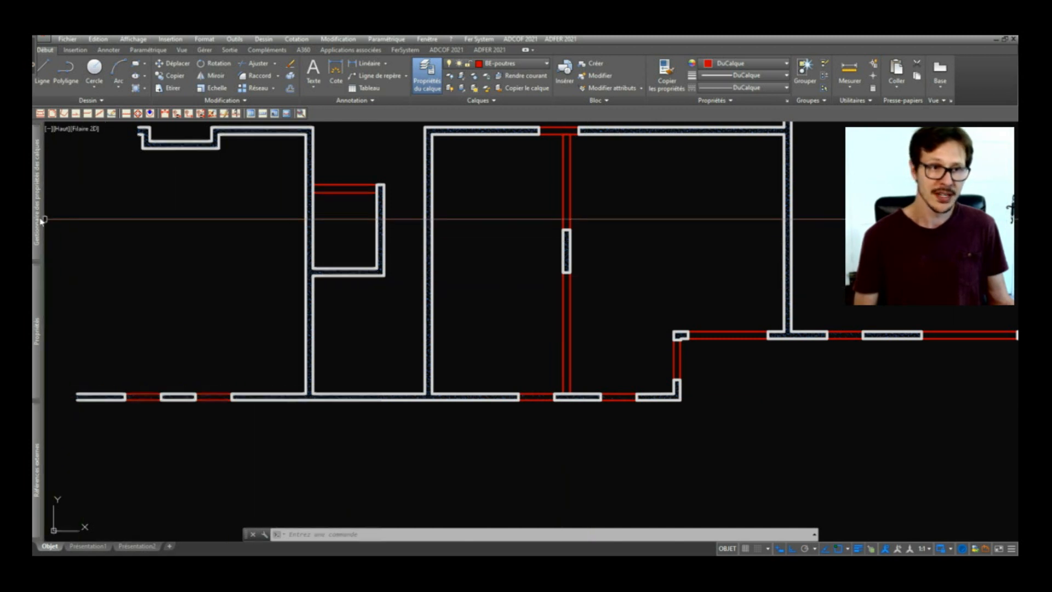
- Change the BE-impact layer's color to yellow
mouse_move(40, 229)
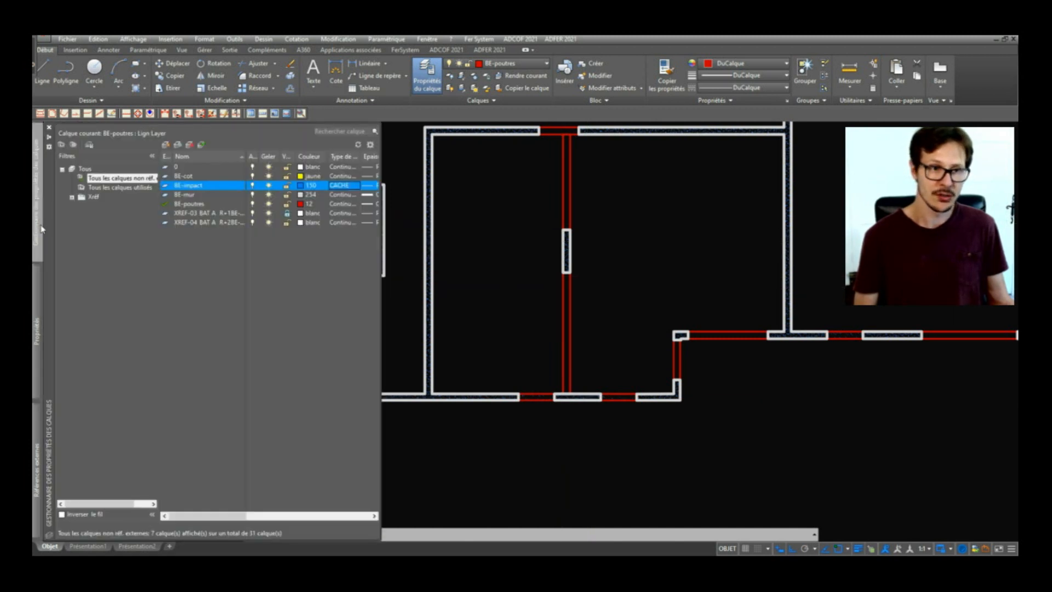
click(301, 187)
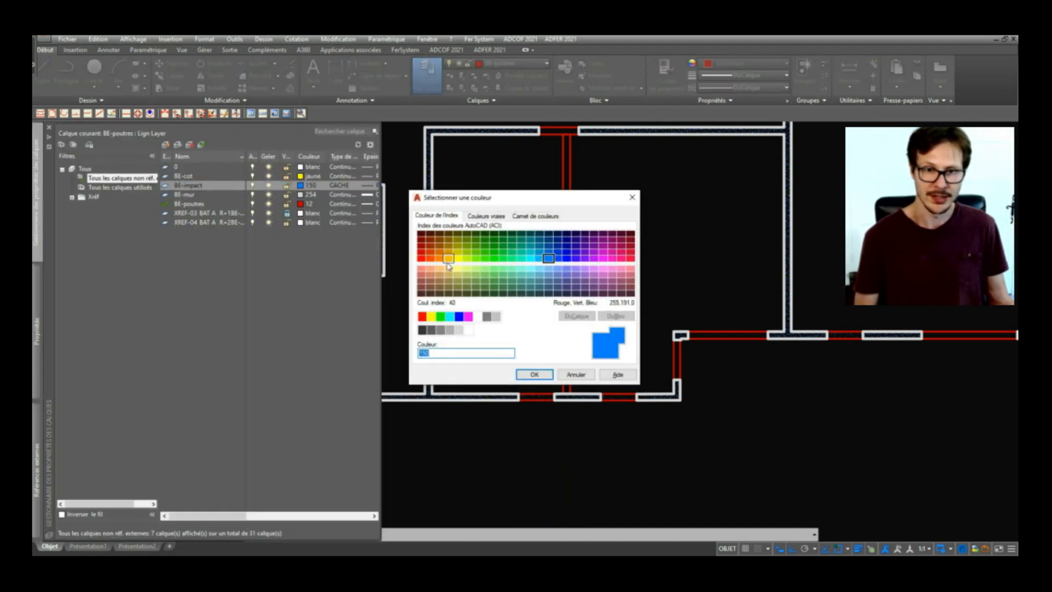
click(534, 375)
- Isolate the BE-impact layer to check its outlines and hatches, and restore the hidden layers
scroll(599, 317, down, 3)
scroll(457, 230, up, 6)
mouse_move(474, 383)
middle_down()
mouse_move(568, 367)
mouse_move(696, 366)
mouse_move(412, 376)
middle_up()
scroll(354, 274, down, 2)
middle_drag(771, 340, 480, 324)
middle_drag(826, 340, 721, 361)
scroll(740, 186, up, 4)
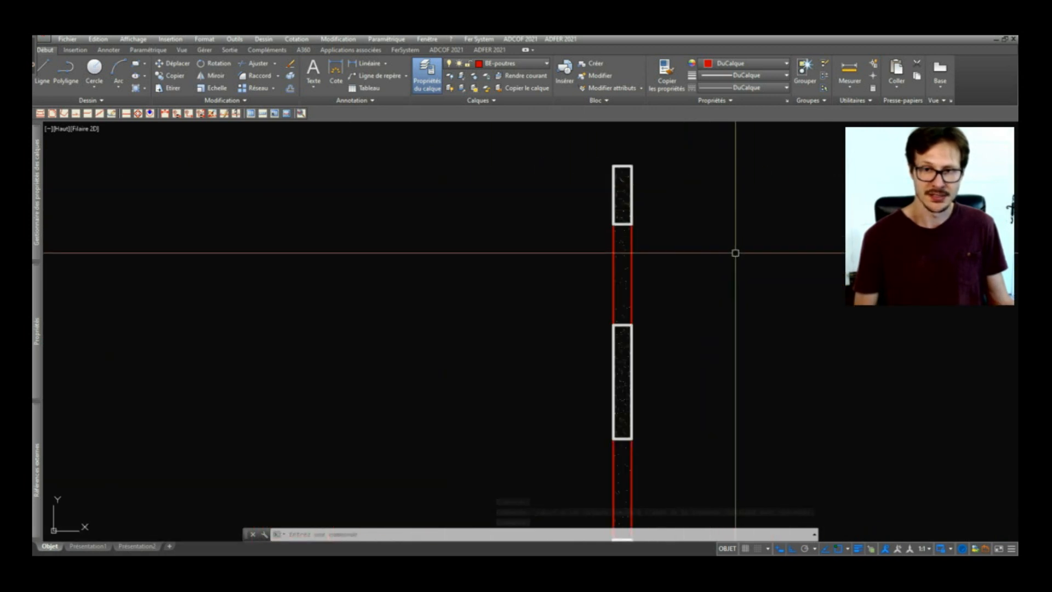
key(space)
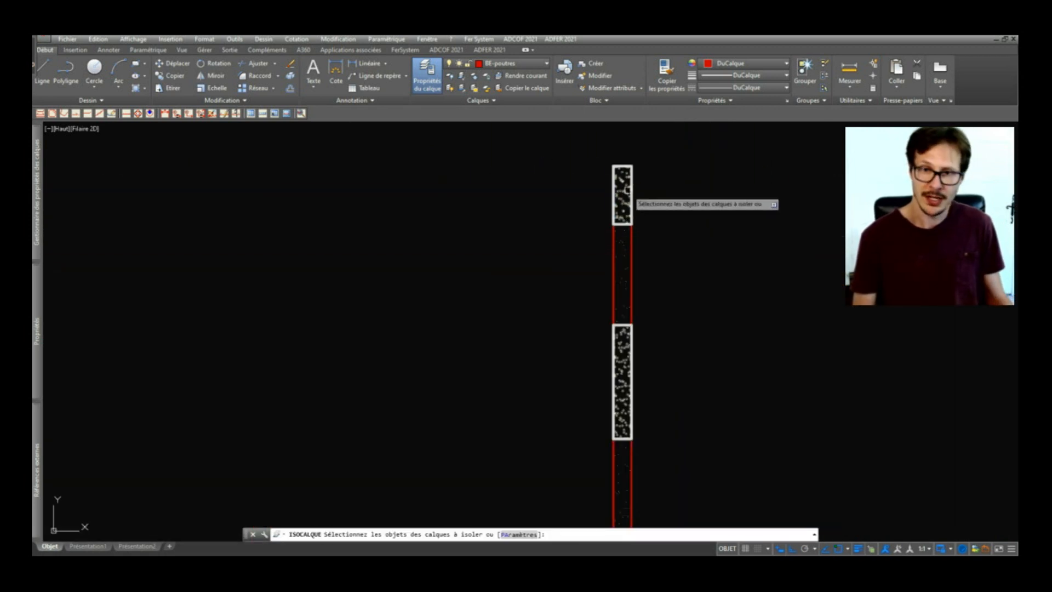
click(628, 199)
key(Return)
scroll(649, 258, down, 3)
scroll(874, 331, down, 2)
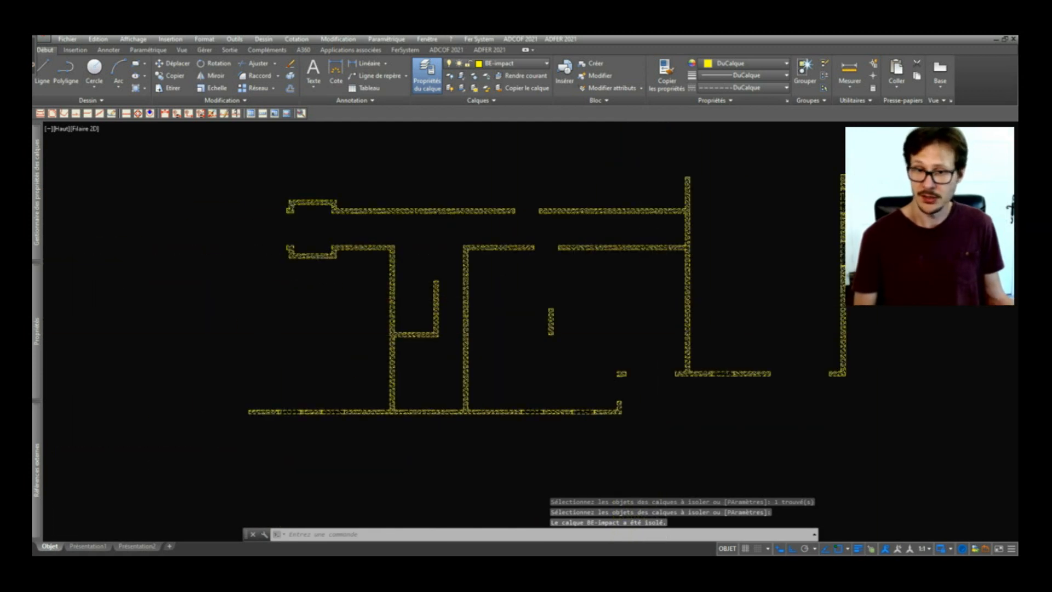
scroll(458, 309, up, 4)
scroll(585, 227, down, 5)
scroll(566, 381, up, 5)
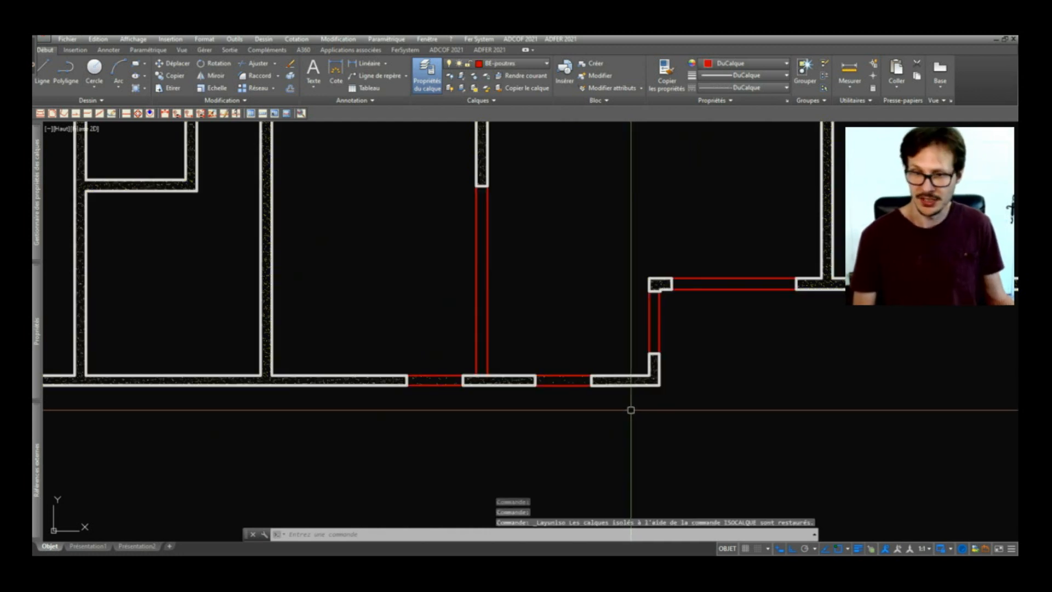
- Examine the impact hatches showing through the lower facade openings and around the interior beams
scroll(545, 377, up, 2)
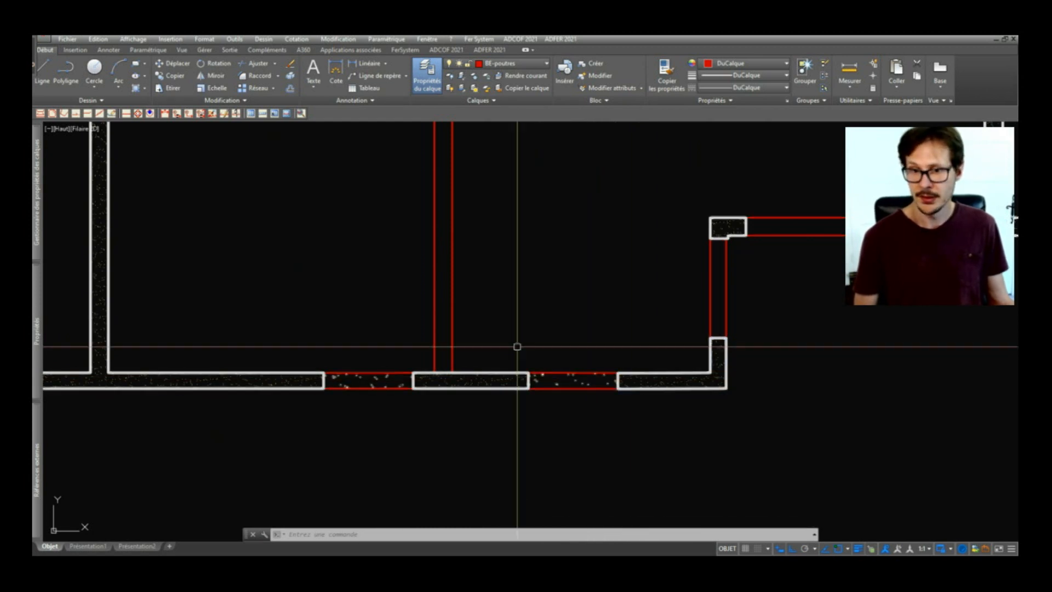
scroll(517, 346, down, 2)
scroll(671, 311, up, 2)
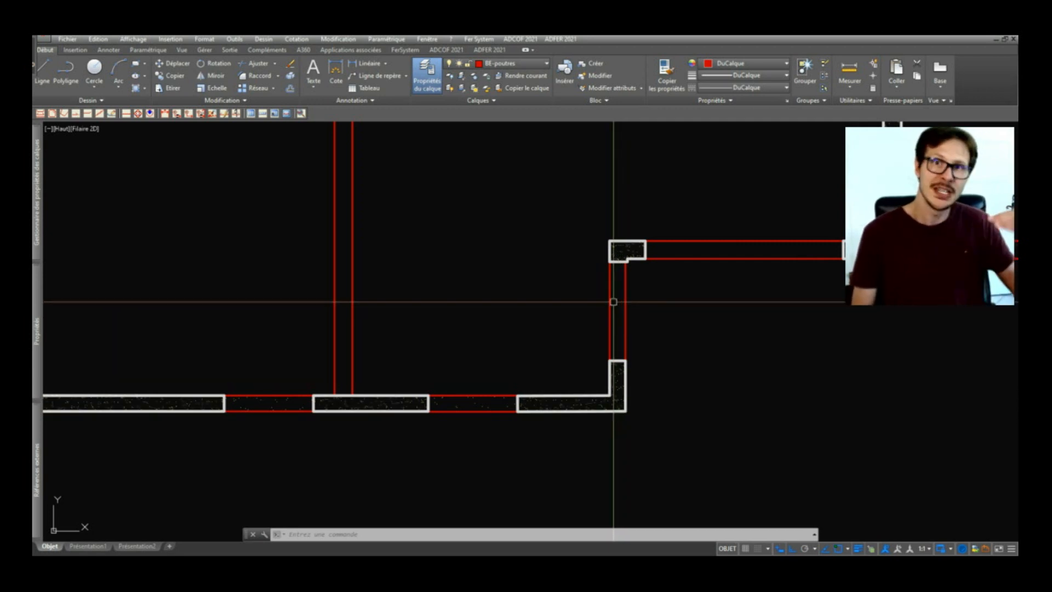
scroll(617, 339, down, 5)
scroll(531, 207, up, 4)
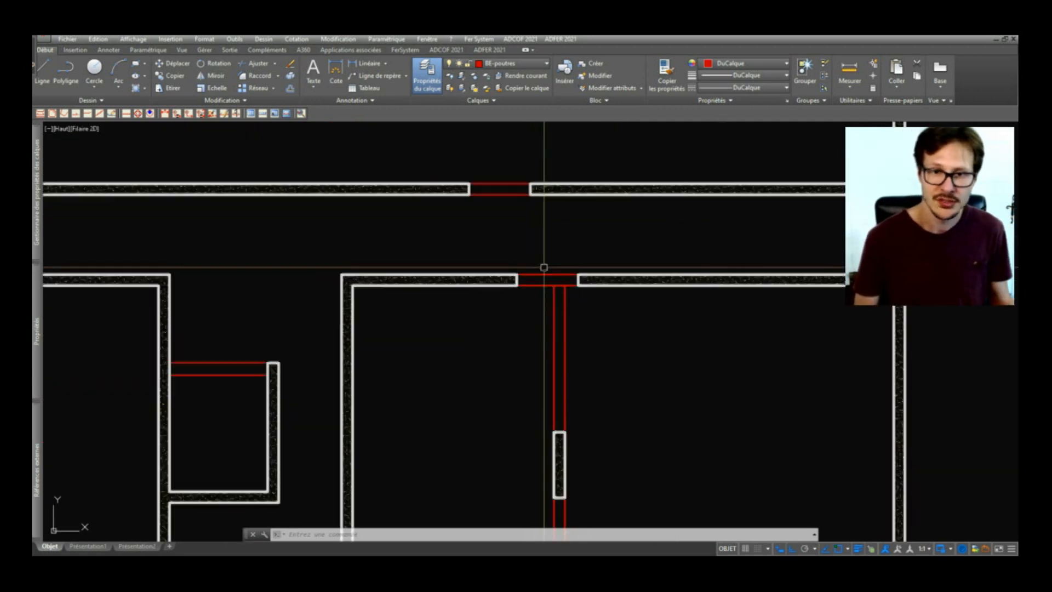
scroll(557, 276, down, 1)
scroll(551, 283, down, 2)
middle_drag(671, 349, 642, 346)
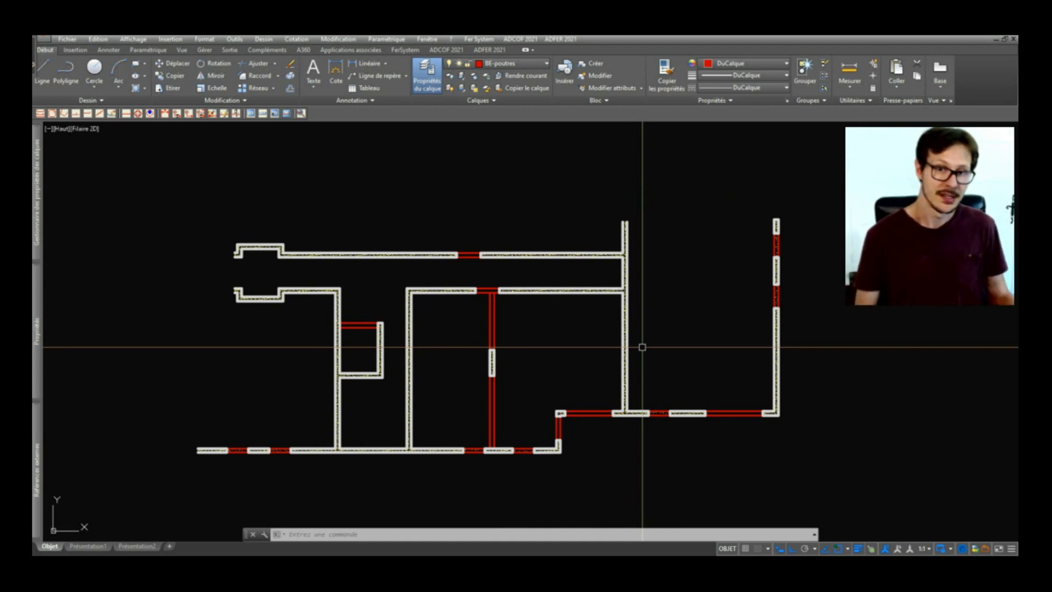
- Compare the plan carrying the impacts with the unhatched formwork plan beside it
scroll(642, 347, down, 4)
middle_drag(834, 371, 615, 371)
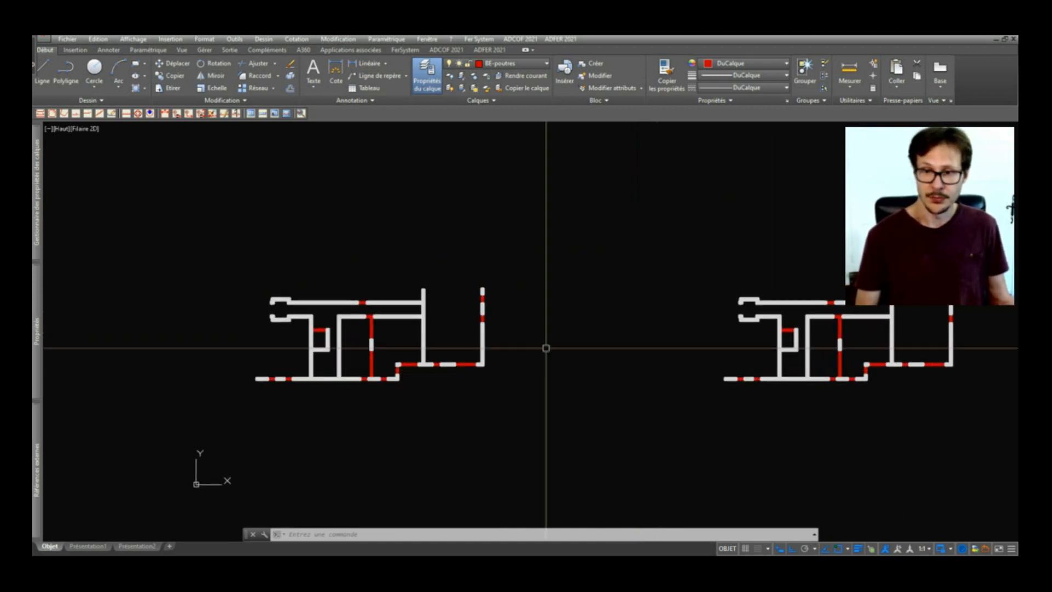
scroll(697, 324, up, 4)
scroll(841, 324, up, 2)
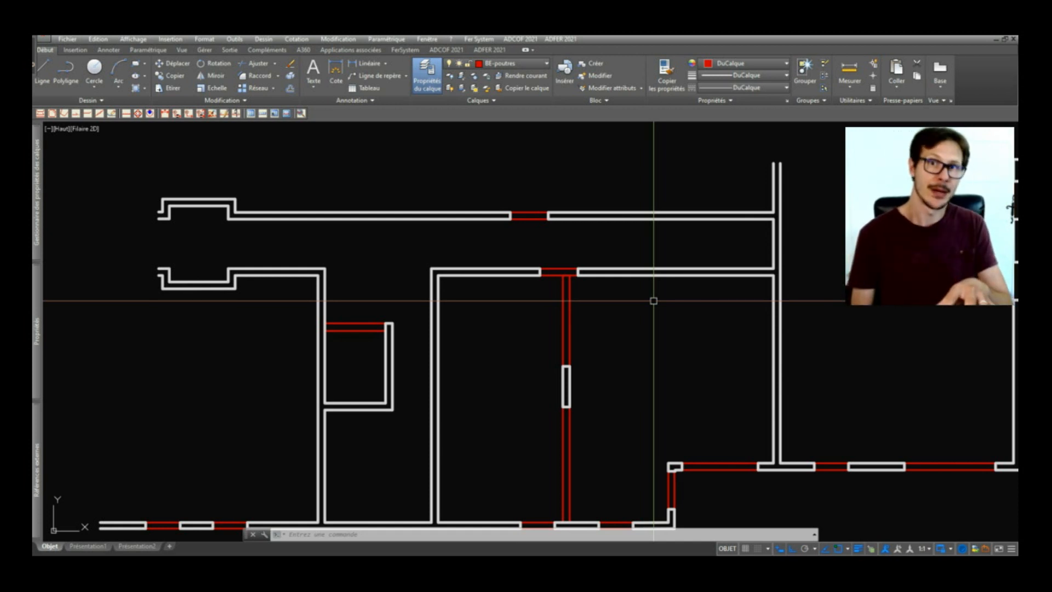
scroll(713, 312, down, 8)
scroll(374, 310, up, 6)
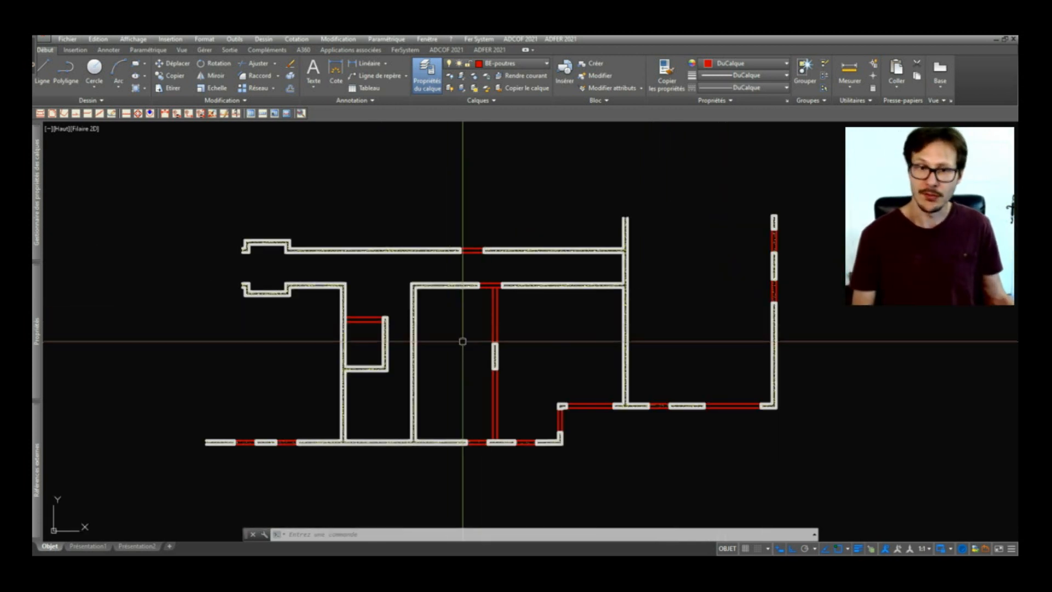
scroll(405, 334, up, 2)
middle_drag(578, 361, 544, 350)
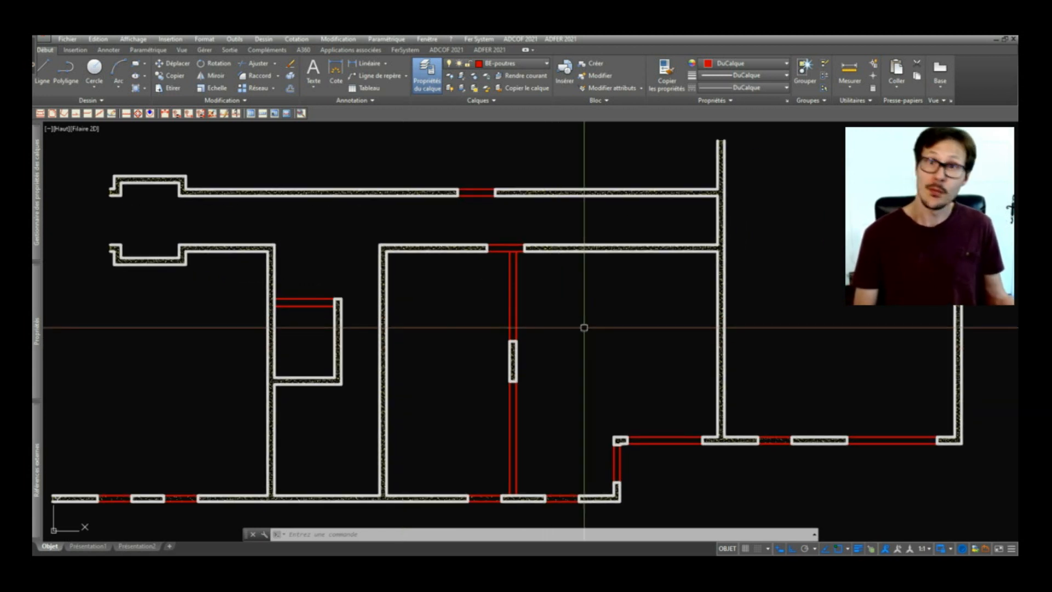
- Review the combined plan's wall ends, lower facade and far vertical wall for the impact hatching
scroll(126, 187, up, 4)
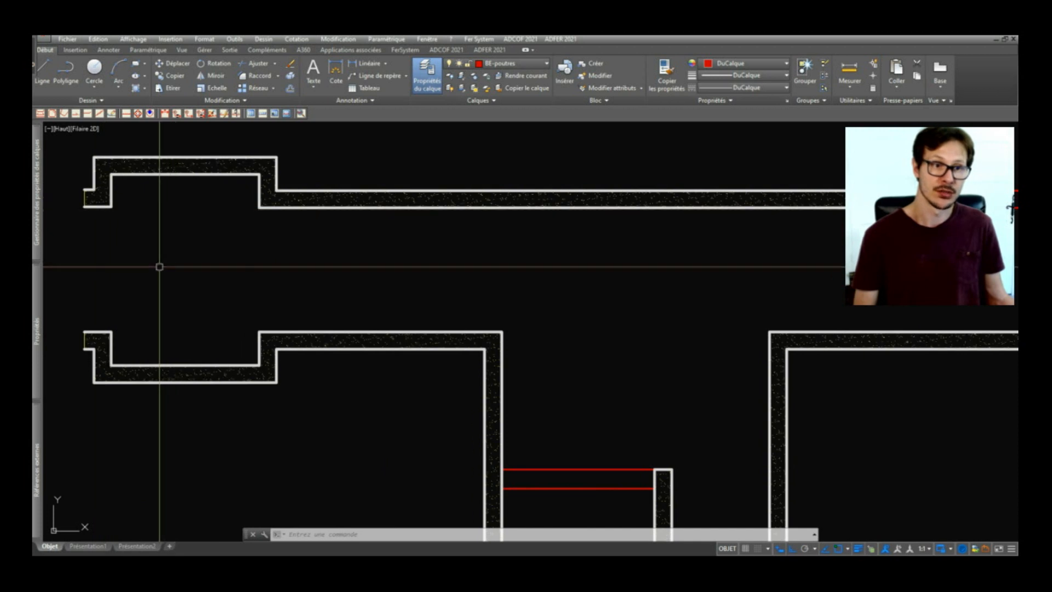
scroll(201, 288, down, 6)
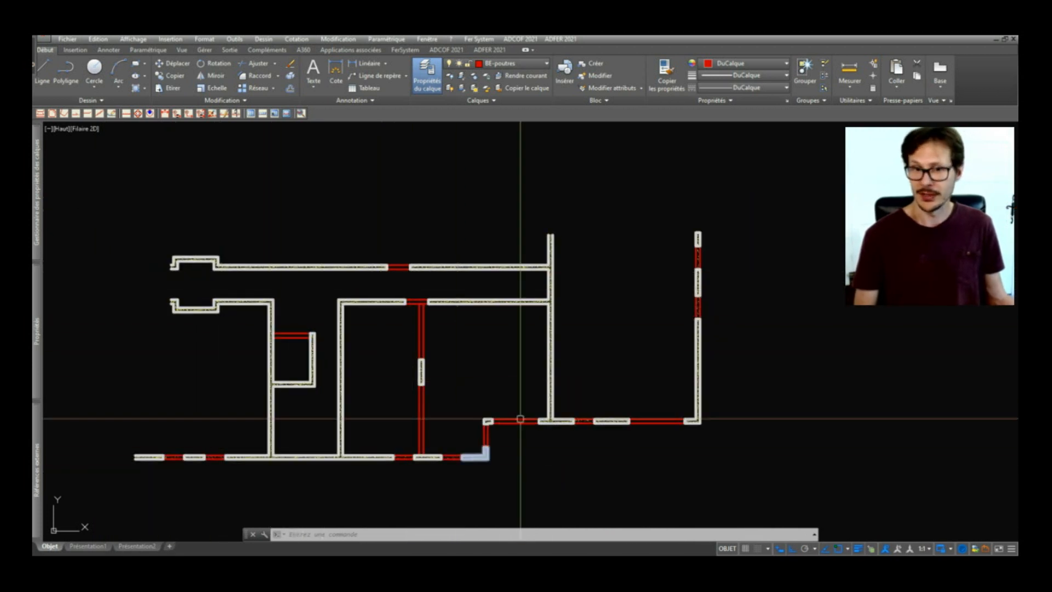
scroll(447, 461, up, 4)
scroll(451, 459, down, 2)
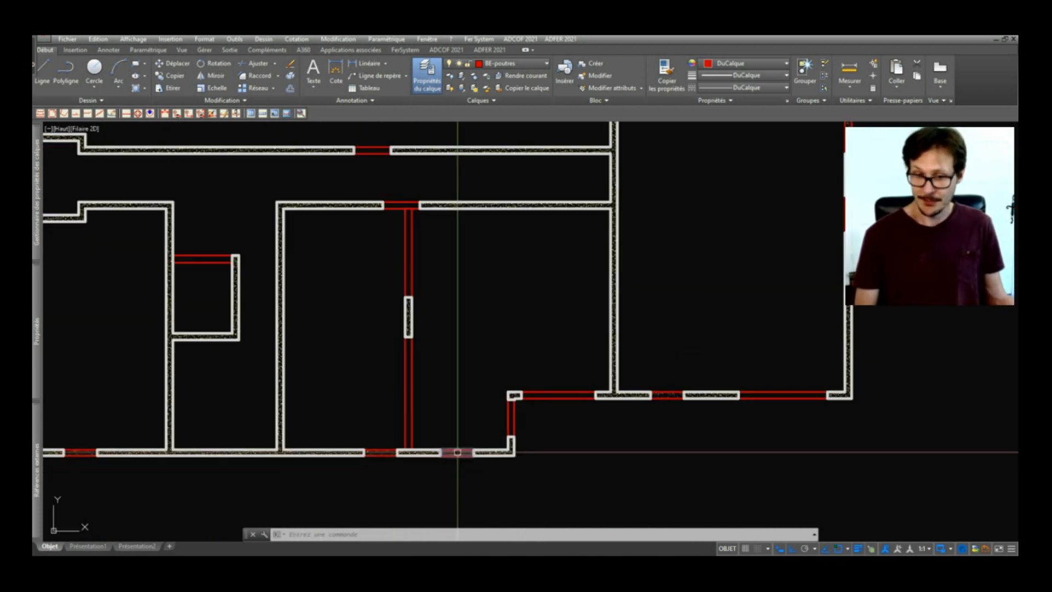
scroll(405, 277, down, 2)
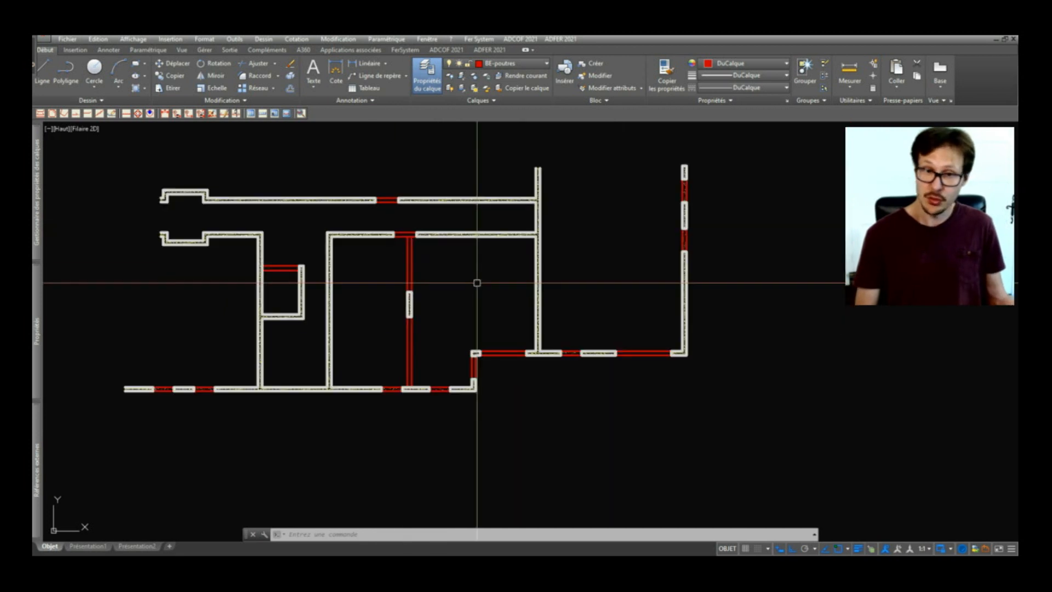
middle_drag(526, 291, 529, 320)
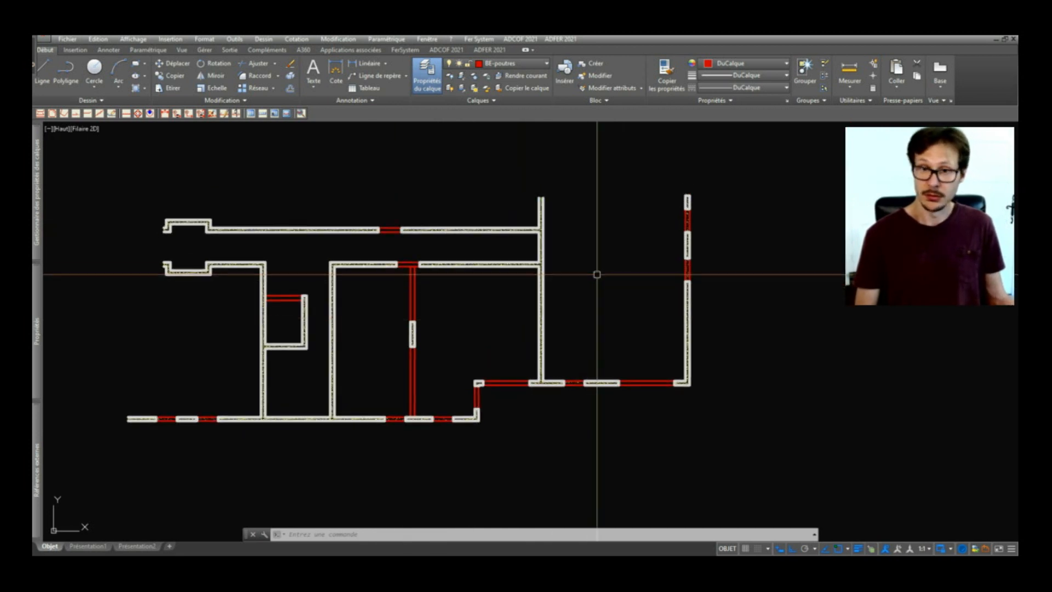
scroll(671, 202, up, 3)
scroll(668, 224, down, 3)
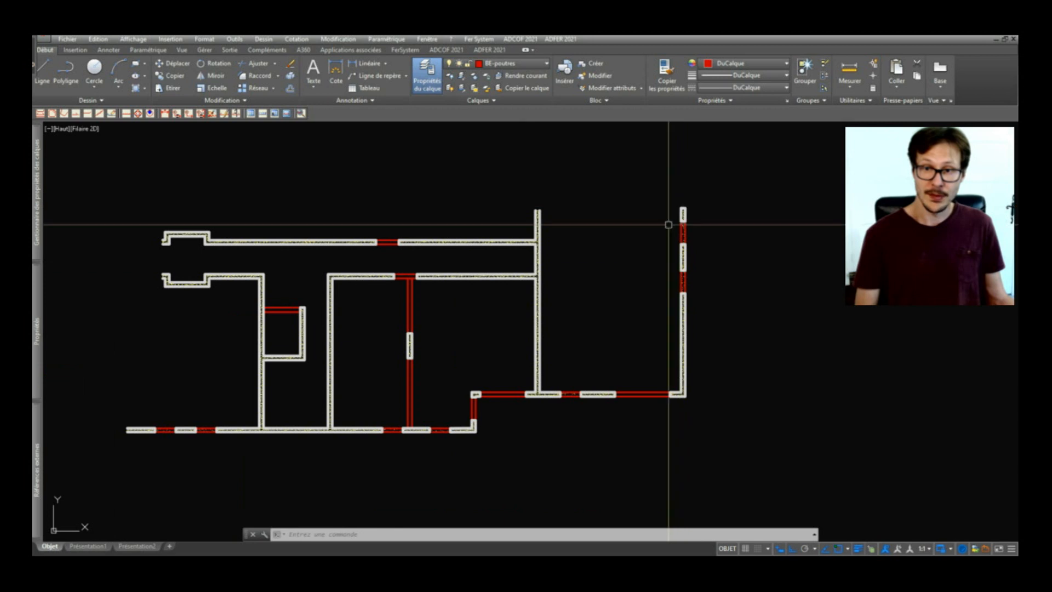